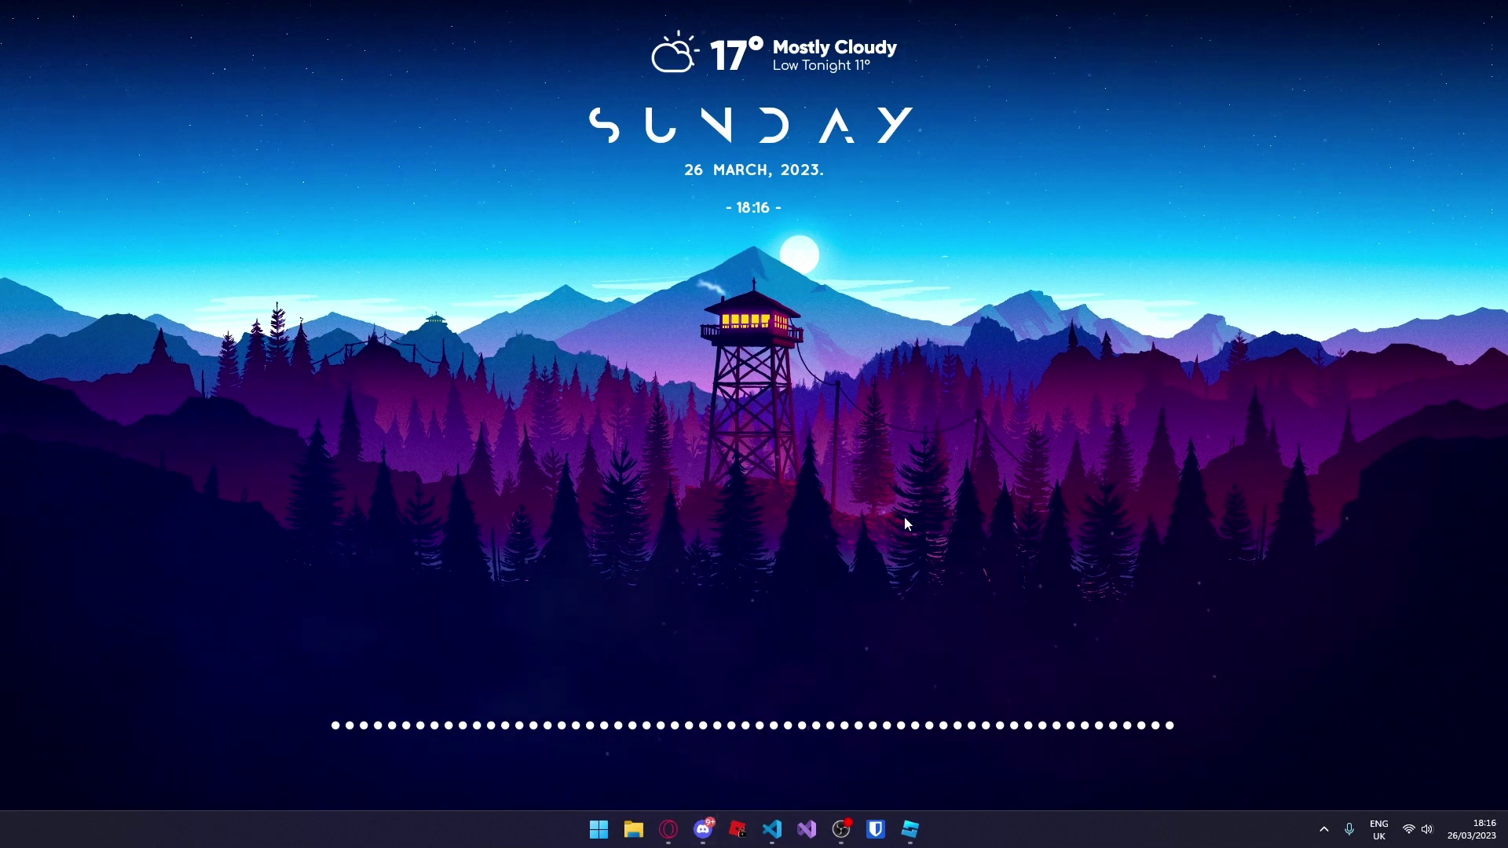
Switch to Discord and open the products channel of the Xenith Technologies server
{"action": "right_click", "coordinate": [865, 290]}
{"action": "left_click", "coordinate": [662, 828]}
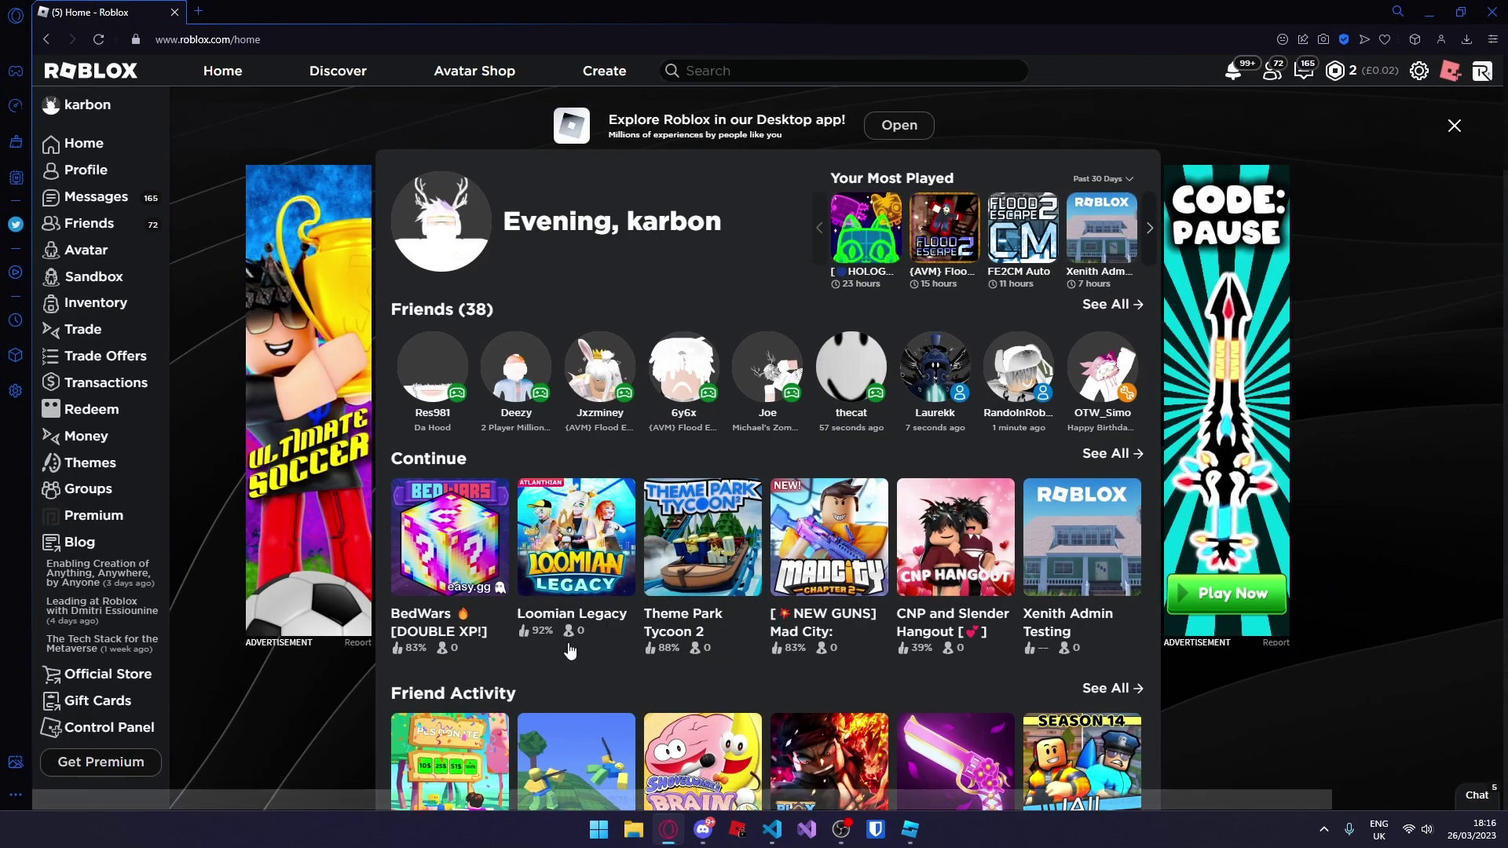
{"action": "left_click", "coordinate": [703, 831]}
{"action": "scroll", "coordinate": [135, 326], "scroll_direction": "up", "scroll_amount": 5}
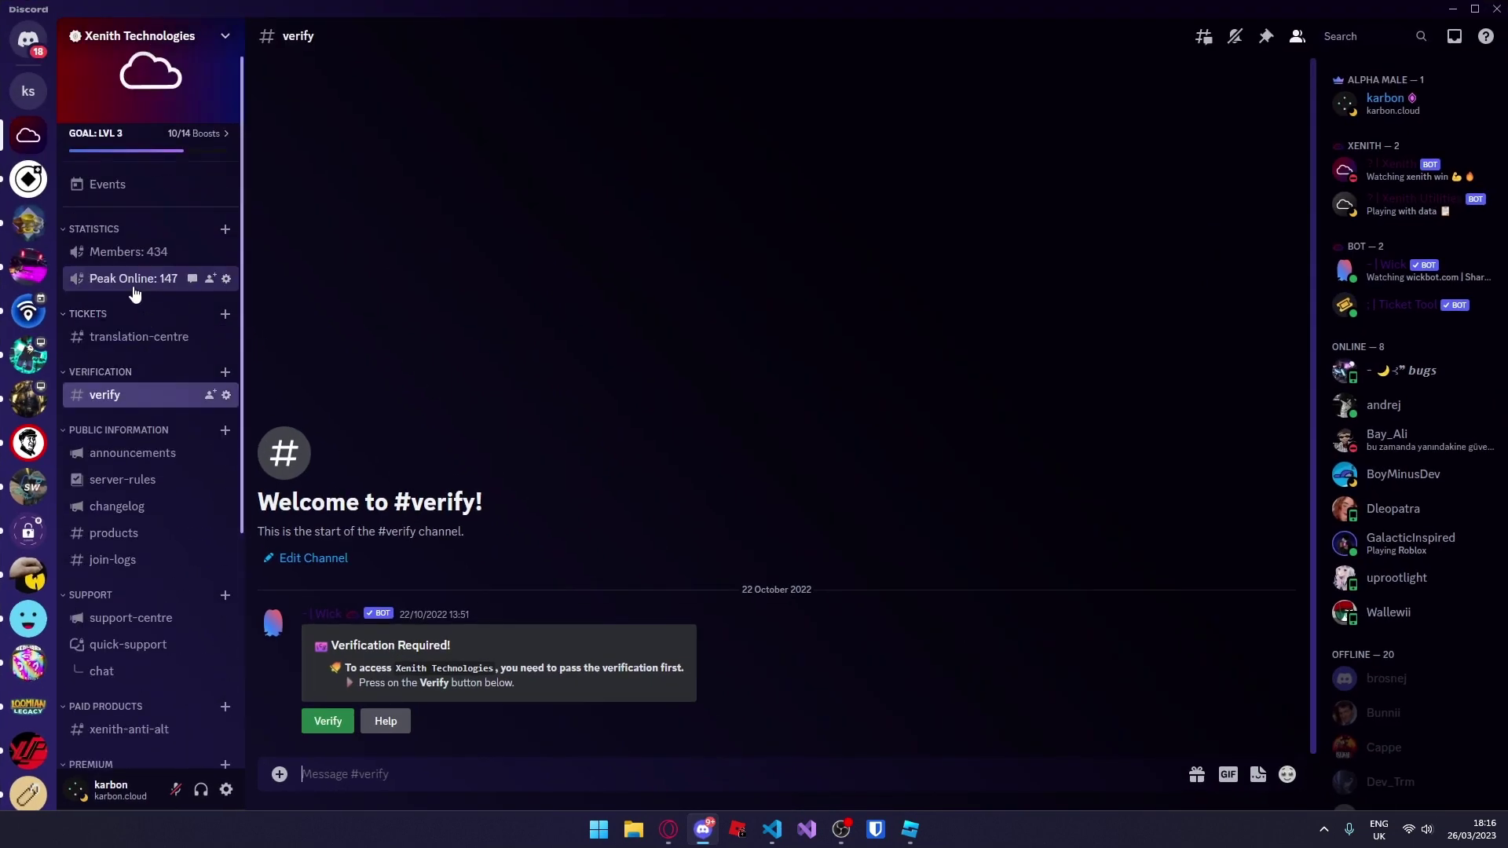
{"action": "scroll", "coordinate": [131, 410], "scroll_direction": "down", "scroll_amount": 2}
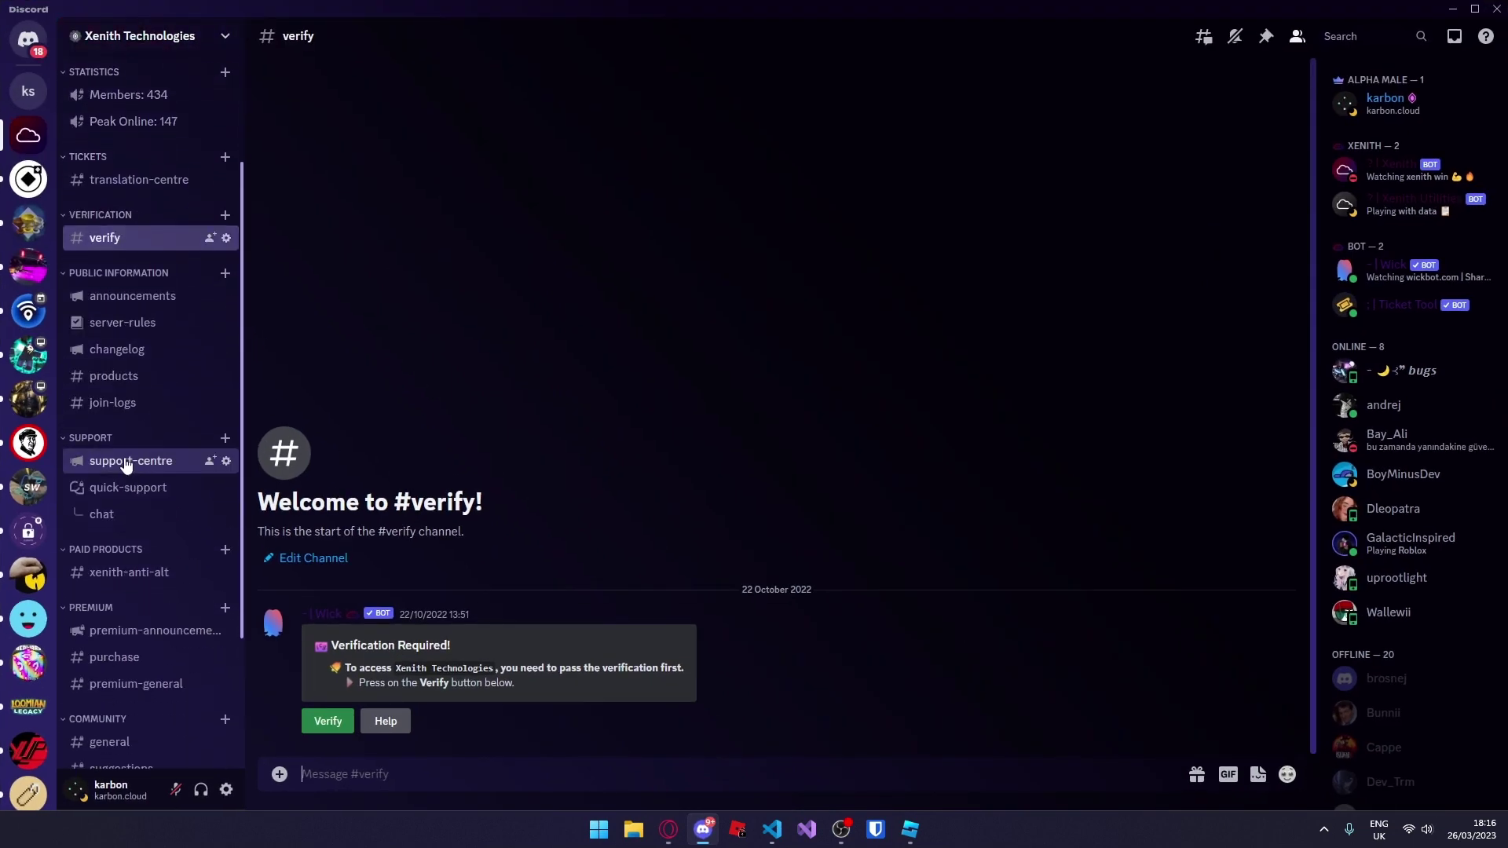
{"action": "left_click", "coordinate": [110, 377]}
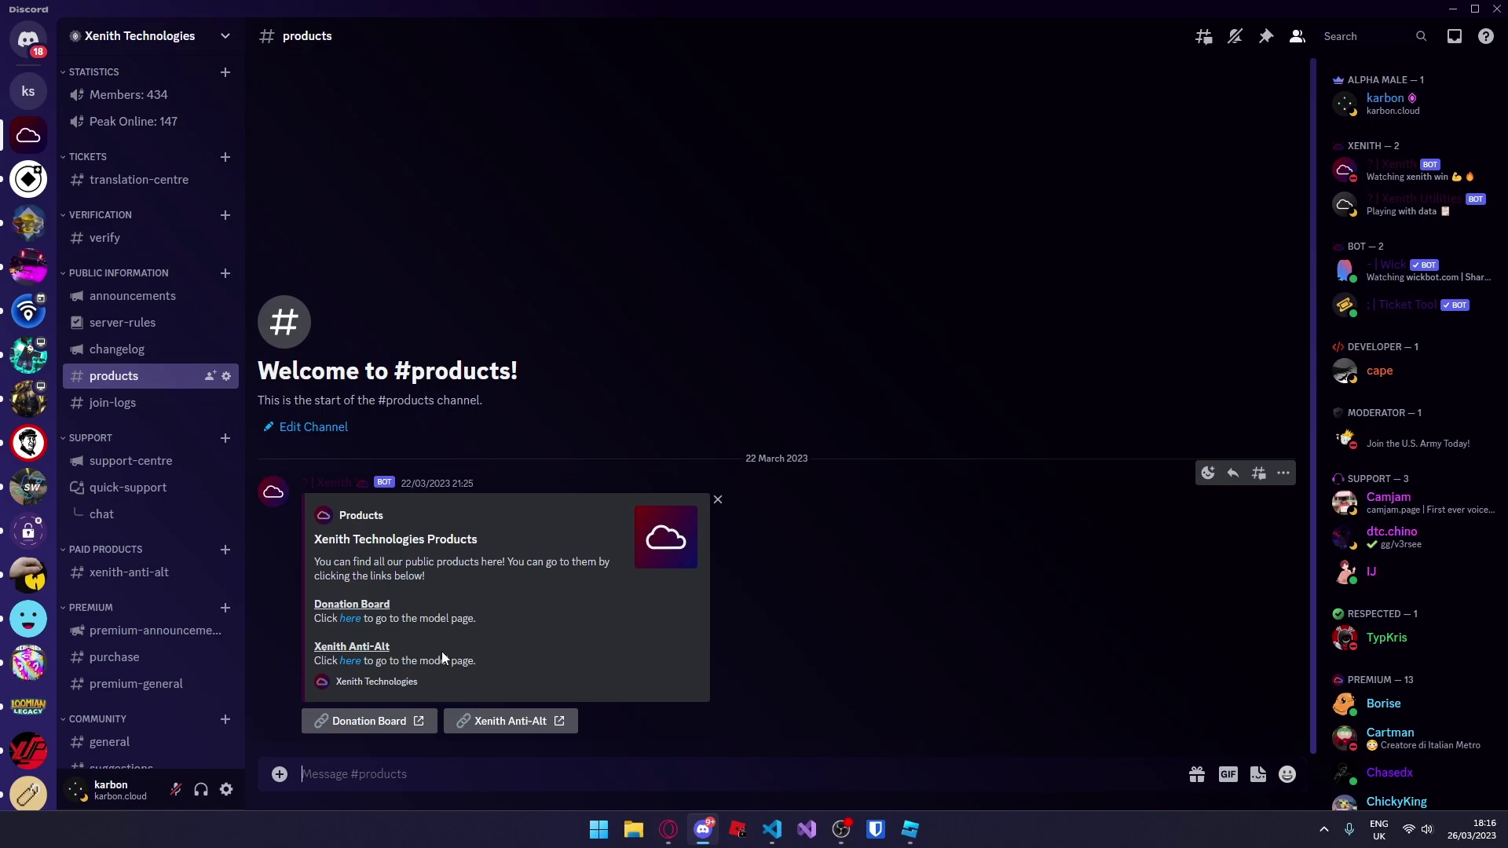
Open the linked Donation Board marketplace page in the browser and get the model for the inventory
{"action": "left_click", "coordinate": [355, 722]}
{"action": "left_click", "coordinate": [825, 456]}
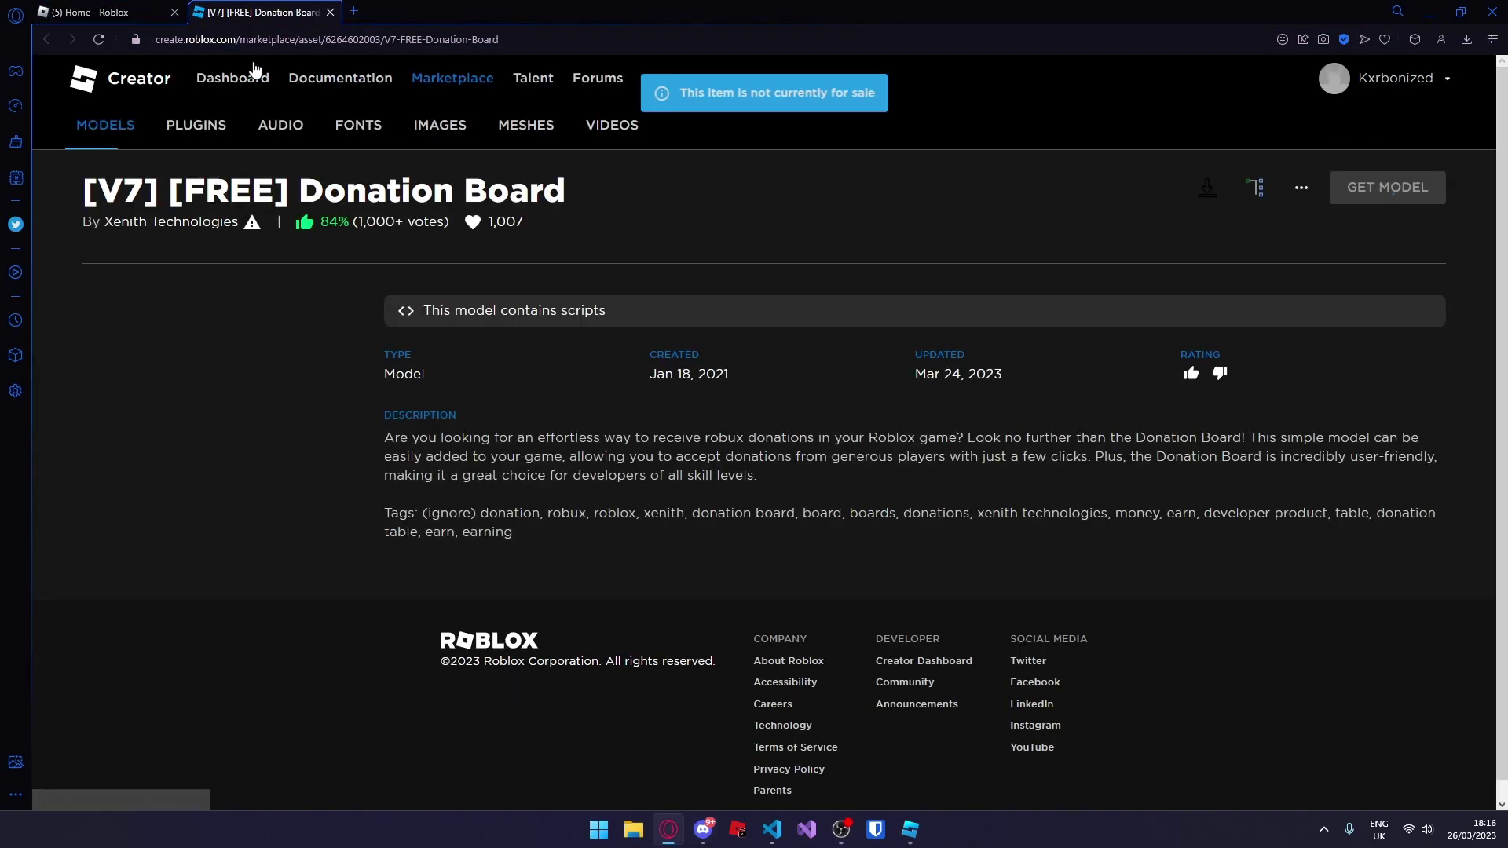
{"action": "left_click", "coordinate": [1387, 188]}
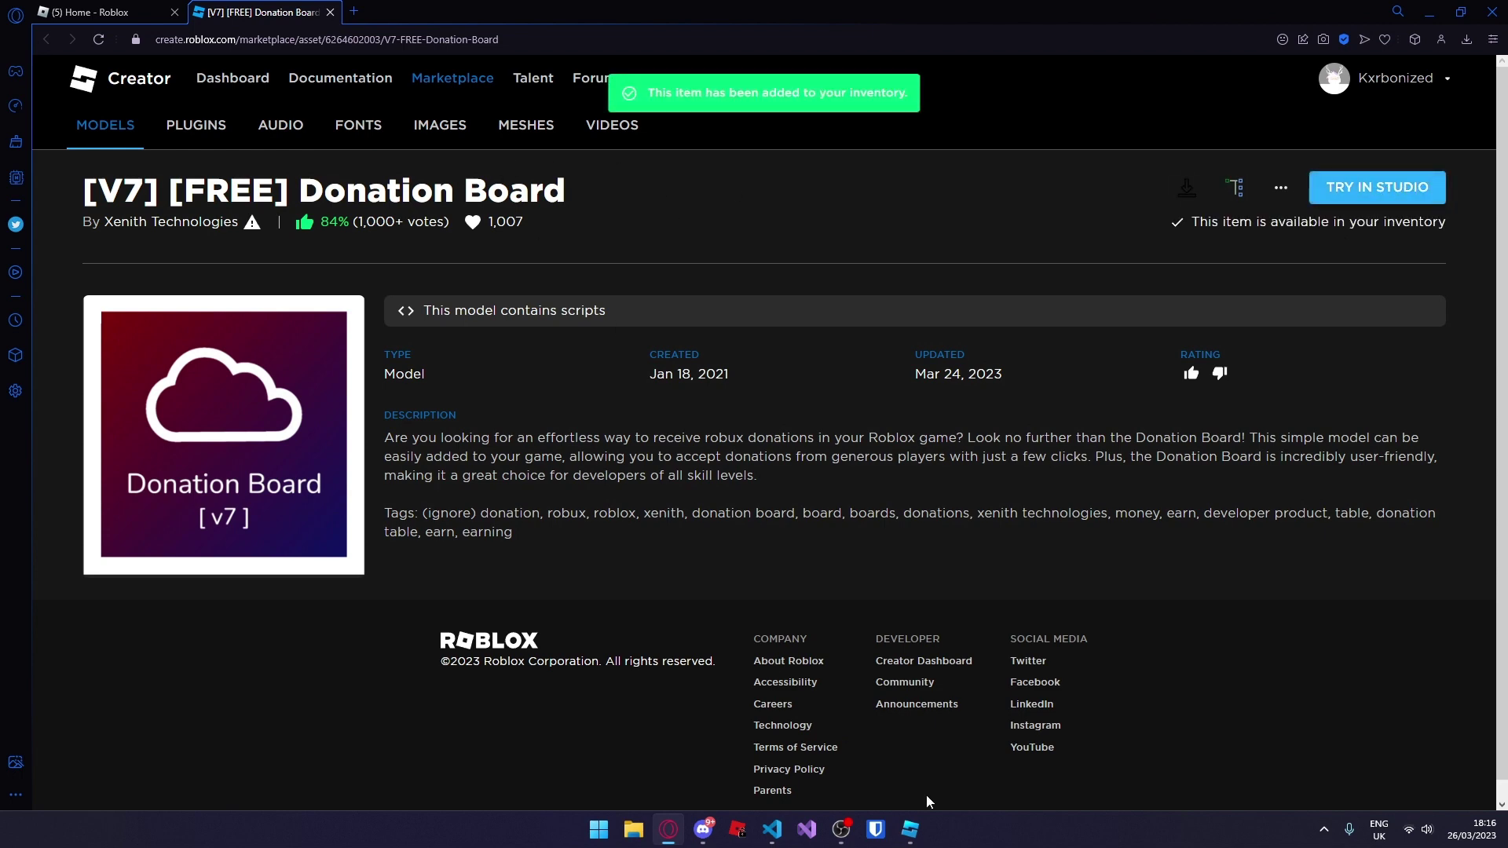
Switch to Roblox Studio and insert the [V7] [FREE] Donation Board from My Models into the tutorial place
{"action": "left_click", "coordinate": [911, 829]}
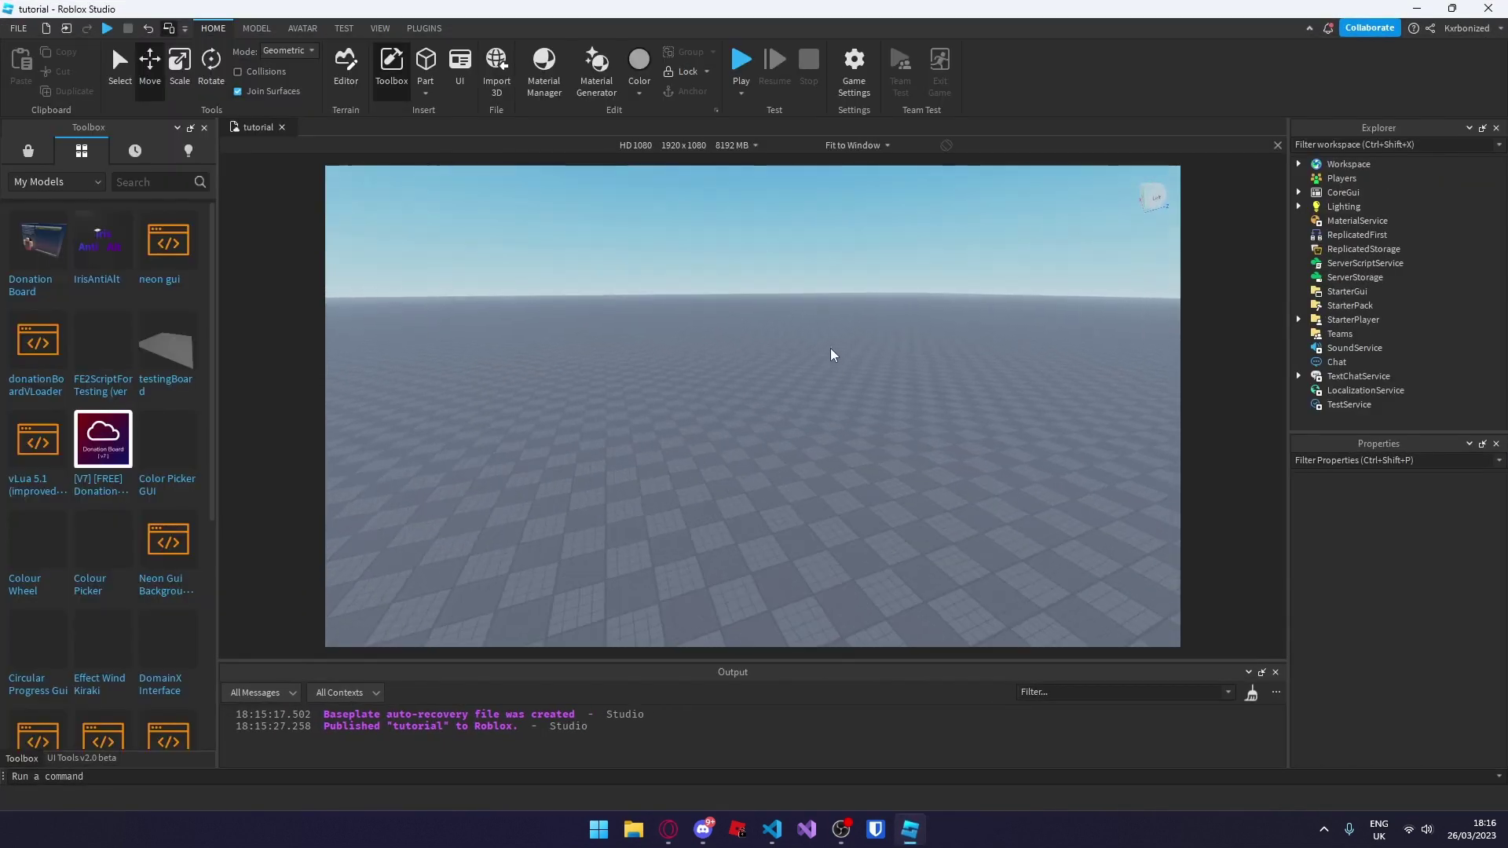
{"action": "left_click", "coordinate": [28, 151]}
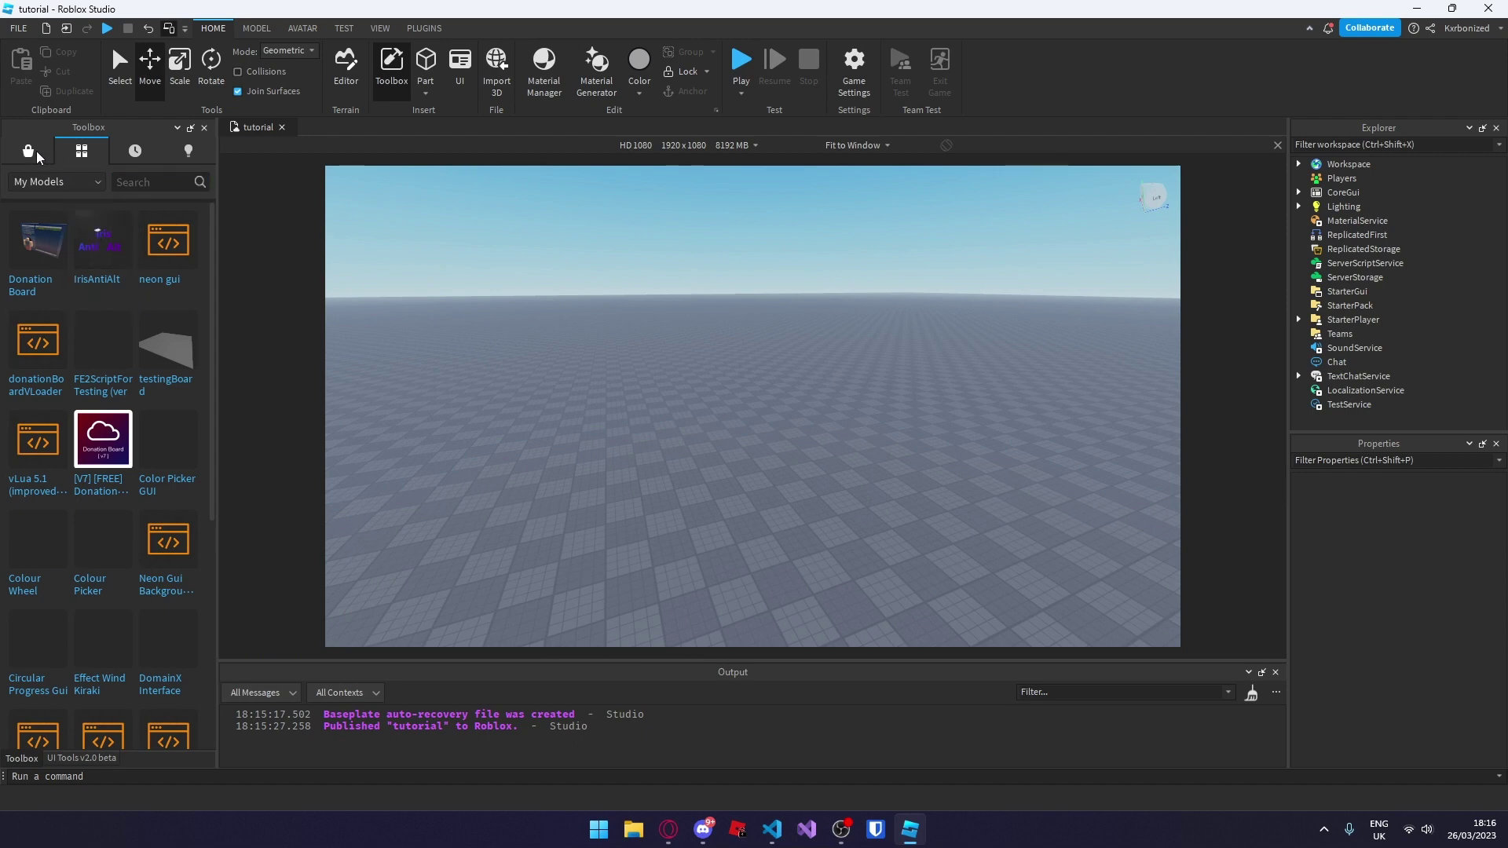
{"action": "left_click", "coordinate": [81, 152]}
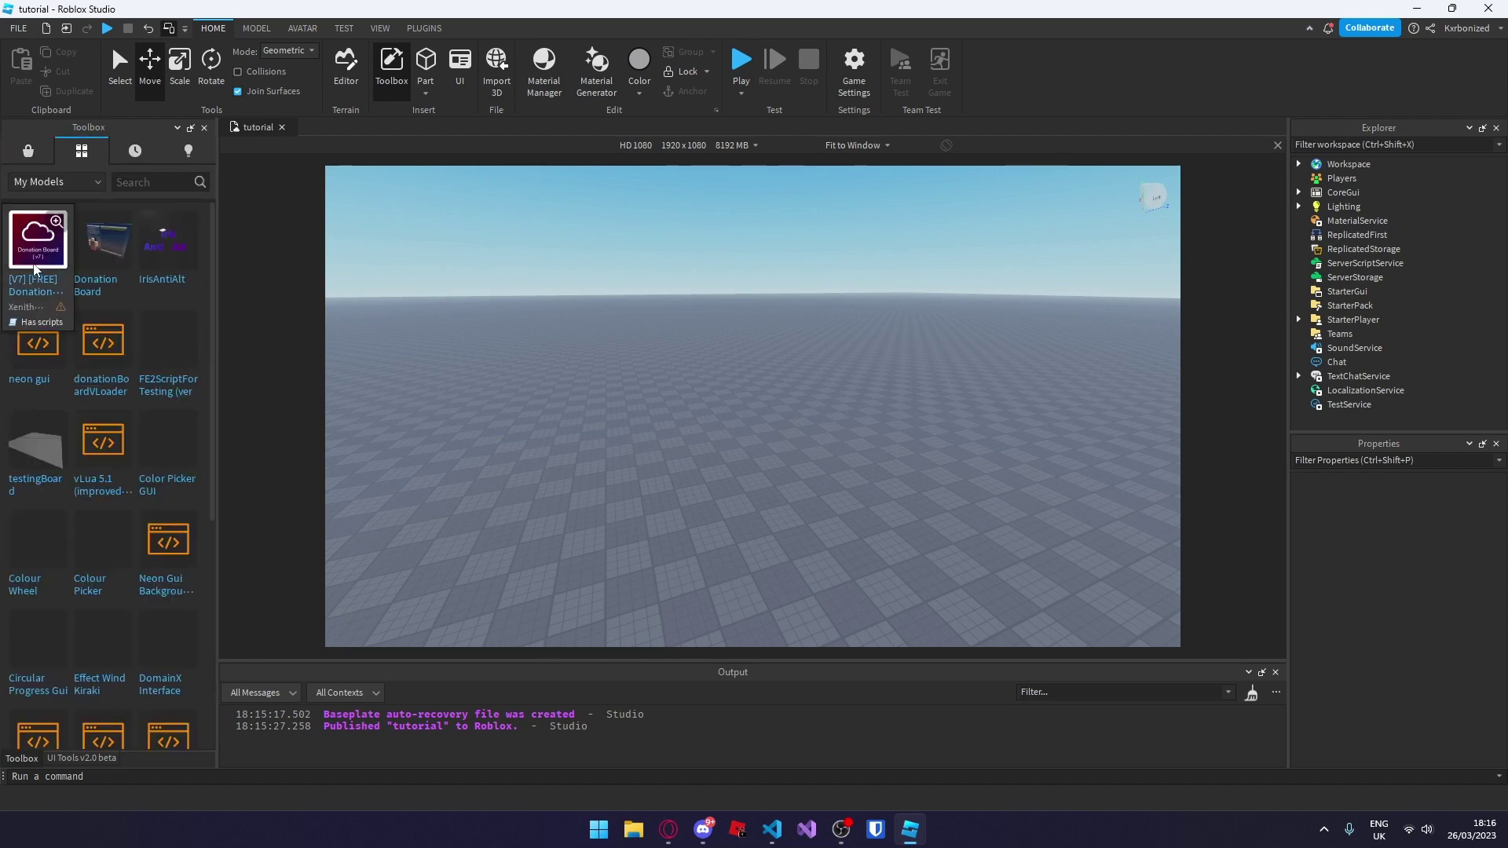
{"action": "left_click", "coordinate": [34, 270]}
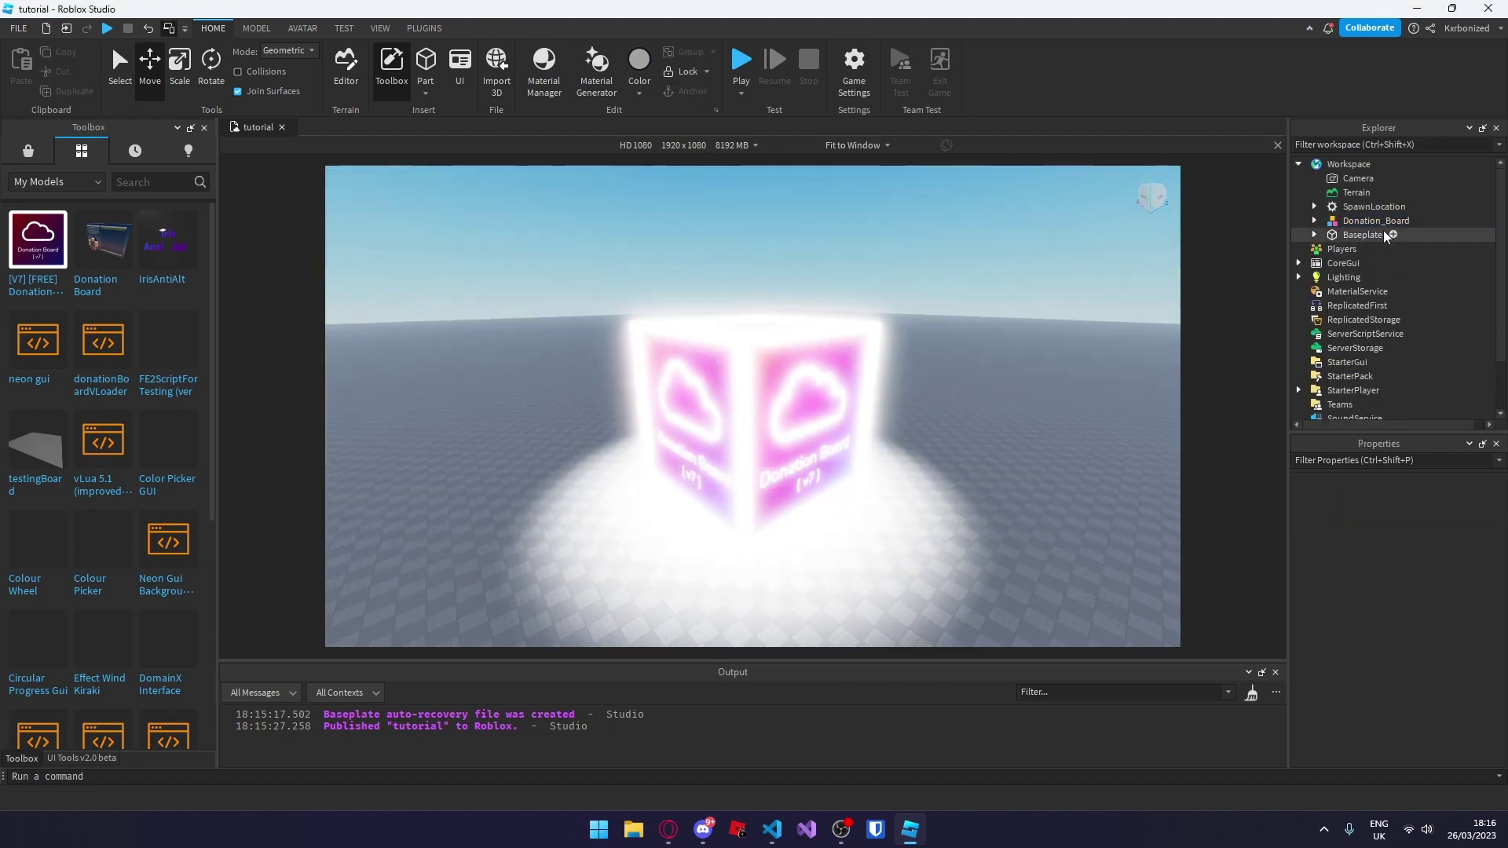
Hide the Explorer and Properties windows and show them again
{"action": "left_click", "coordinate": [380, 28]}
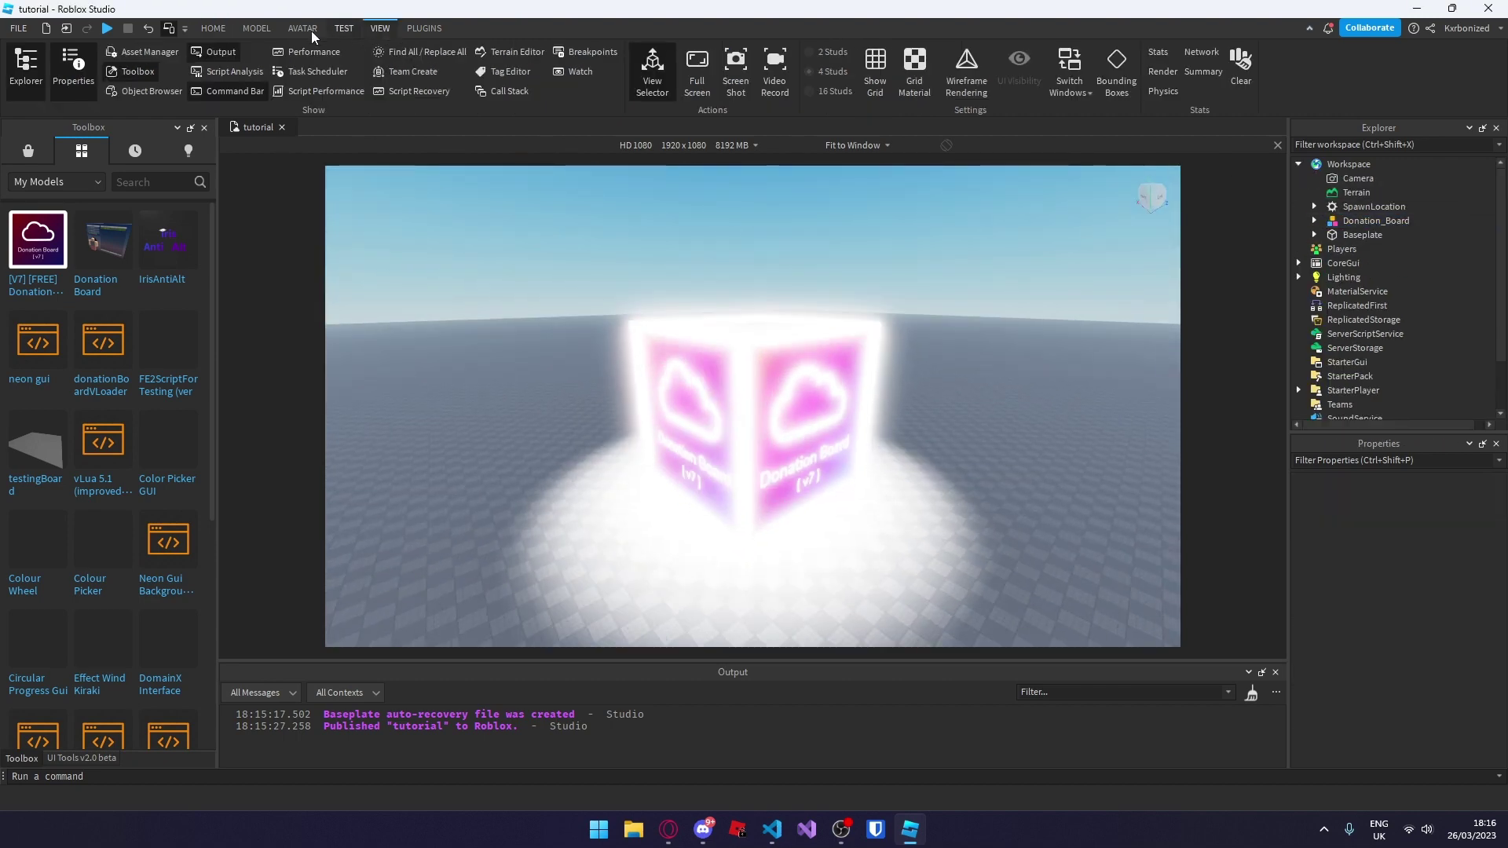
{"action": "left_click", "coordinate": [26, 67]}
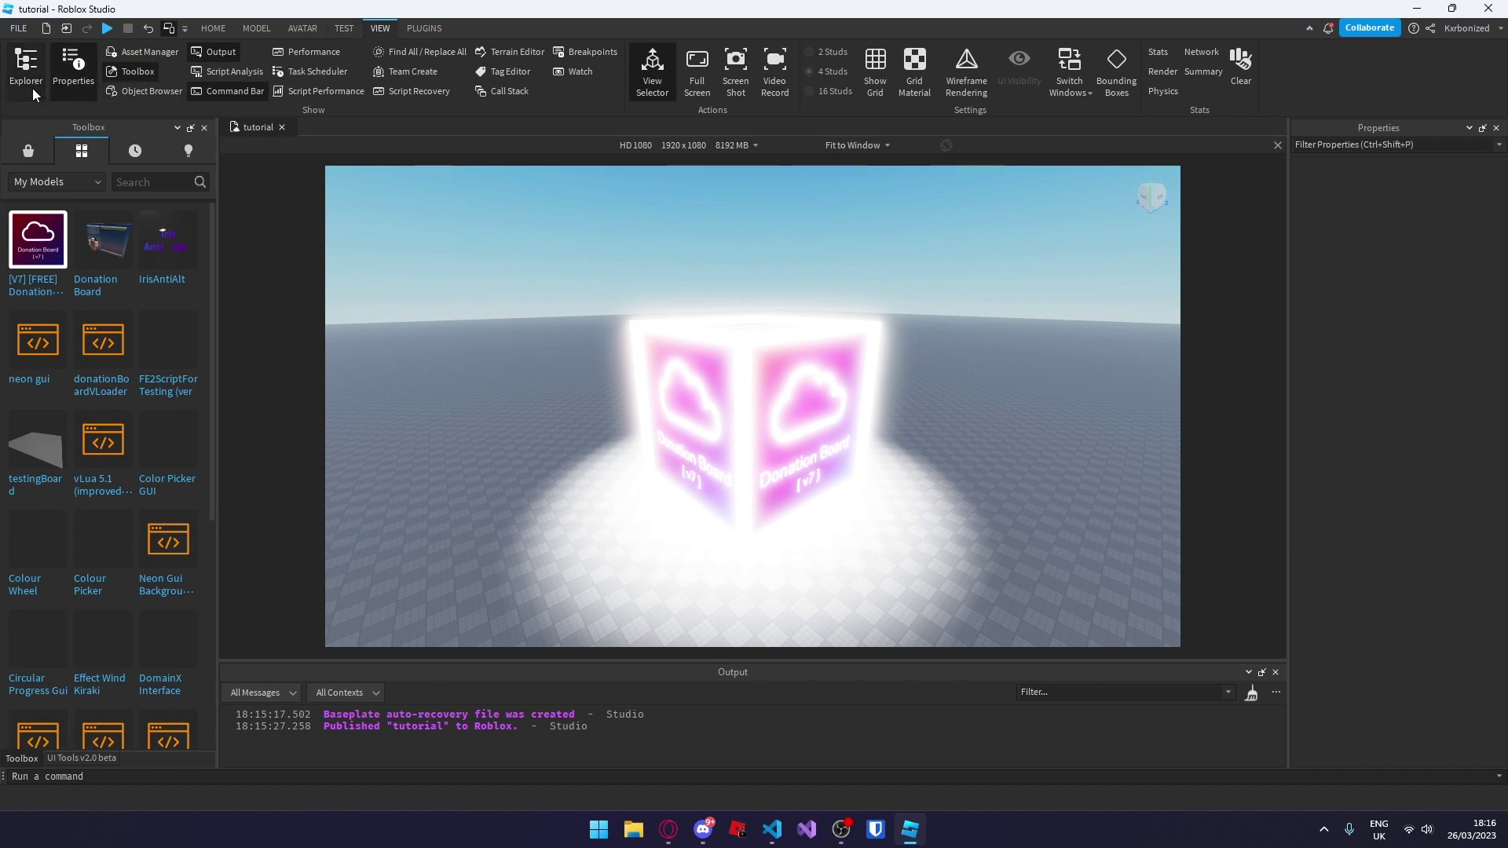
{"action": "left_click", "coordinate": [26, 67]}
{"action": "left_click", "coordinate": [59, 69]}
{"action": "left_click", "coordinate": [59, 68]}
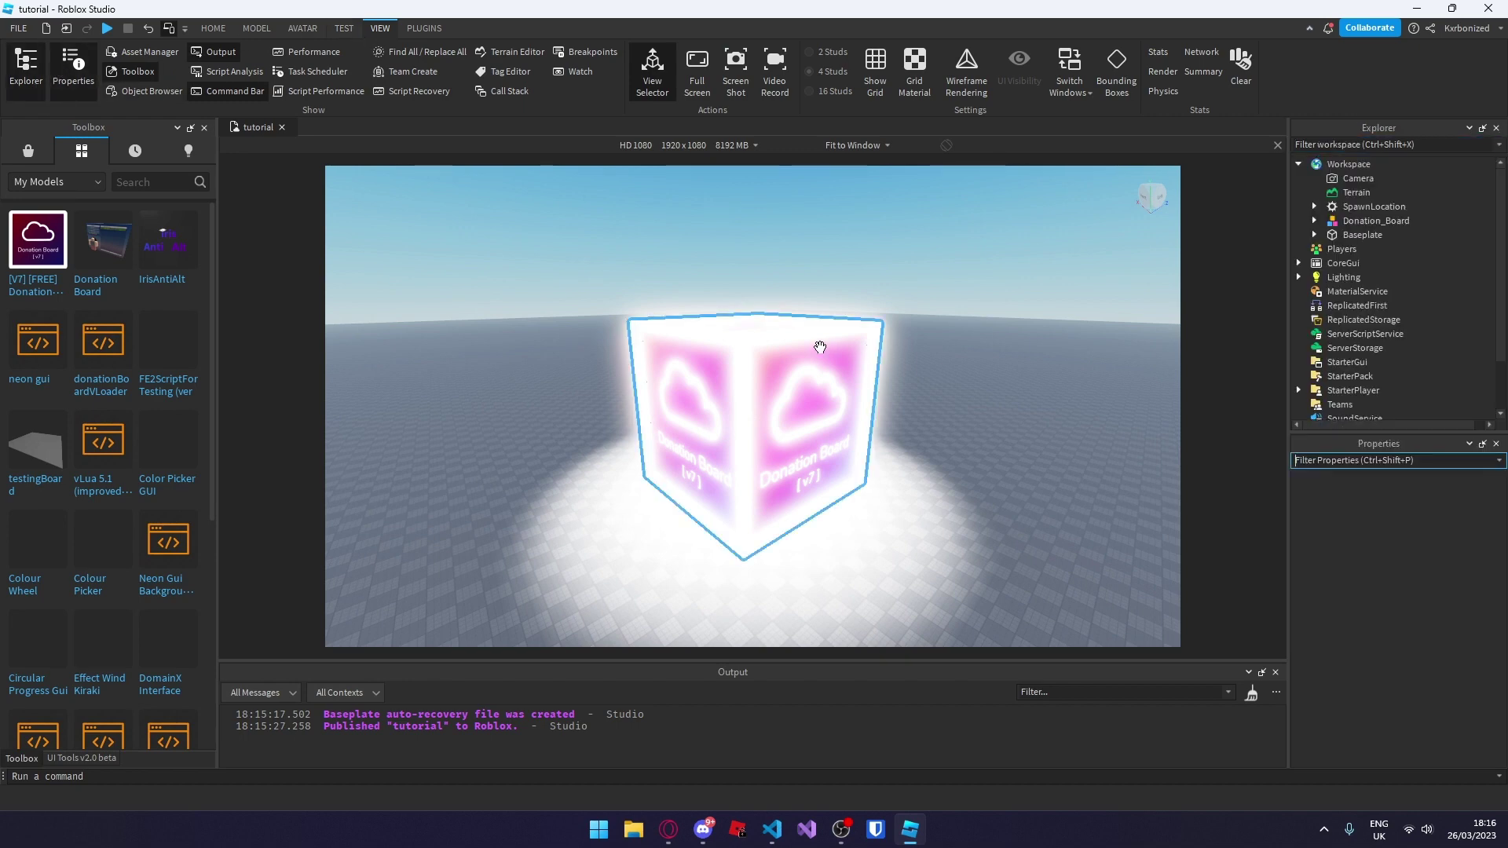
Delete the [DELETE_ME] model inside Donation_Board in the Workspace
{"action": "right_click_drag", "start_coordinate": [818, 346], "coordinate": [1006, 470]}
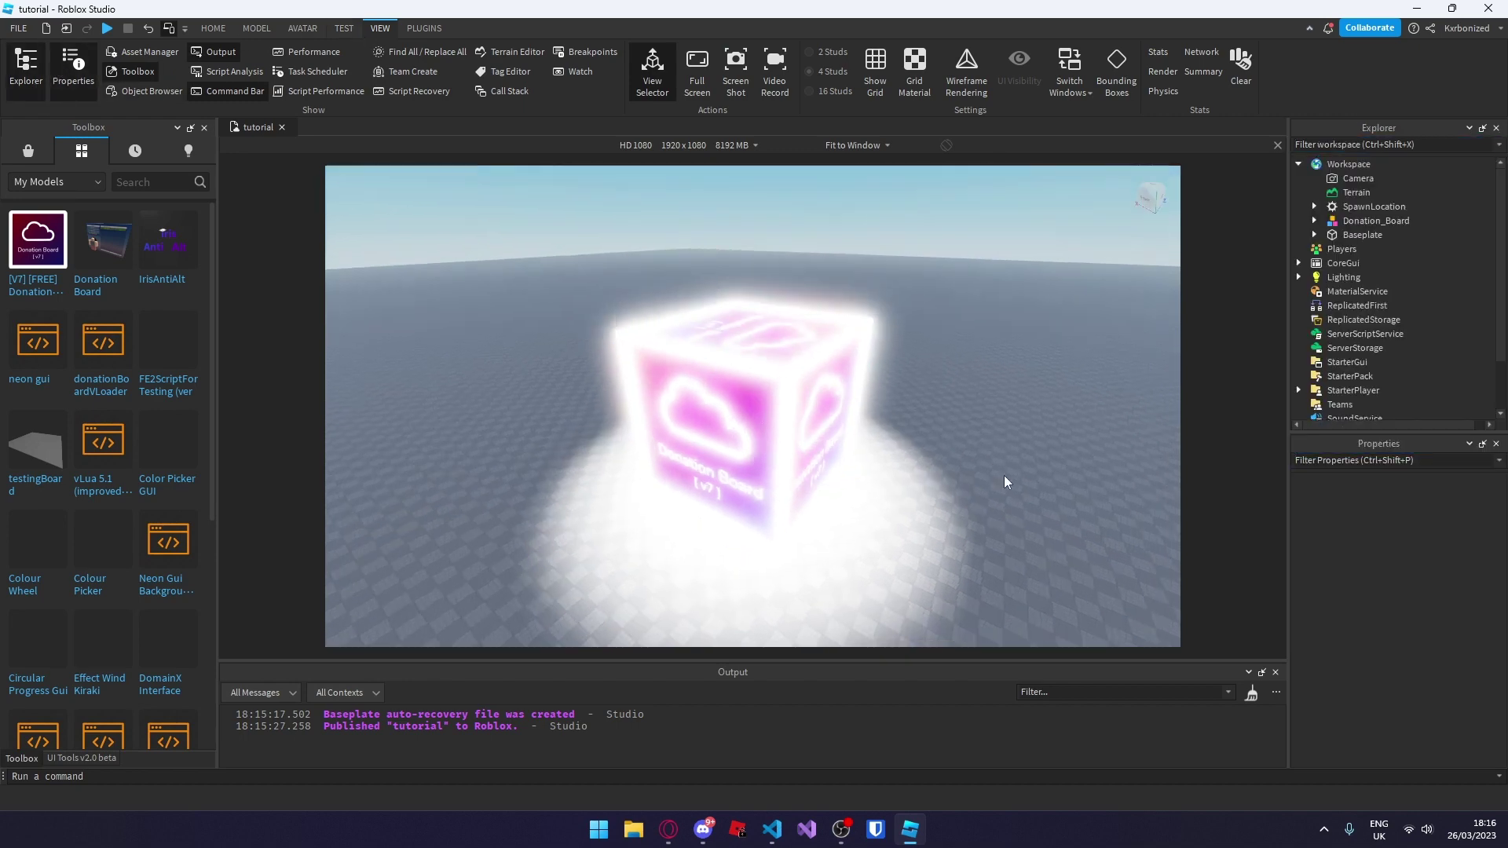
{"action": "left_click", "coordinate": [1315, 223]}
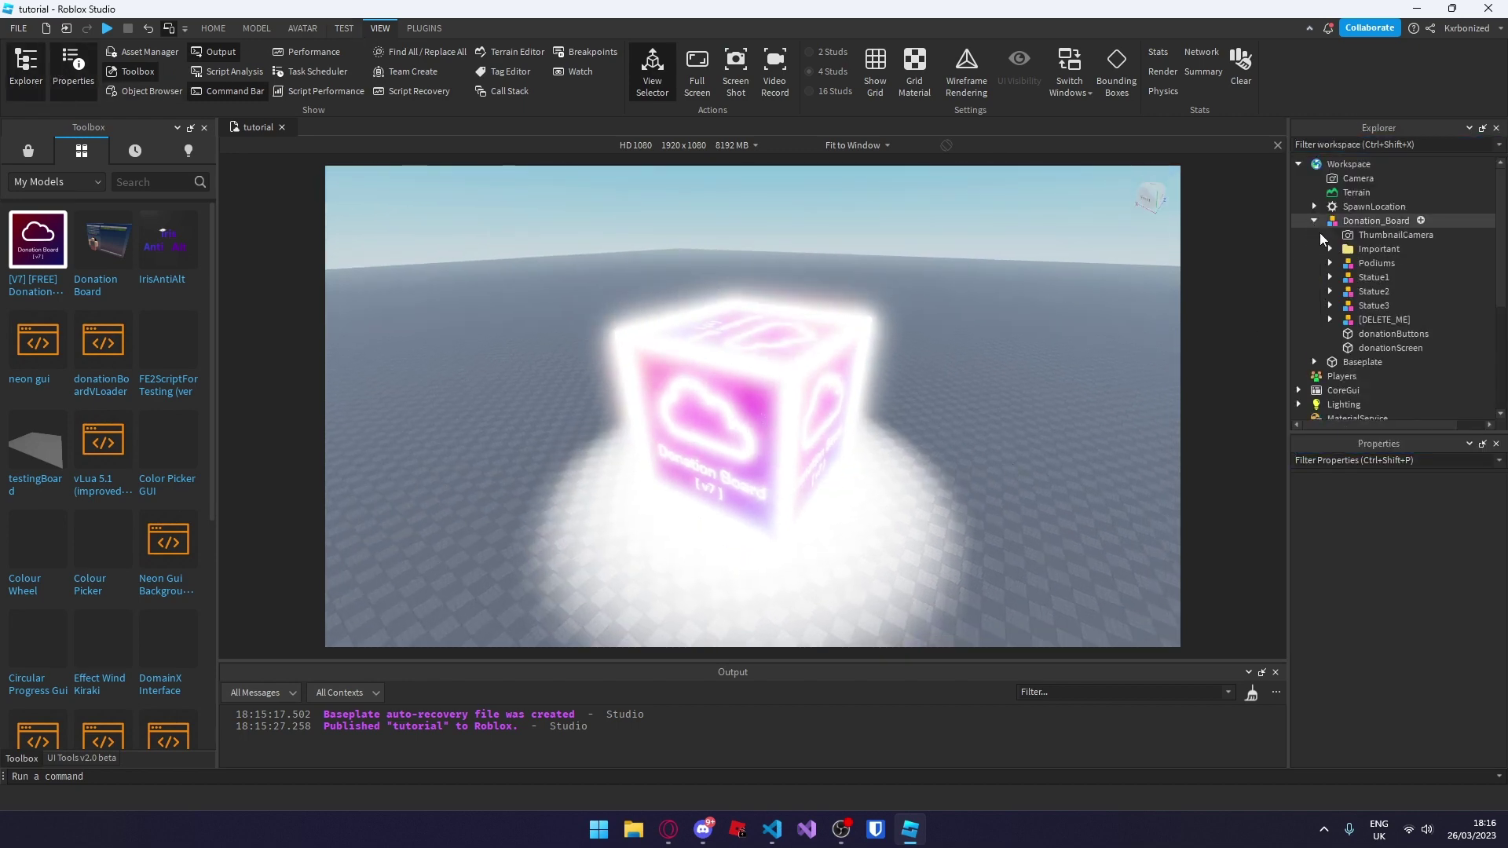
{"action": "left_click", "coordinate": [1376, 319]}
{"action": "key", "text": "Delete"}
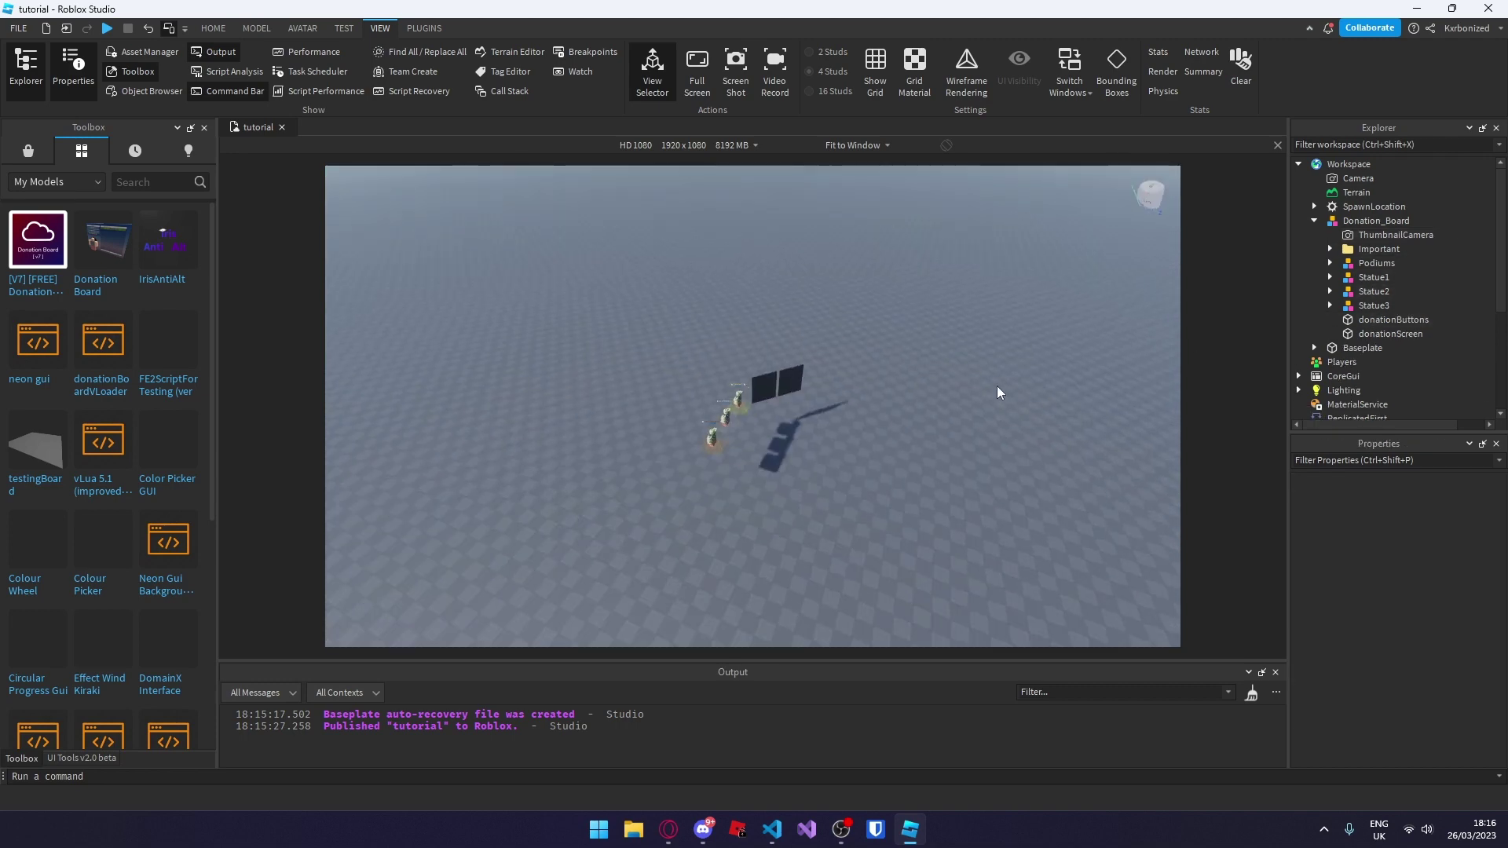
Examine the Donation_Board's podium statues and its two screens up close in the scene
{"action": "right_click_drag", "start_coordinate": [997, 387], "coordinate": [998, 388]}
{"action": "scroll", "coordinate": [998, 388], "scroll_direction": "up", "scroll_amount": 3}
{"action": "left_click_drag", "start_coordinate": [925, 418], "coordinate": [854, 461]}
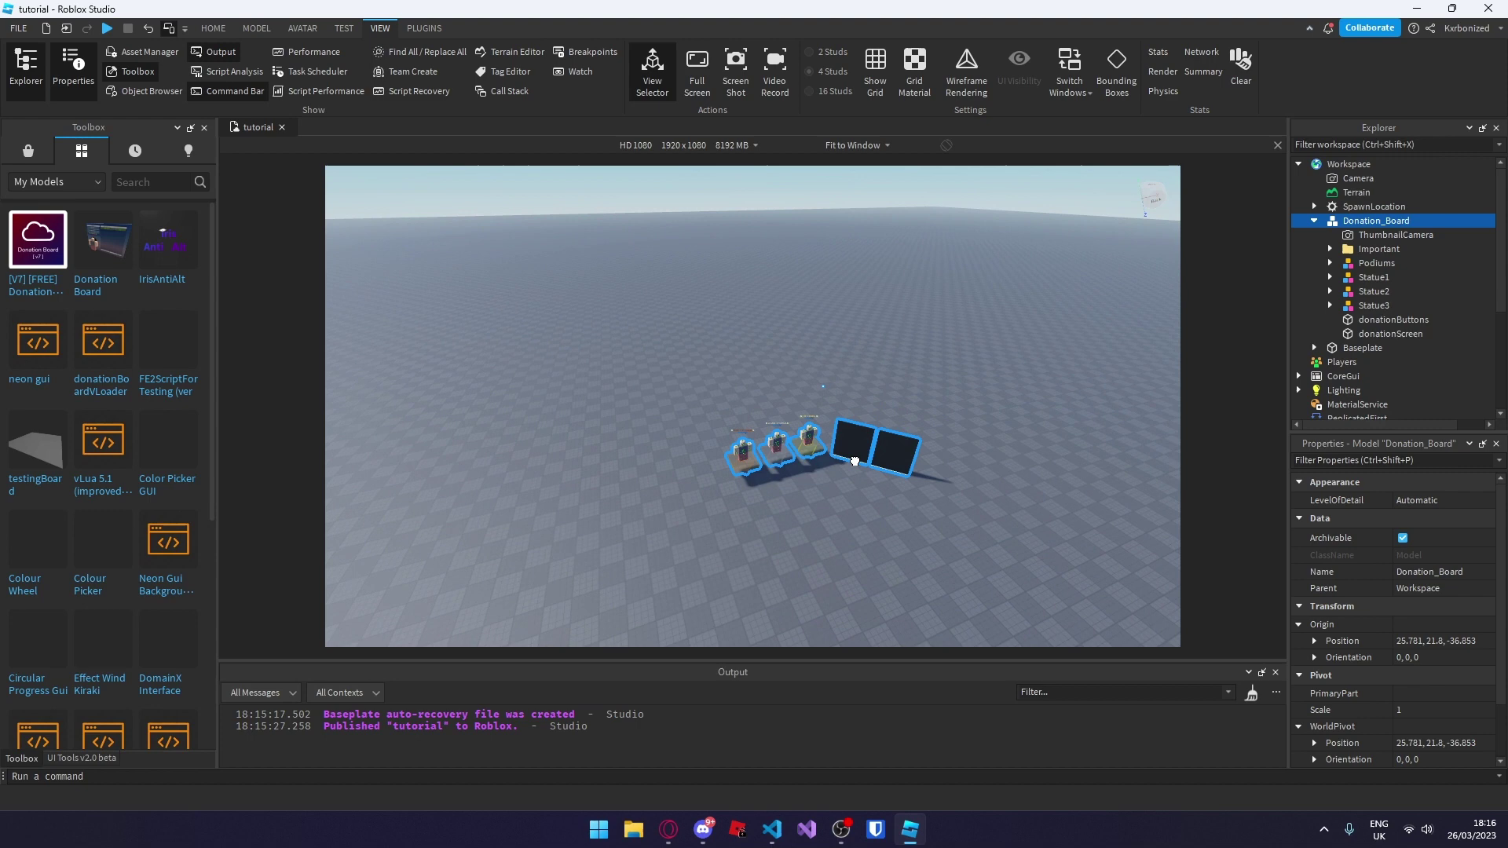
{"action": "left_click", "coordinate": [861, 529]}
{"action": "right_click_drag", "start_coordinate": [861, 529], "coordinate": [862, 528]}
{"action": "key", "text": "w"}
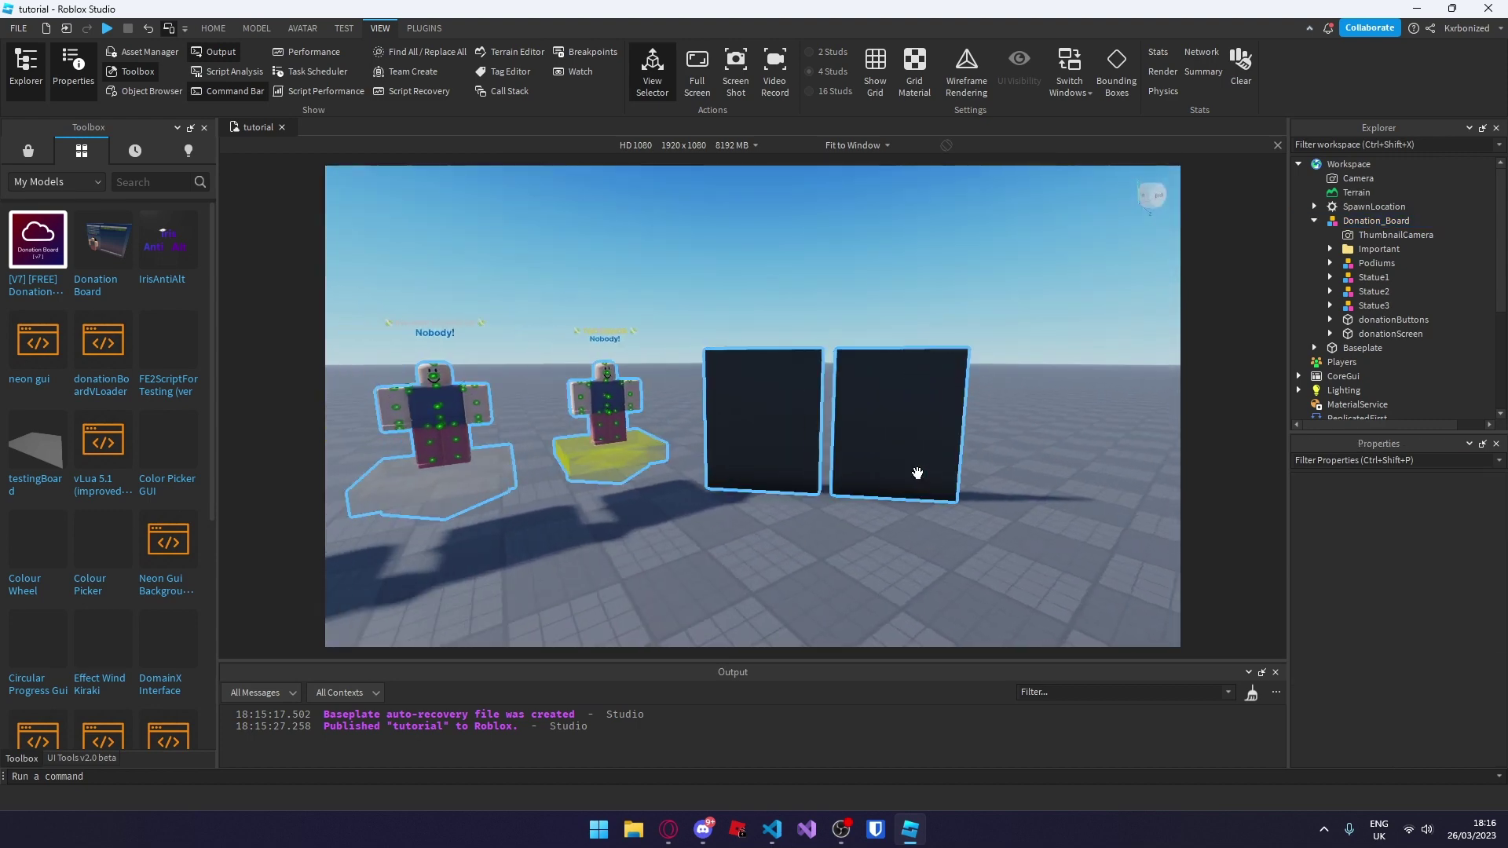
{"action": "key", "text": "s"}
{"action": "key", "text": "w"}
{"action": "right_click_drag", "start_coordinate": [1040, 380], "coordinate": [1040, 380]}
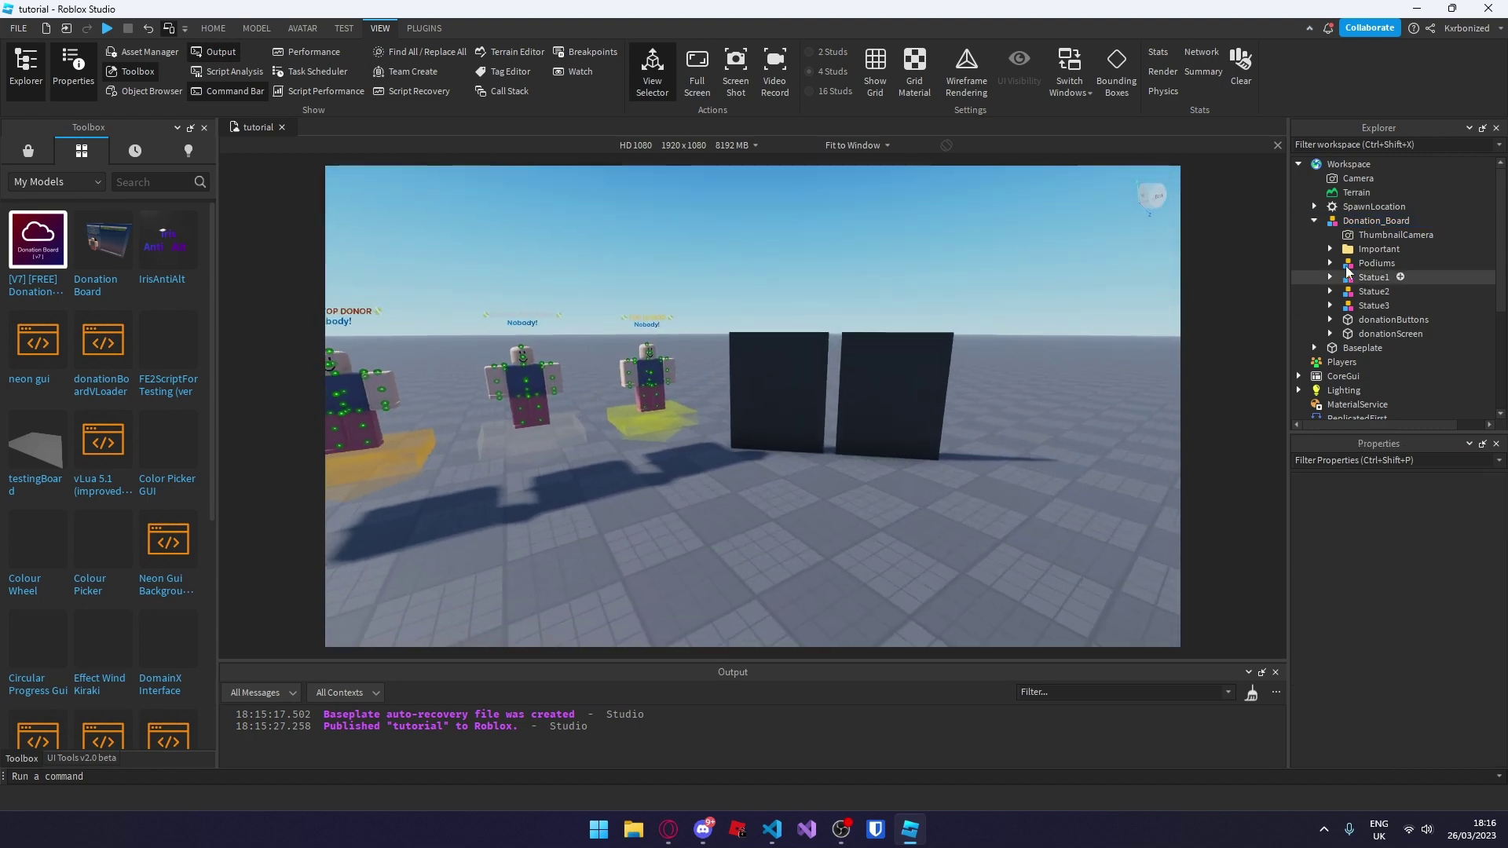
Switch to the browser and open the tutorial experience from the Creator Dashboard's creations
{"action": "left_click", "coordinate": [670, 827]}
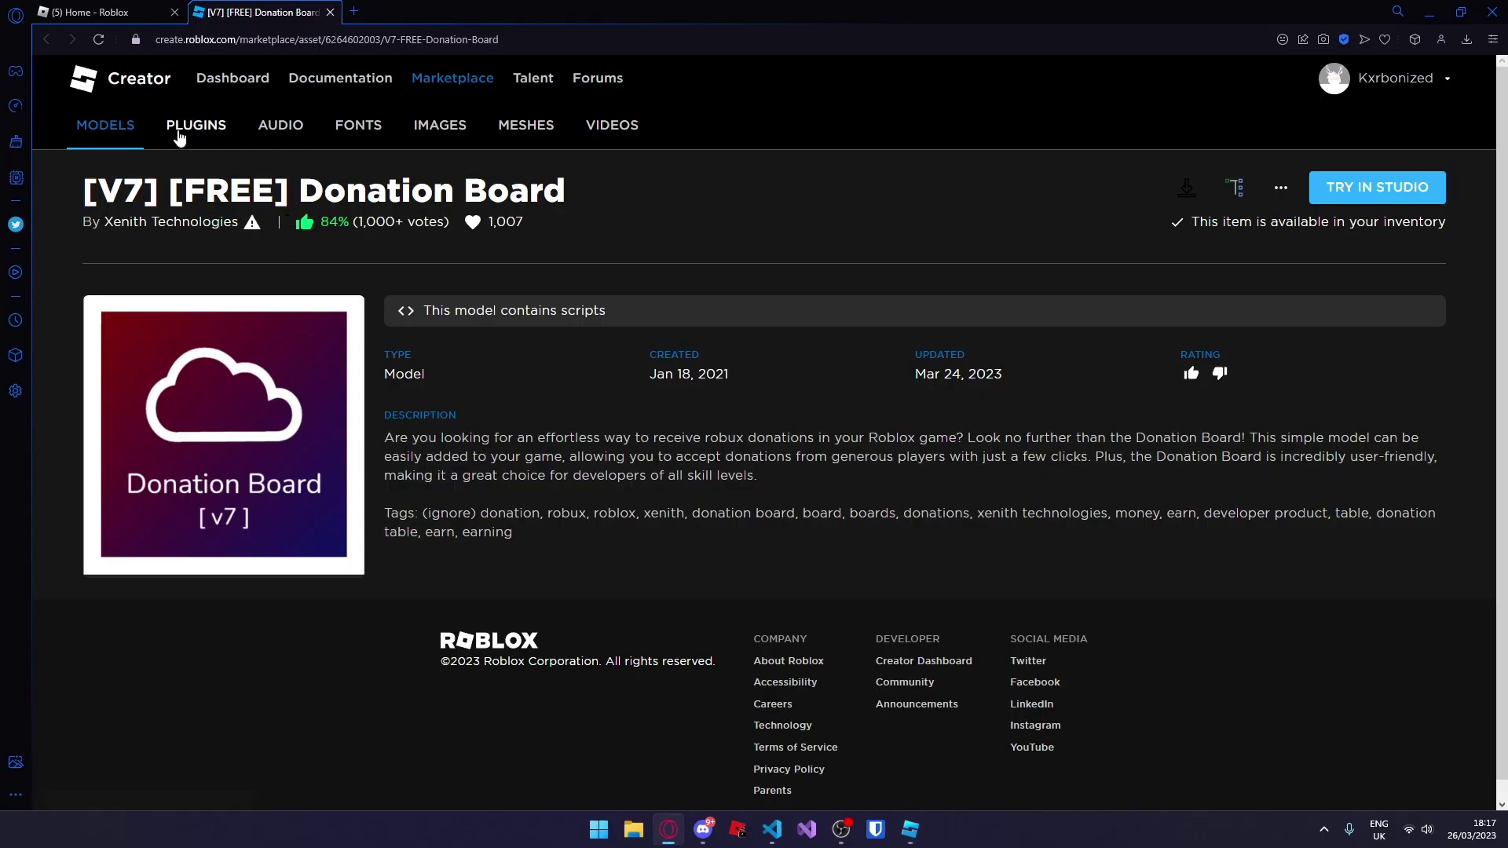
{"action": "left_click", "coordinate": [224, 76]}
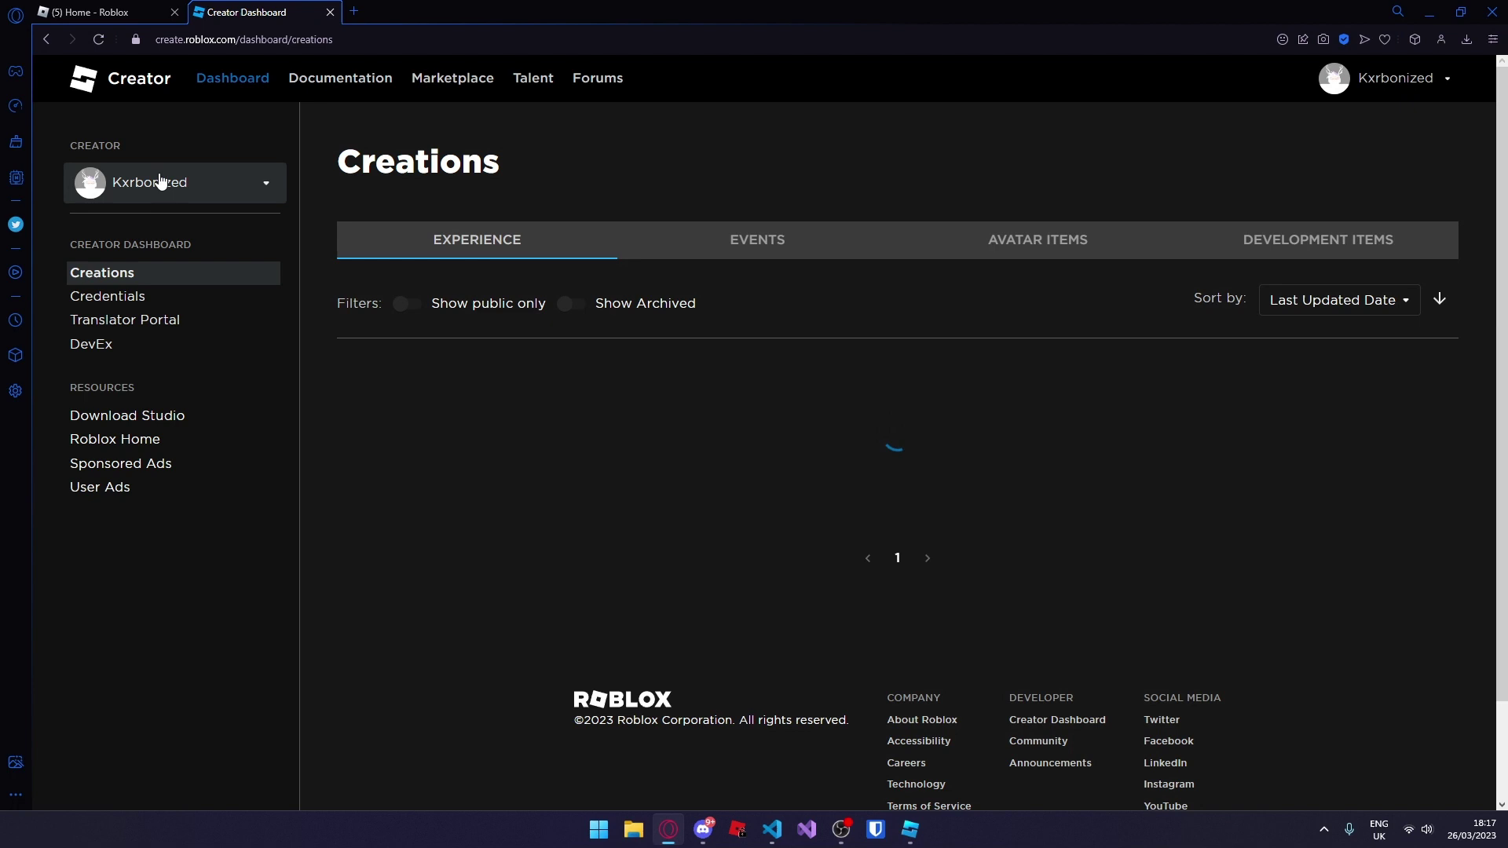
{"action": "left_click", "coordinate": [155, 193]}
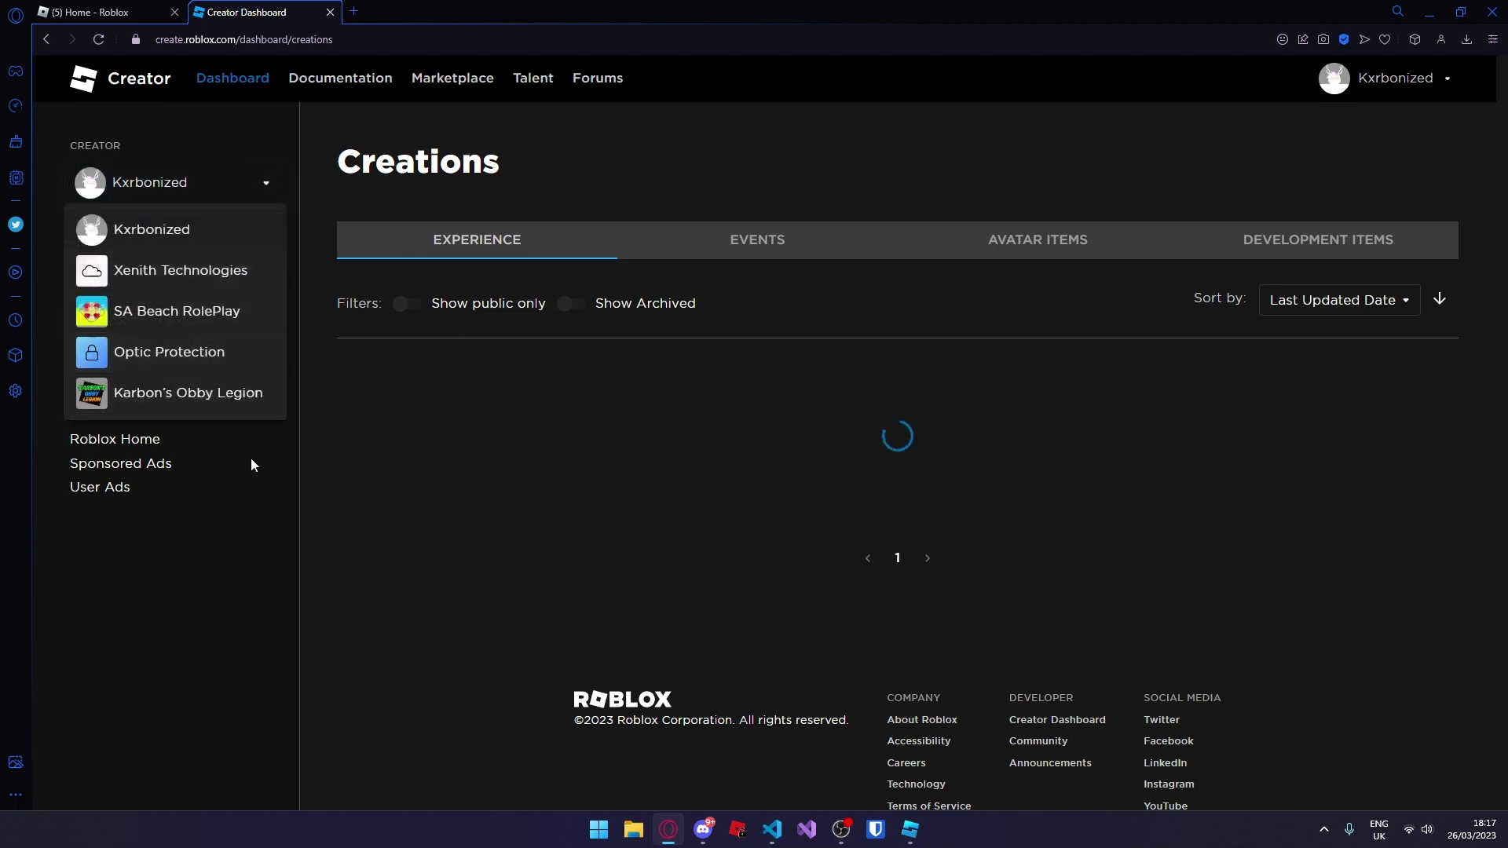
{"action": "left_click", "coordinate": [313, 357]}
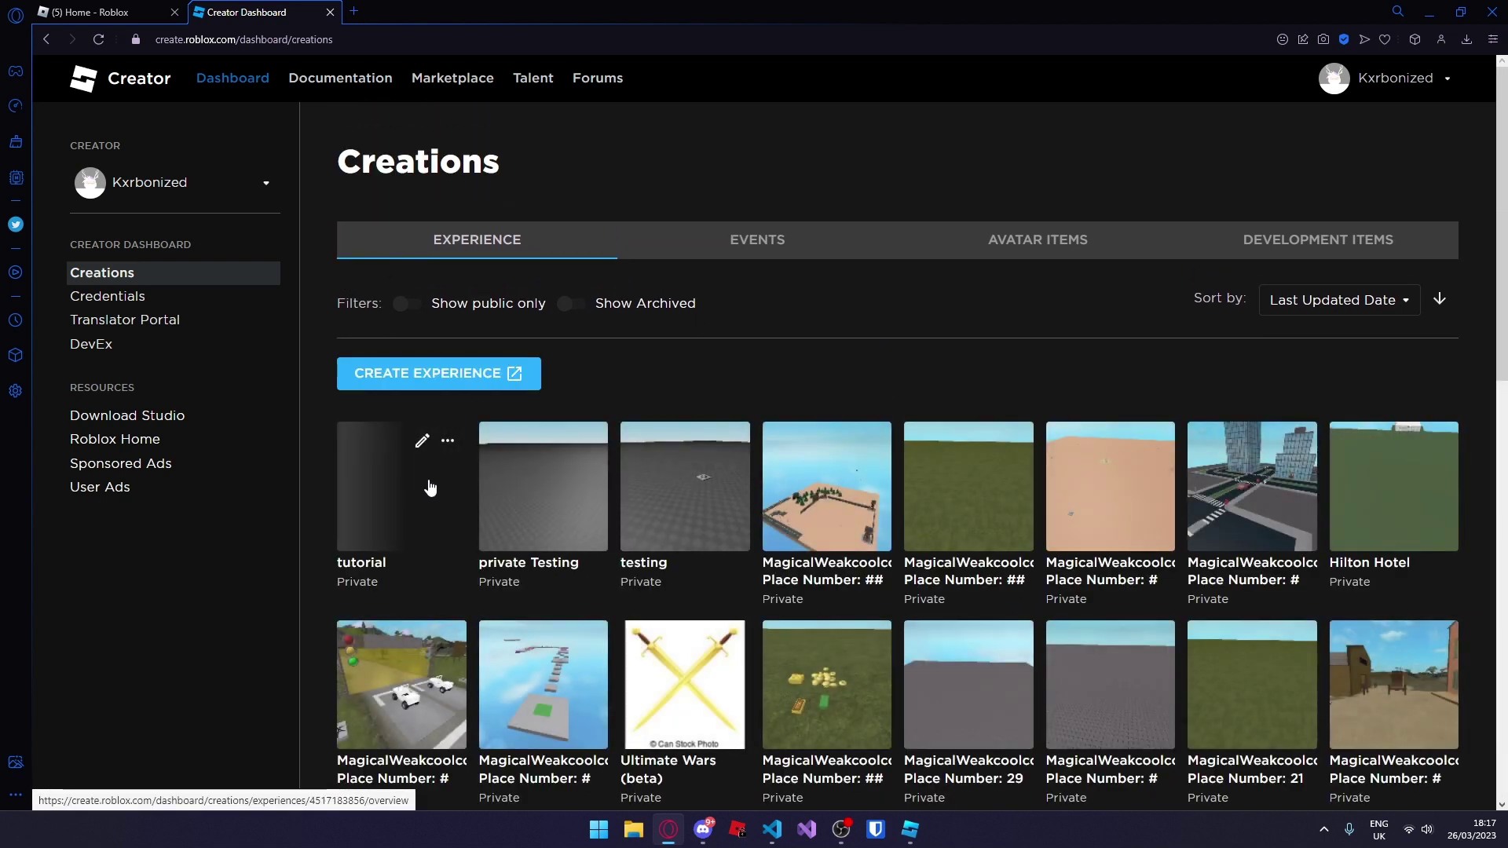
{"action": "left_click", "coordinate": [448, 444]}
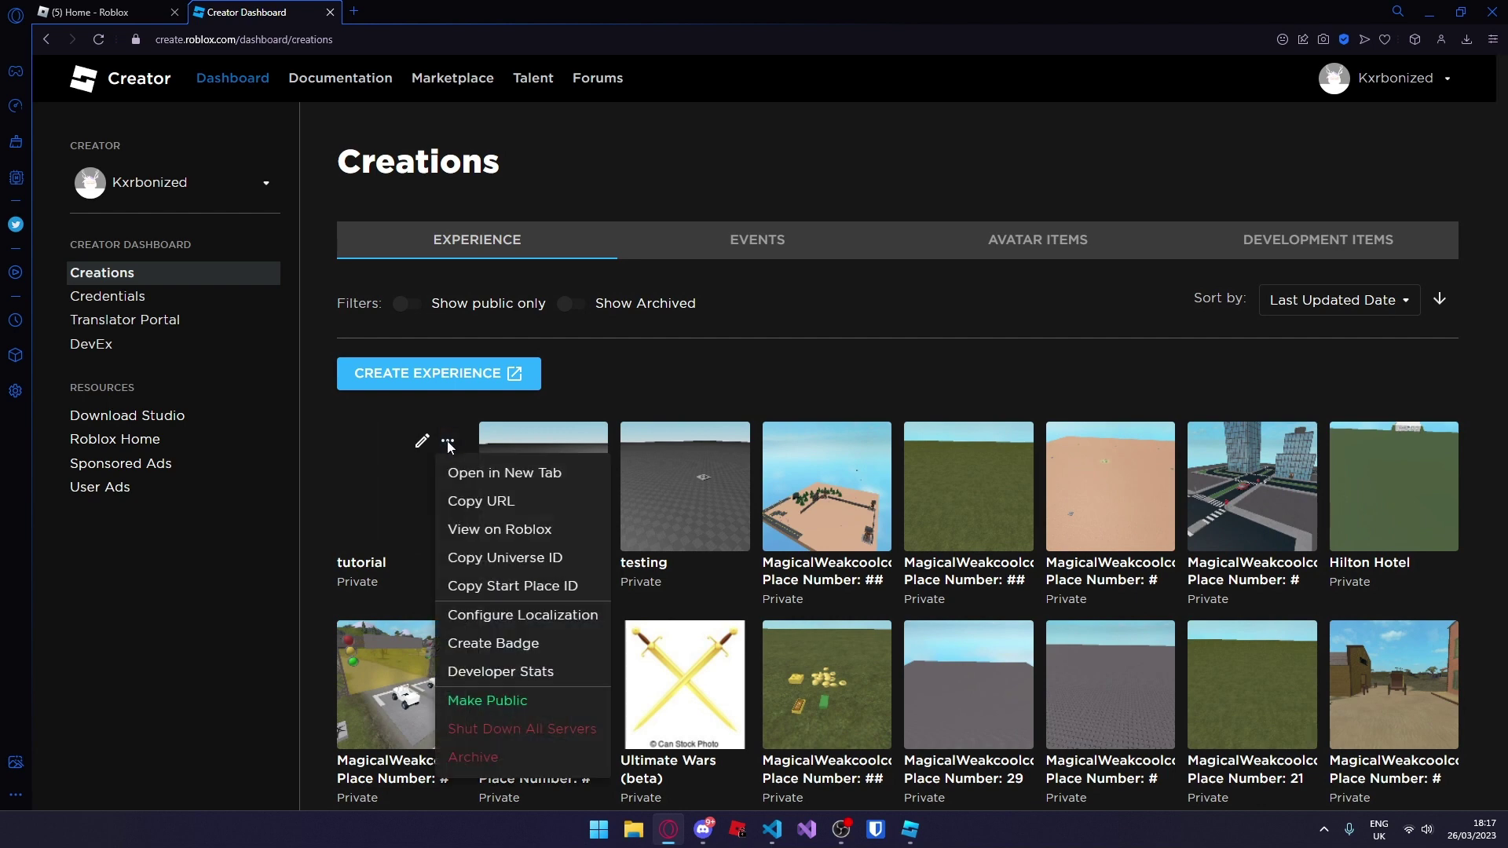
{"action": "left_click", "coordinate": [382, 498]}
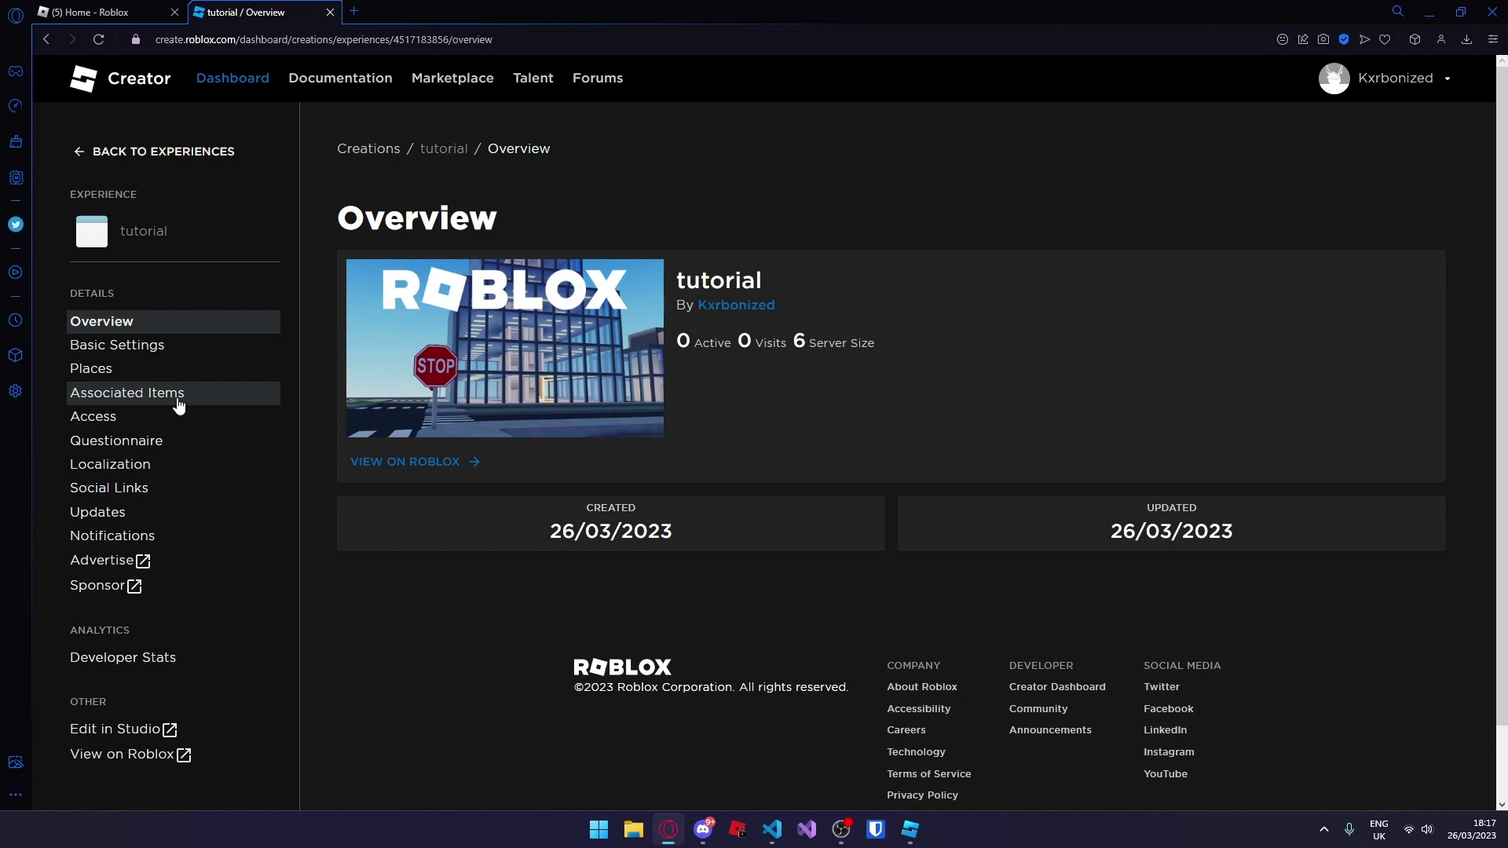
Start a new developer product in the tutorial experience's associated items
{"action": "left_click", "coordinate": [157, 397]}
{"action": "left_click", "coordinate": [633, 306]}
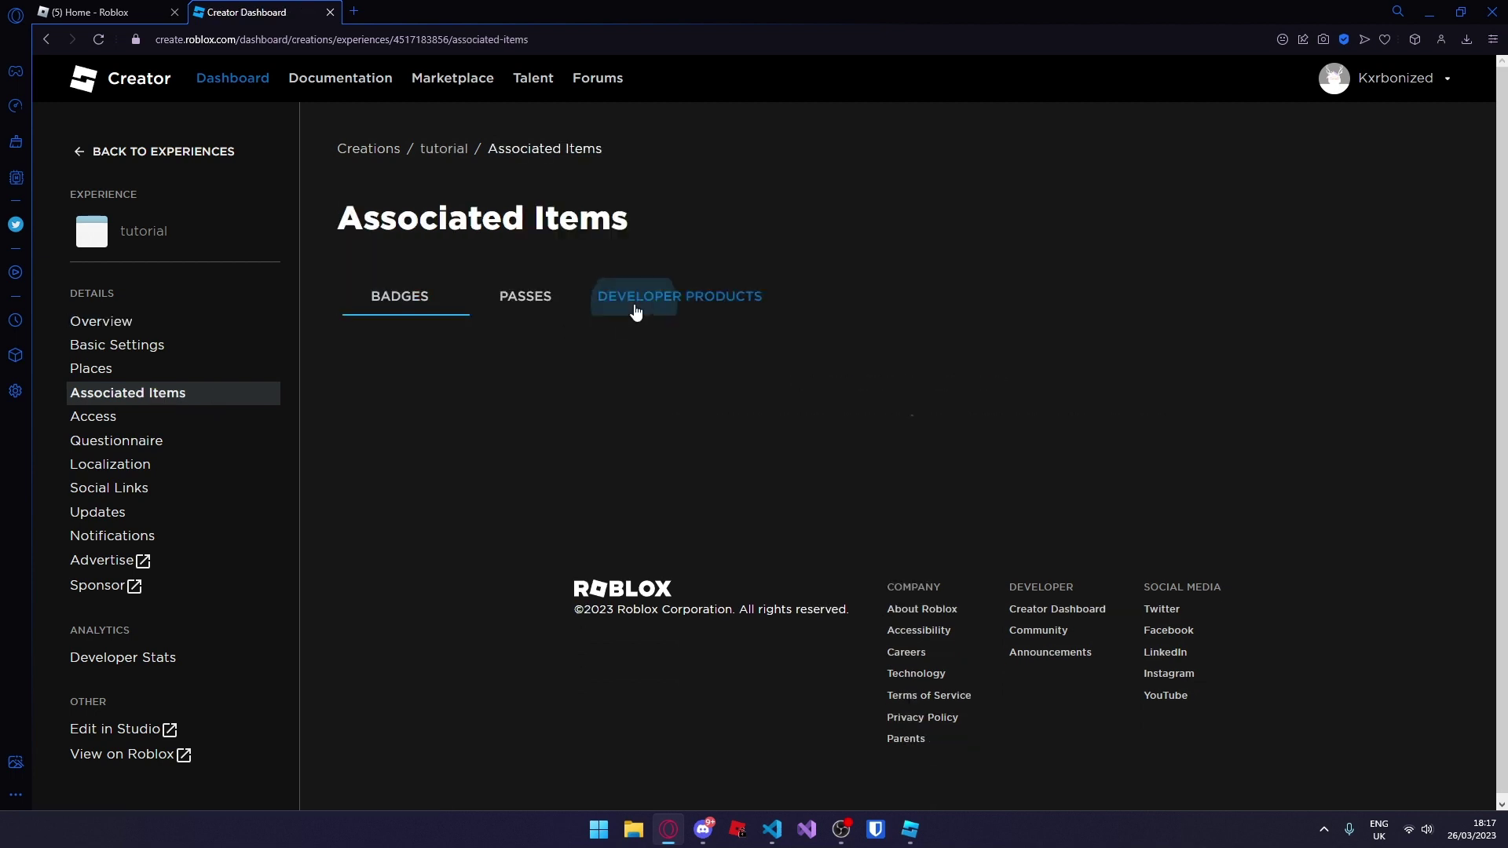
{"action": "left_click", "coordinate": [854, 512]}
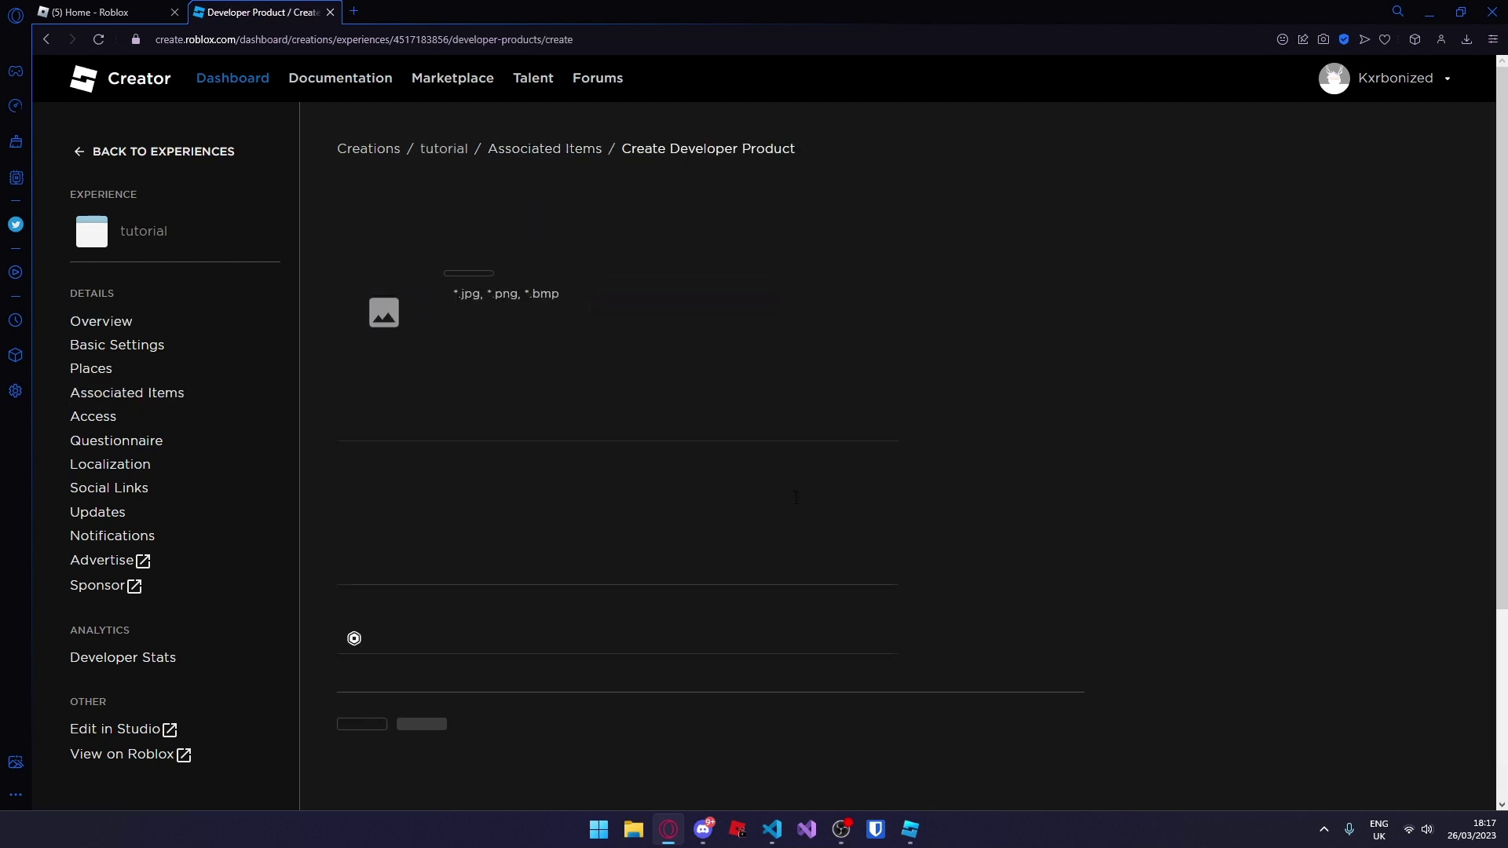
Create the developer product with the name "5 Robux Donation" and a price of 5 Robux
{"action": "left_click", "coordinate": [512, 488]}
{"action": "type", "text": "5"}
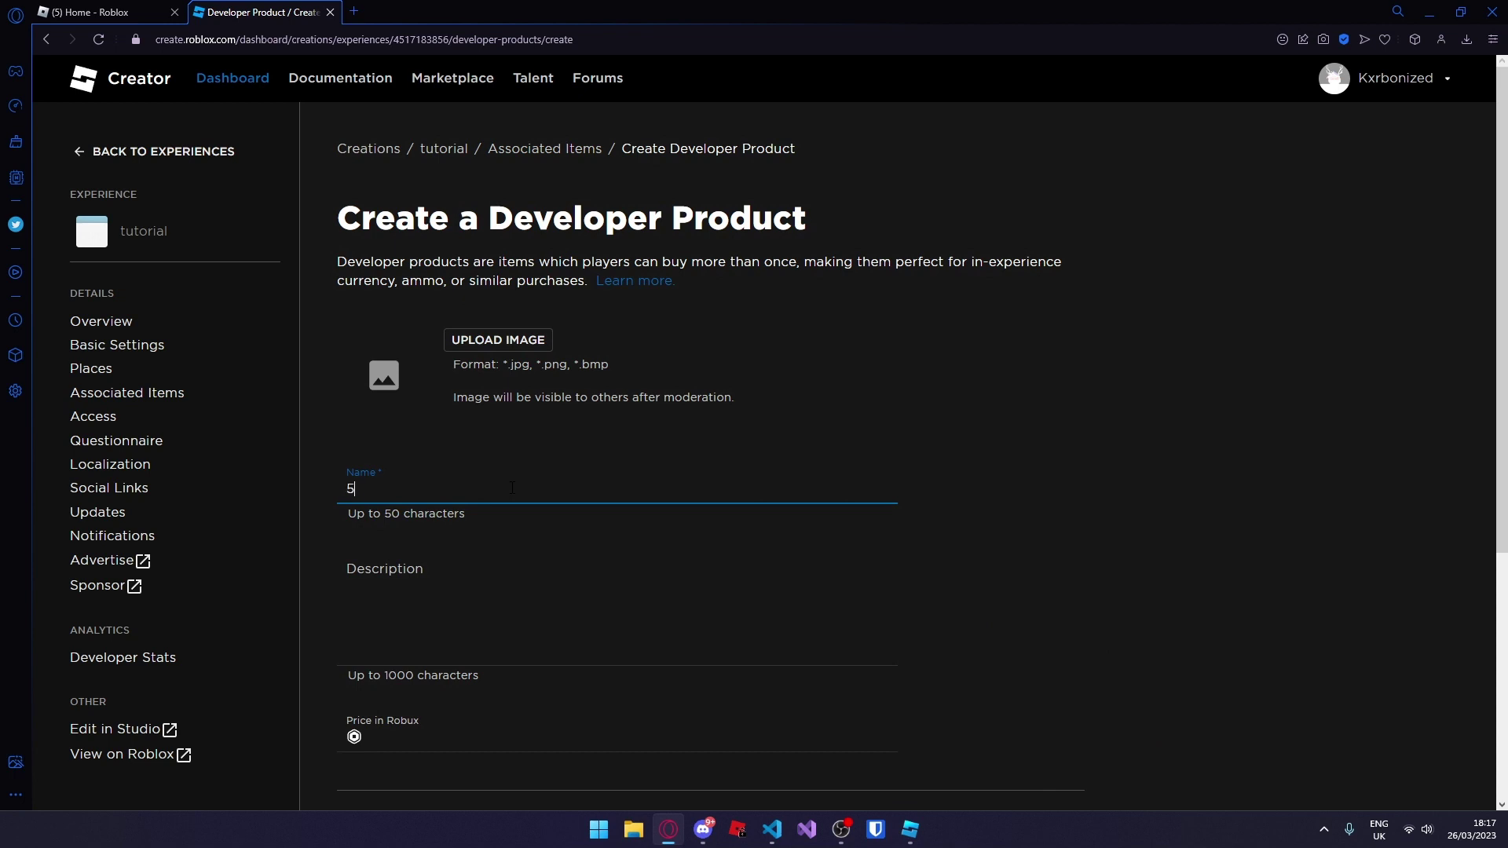
{"action": "type", "text": " RObux"}
{"action": "key", "text": "BackSpace"}
{"action": "key", "text": "BackSpace"}
{"action": "key", "text": "BackSpace"}
{"action": "key", "text": "BackSpace"}
{"action": "type", "text": "obux Donation"}
{"action": "left_click", "coordinate": [393, 740]}
{"action": "type", "text": "5"}
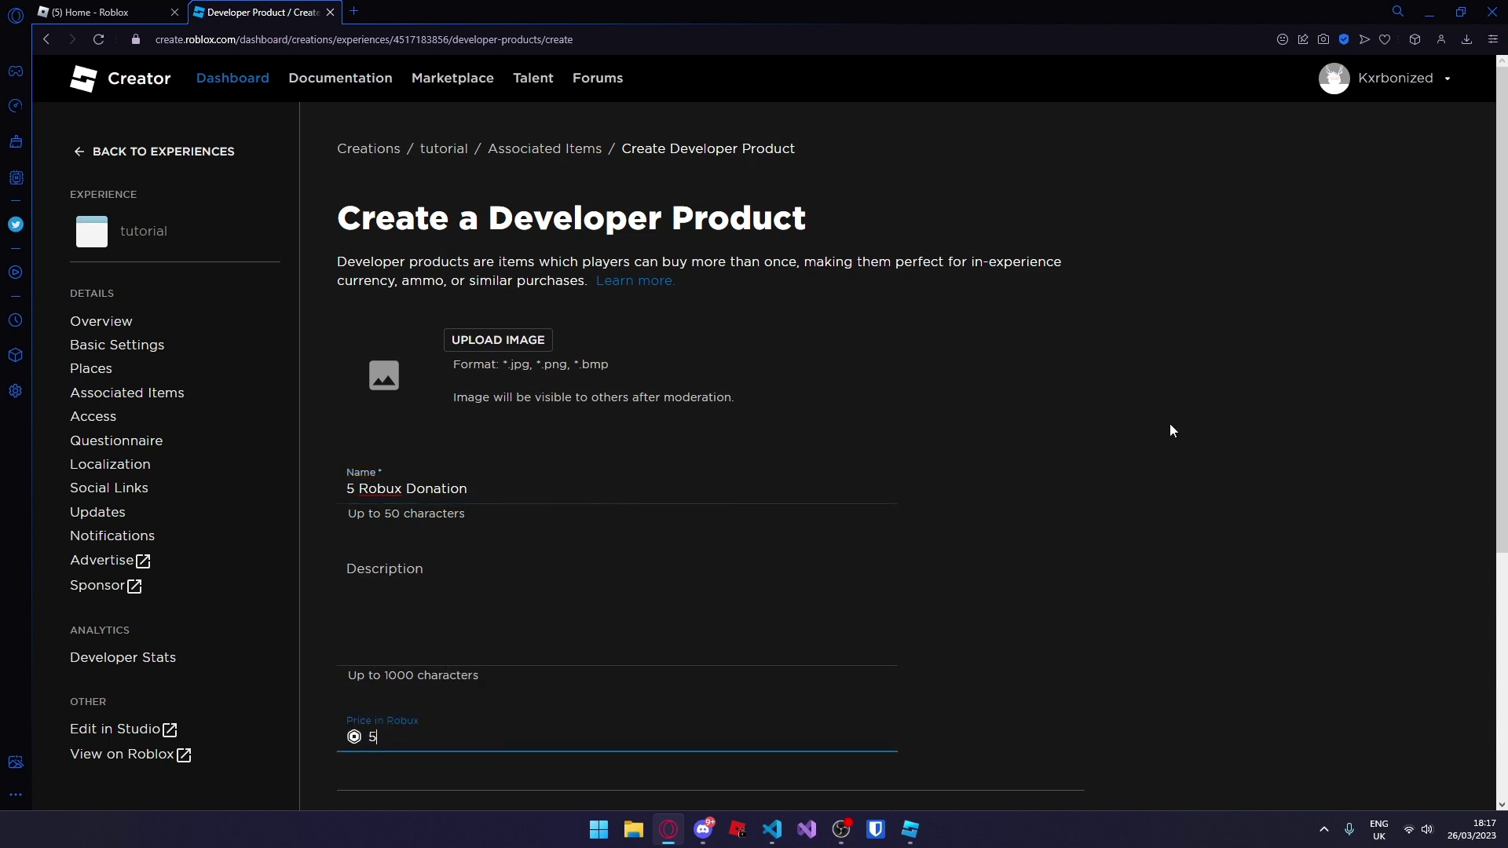
{"action": "scroll", "coordinate": [1239, 419], "scroll_direction": "down", "scroll_amount": 2}
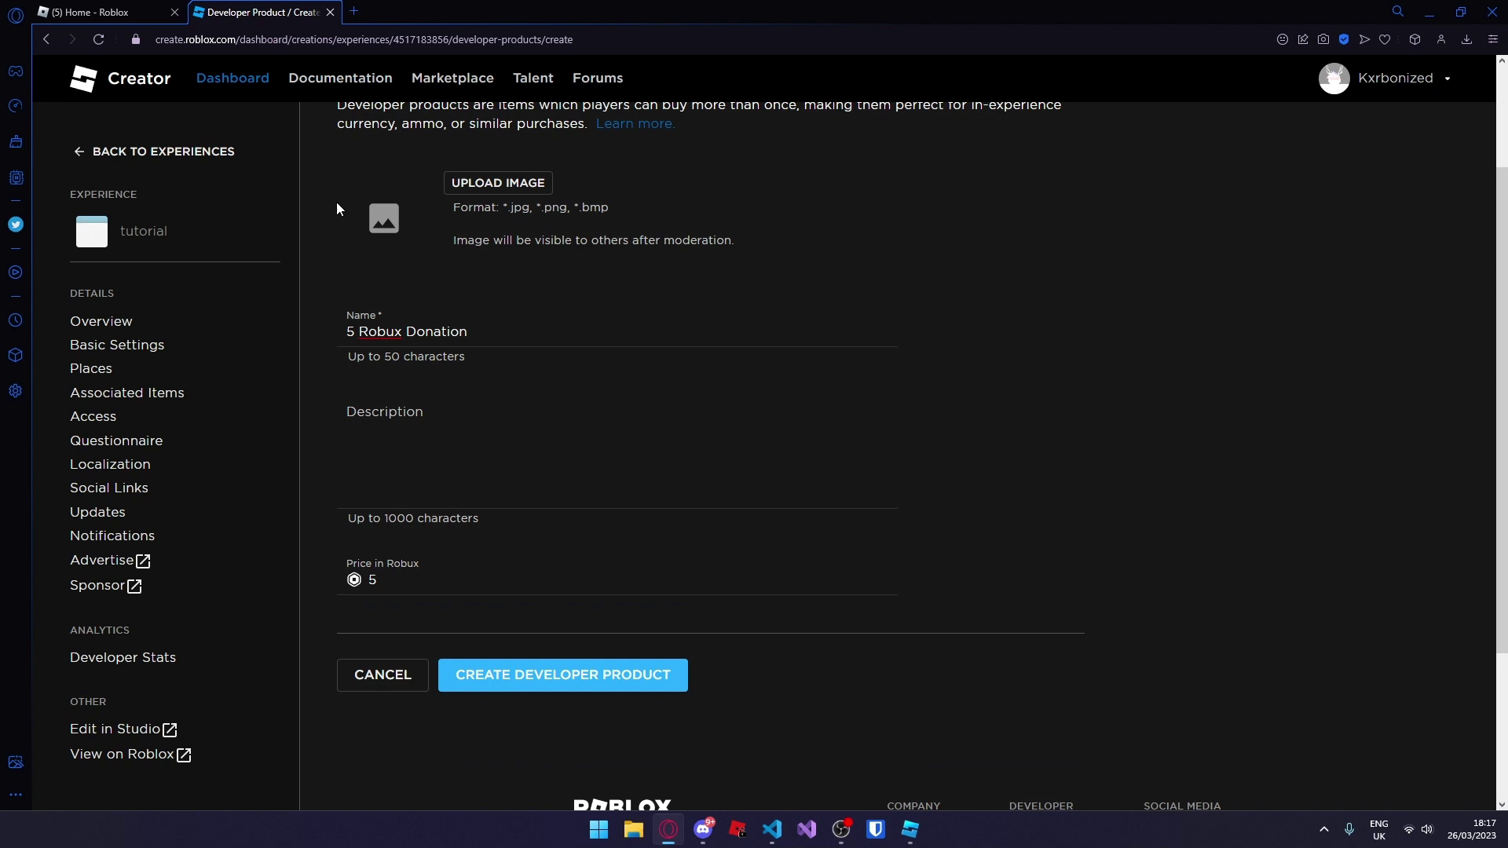
{"action": "left_click", "coordinate": [559, 681]}
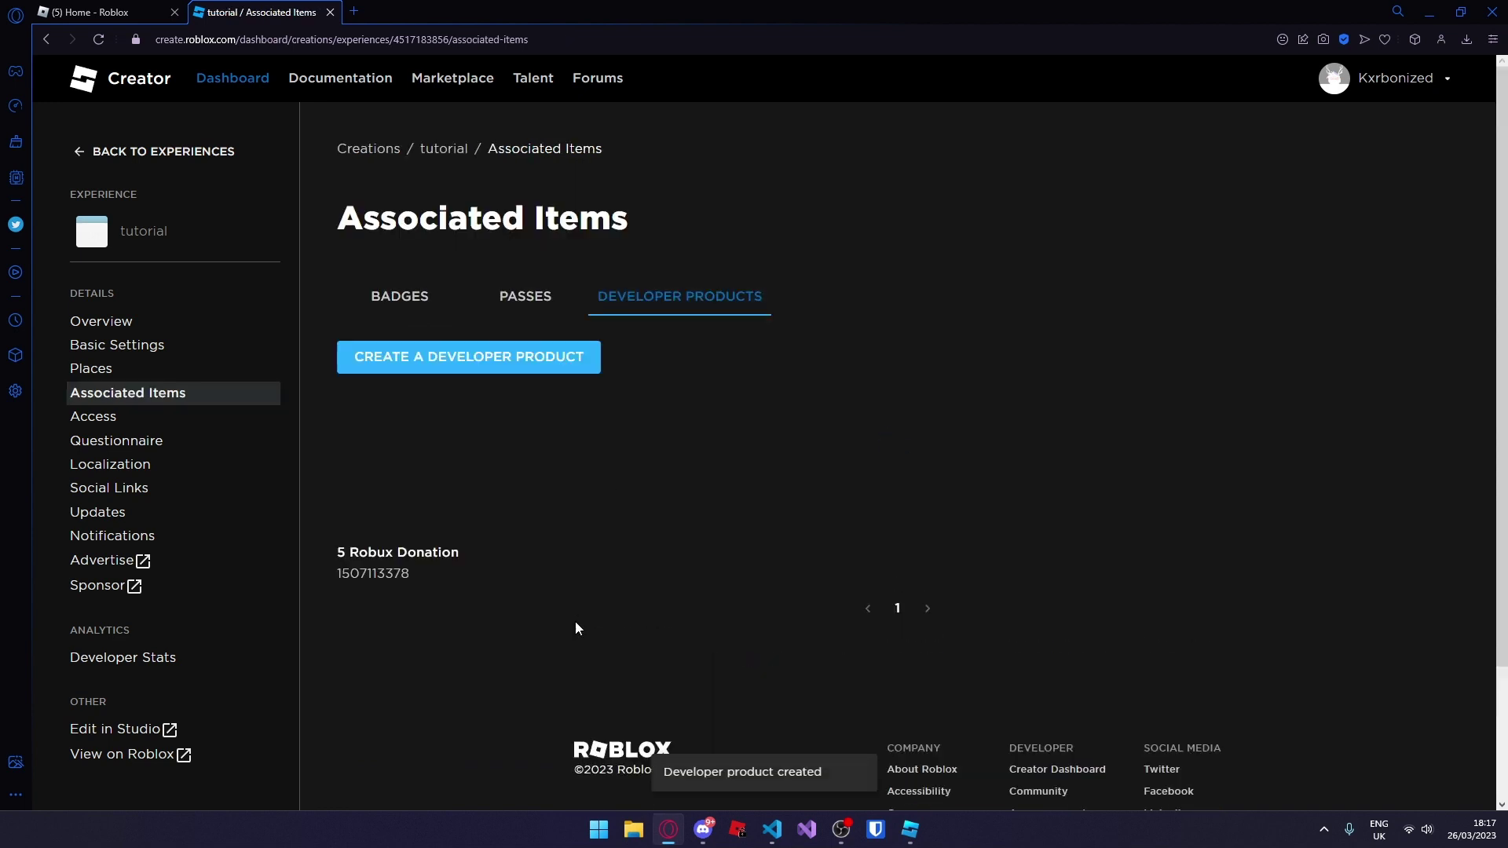
Create another developer product named "10 Robux Donation" with a price of 10 Robux
{"action": "left_click", "coordinate": [481, 366]}
{"action": "left_click", "coordinate": [447, 500]}
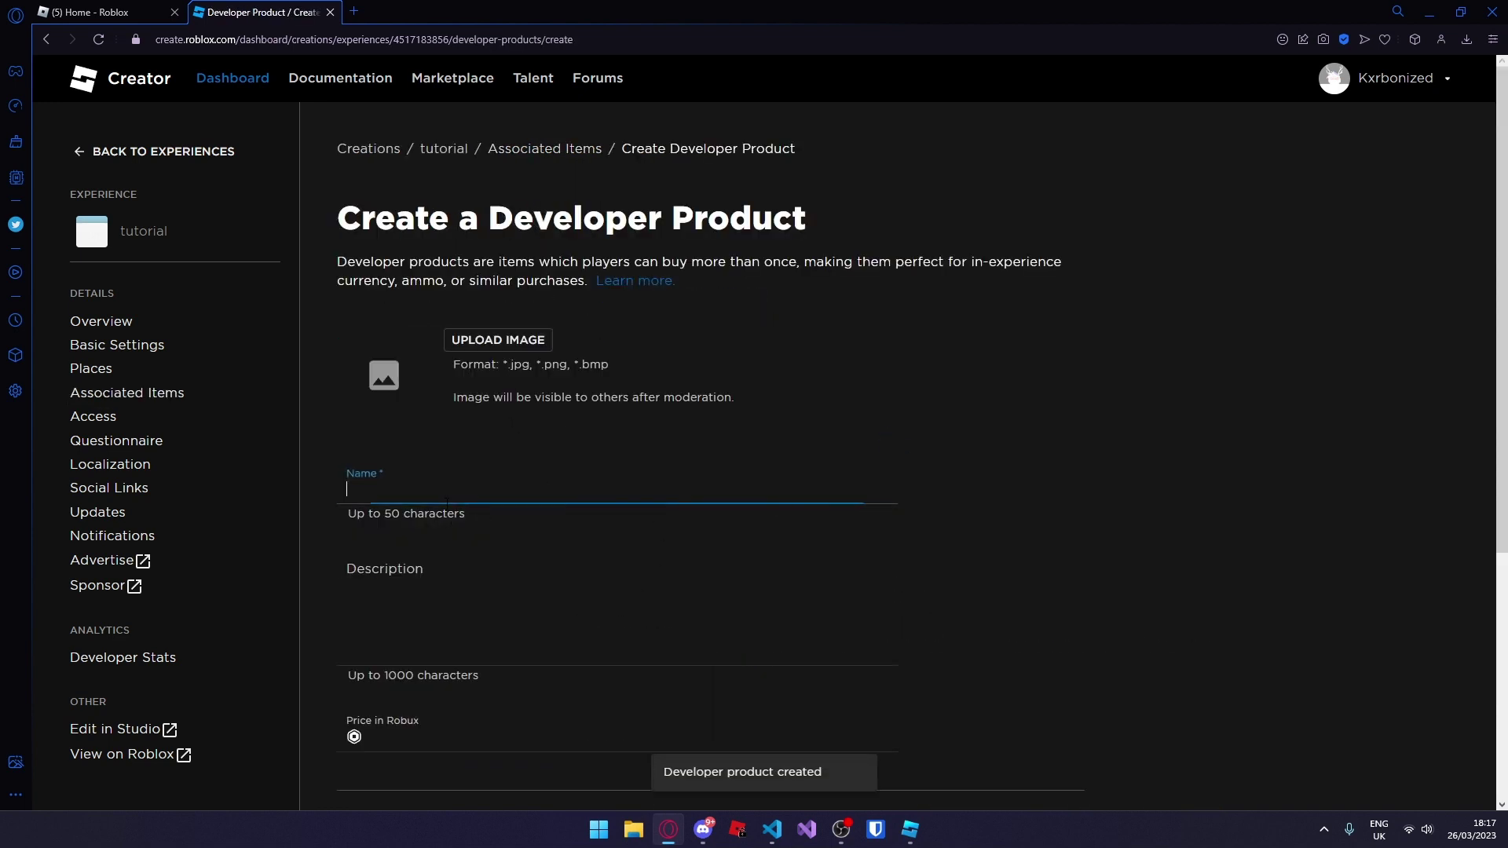
{"action": "type", "text": "10 Robux Donation"}
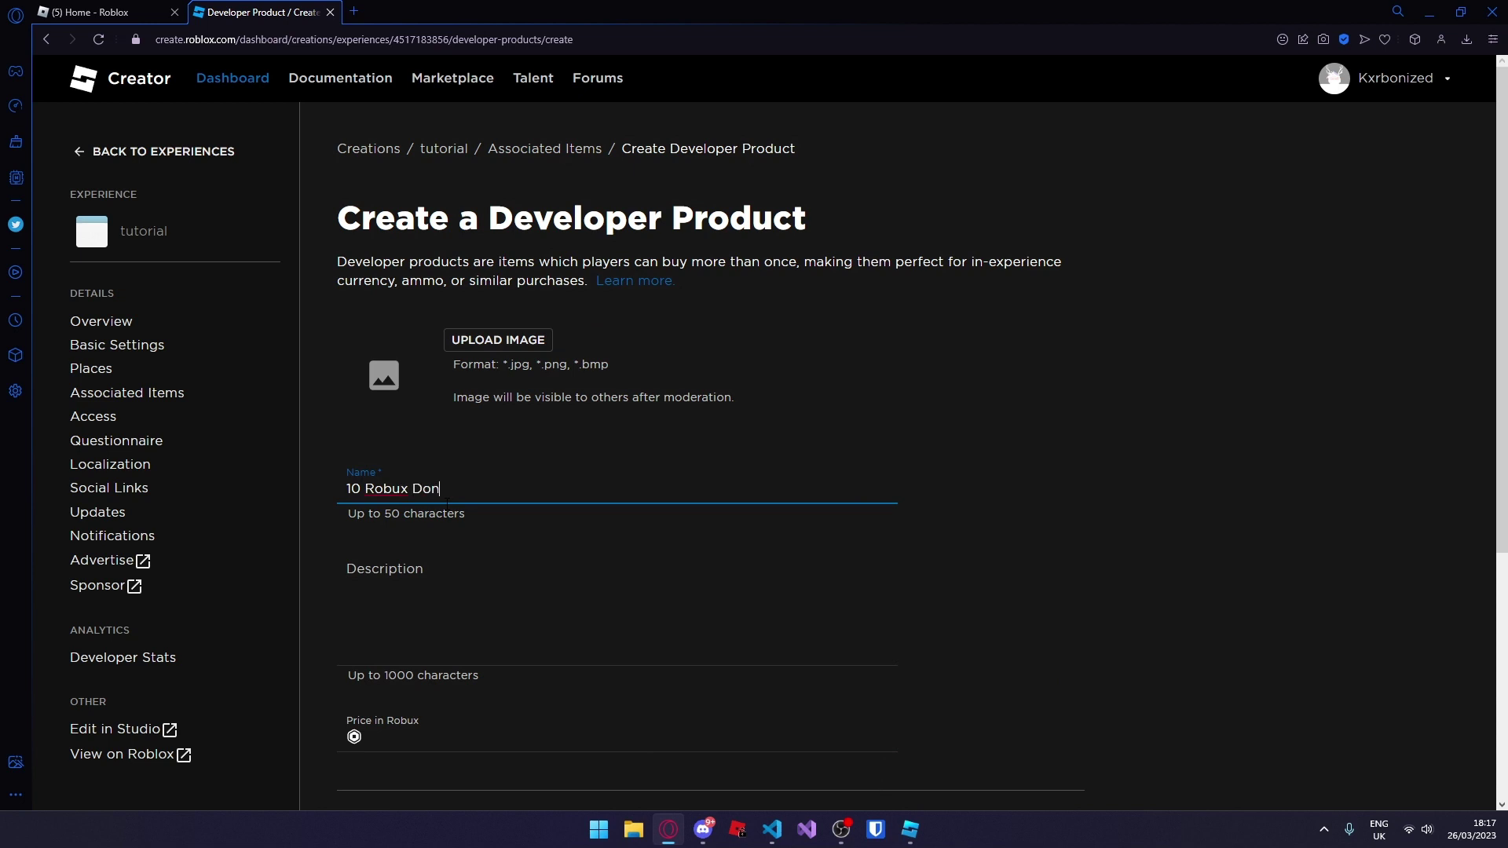
{"action": "left_click", "coordinate": [403, 750]}
{"action": "type", "text": "10"}
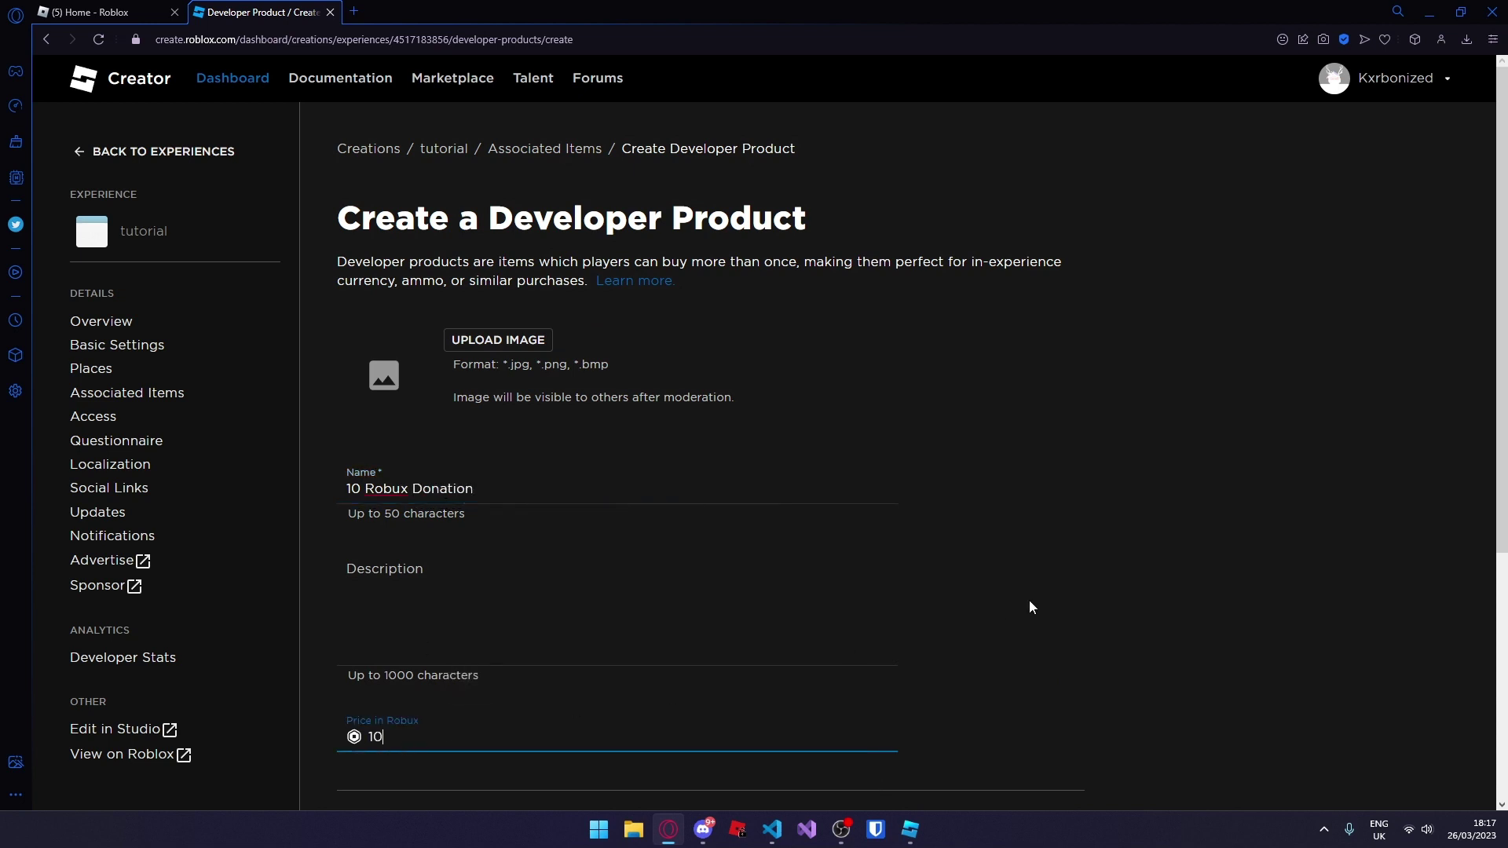
{"action": "scroll", "coordinate": [732, 638], "scroll_direction": "down", "scroll_amount": 3}
{"action": "left_click", "coordinate": [531, 612]}
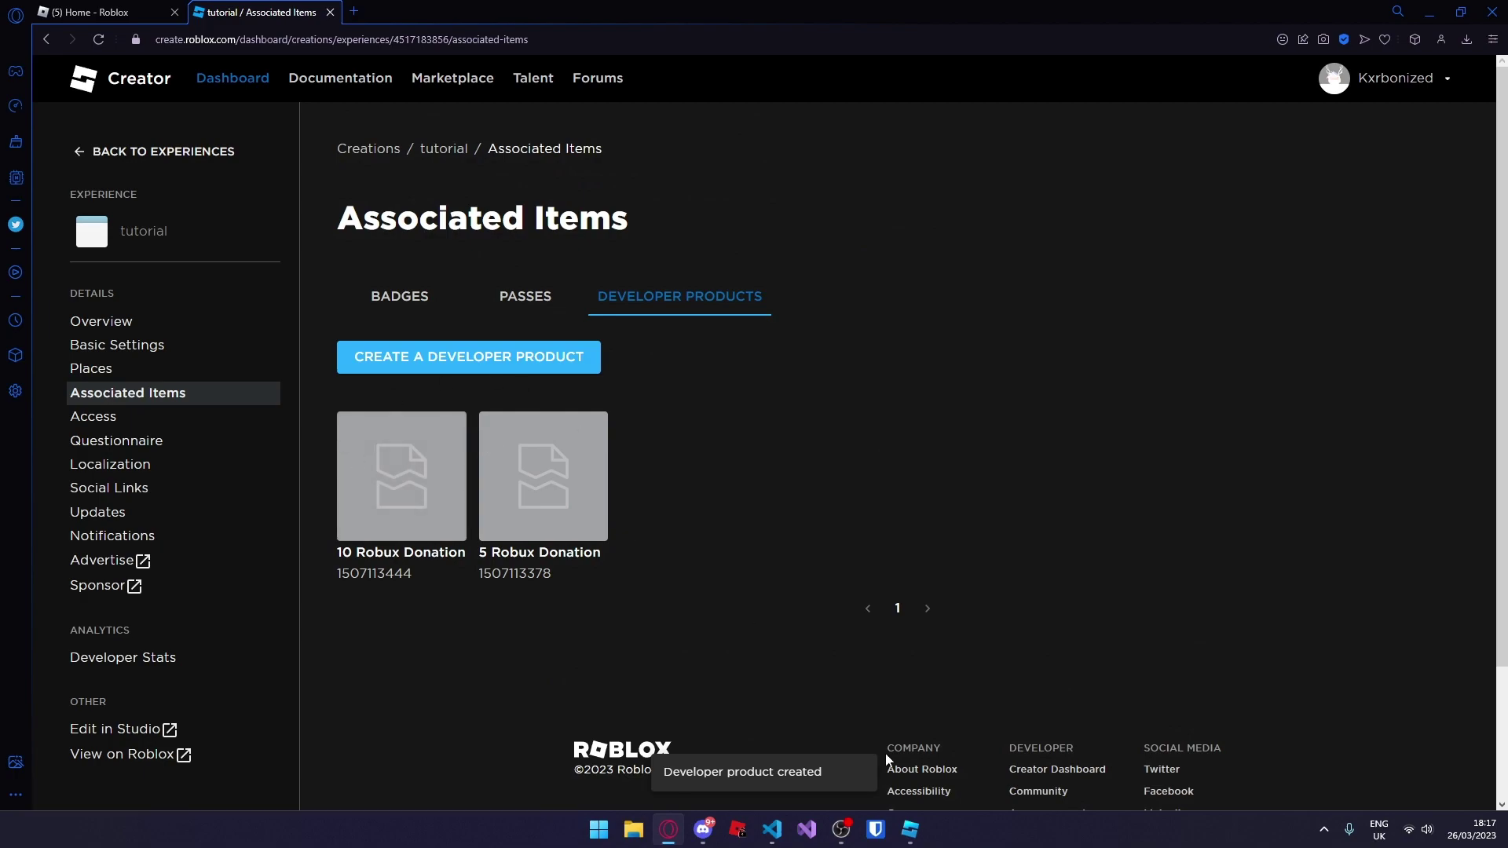
Switch to Roblox Studio and open the Donation_Board's Configuration script at its configuration.Products section
{"action": "left_click", "coordinate": [910, 830]}
{"action": "left_click", "coordinate": [1330, 249]}
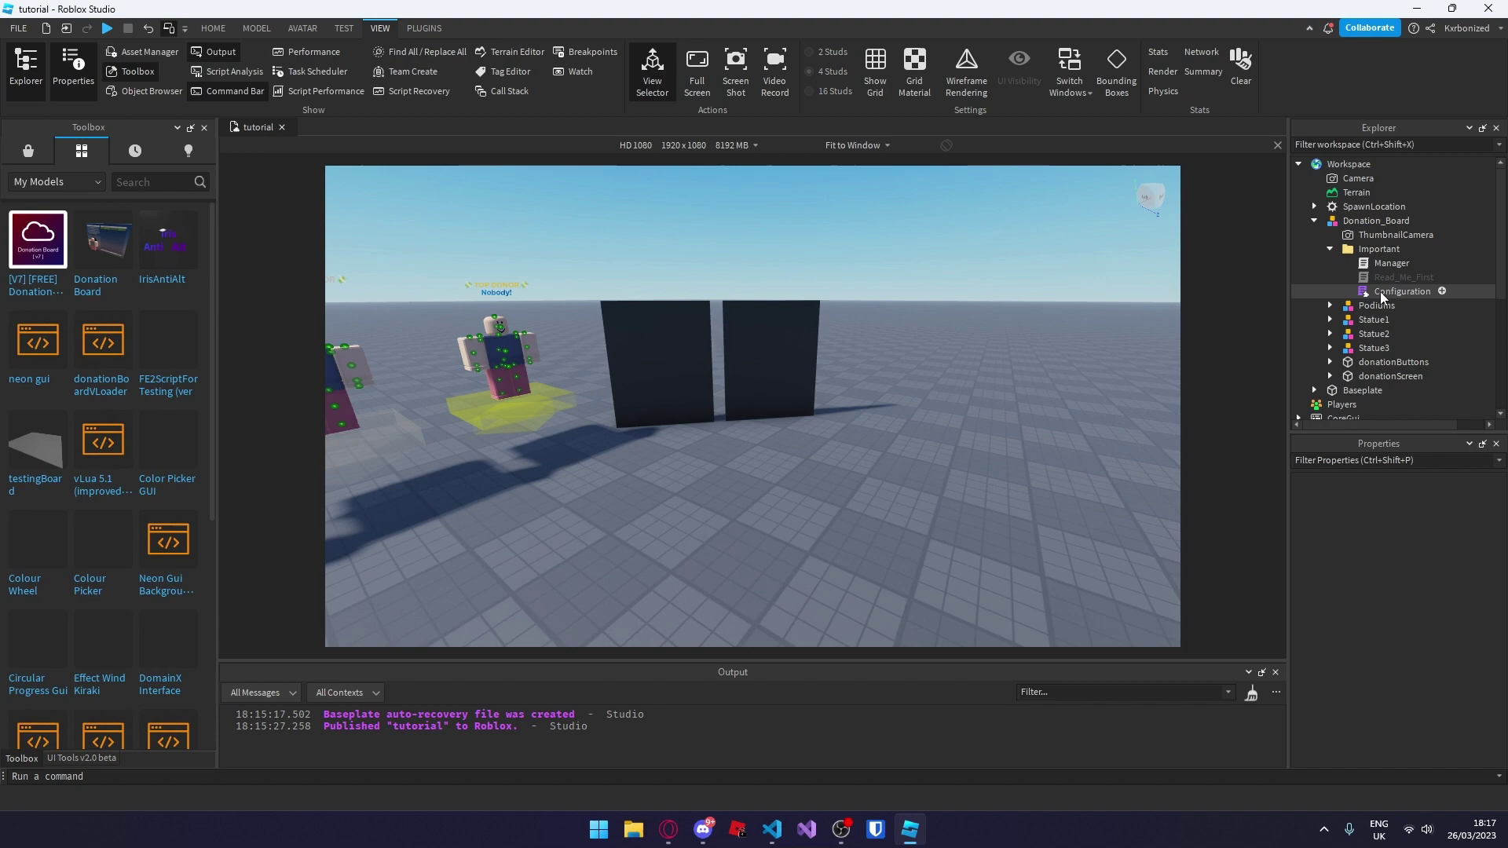
{"action": "double_click", "coordinate": [1402, 292]}
{"action": "left_click_drag", "start_coordinate": [1278, 174], "coordinate": [1279, 489]}
{"action": "scroll", "coordinate": [933, 400], "scroll_direction": "up", "scroll_amount": 8}
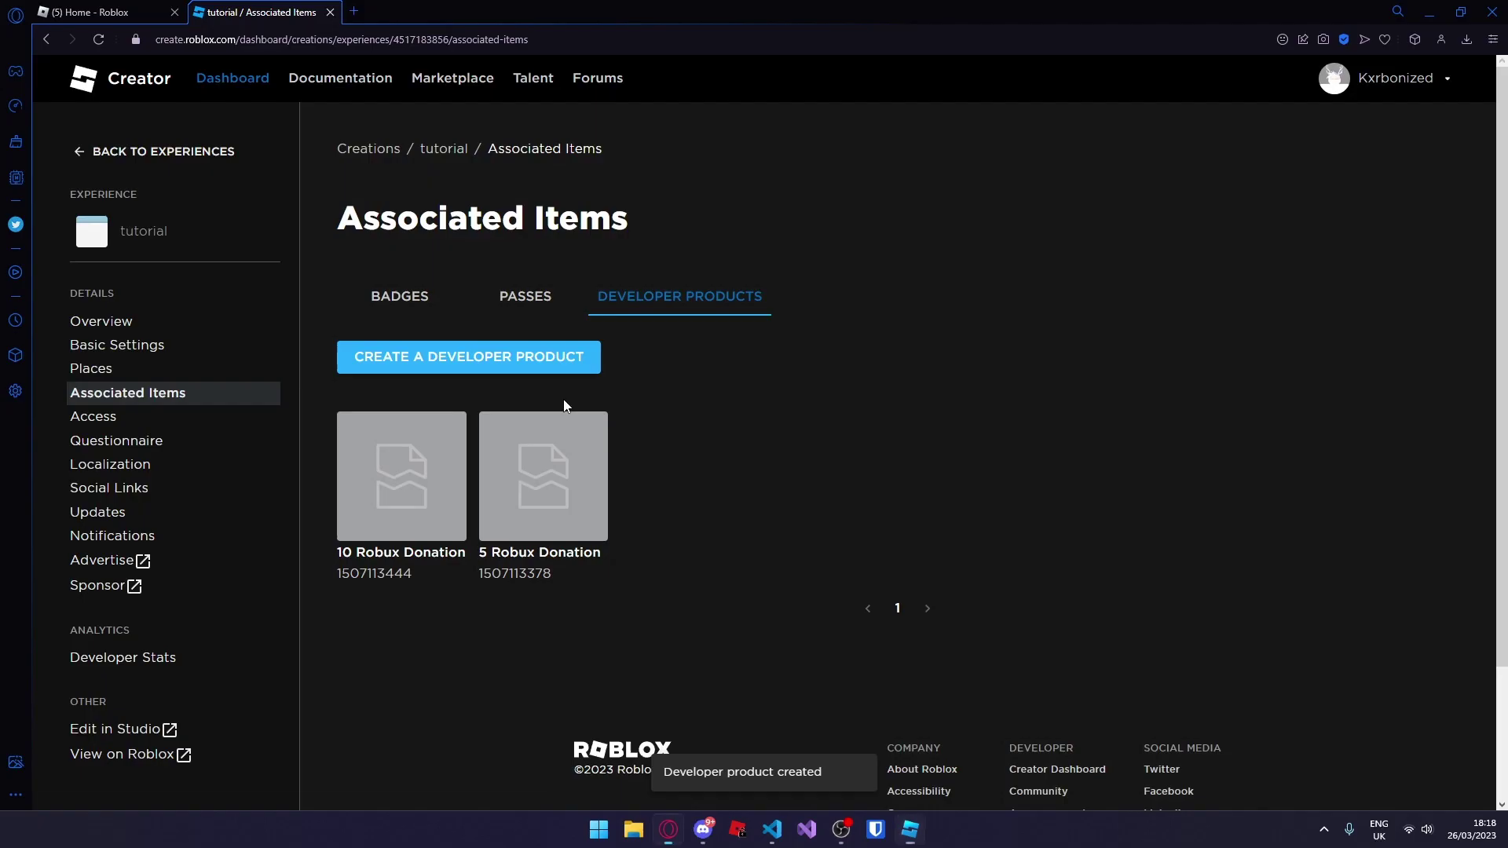
{"action": "left_click", "coordinate": [589, 430]}
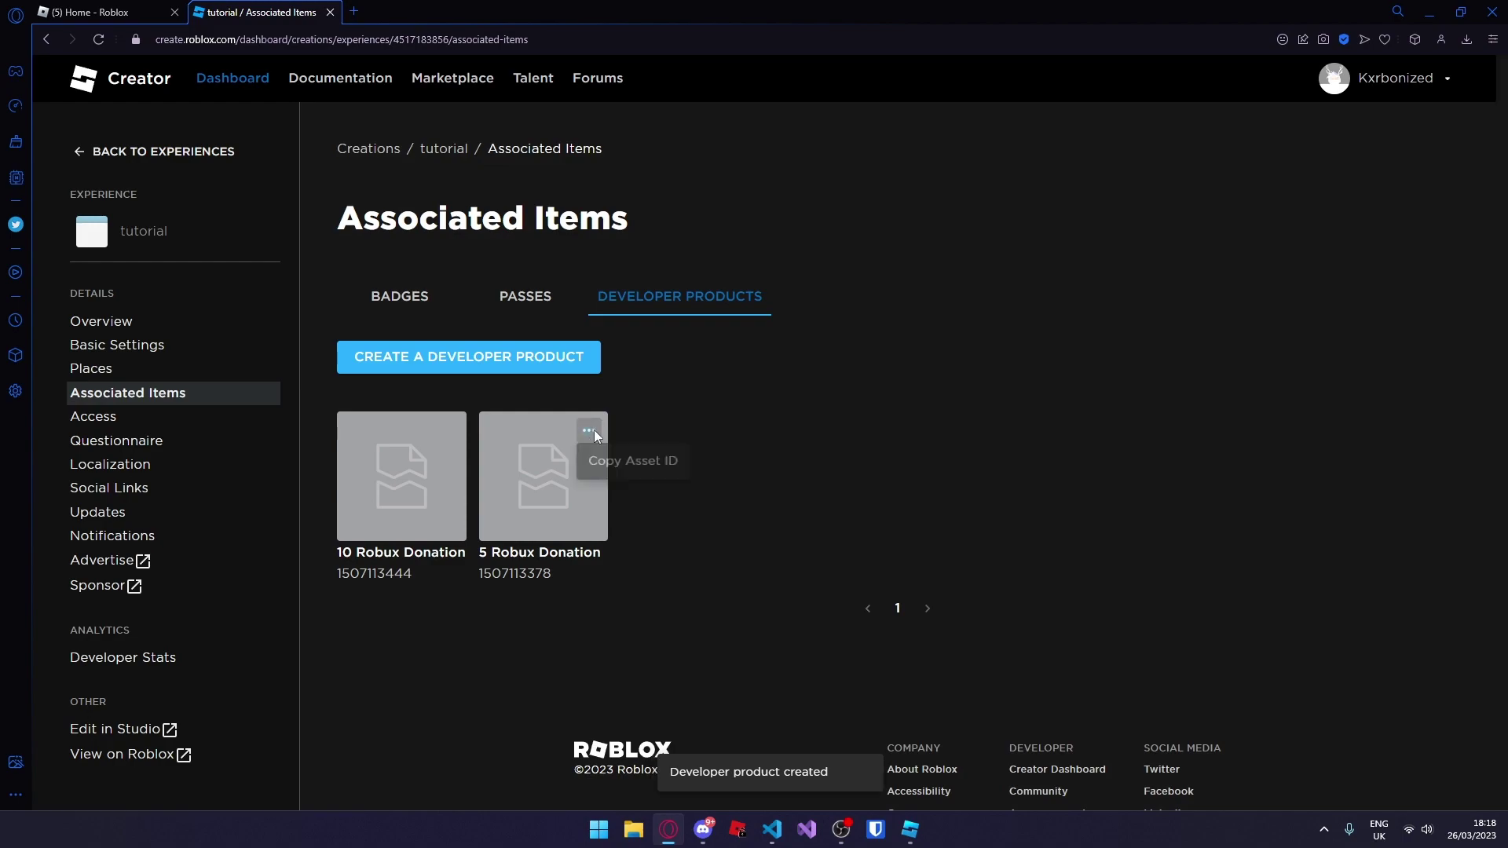
{"action": "left_click", "coordinate": [621, 469]}
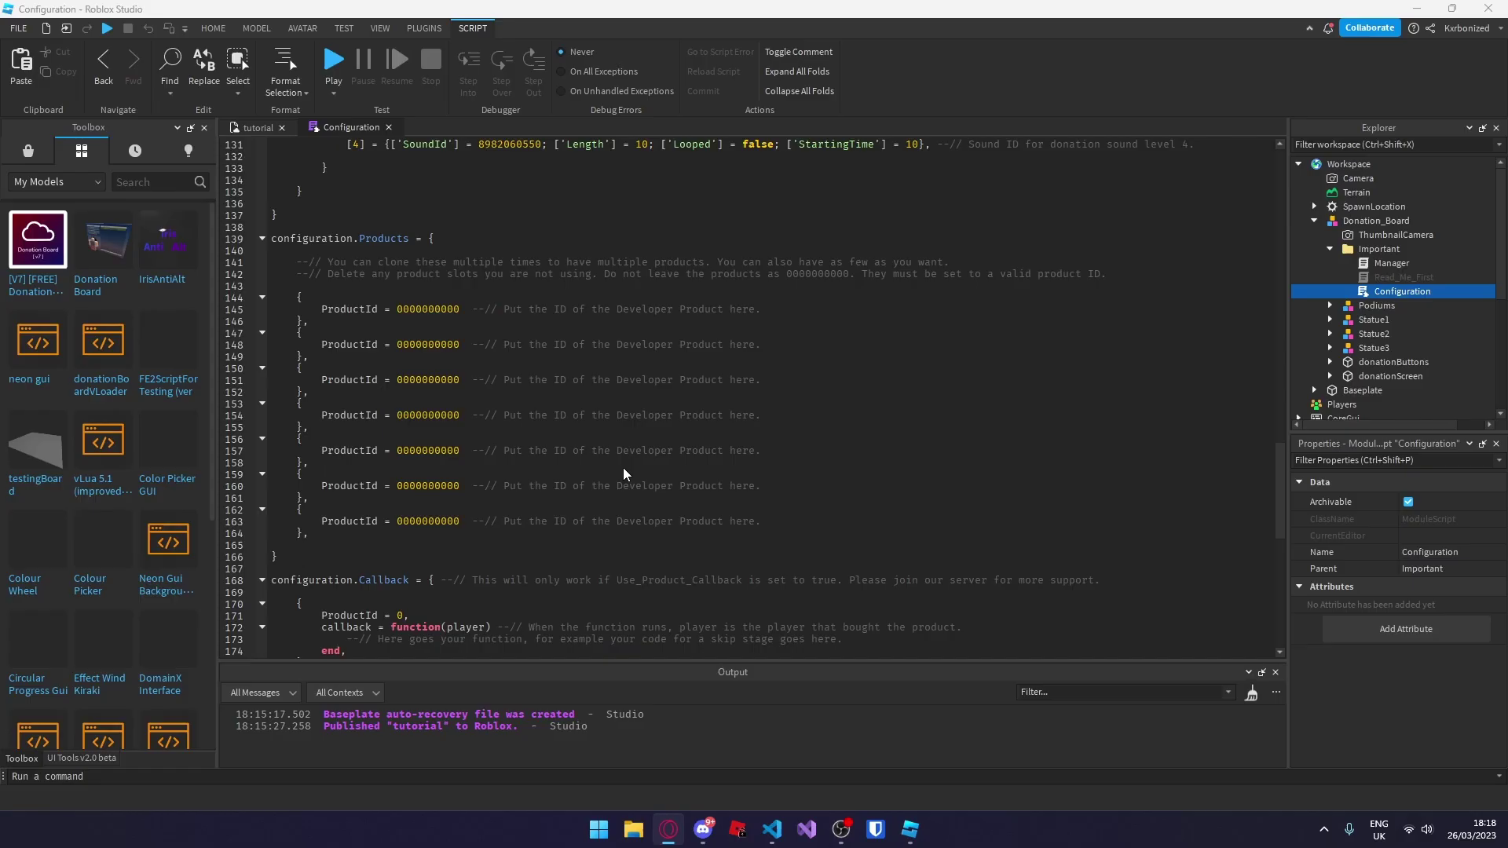
{"action": "double_click", "coordinate": [428, 309]}
{"action": "key", "text": "ctrl+v"}
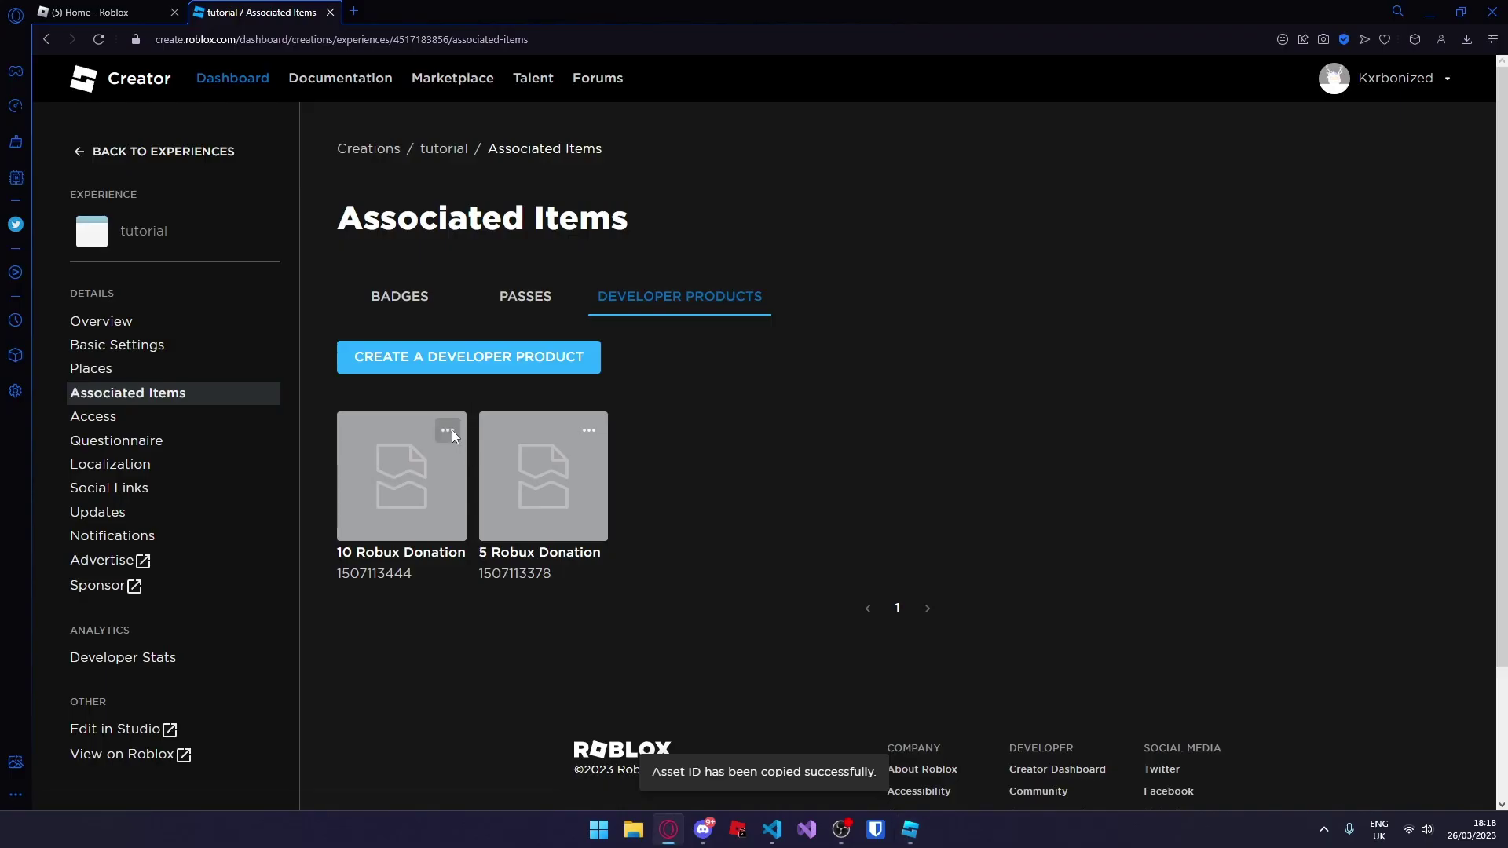
{"action": "left_click", "coordinate": [448, 430]}
{"action": "left_click", "coordinate": [488, 468]}
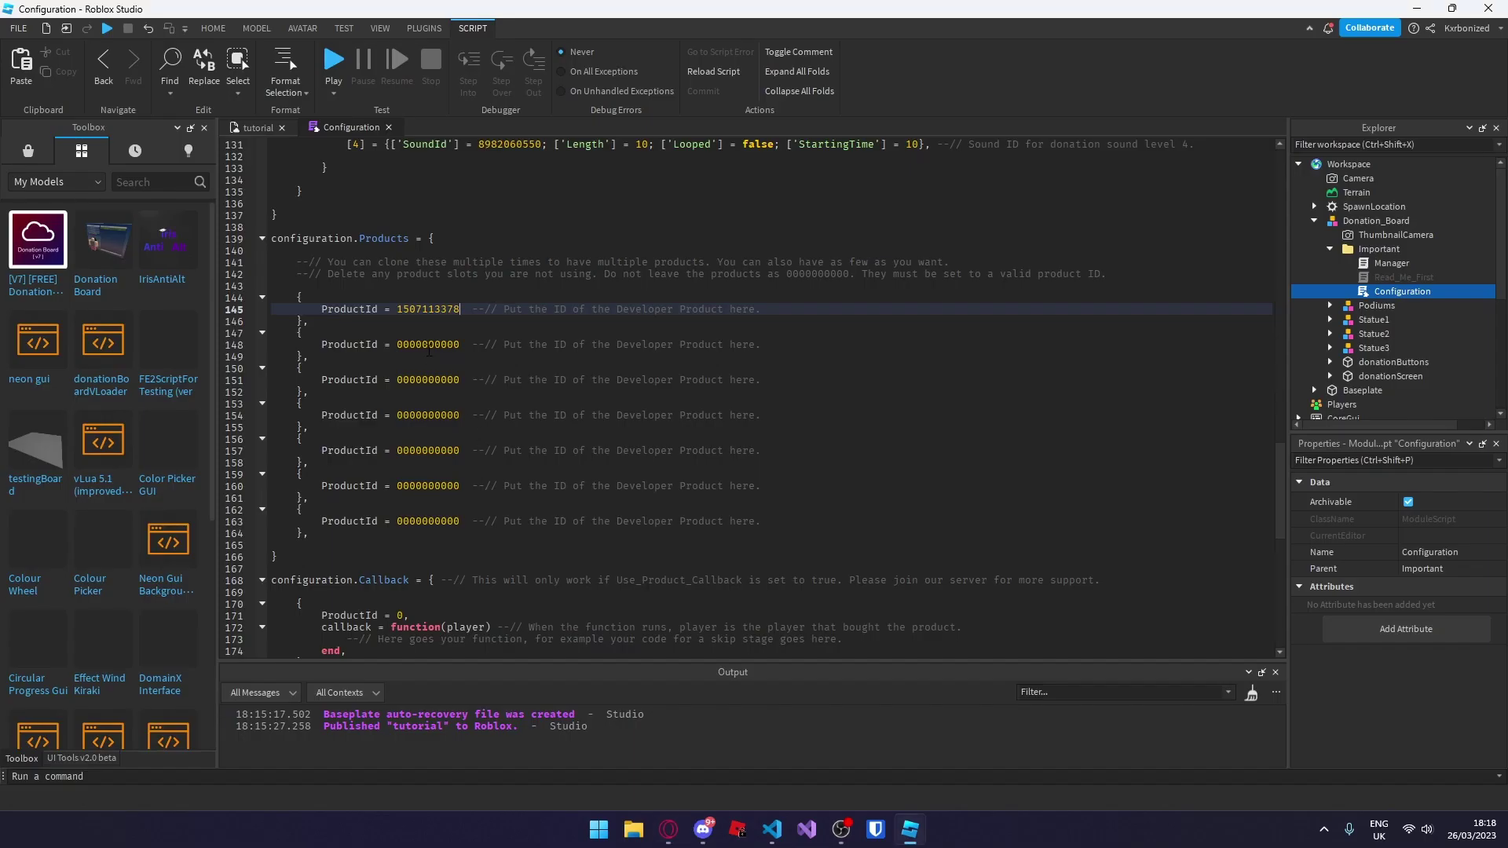
{"action": "double_click", "coordinate": [428, 344]}
{"action": "key", "text": "ctrl+v"}
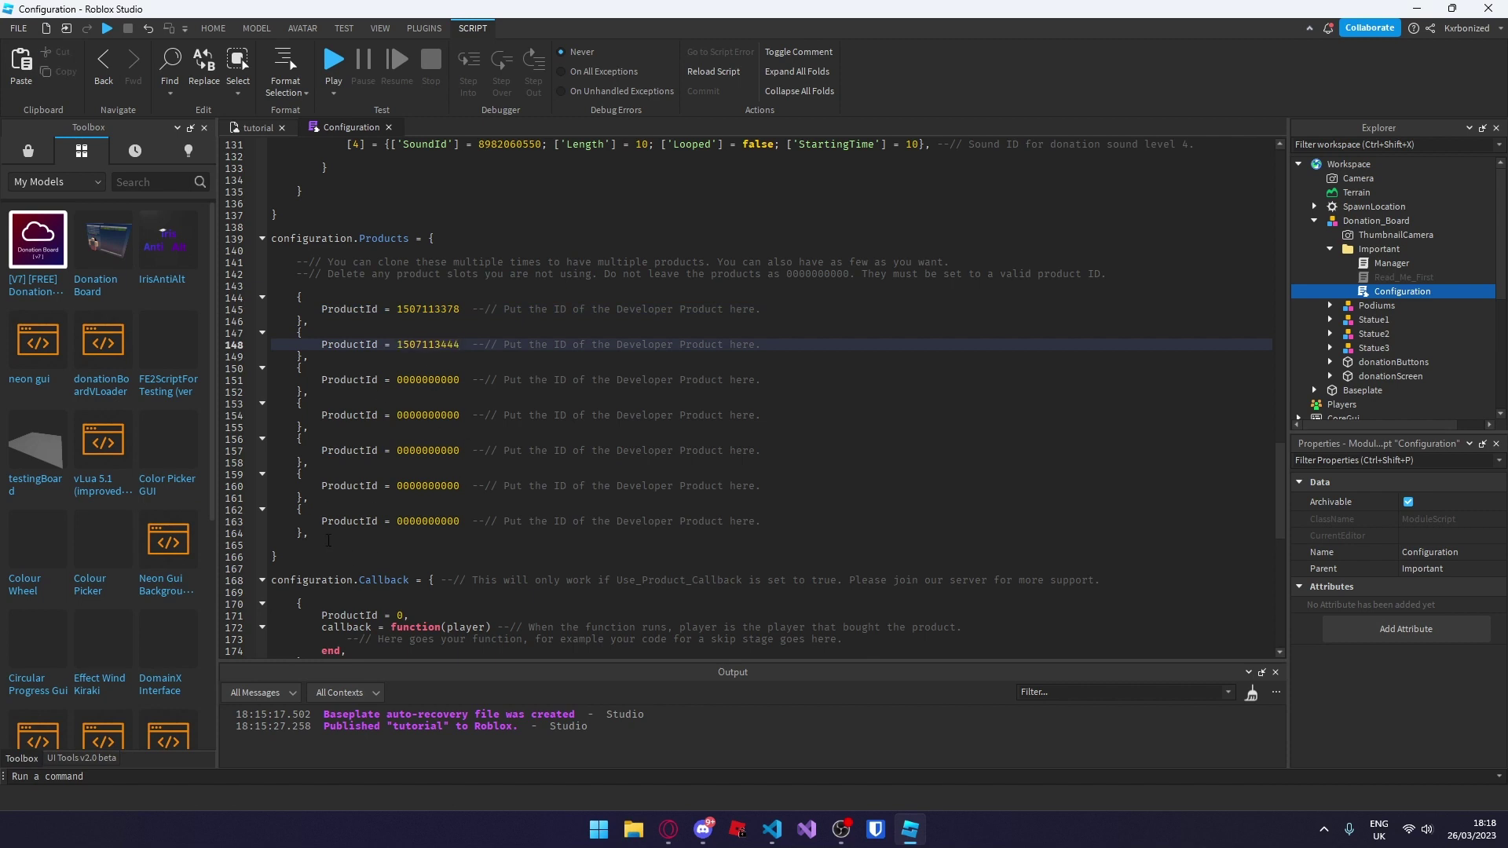
Add two copies of the last placeholder product entry to the end of the configuration.Products list
{"action": "left_click_drag", "start_coordinate": [321, 540], "coordinate": [297, 510]}
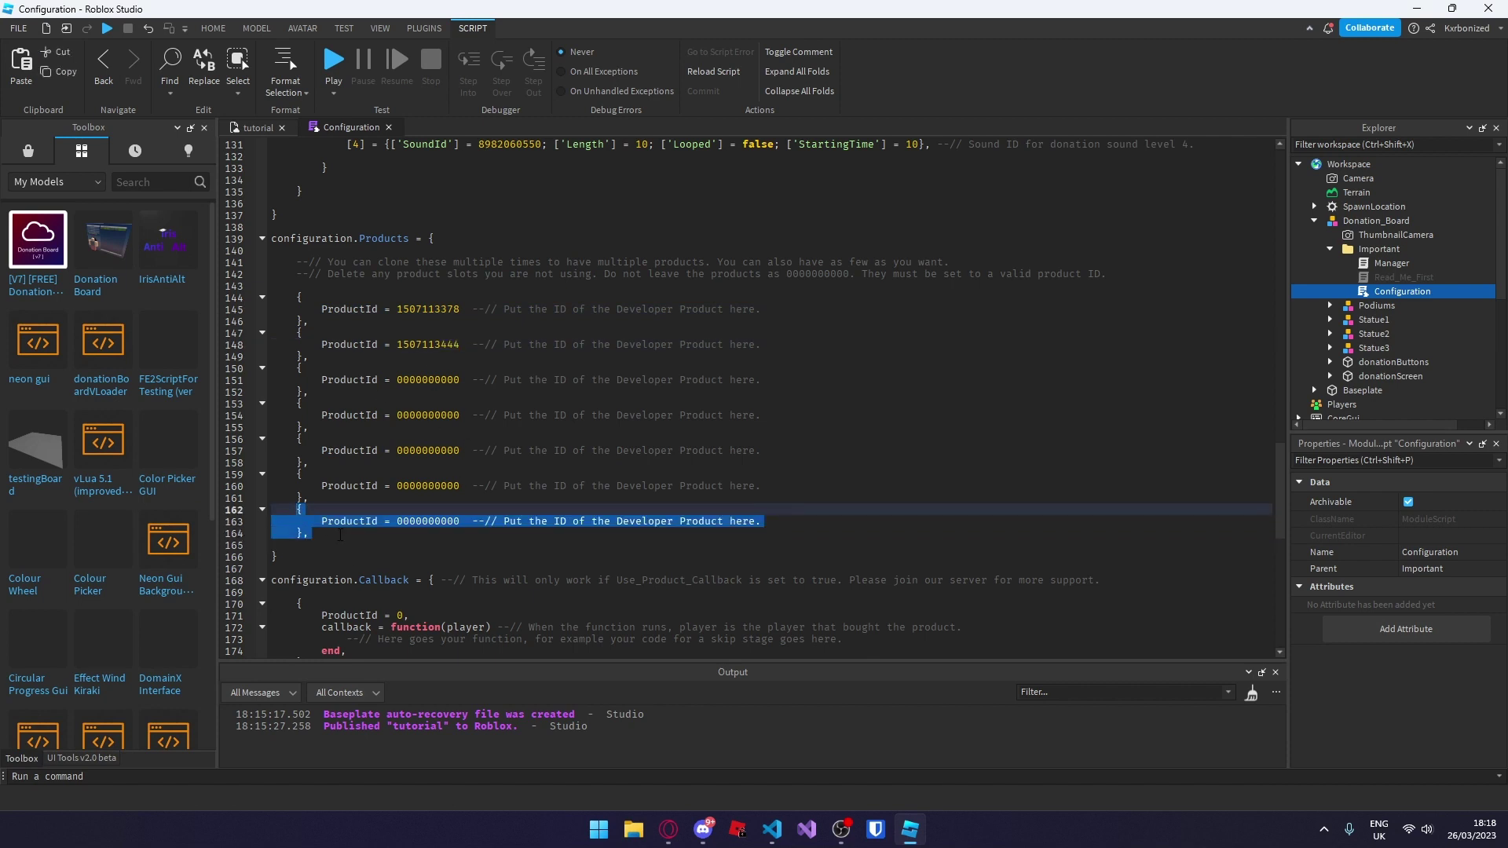
{"action": "key", "text": "ctrl+c"}
{"action": "left_click", "coordinate": [340, 535]}
{"action": "key", "text": "Return"}
{"action": "key", "text": "ctrl+v"}
{"action": "key", "text": "Return"}
{"action": "key", "text": "Return"}
{"action": "key", "text": "ctrl+v"}
{"action": "key", "text": "Return"}
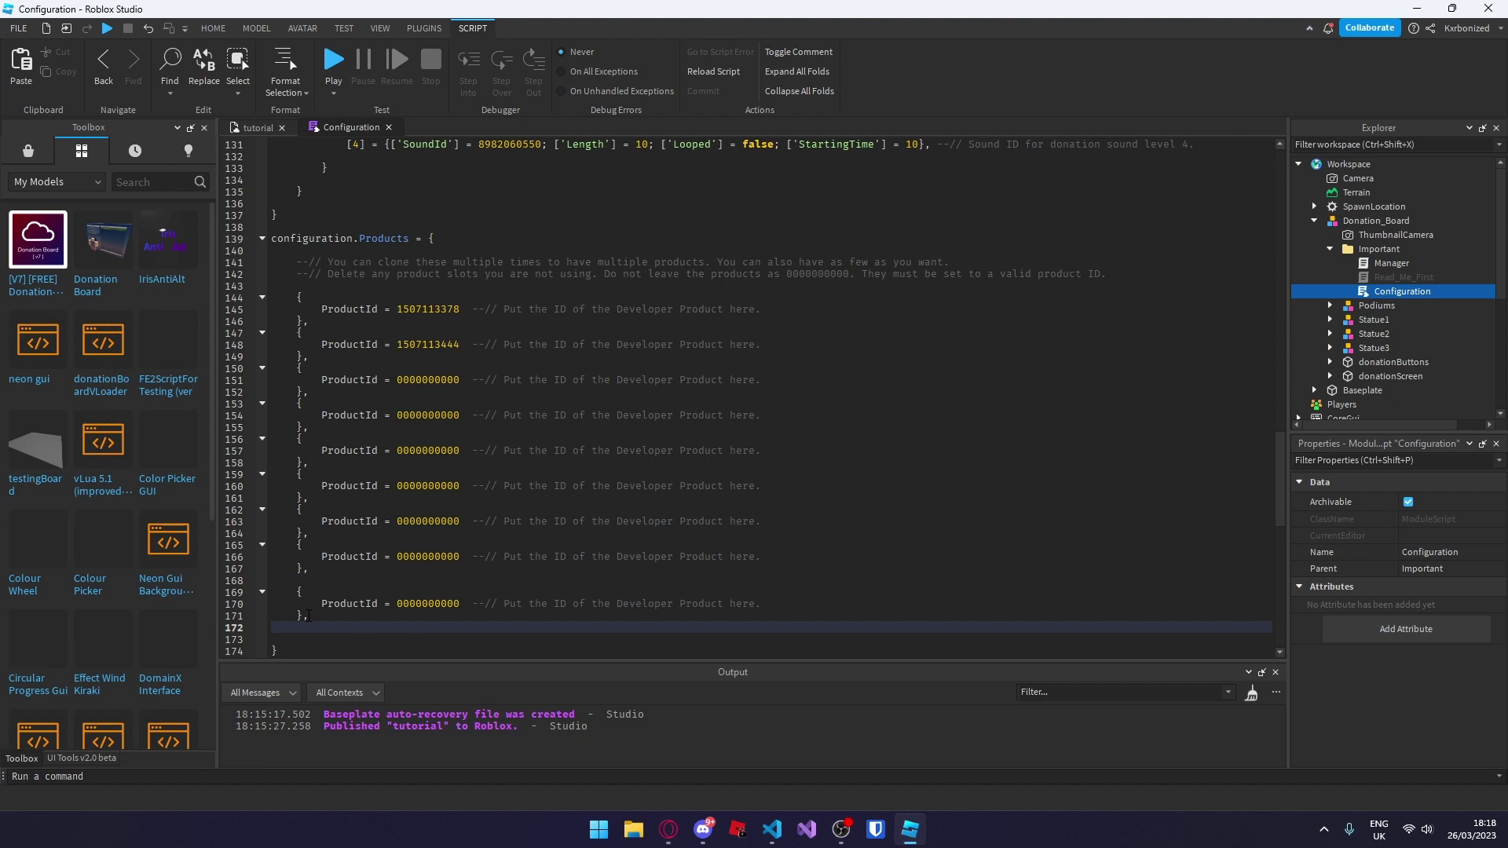
{"action": "left_click_drag", "start_coordinate": [309, 617], "coordinate": [276, 372]}
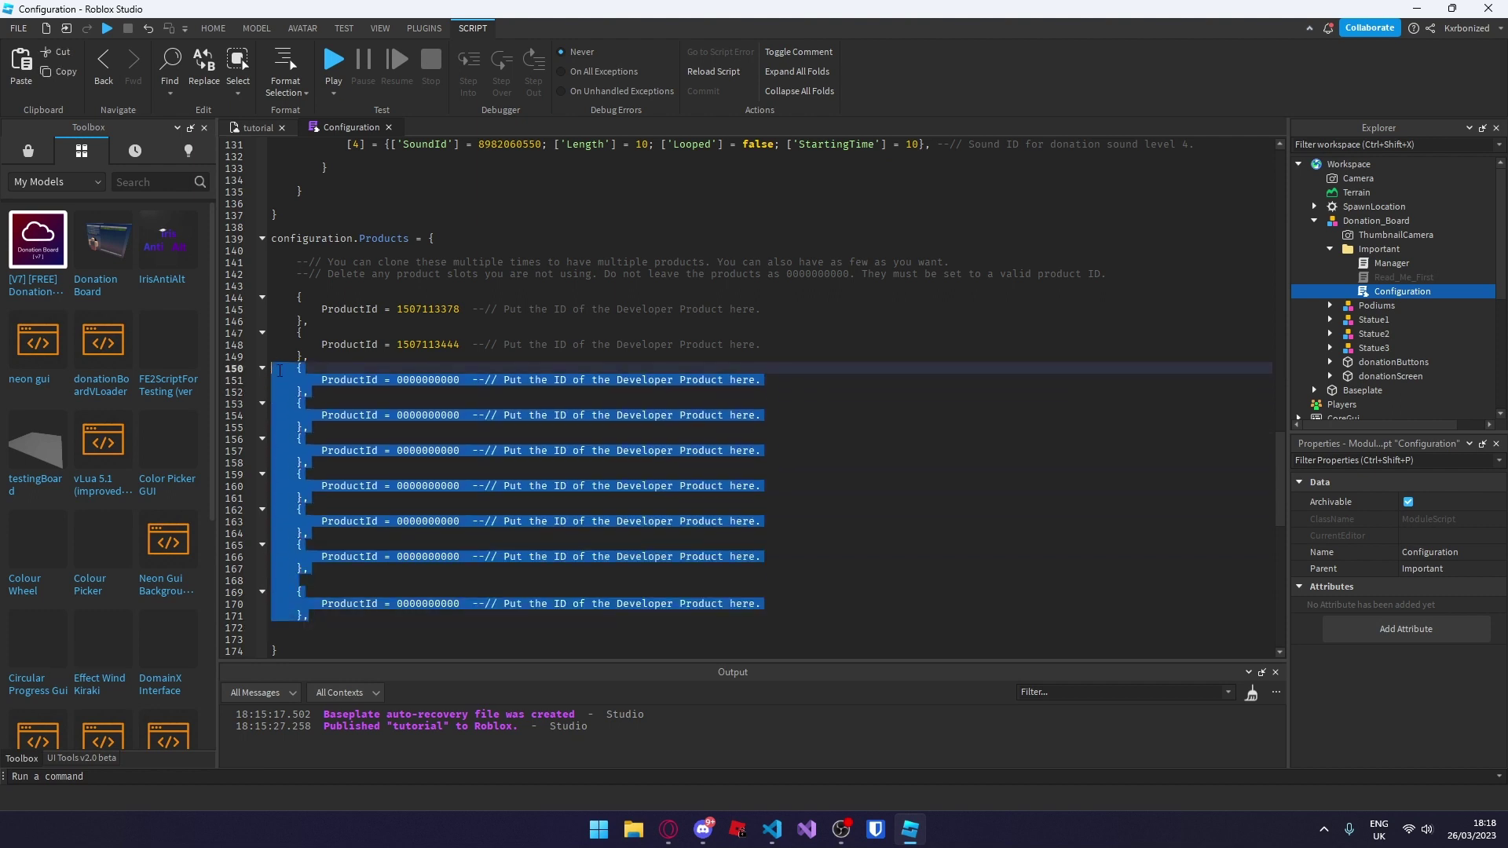
{"action": "key", "text": "BackSpace"}
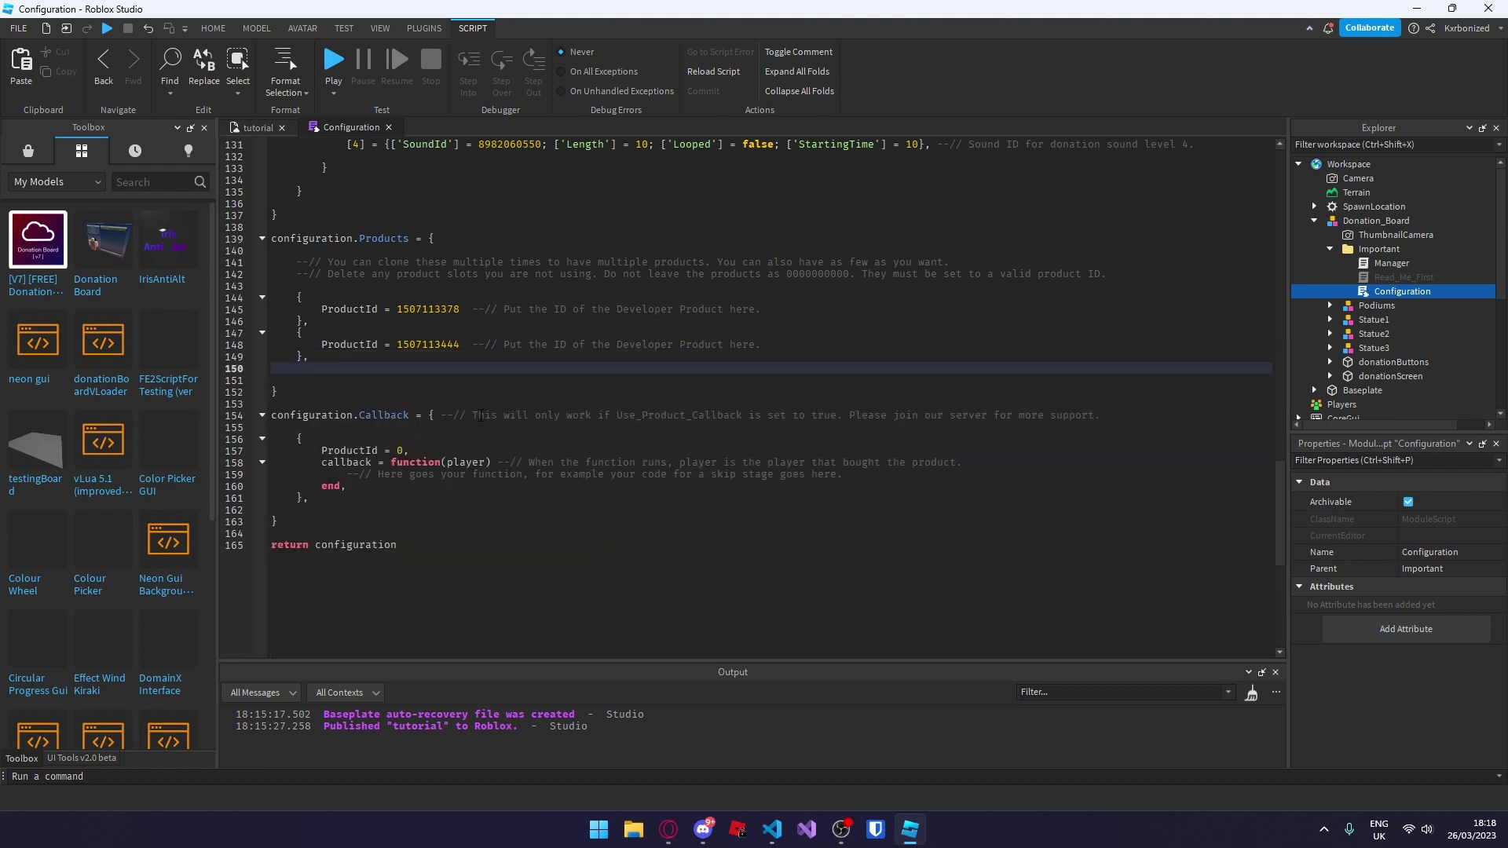
{"action": "key", "text": "BackSpace"}
For the Admins setting, switch to the browser and copy the account's user ID from the Roblox home page's profile link
{"action": "scroll", "coordinate": [497, 391], "scroll_direction": "up", "scroll_amount": 20}
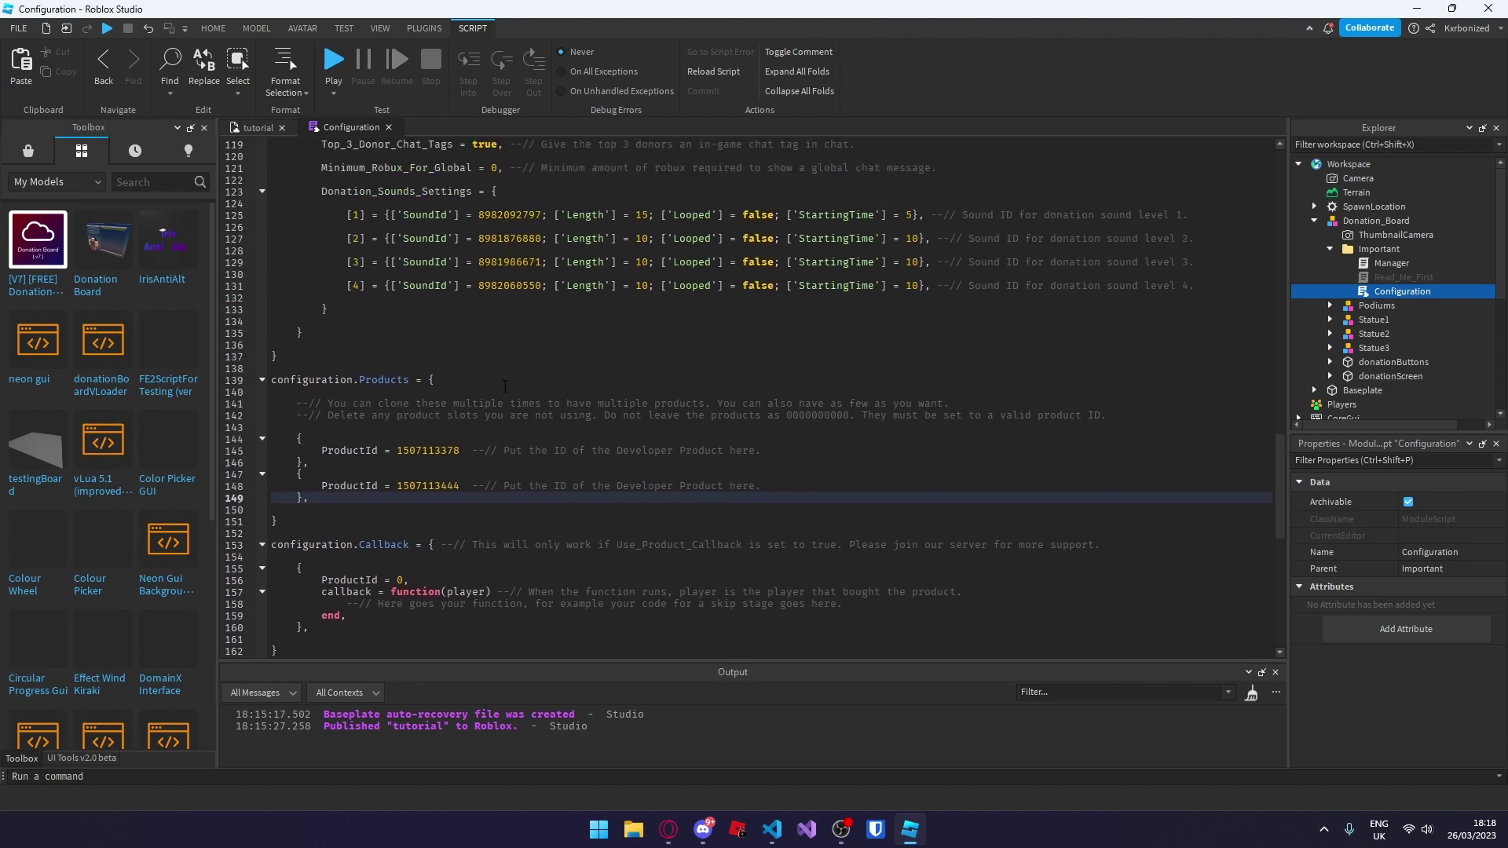
{"action": "scroll", "coordinate": [628, 354], "scroll_direction": "up", "scroll_amount": 14}
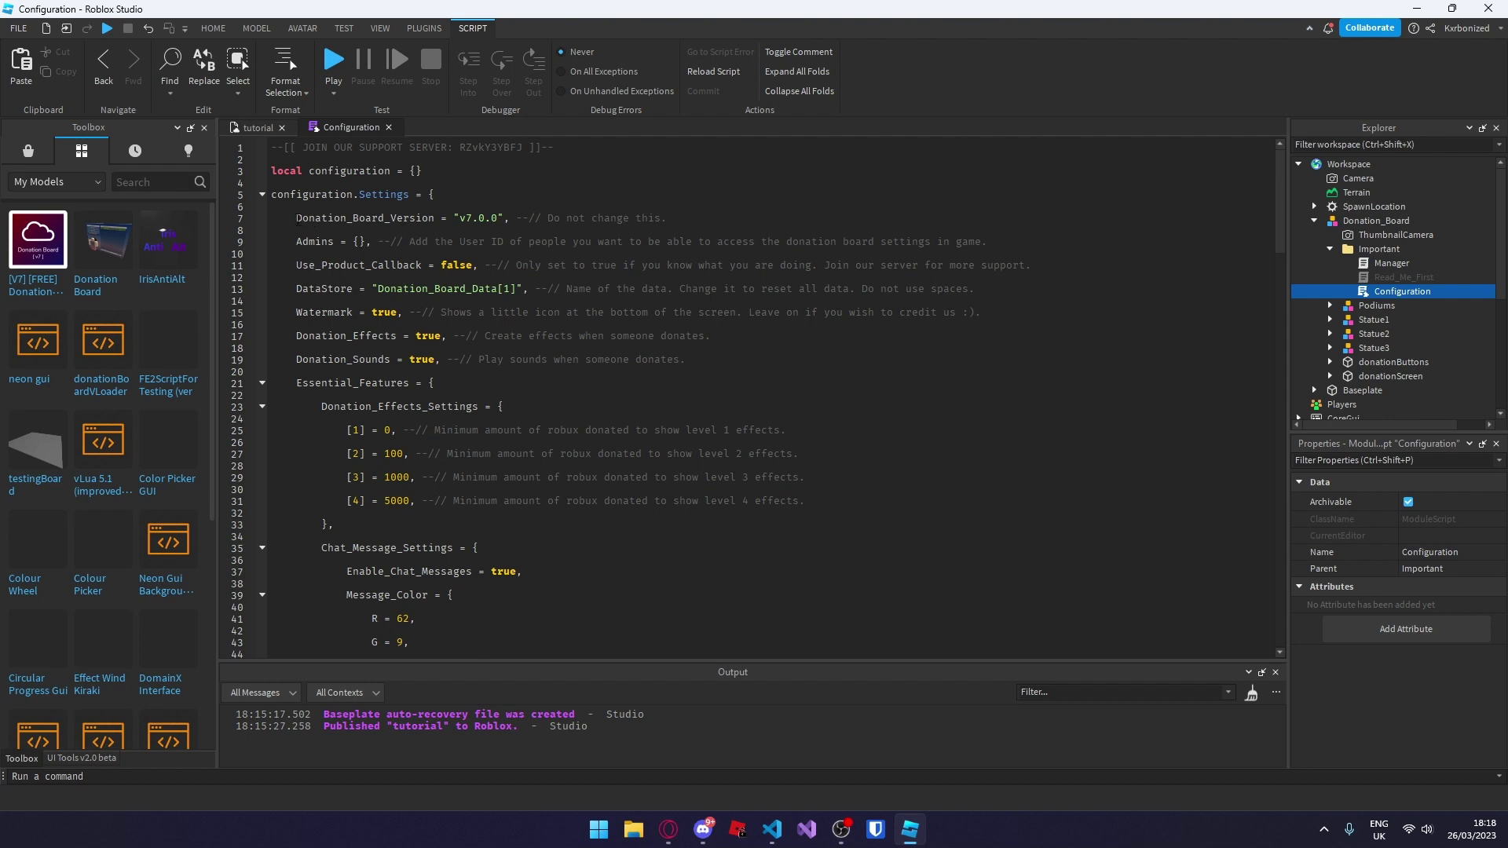
{"action": "left_click_drag", "start_coordinate": [298, 219], "coordinate": [673, 220]}
{"action": "left_click", "coordinate": [738, 222]}
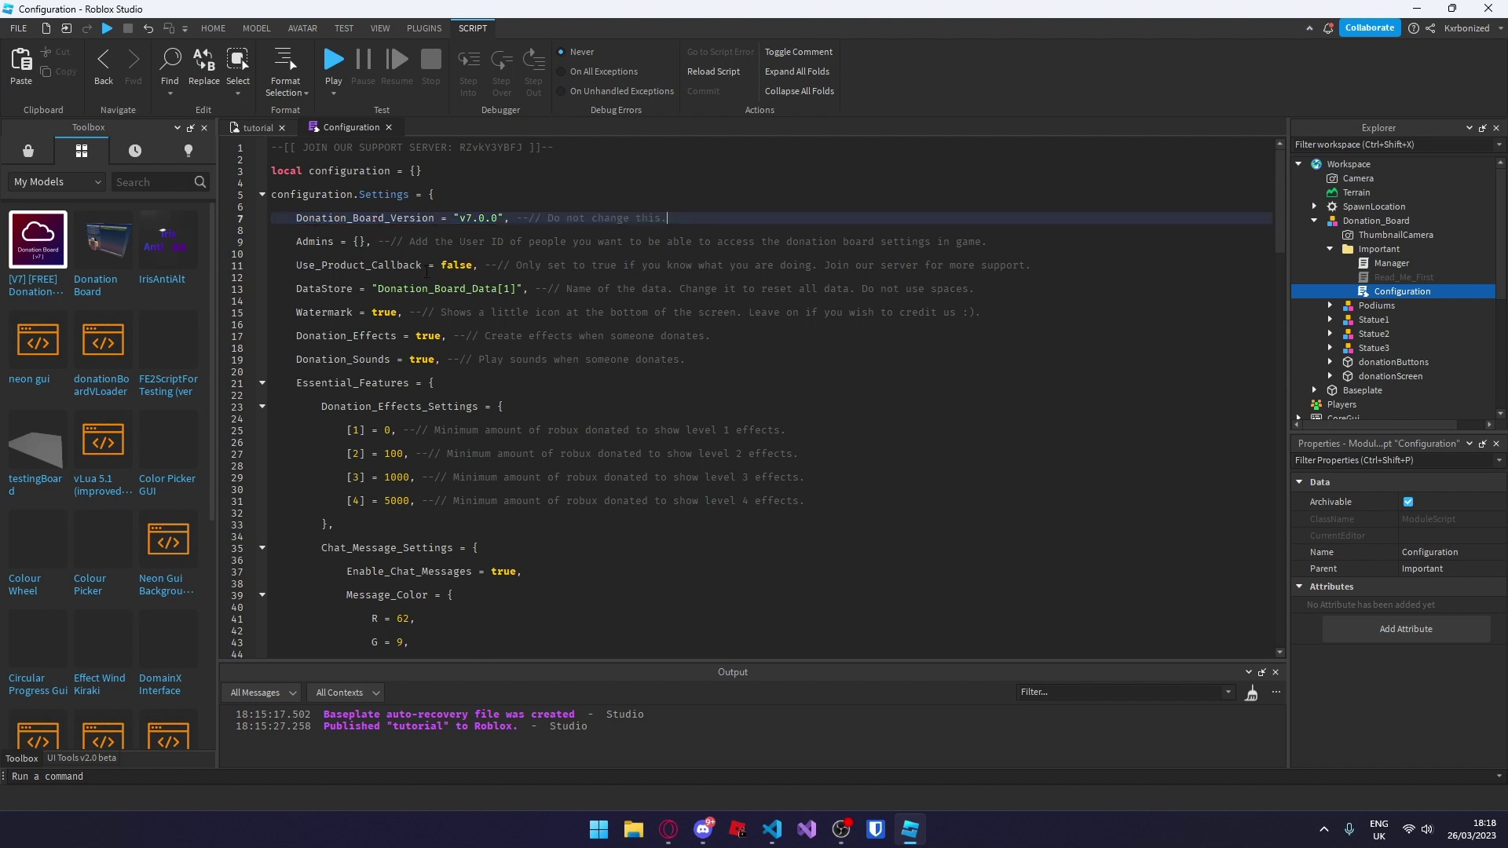
{"action": "left_click", "coordinate": [361, 242]}
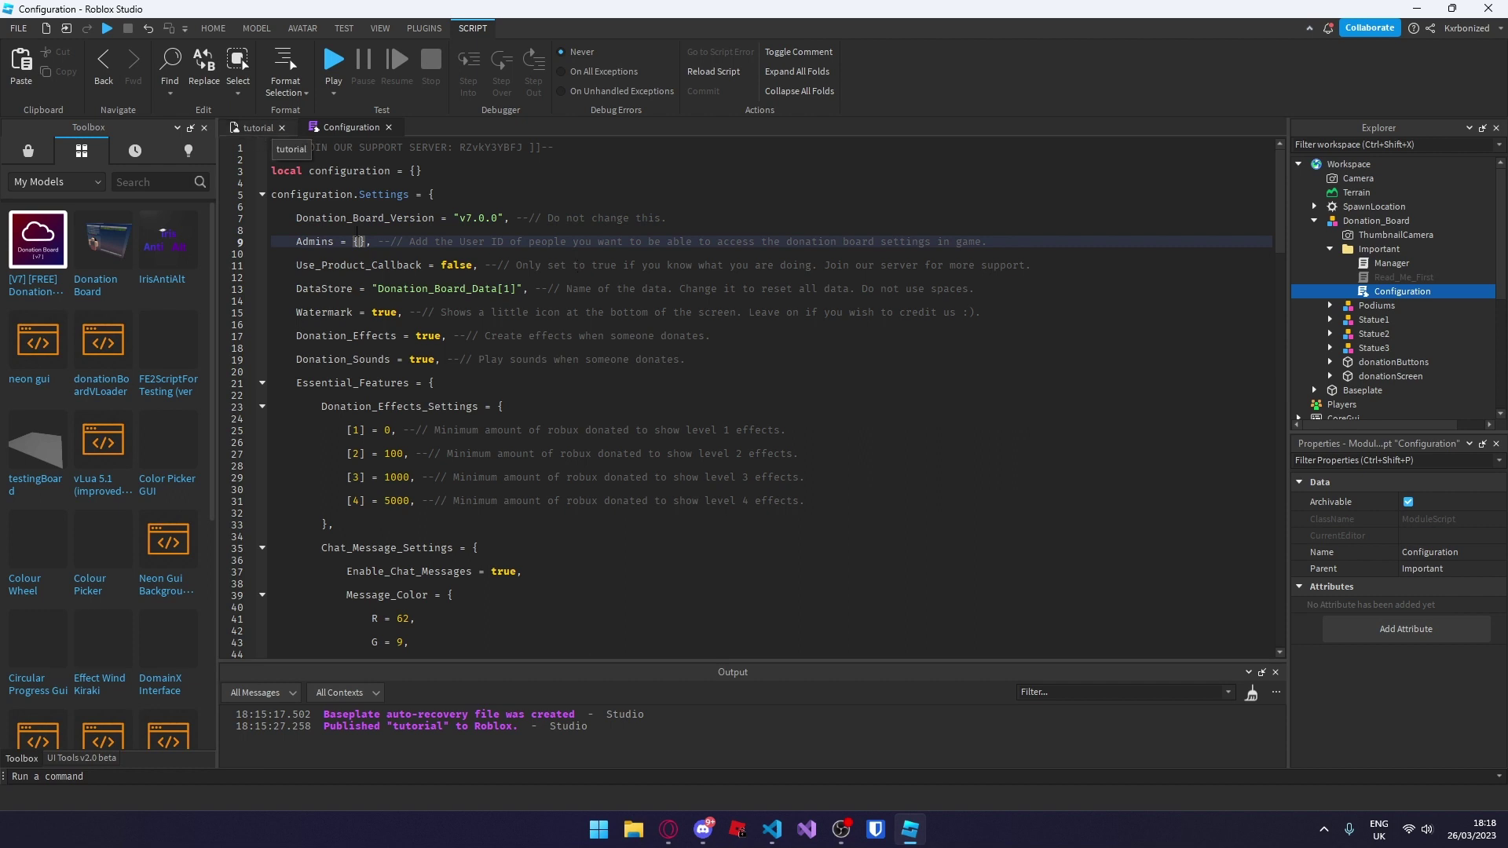
{"action": "left_click", "coordinate": [668, 829]}
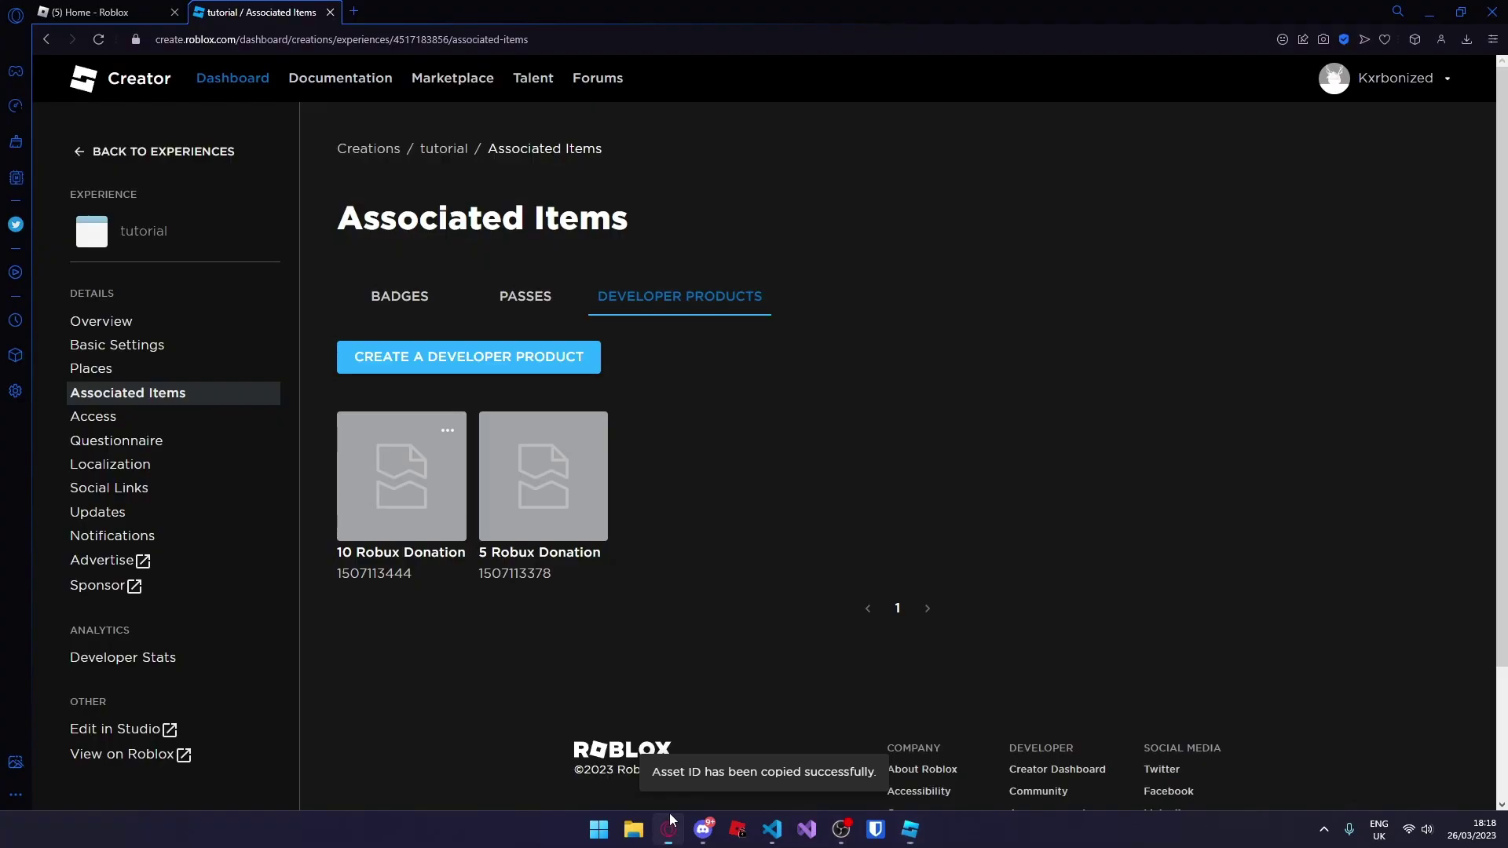
{"action": "left_click", "coordinate": [98, 12]}
{"action": "right_click", "coordinate": [74, 168]}
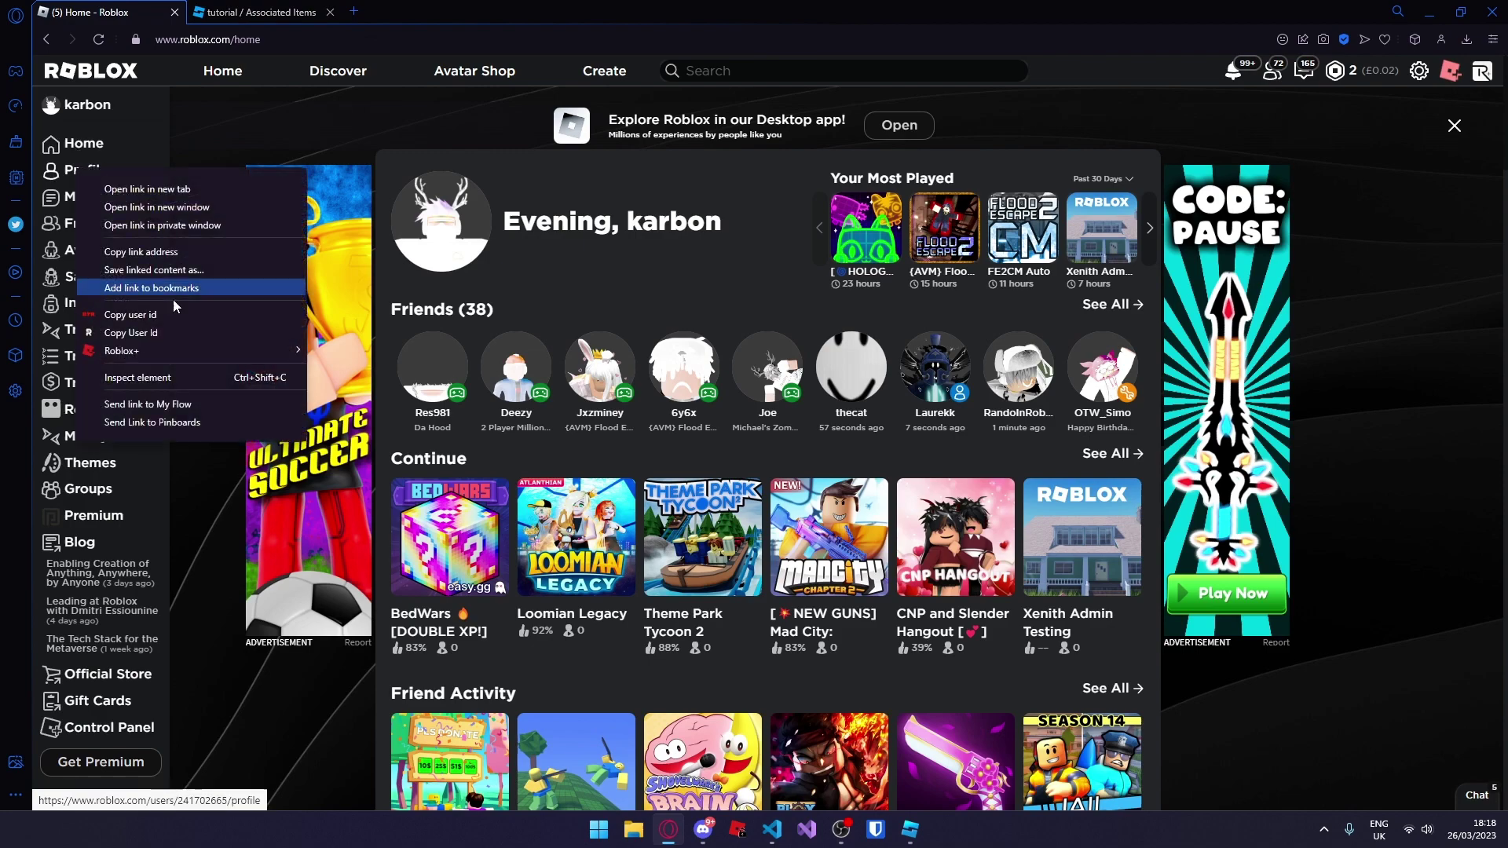
{"action": "left_click", "coordinate": [136, 317]}
Return to Roblox Studio and enter the copied user ID between the braces of the Admins setting
{"action": "left_click_drag", "start_coordinate": [518, 605], "coordinate": [629, 700]}
{"action": "left_click", "coordinate": [706, 829]}
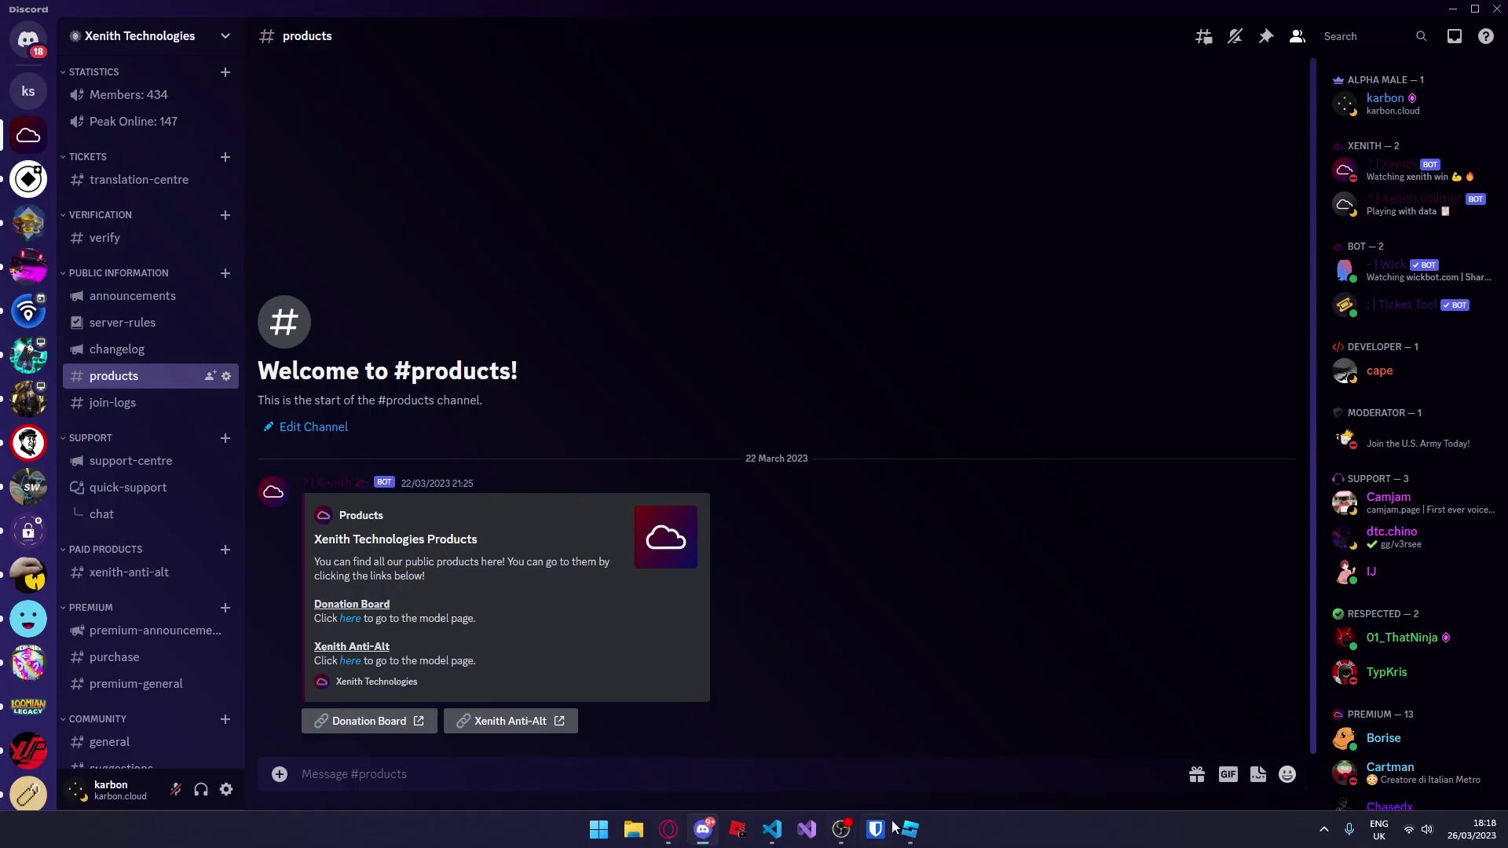
{"action": "left_click", "coordinate": [910, 830]}
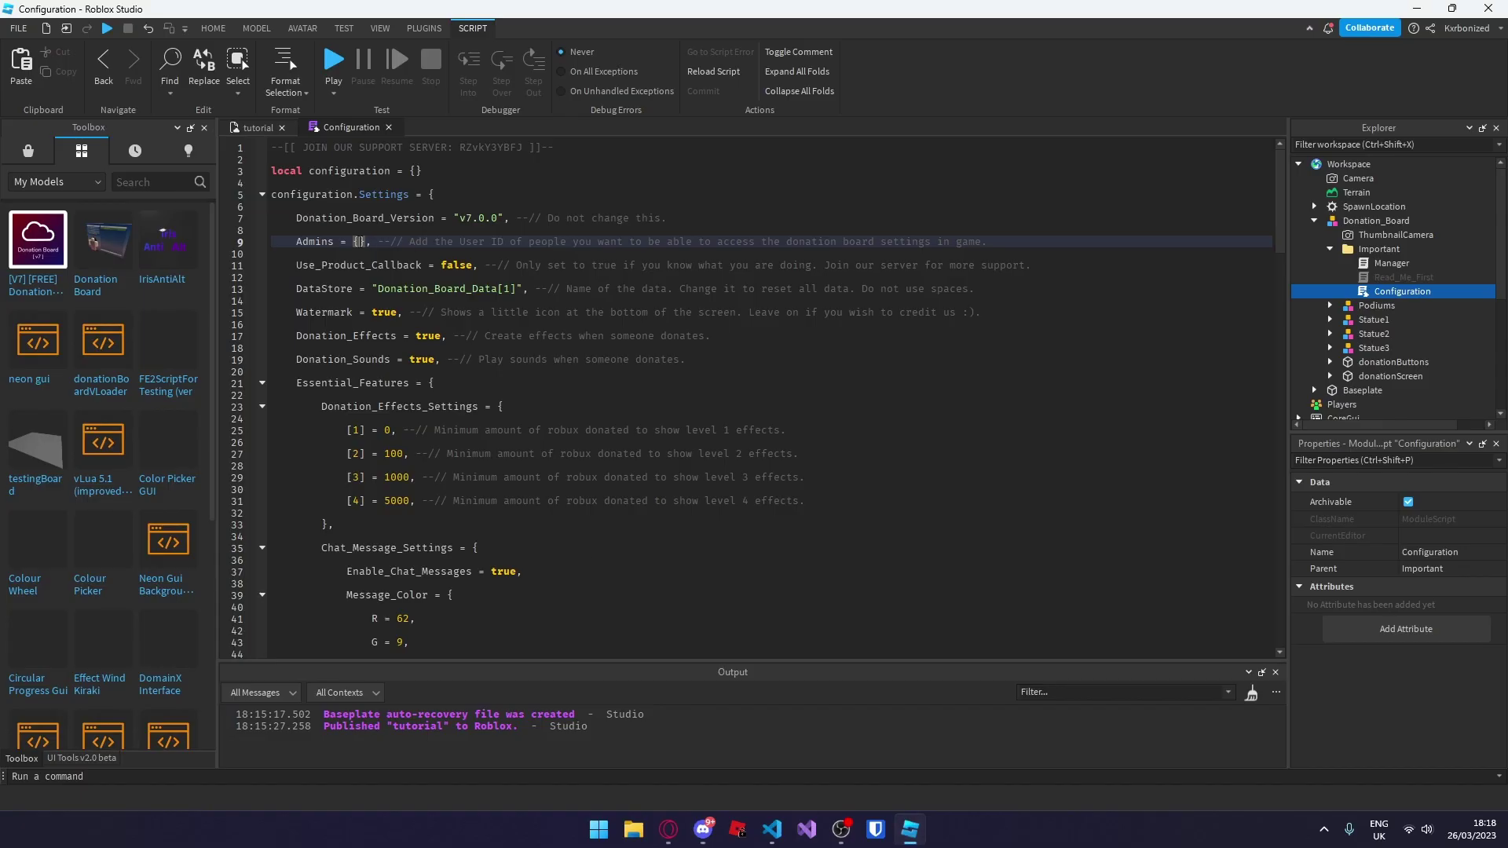
{"action": "type", "text": "241702665"}
{"action": "left_click", "coordinate": [711, 406]}
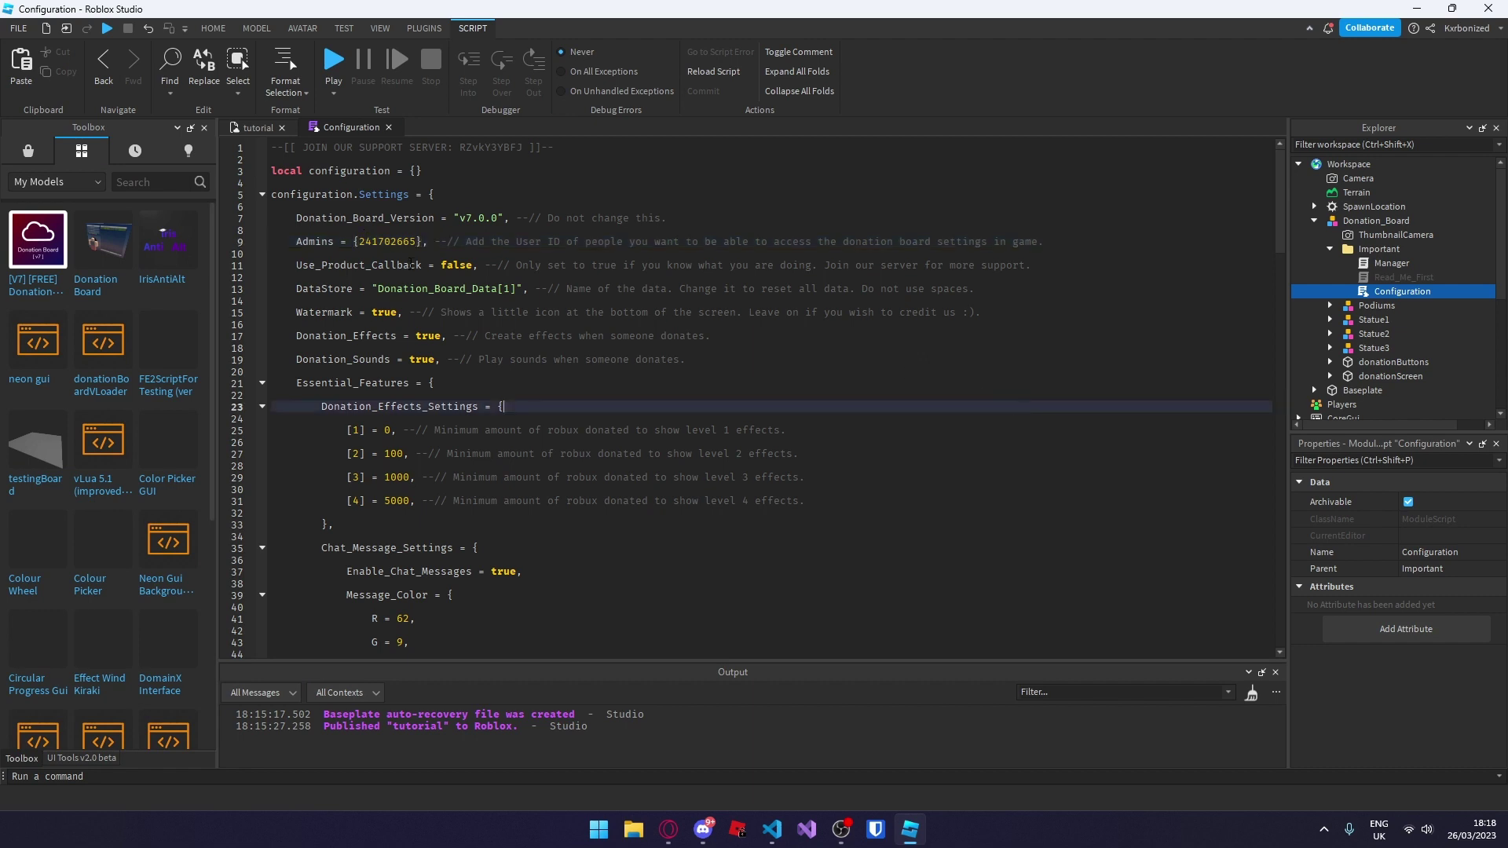
Examine the DataStore, Watermark and Donation_Effects settings and their comments in the Configuration script
{"action": "scroll", "coordinate": [384, 308], "scroll_direction": "down", "scroll_amount": 1}
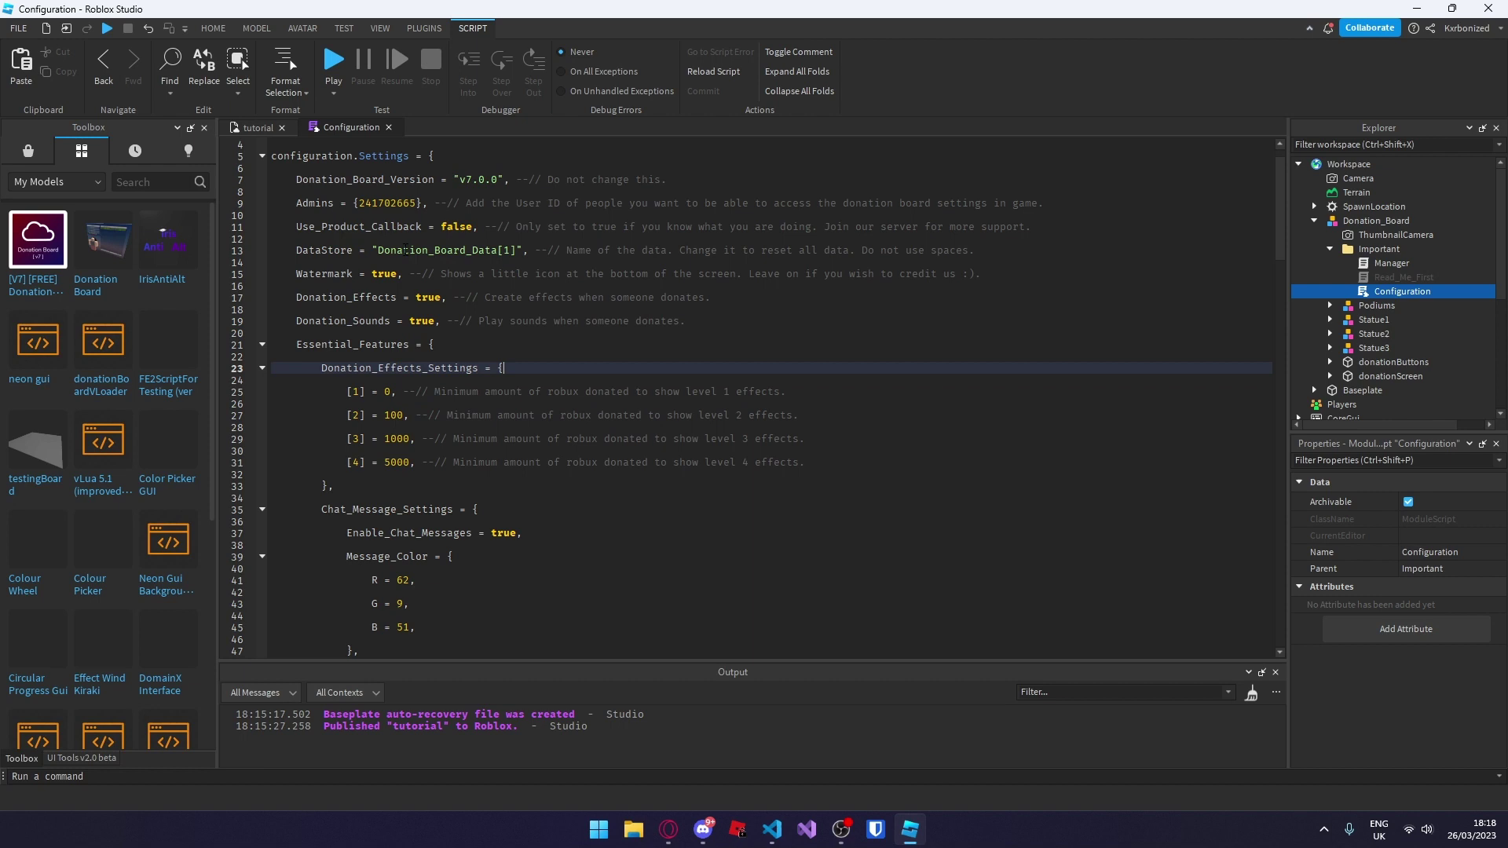
{"action": "left_click_drag", "start_coordinate": [379, 251], "coordinate": [512, 250]}
{"action": "left_click", "coordinate": [859, 321]}
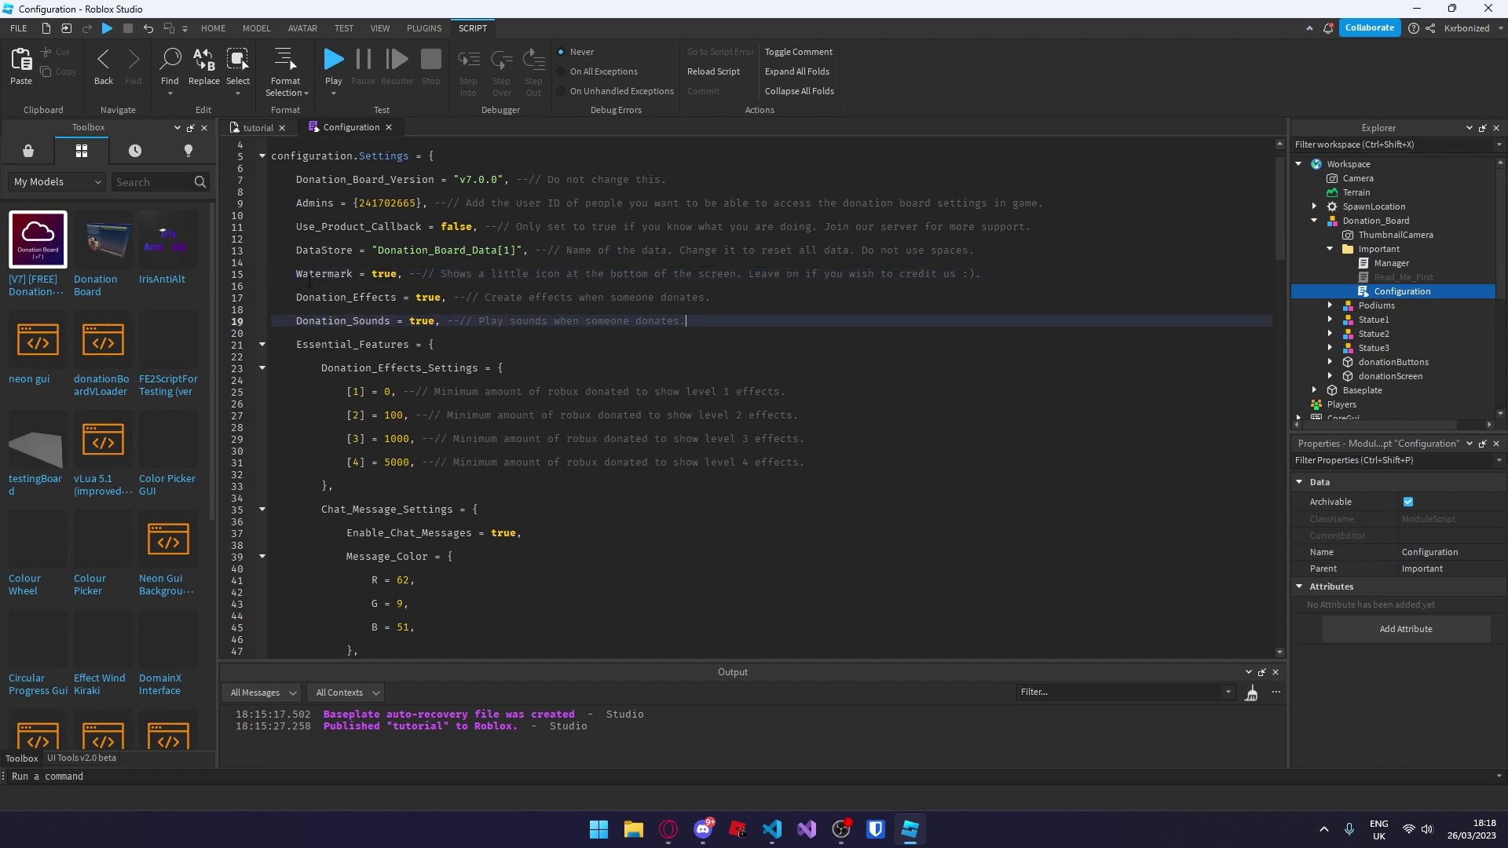
{"action": "left_click", "coordinate": [309, 276]}
{"action": "left_click", "coordinate": [890, 311]}
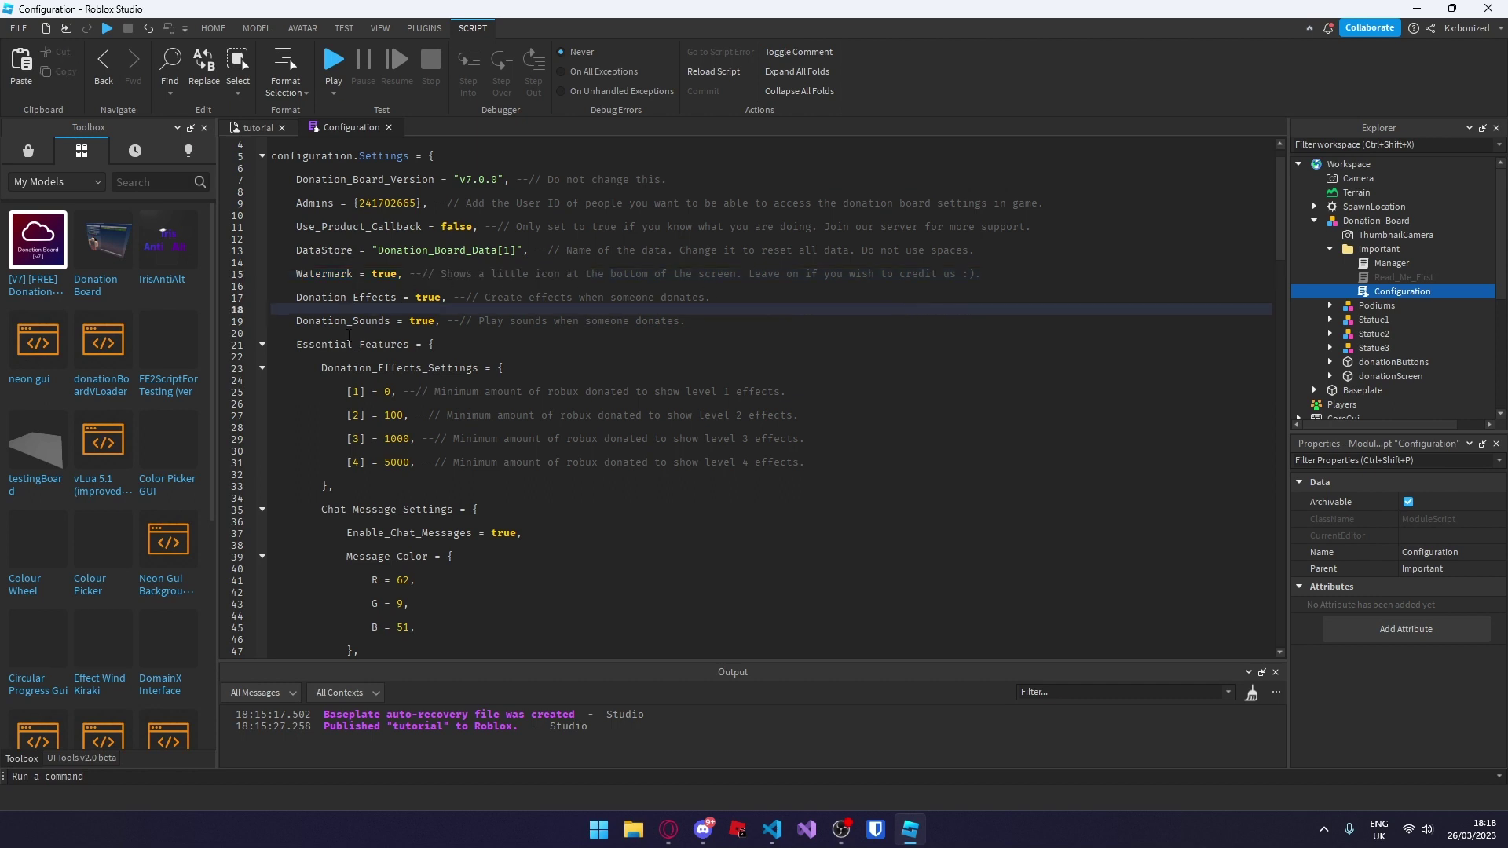
{"action": "scroll", "coordinate": [349, 335], "scroll_direction": "down", "scroll_amount": 1}
{"action": "left_click_drag", "start_coordinate": [317, 264], "coordinate": [439, 263]}
{"action": "left_click", "coordinate": [725, 283]}
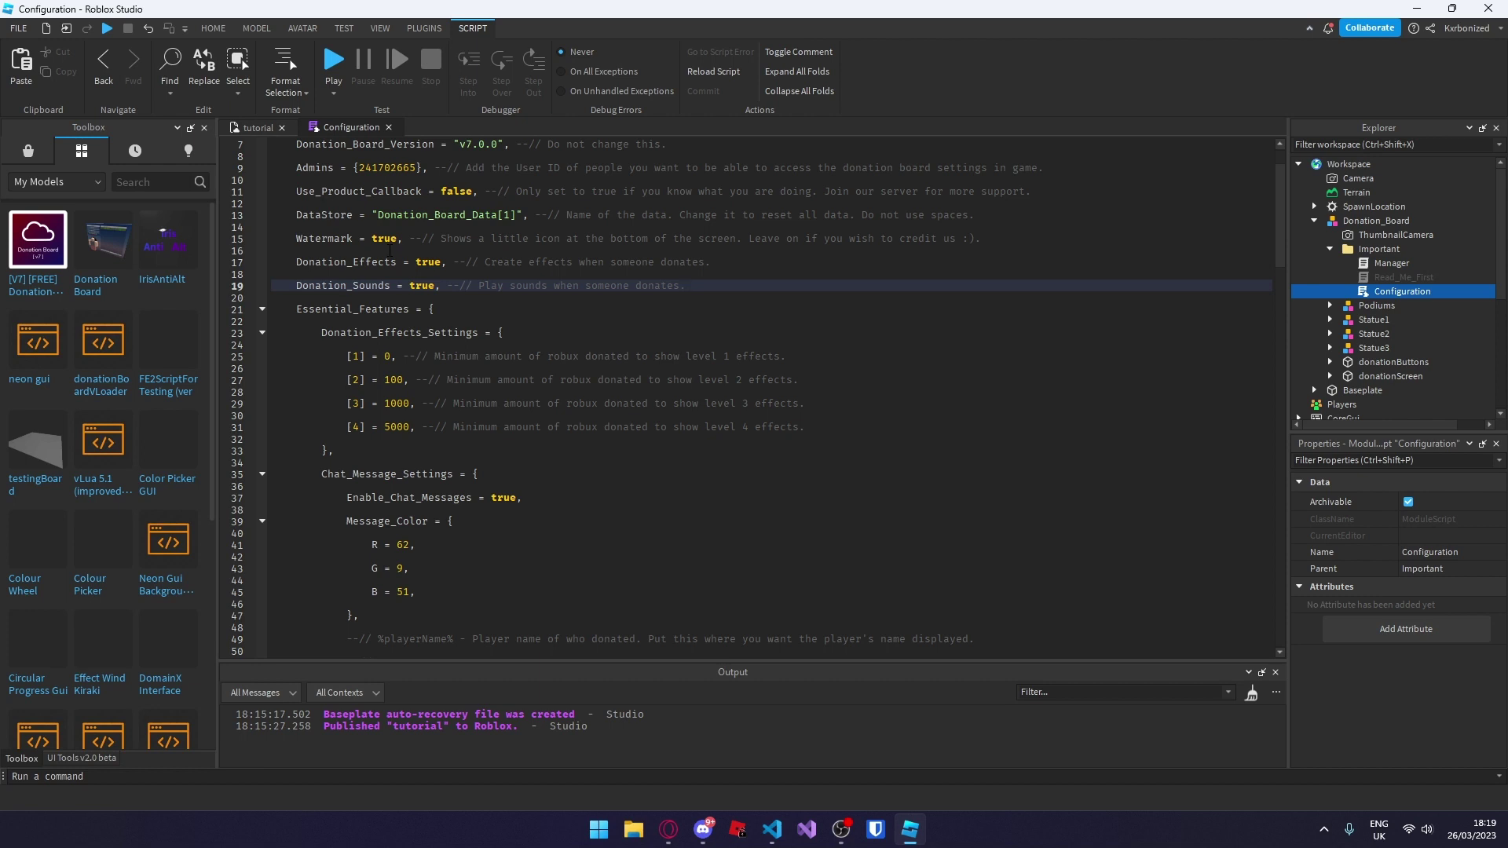
Examine the Donation_Sounds setting and the Essential_Features section with its donation effect levels
{"action": "scroll", "coordinate": [390, 250], "scroll_direction": "down", "scroll_amount": 3}
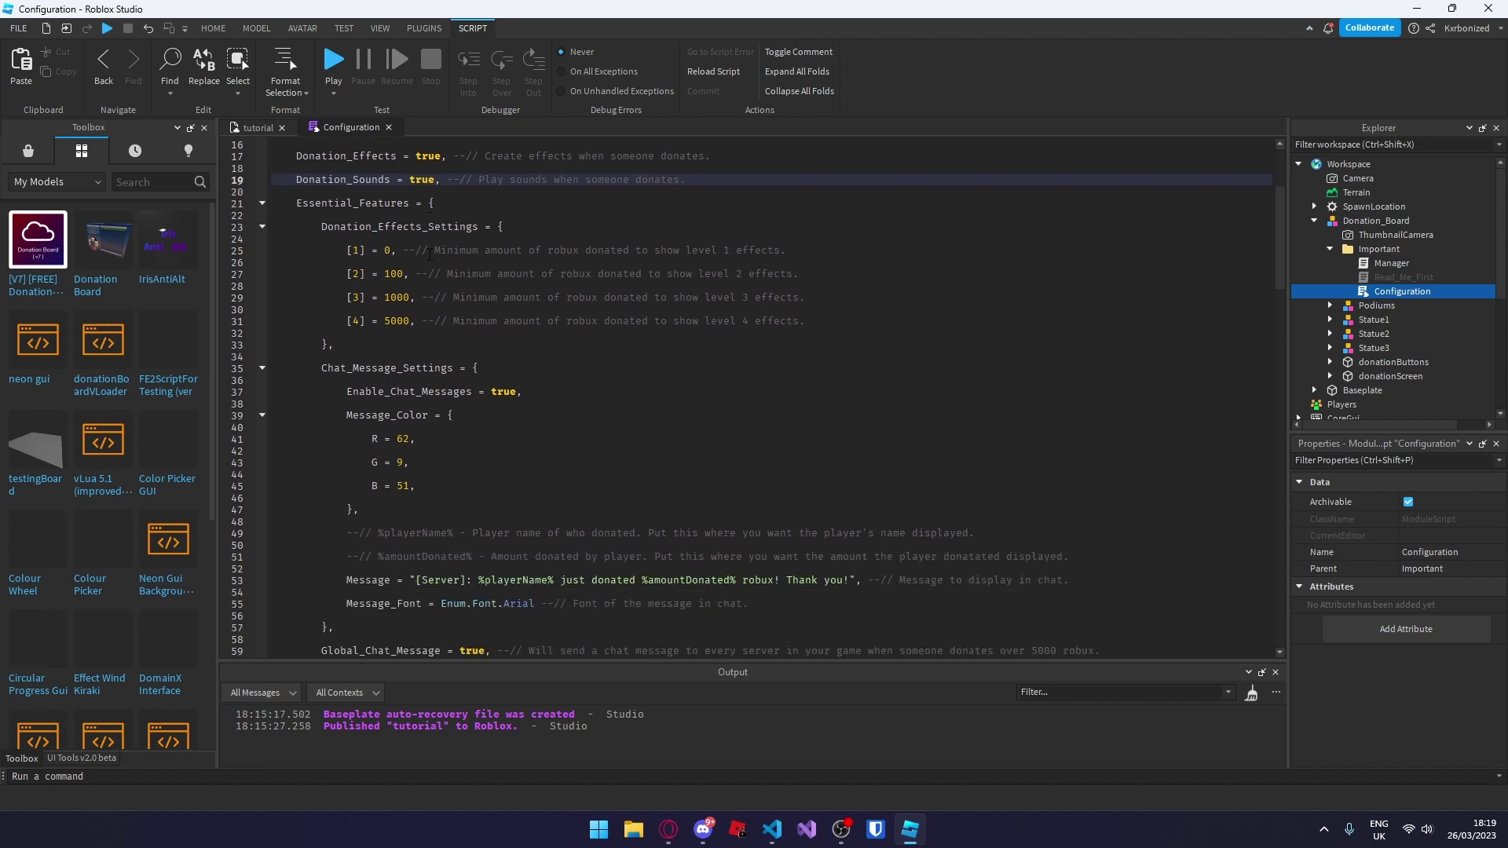
{"action": "scroll", "coordinate": [390, 250], "scroll_direction": "up", "scroll_amount": 3}
{"action": "triple_click", "coordinate": [314, 286]}
{"action": "left_click", "coordinate": [597, 309]}
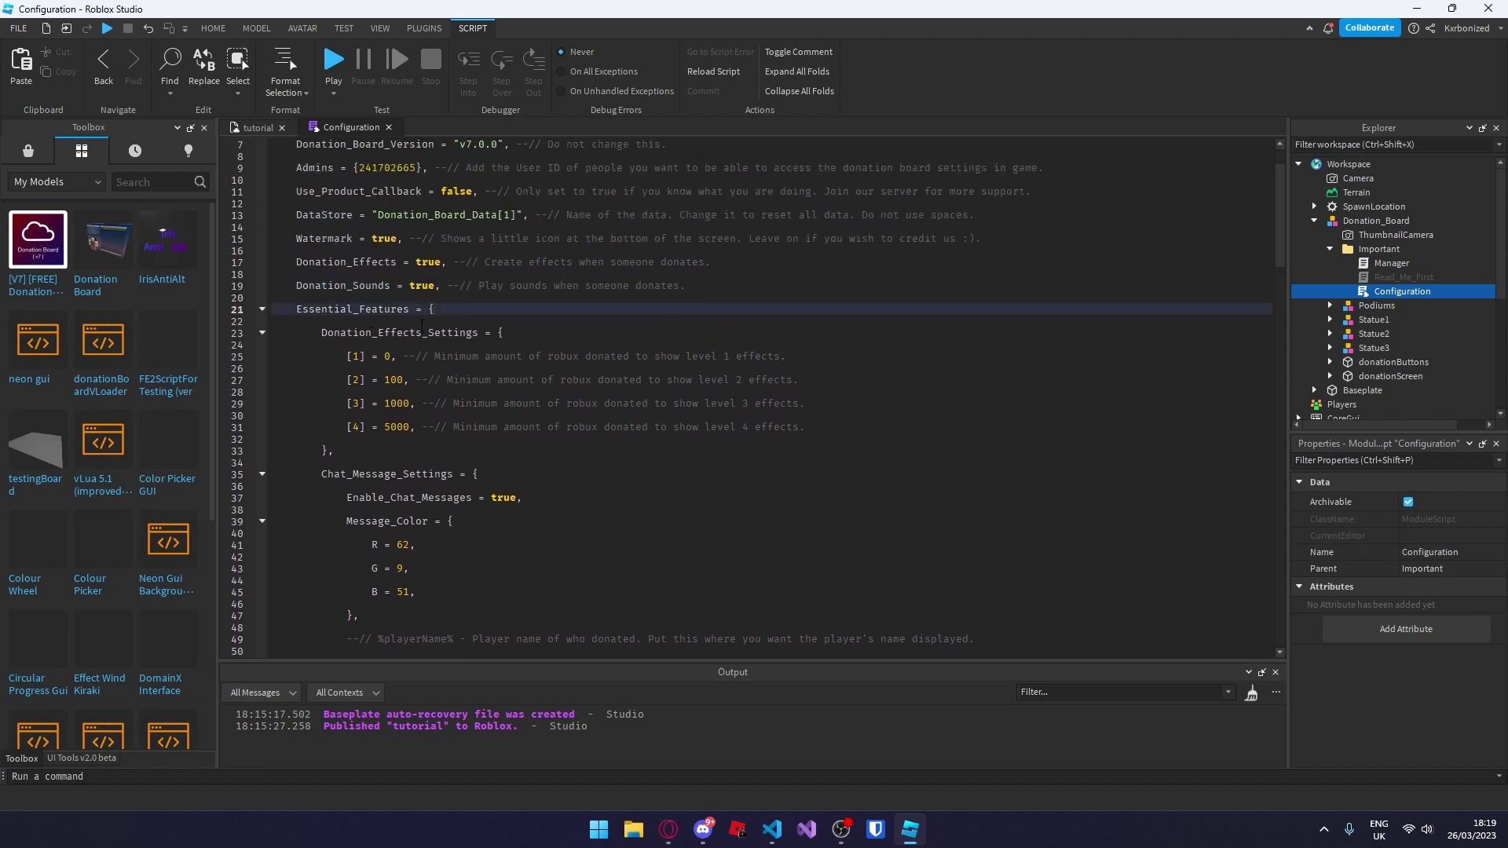
{"action": "scroll", "coordinate": [422, 325], "scroll_direction": "down", "scroll_amount": 1}
{"action": "left_click_drag", "start_coordinate": [322, 263], "coordinate": [418, 334]}
{"action": "left_click", "coordinate": [409, 392]}
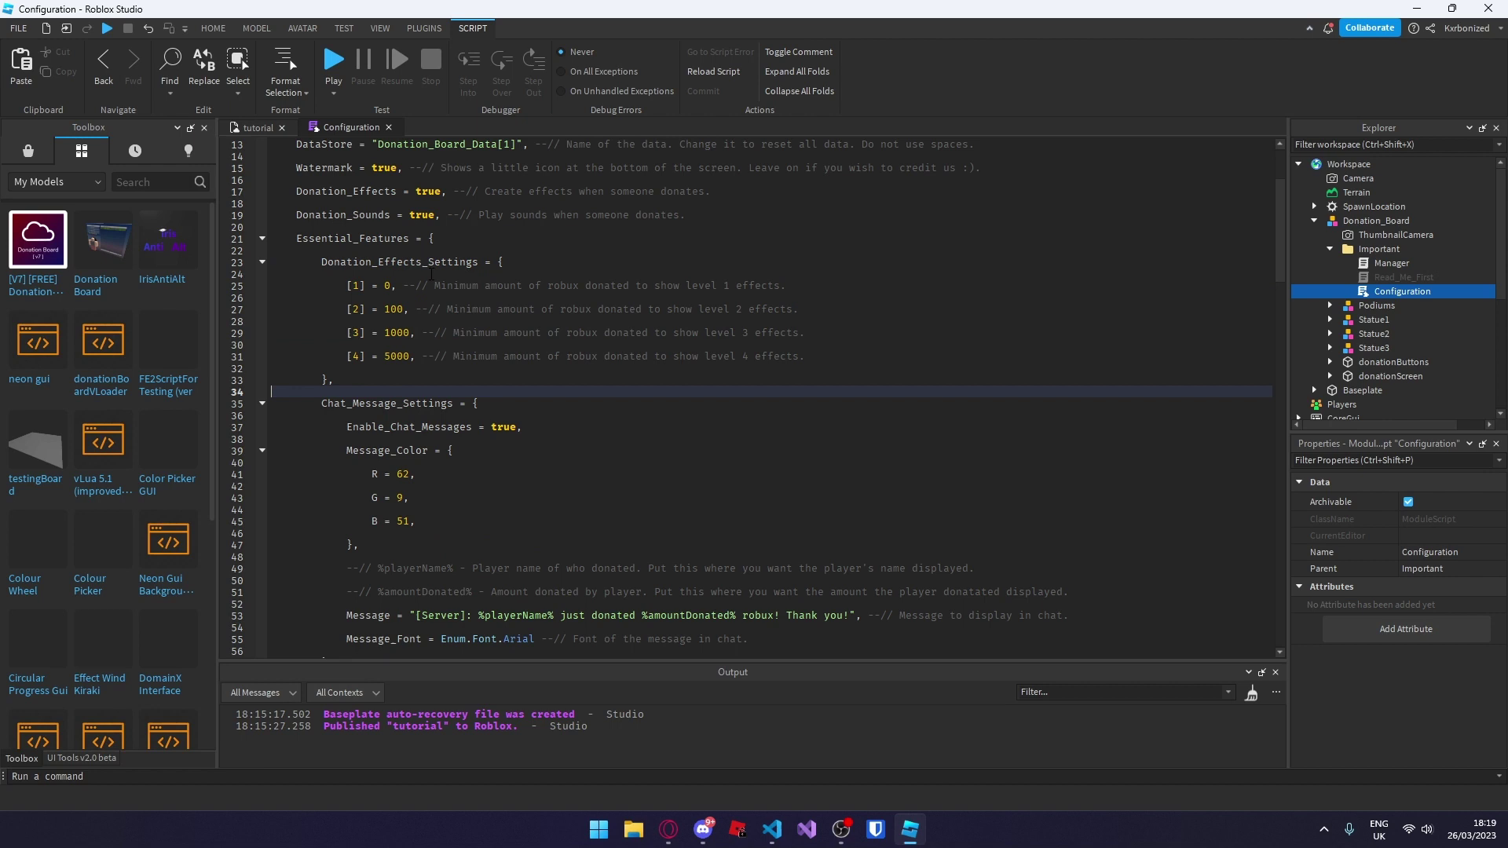
{"action": "scroll", "coordinate": [431, 274], "scroll_direction": "up", "scroll_amount": 1}
{"action": "left_click_drag", "start_coordinate": [296, 274], "coordinate": [437, 275]}
{"action": "left_click", "coordinate": [462, 273]}
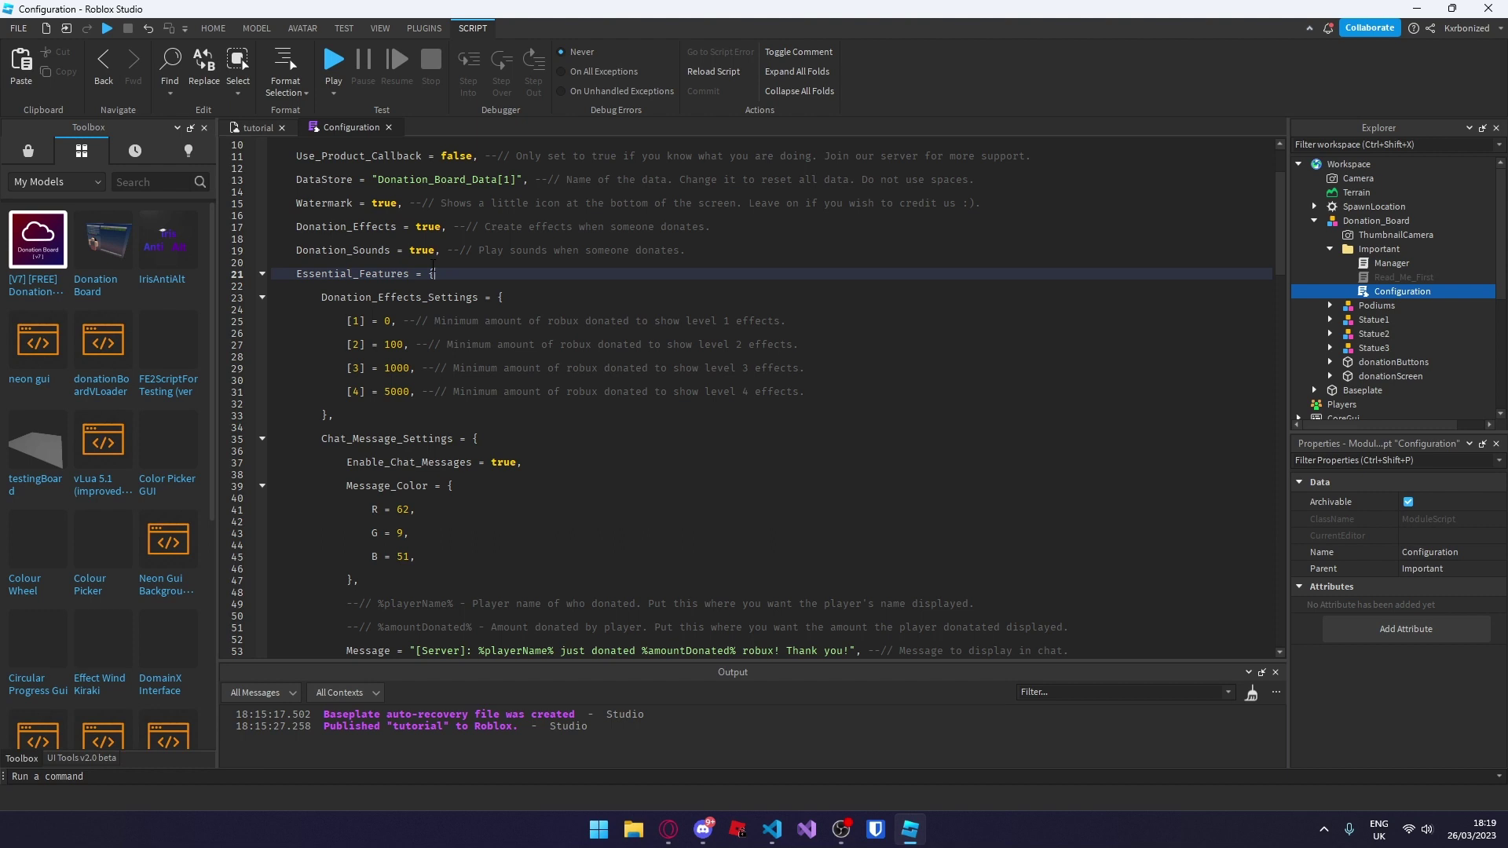
In Donation_Effects_Settings, set the minimum robux for level 1 effects to 100 and for level 4 effects to 0
{"action": "left_click", "coordinate": [391, 321]}
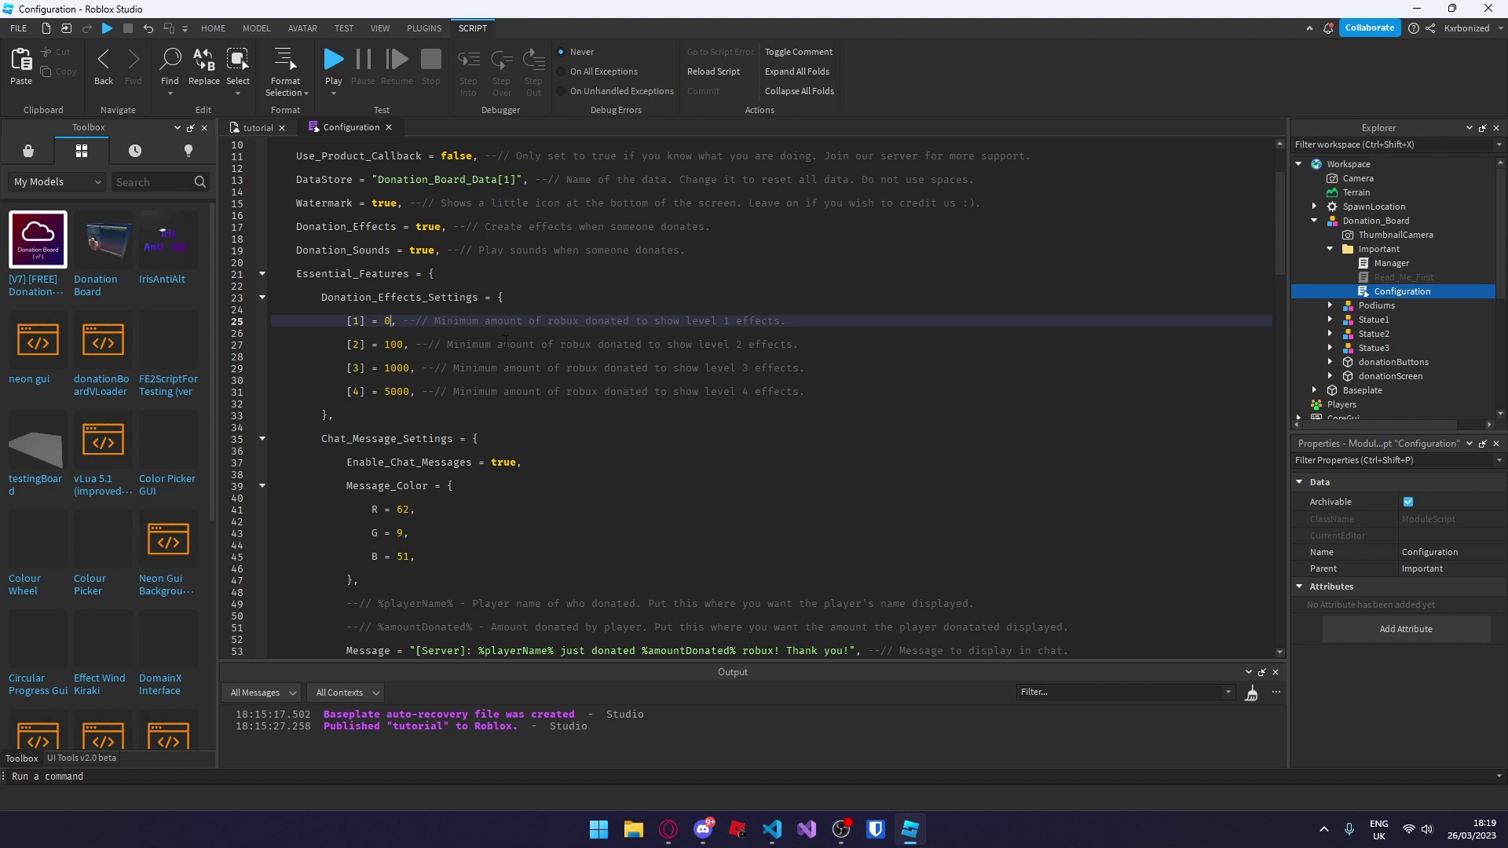
{"action": "key", "text": "BackSpace"}
{"action": "type", "text": "100"}
{"action": "double_click", "coordinate": [397, 391]}
{"action": "type", "text": "0"}
{"action": "left_click", "coordinate": [523, 462]}
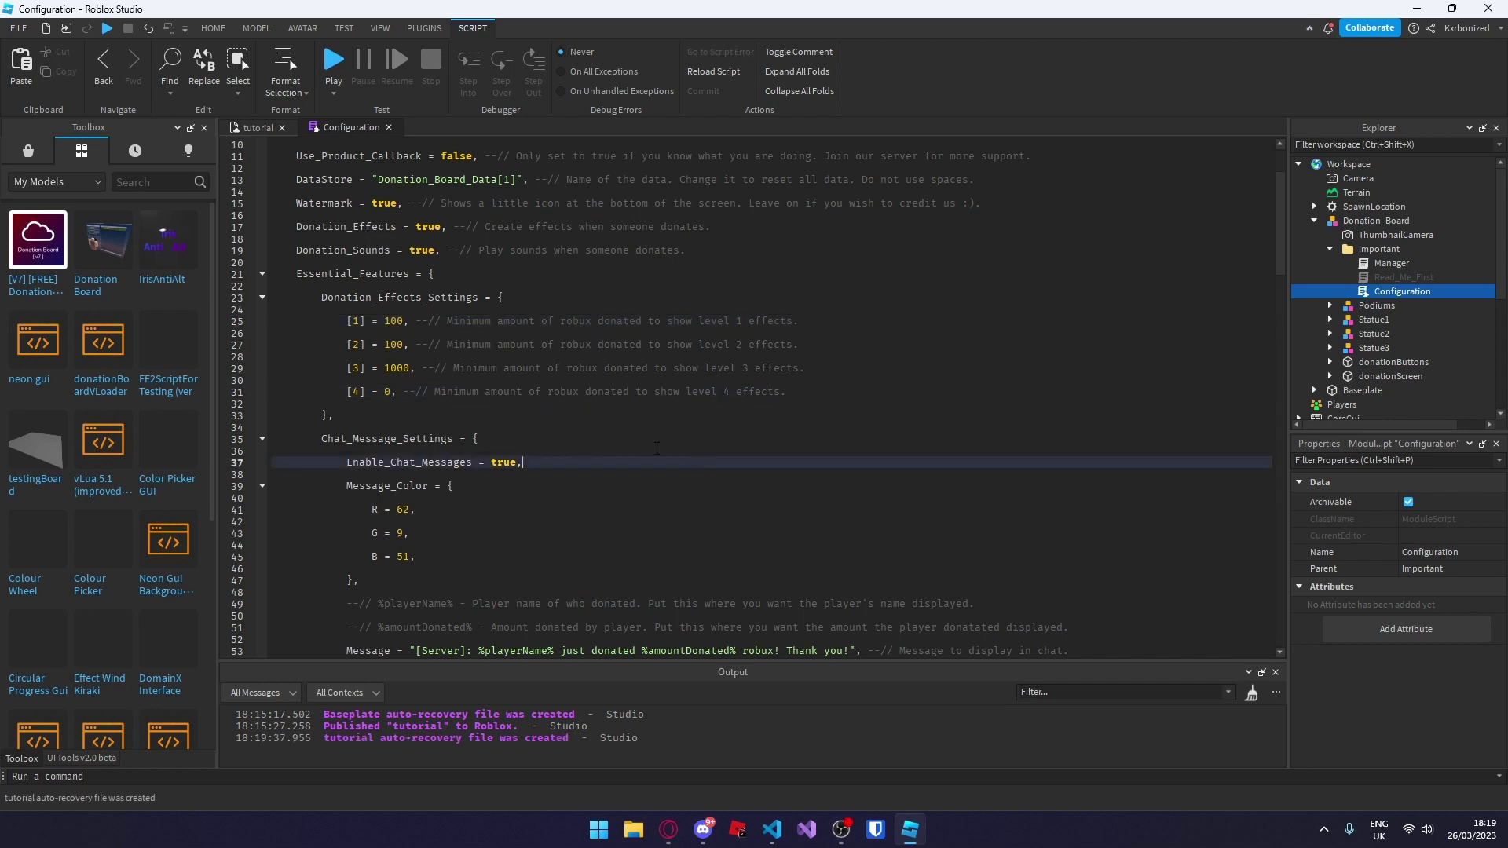
In Chat_Message_Settings, set the Message_Color values to R 57, G 243 and B 172
{"action": "scroll", "coordinate": [455, 395], "scroll_direction": "down", "scroll_amount": 3}
{"action": "scroll", "coordinate": [419, 343], "scroll_direction": "down", "scroll_amount": 2}
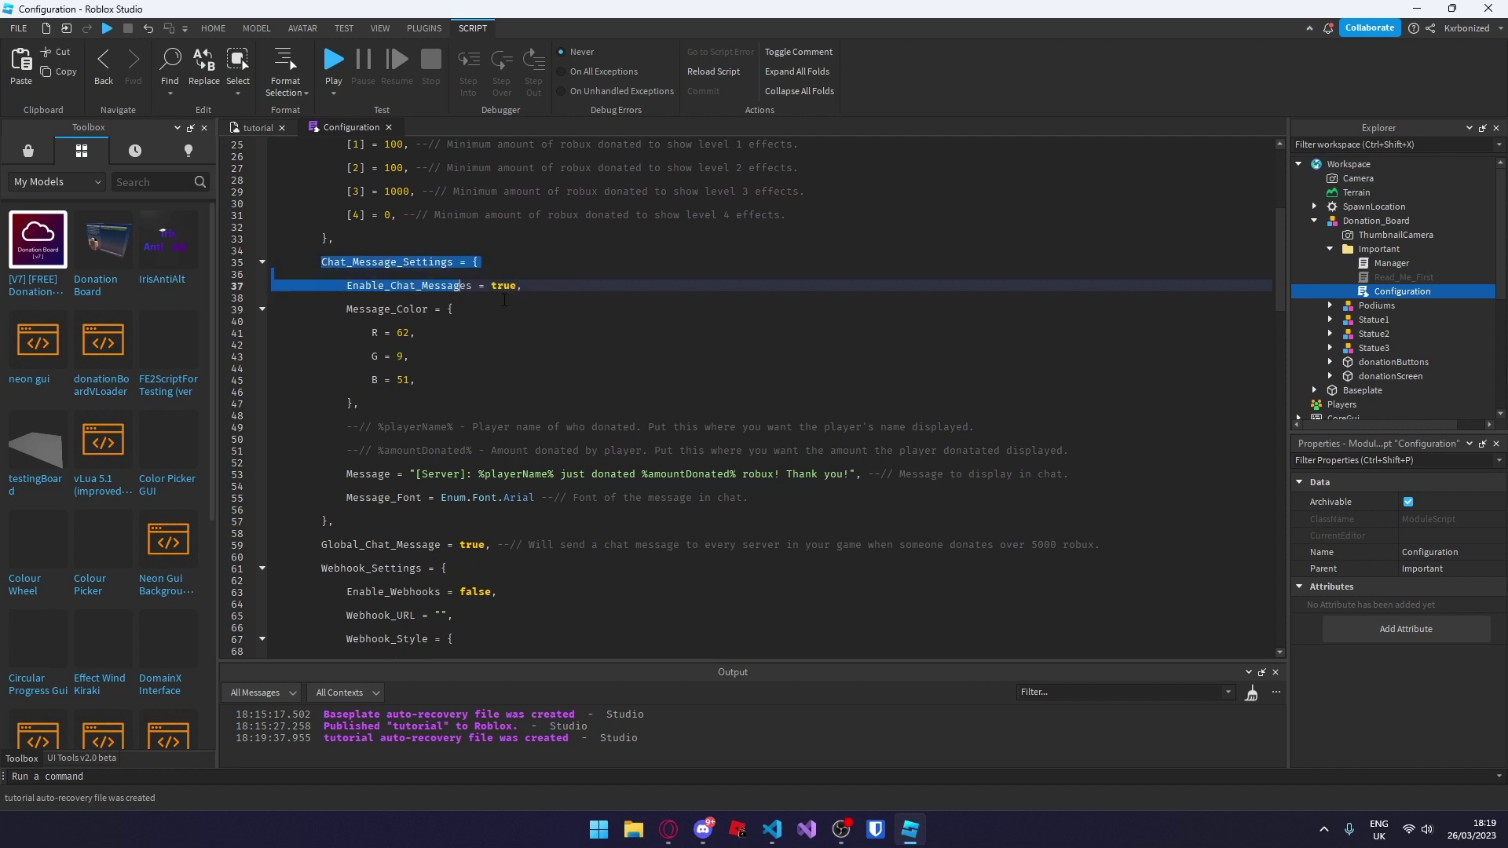
{"action": "left_click", "coordinate": [561, 320]}
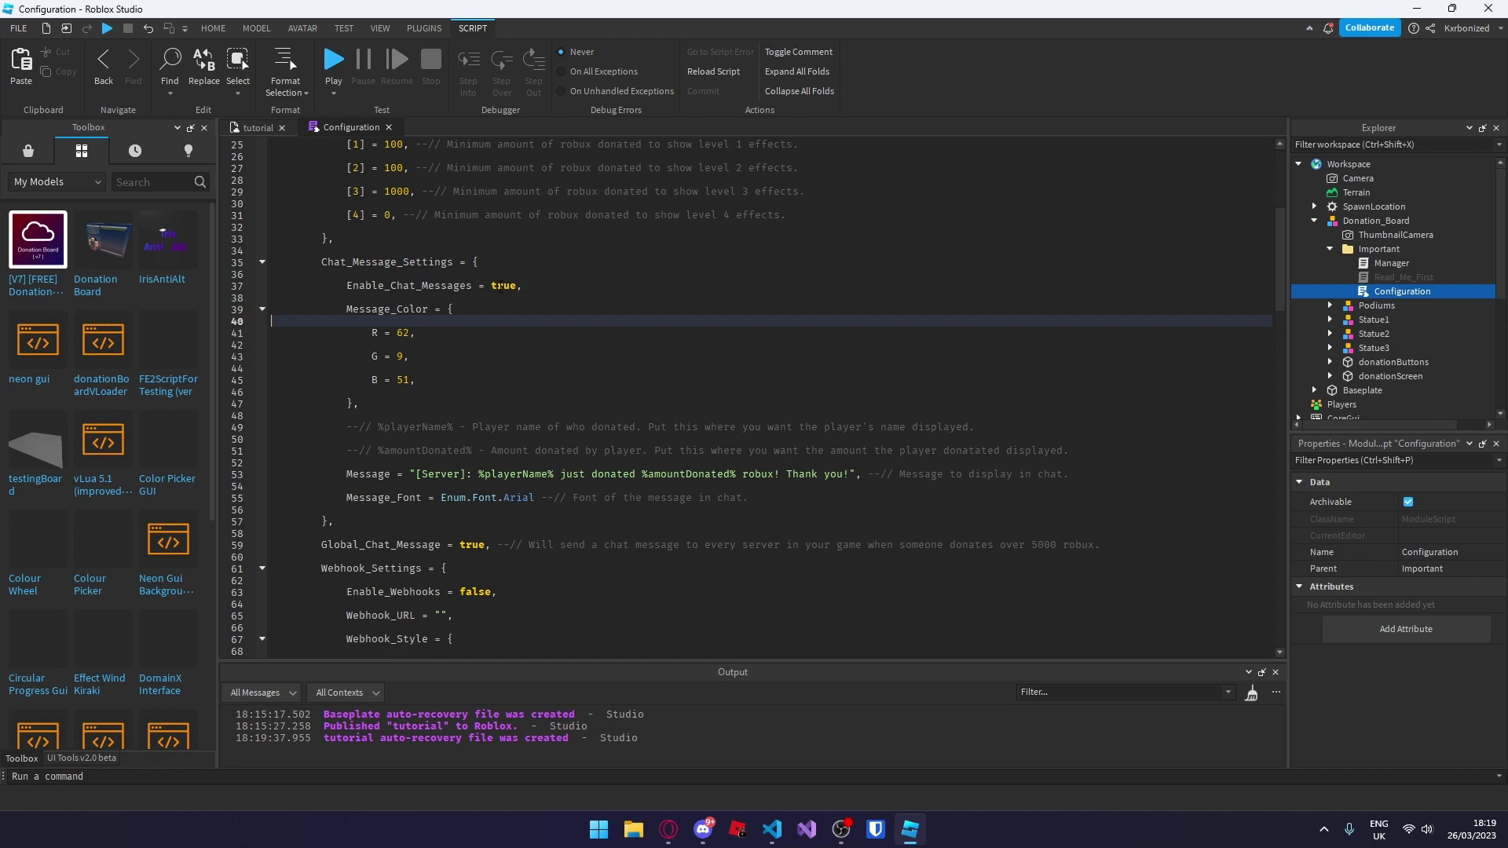
{"action": "scroll", "coordinate": [435, 338], "scroll_direction": "down", "scroll_amount": 2}
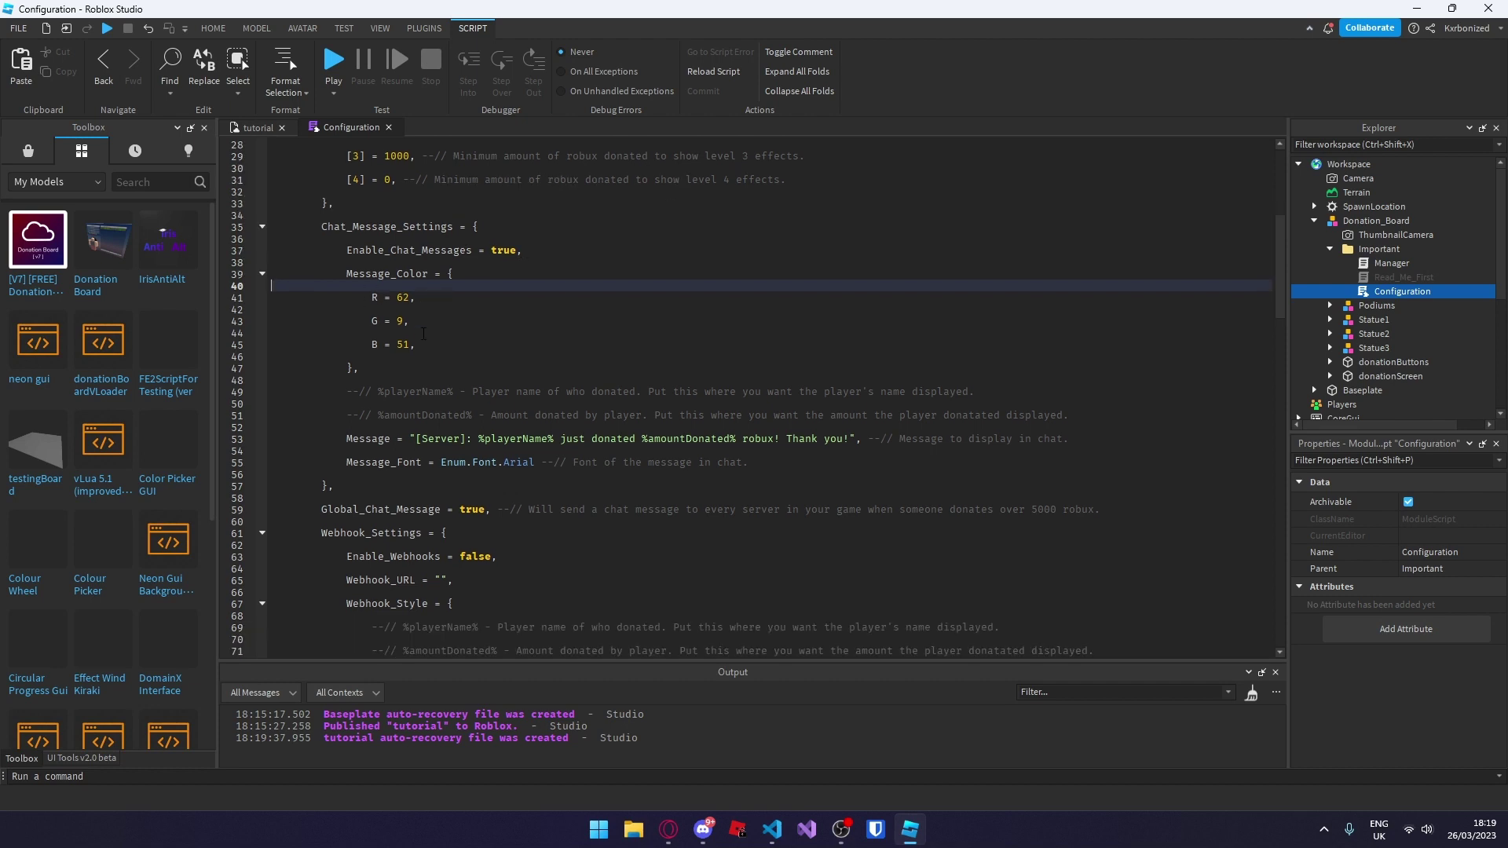
{"action": "key", "text": "Down"}
{"action": "key", "text": "Down"}
{"action": "double_click", "coordinate": [398, 264]}
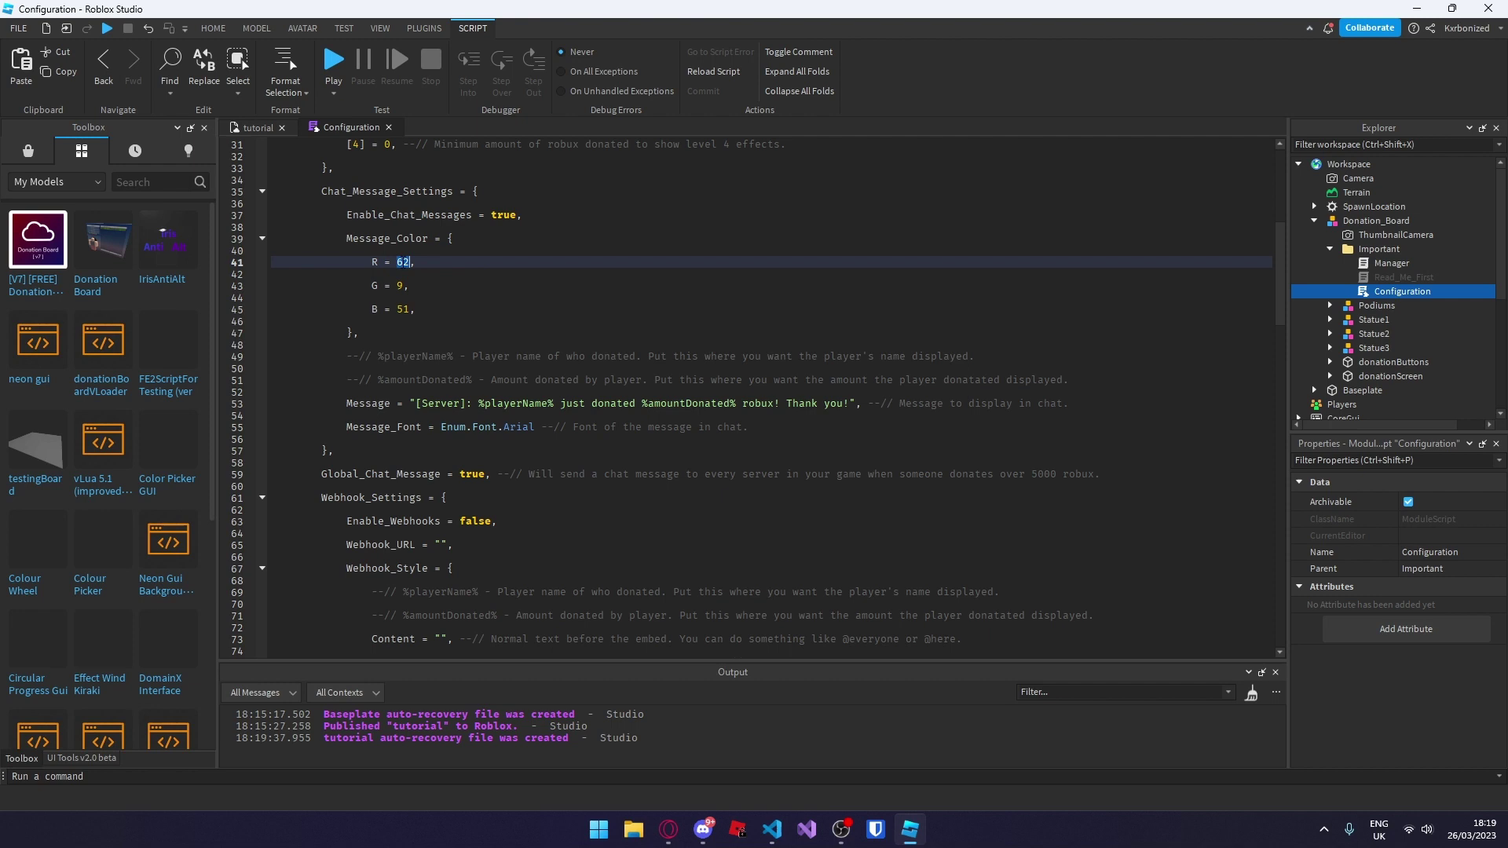
{"action": "type", "text": "57"}
{"action": "double_click", "coordinate": [400, 286]}
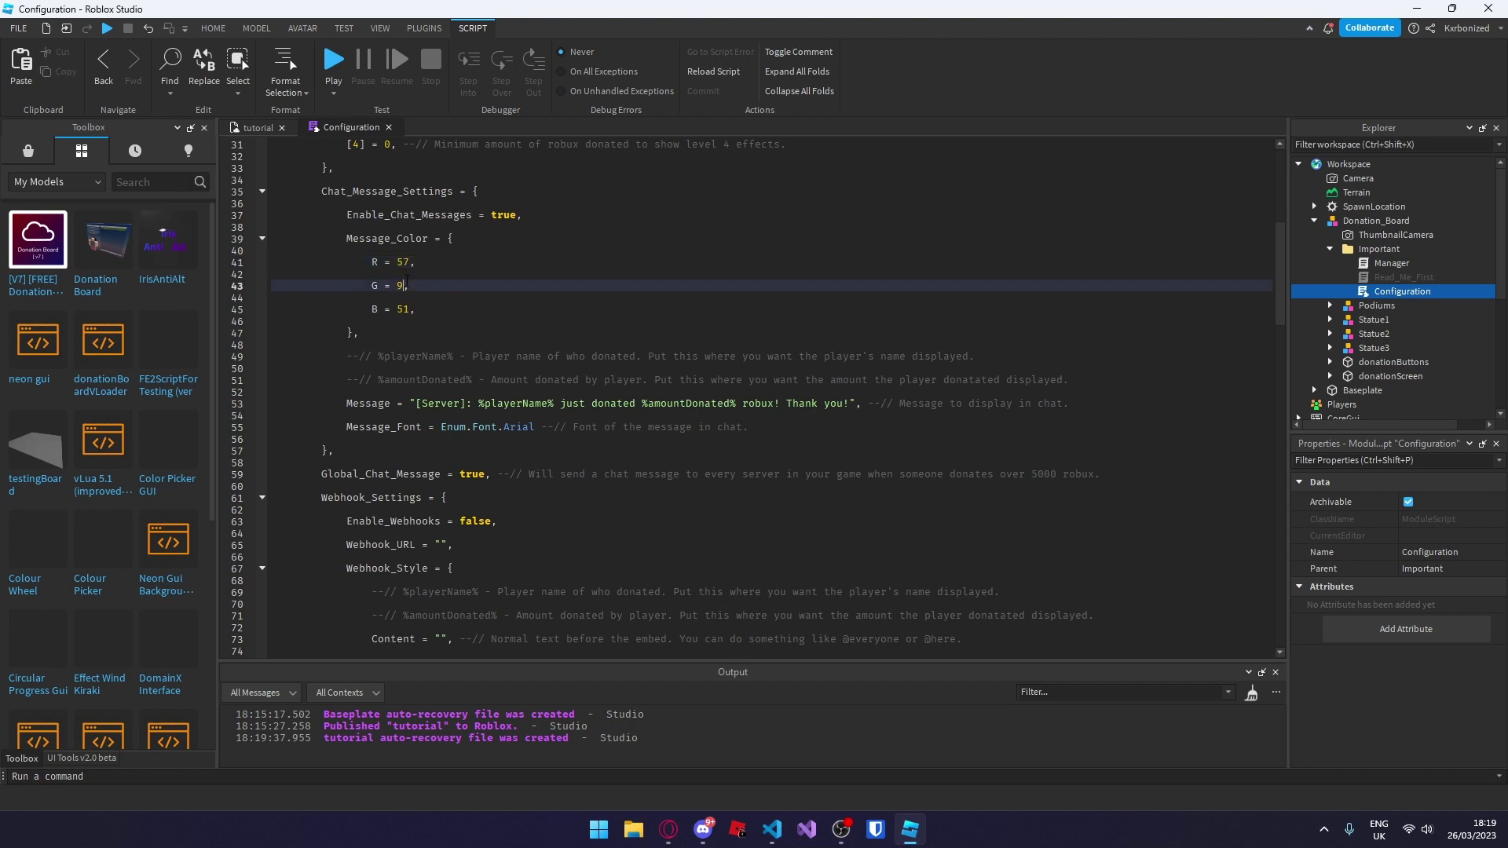
{"action": "type", "text": "243"}
{"action": "double_click", "coordinate": [403, 310]}
{"action": "type", "text": "172"}
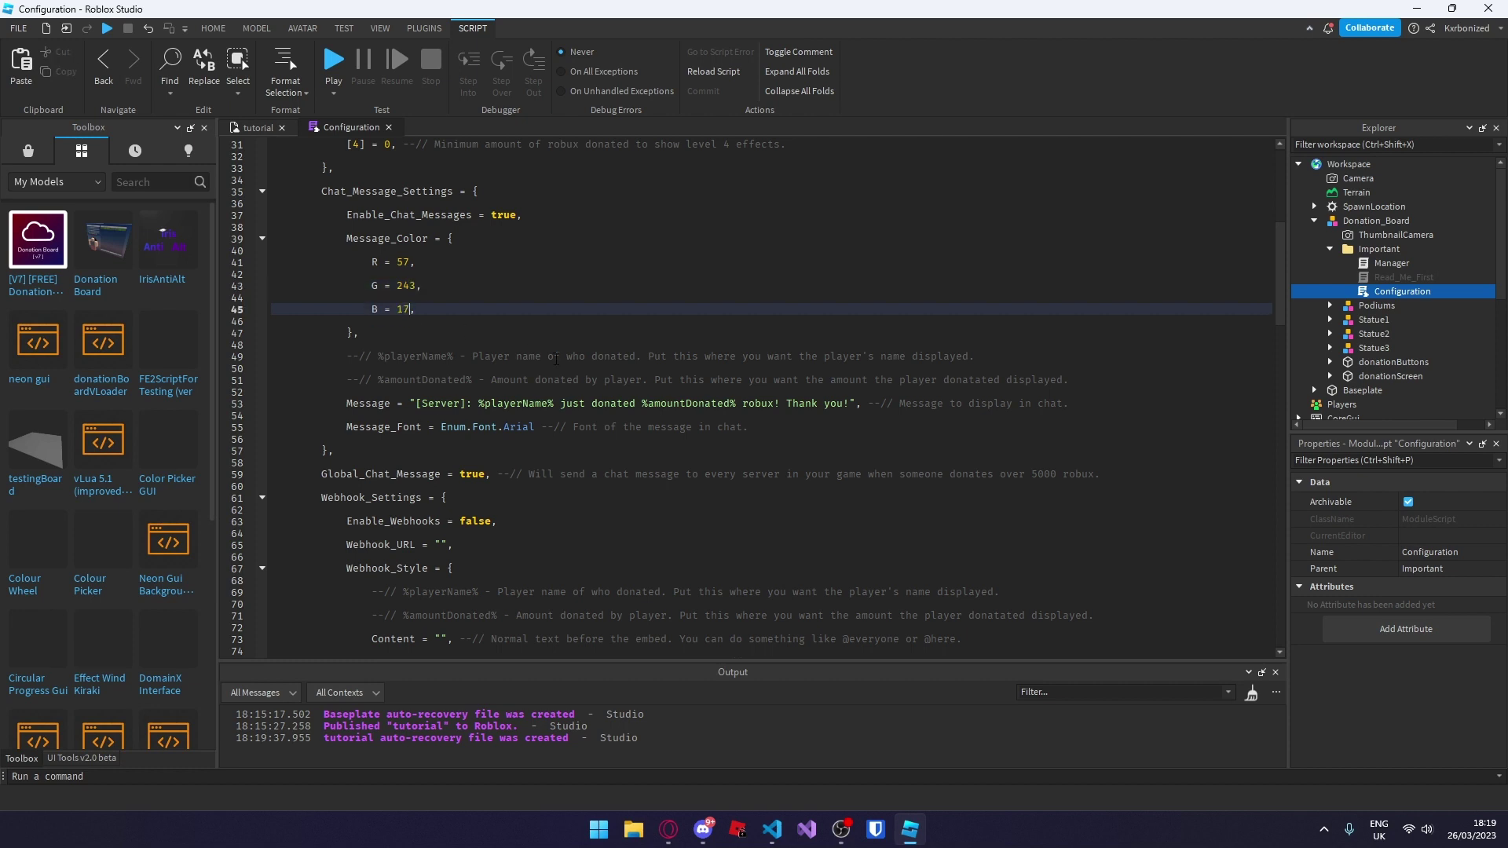
{"action": "left_click", "coordinate": [562, 345]}
Review the chat Message template and its placeholders, and set Message_Font to Enum.Font.Nunito
{"action": "scroll", "coordinate": [562, 346], "scroll_direction": "down", "scroll_amount": 2}
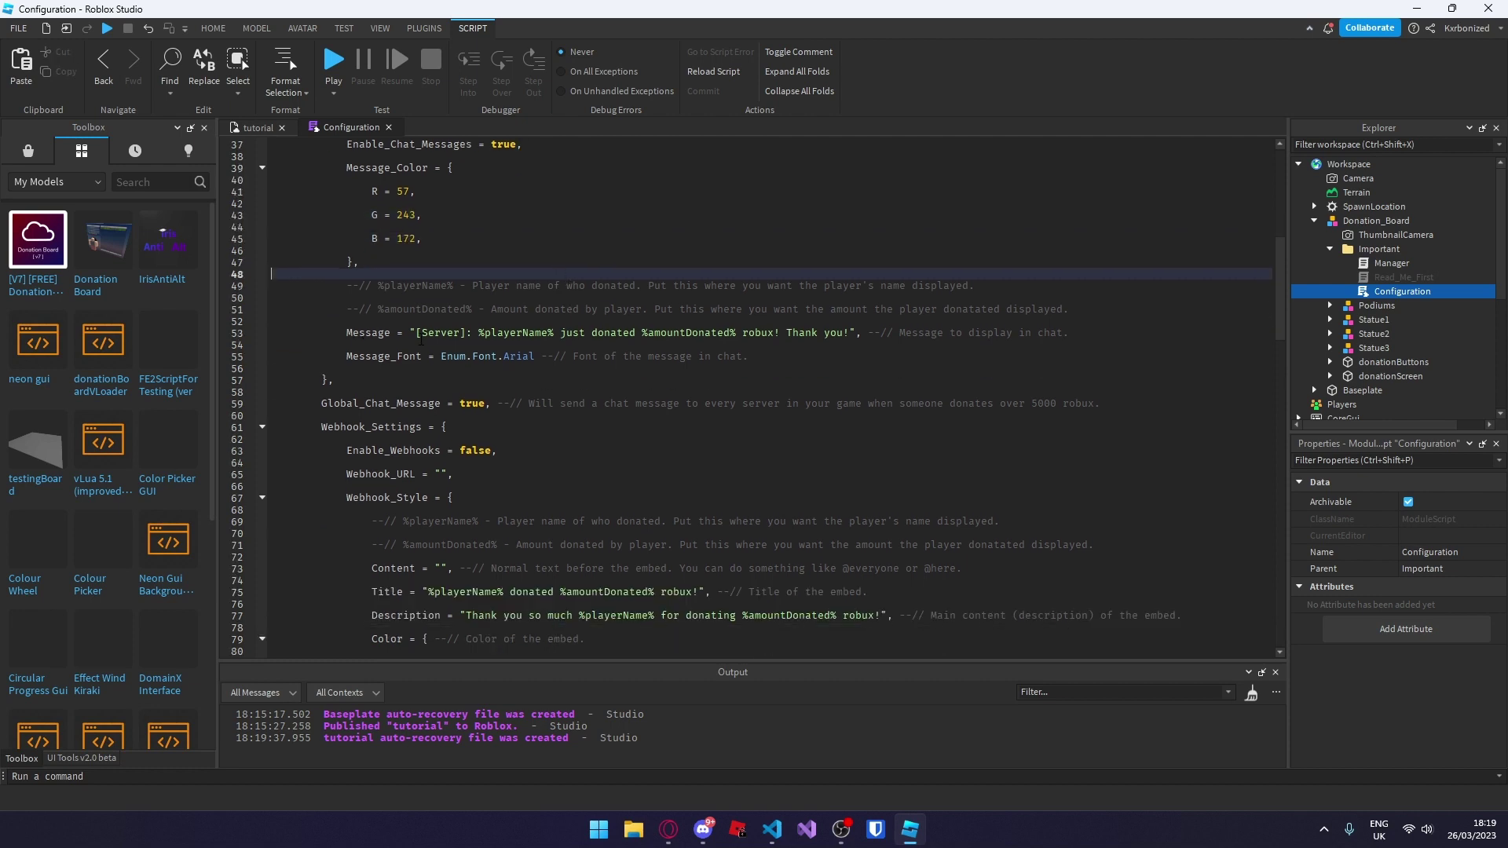
{"action": "left_click_drag", "start_coordinate": [416, 335], "coordinate": [736, 333]}
{"action": "left_click", "coordinate": [598, 357]}
{"action": "left_click", "coordinate": [662, 360]}
{"action": "left_click", "coordinate": [781, 356]}
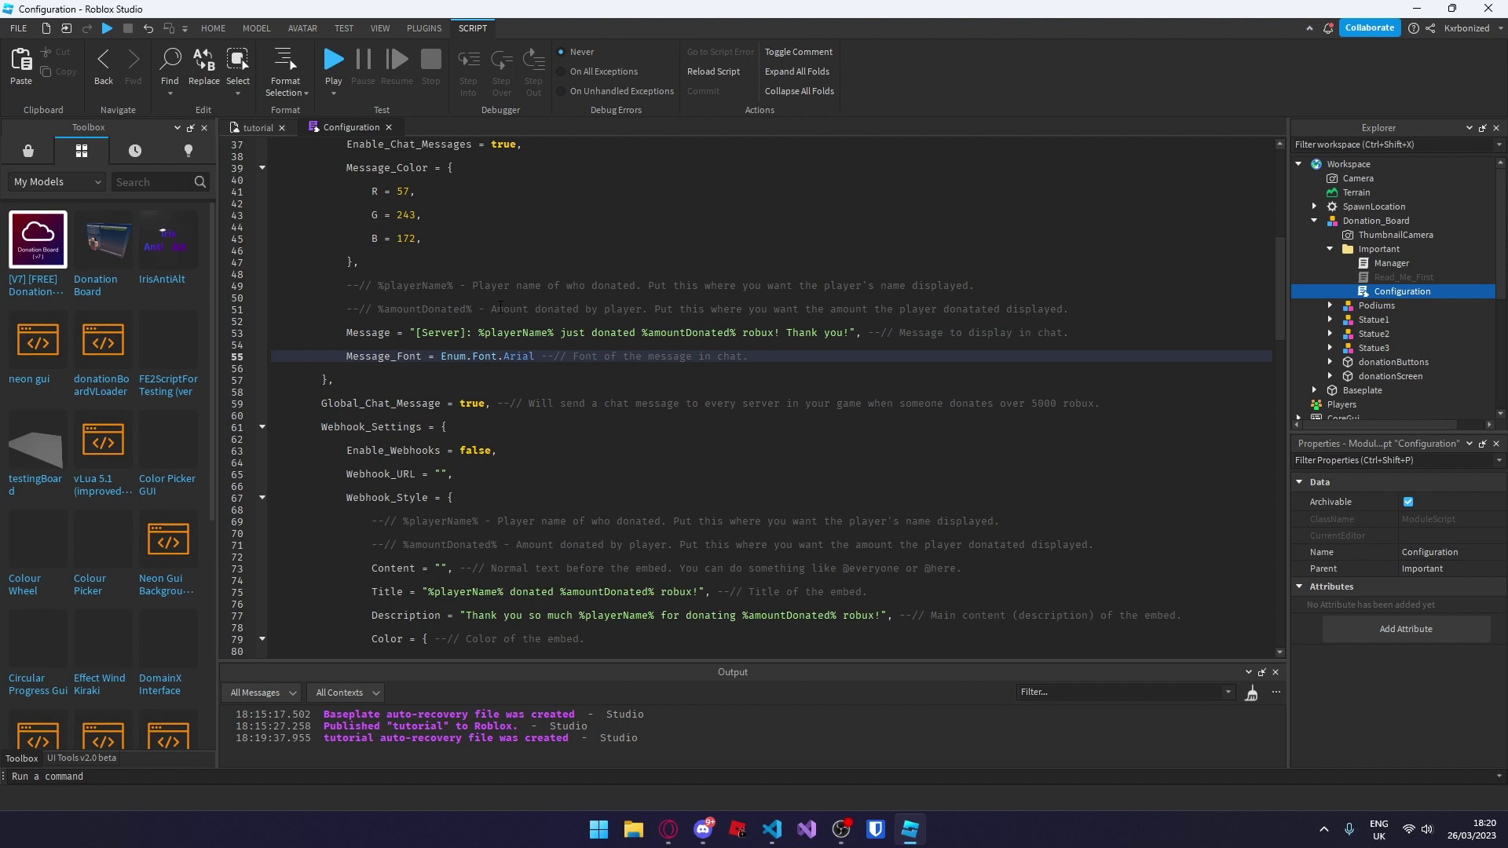
{"action": "left_click", "coordinate": [659, 379]}
{"action": "scroll", "coordinate": [480, 299], "scroll_direction": "down", "scroll_amount": 1}
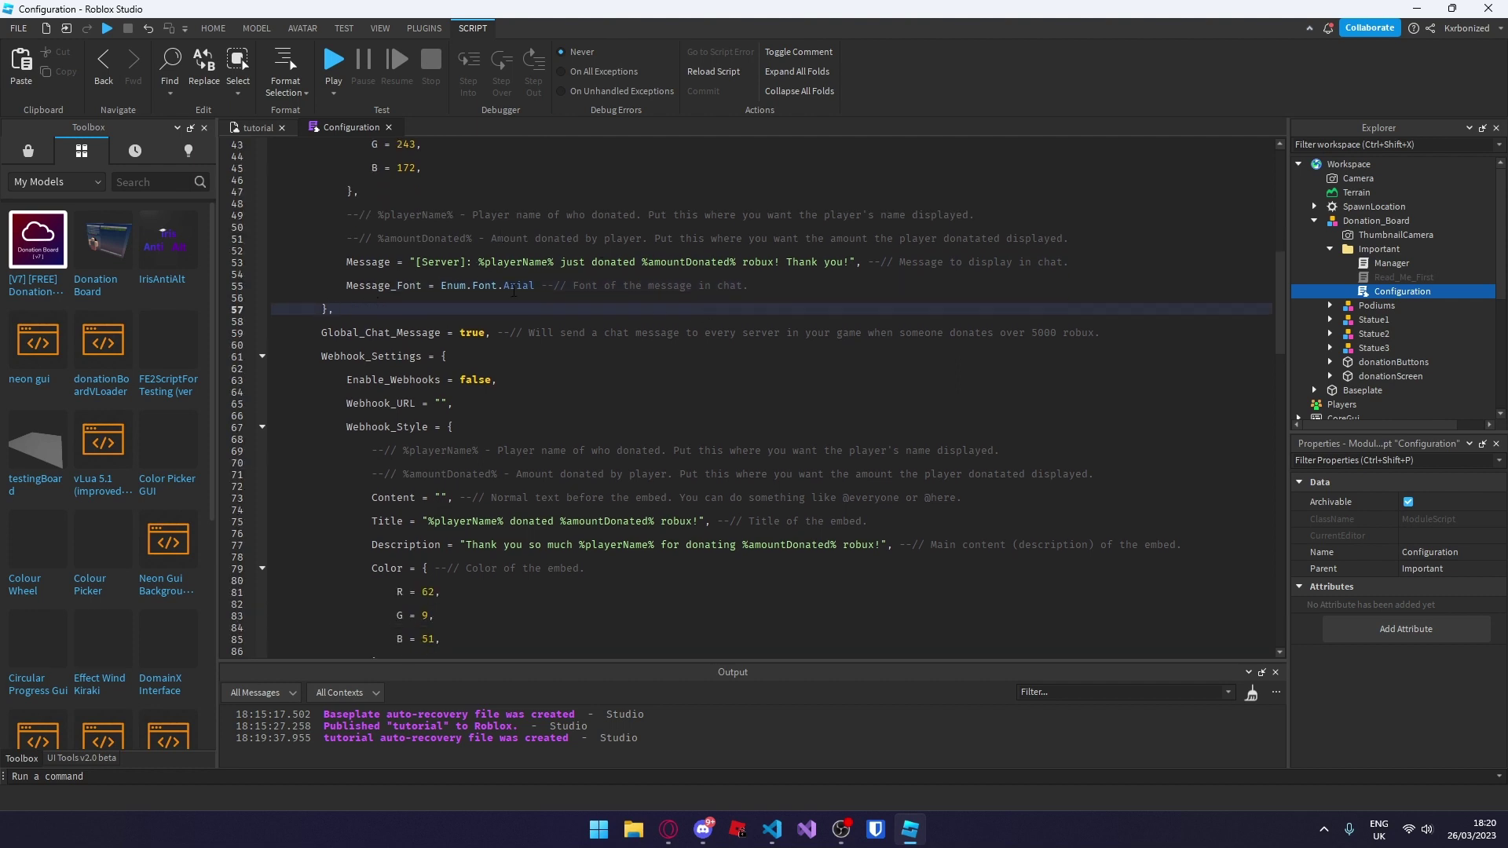
{"action": "double_click", "coordinate": [518, 286]}
{"action": "type", "text": "Nunito"}
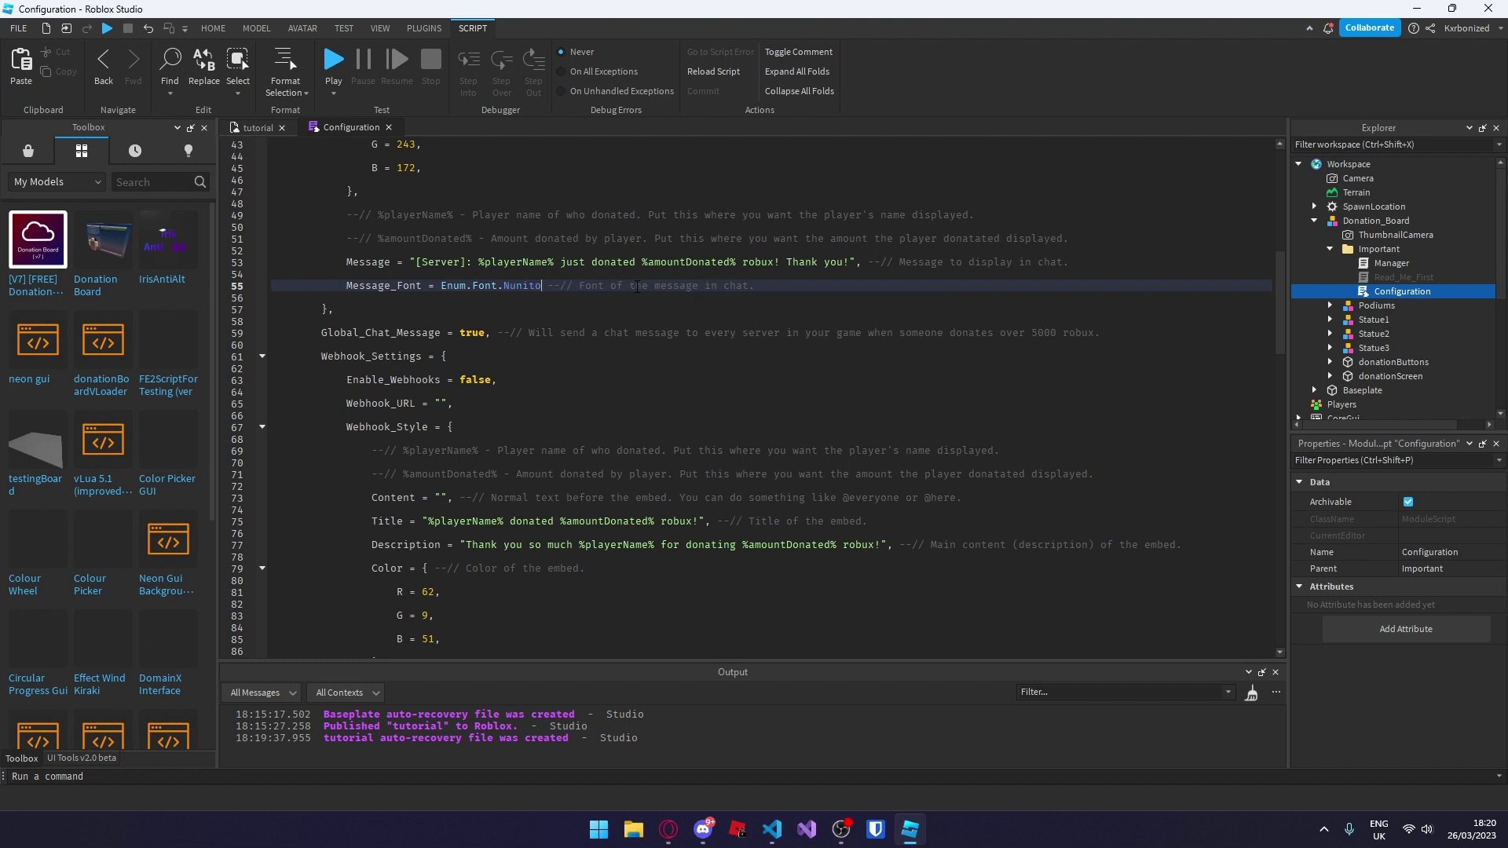
{"action": "left_click", "coordinate": [486, 309]}
Examine the Global_Chat_Message setting with its comment and the start of the Webhook_Settings section
{"action": "scroll", "coordinate": [486, 299], "scroll_direction": "down", "scroll_amount": 1}
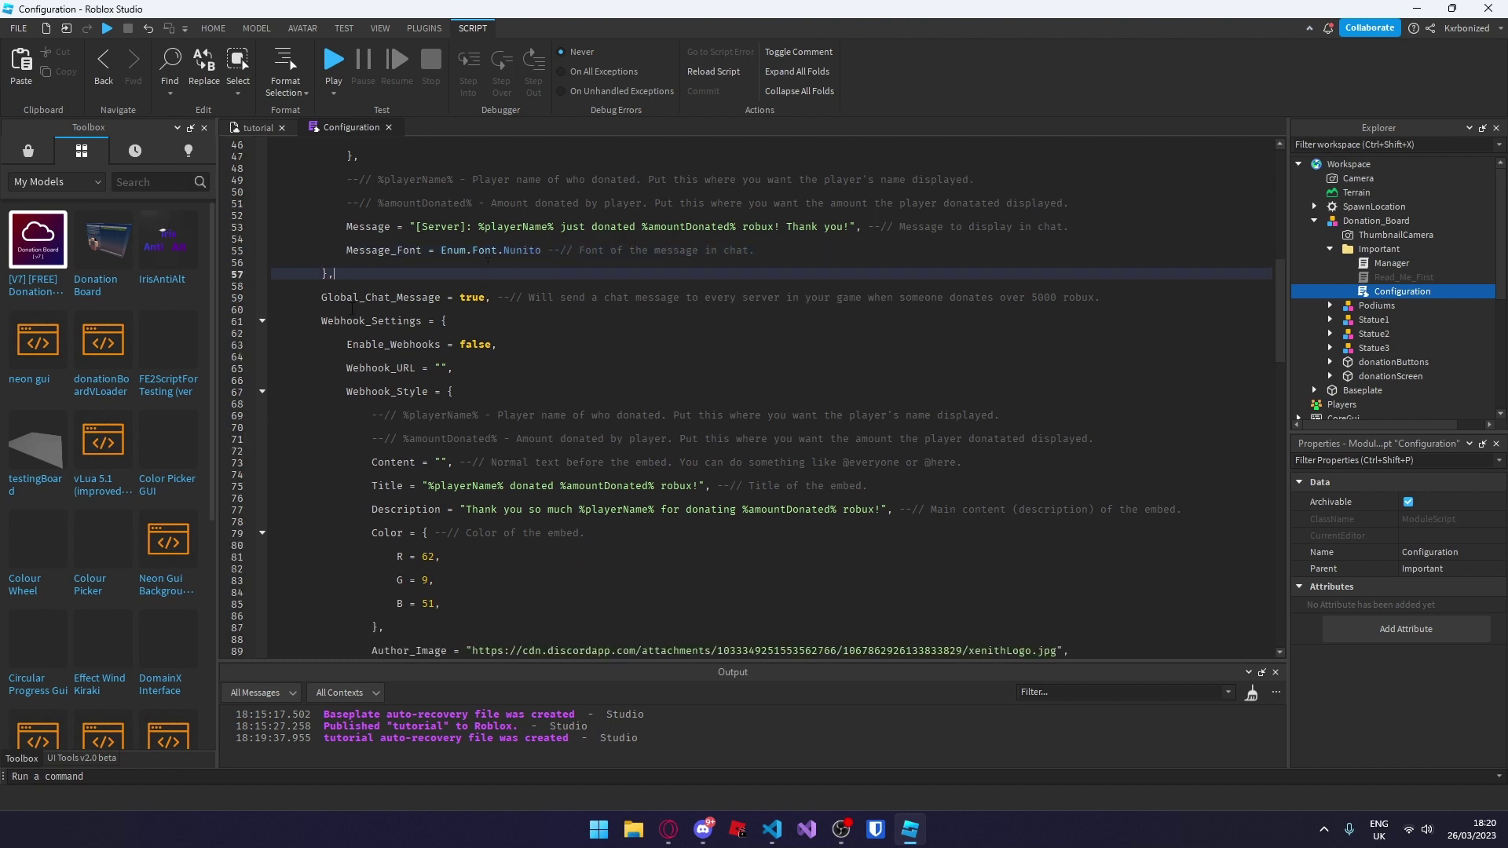
{"action": "left_click_drag", "start_coordinate": [321, 298], "coordinate": [494, 297]}
{"action": "left_click", "coordinate": [537, 313]}
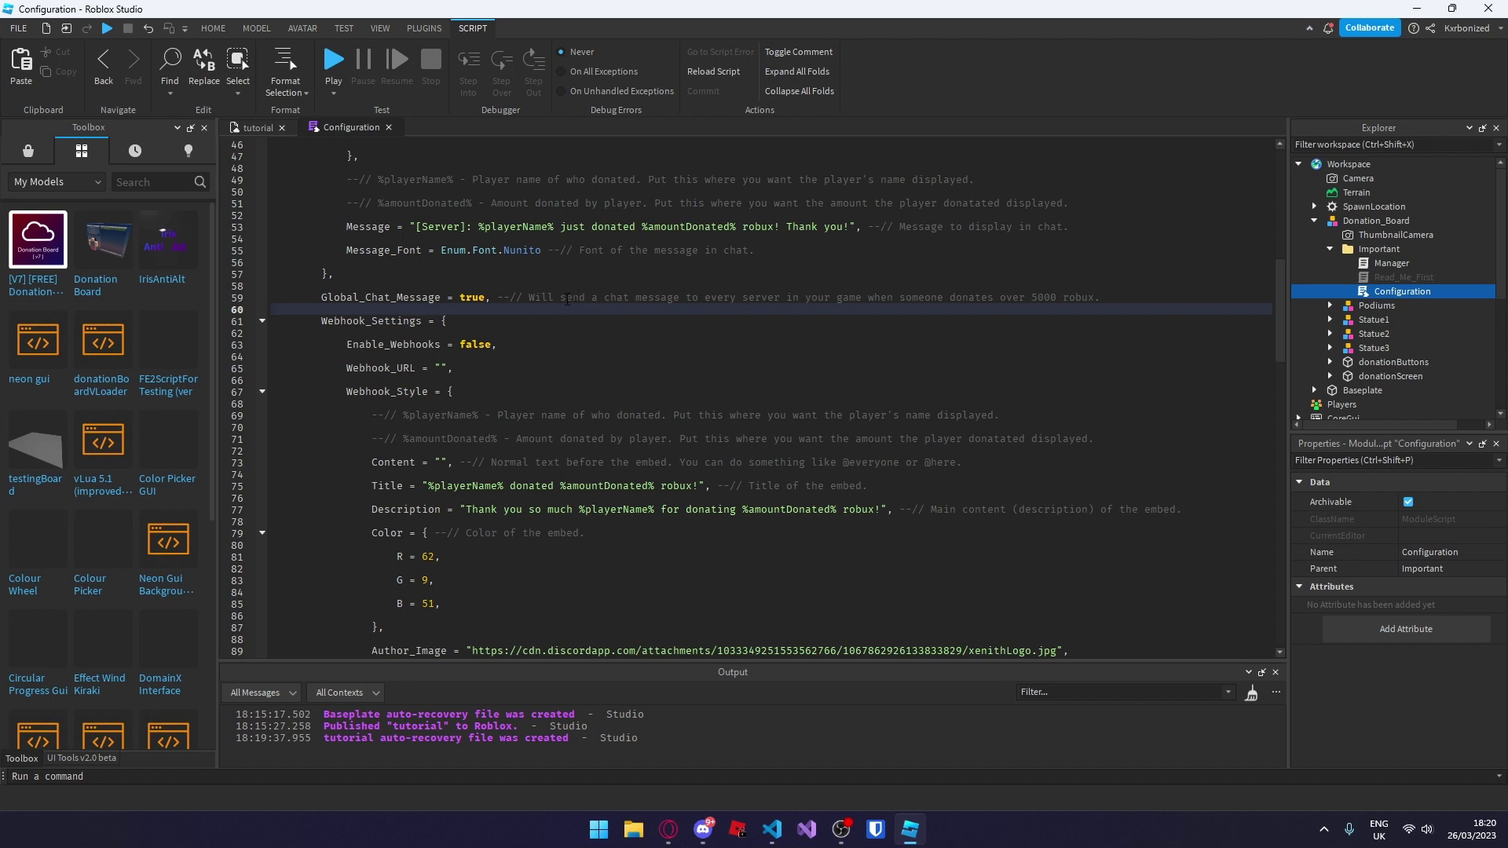
{"action": "left_click_drag", "start_coordinate": [314, 297], "coordinate": [650, 298]}
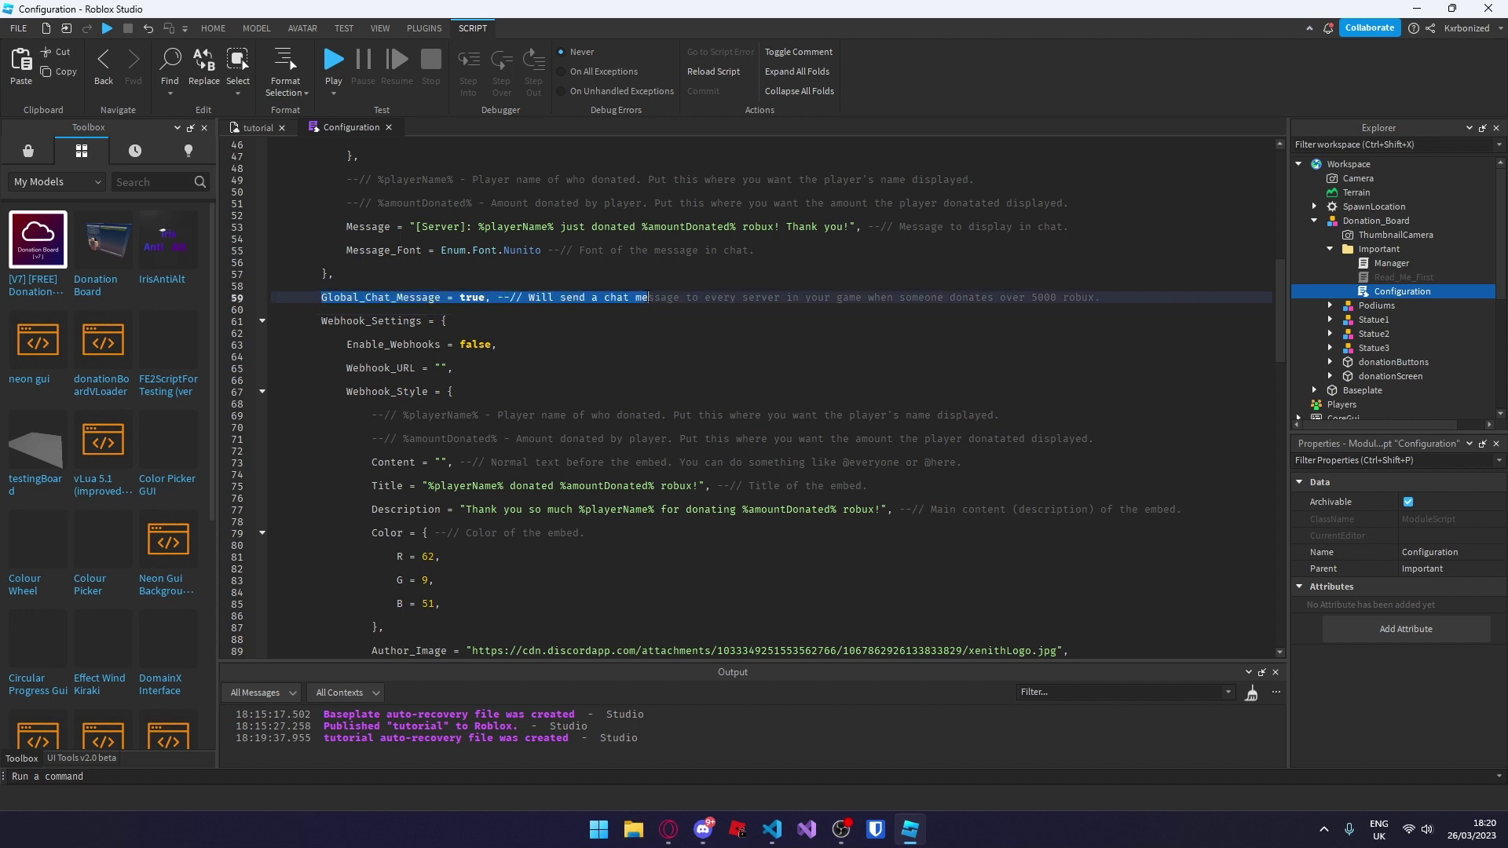
{"action": "left_click", "coordinate": [950, 307]}
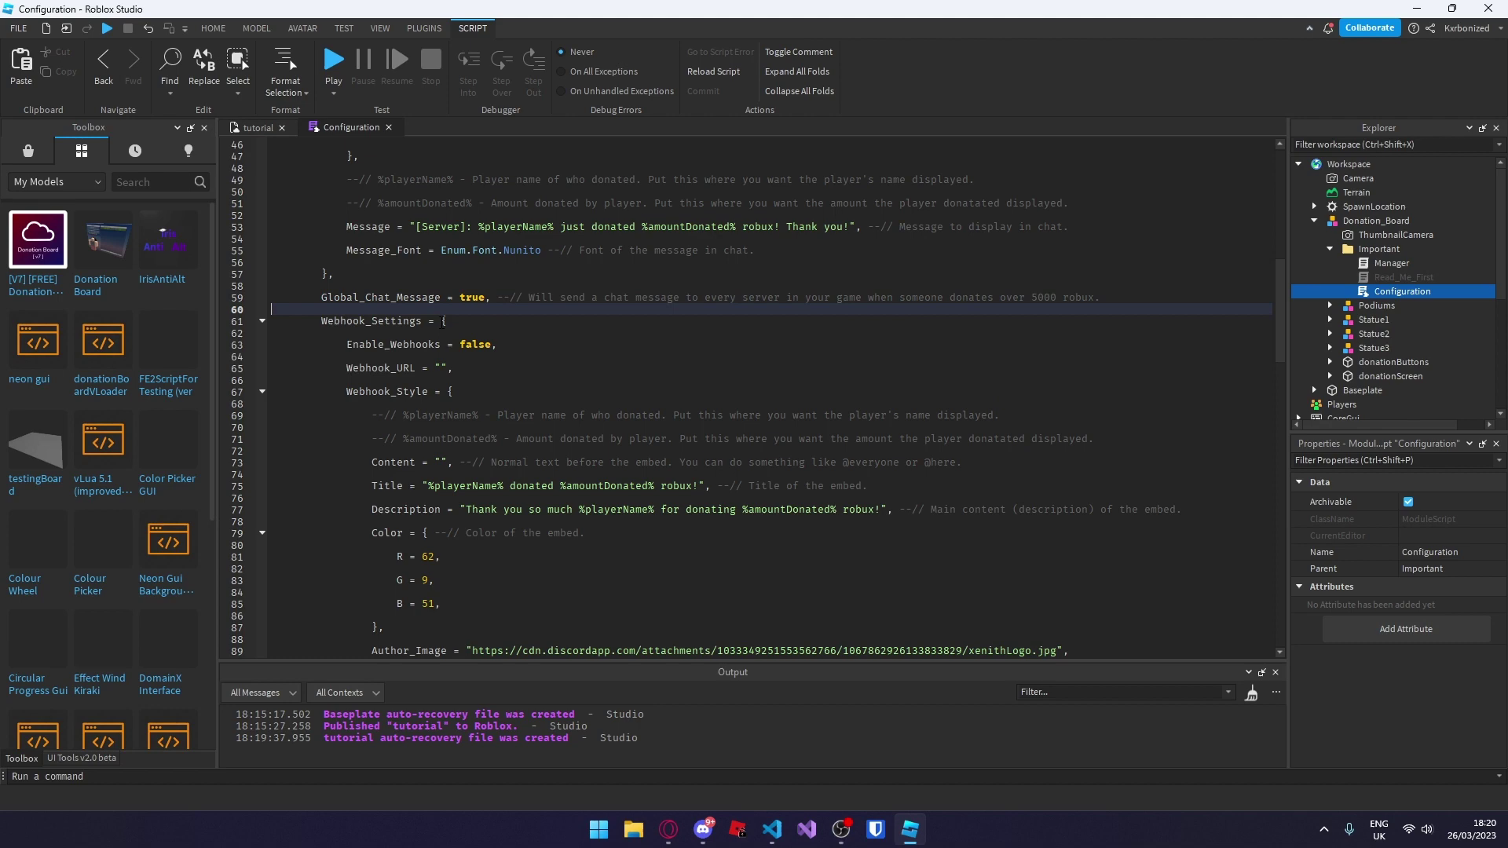
{"action": "scroll", "coordinate": [661, 327], "scroll_direction": "down", "scroll_amount": 2}
{"action": "left_click_drag", "start_coordinate": [321, 250], "coordinate": [440, 309]}
{"action": "left_click", "coordinate": [468, 319]}
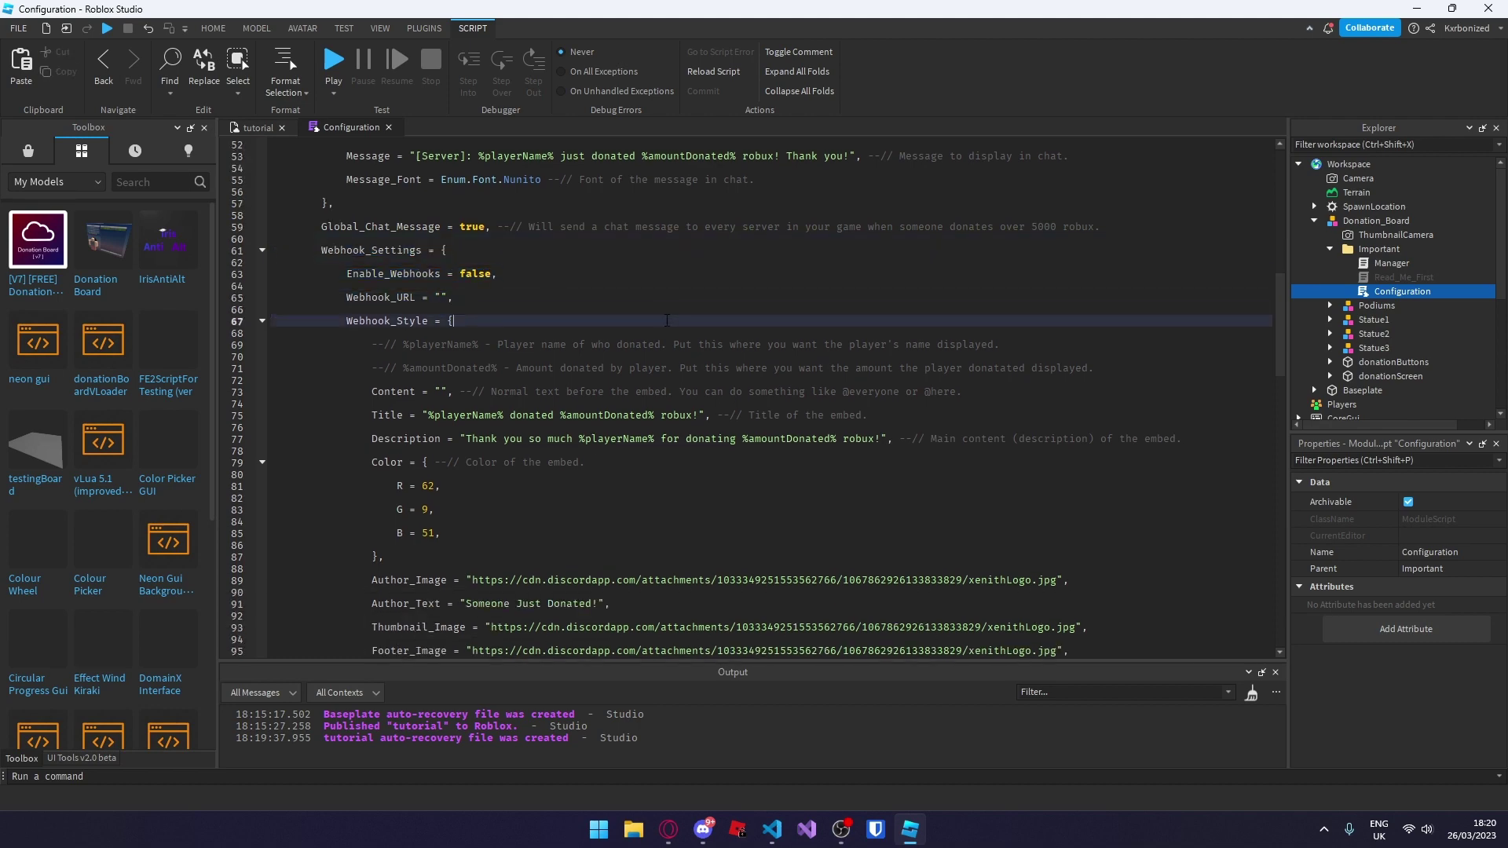
Set Enable_Webhooks to true in Webhook_Settings
{"action": "scroll", "coordinate": [468, 303], "scroll_direction": "down", "scroll_amount": 1}
{"action": "double_click", "coordinate": [469, 241]}
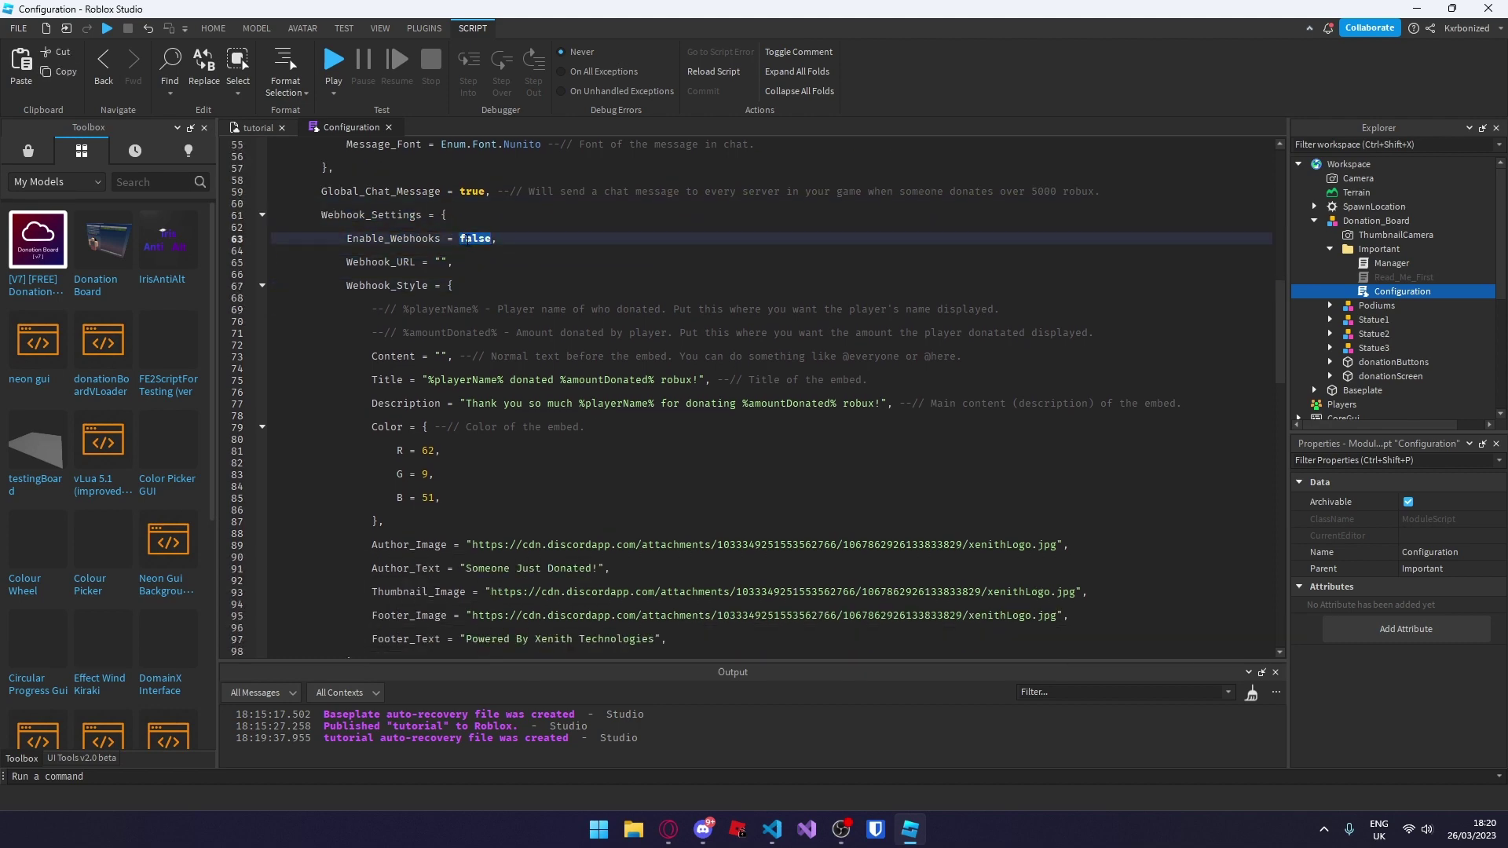
{"action": "type", "text": "true"}
Switch to Discord and create a new webhook in the integrations of the wick-logs channel
{"action": "left_click", "coordinate": [707, 833]}
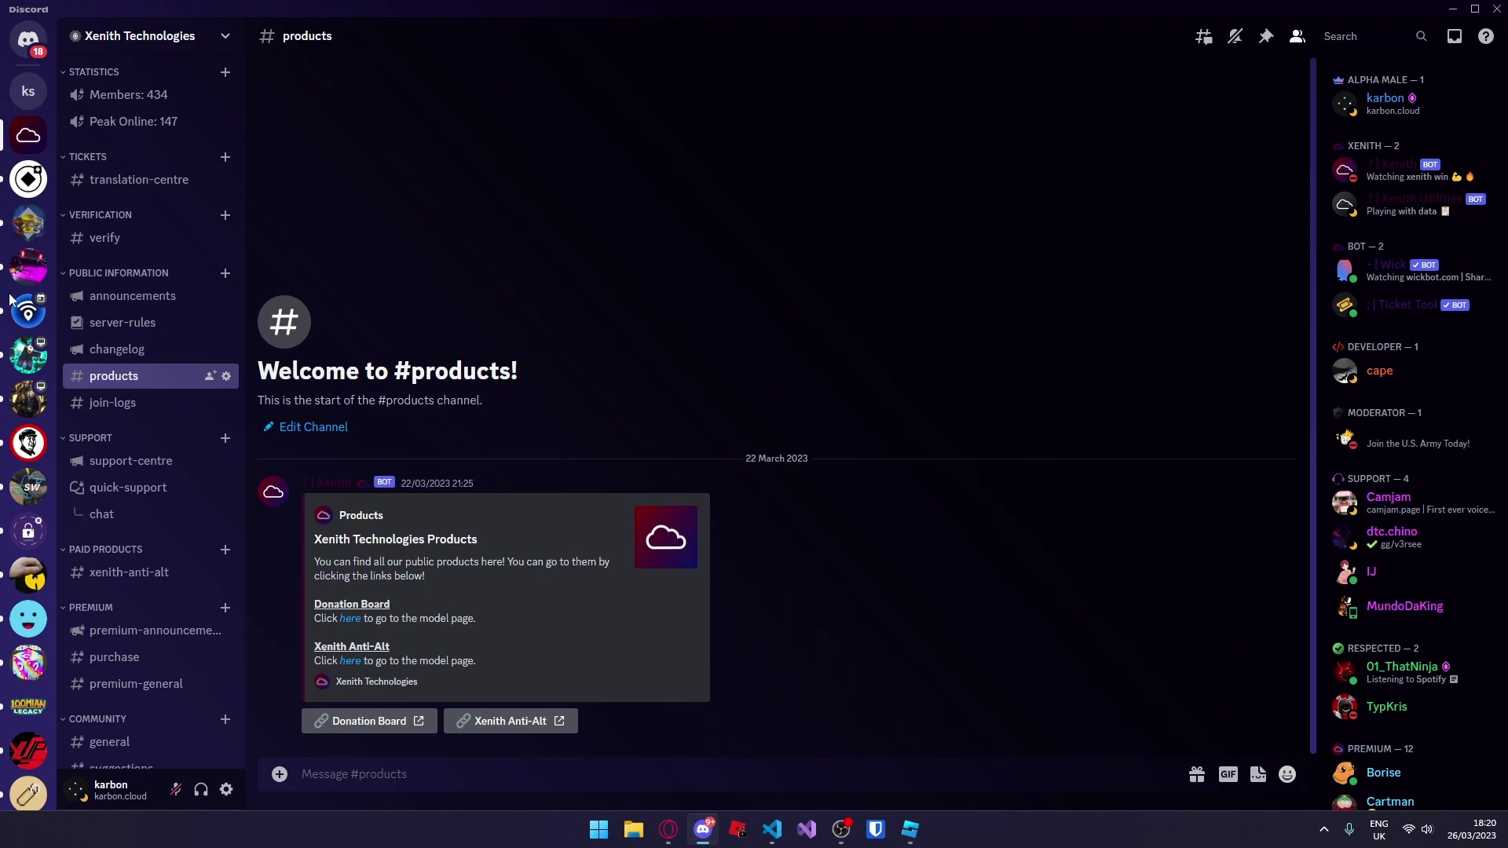
{"action": "scroll", "coordinate": [212, 628], "scroll_direction": "down", "scroll_amount": 3}
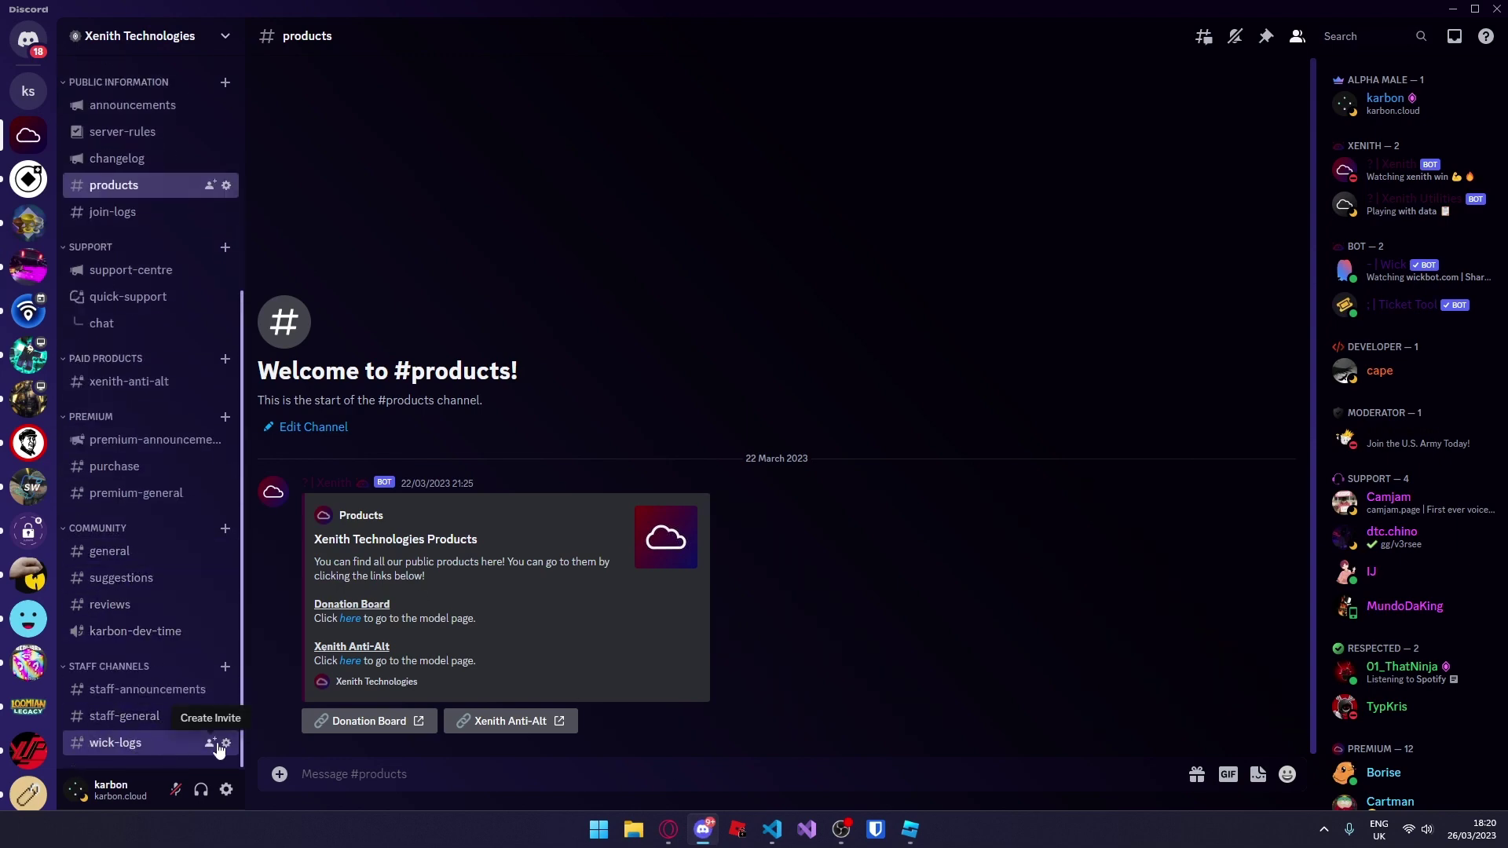
{"action": "left_click", "coordinate": [226, 743]}
{"action": "left_click", "coordinate": [418, 179]}
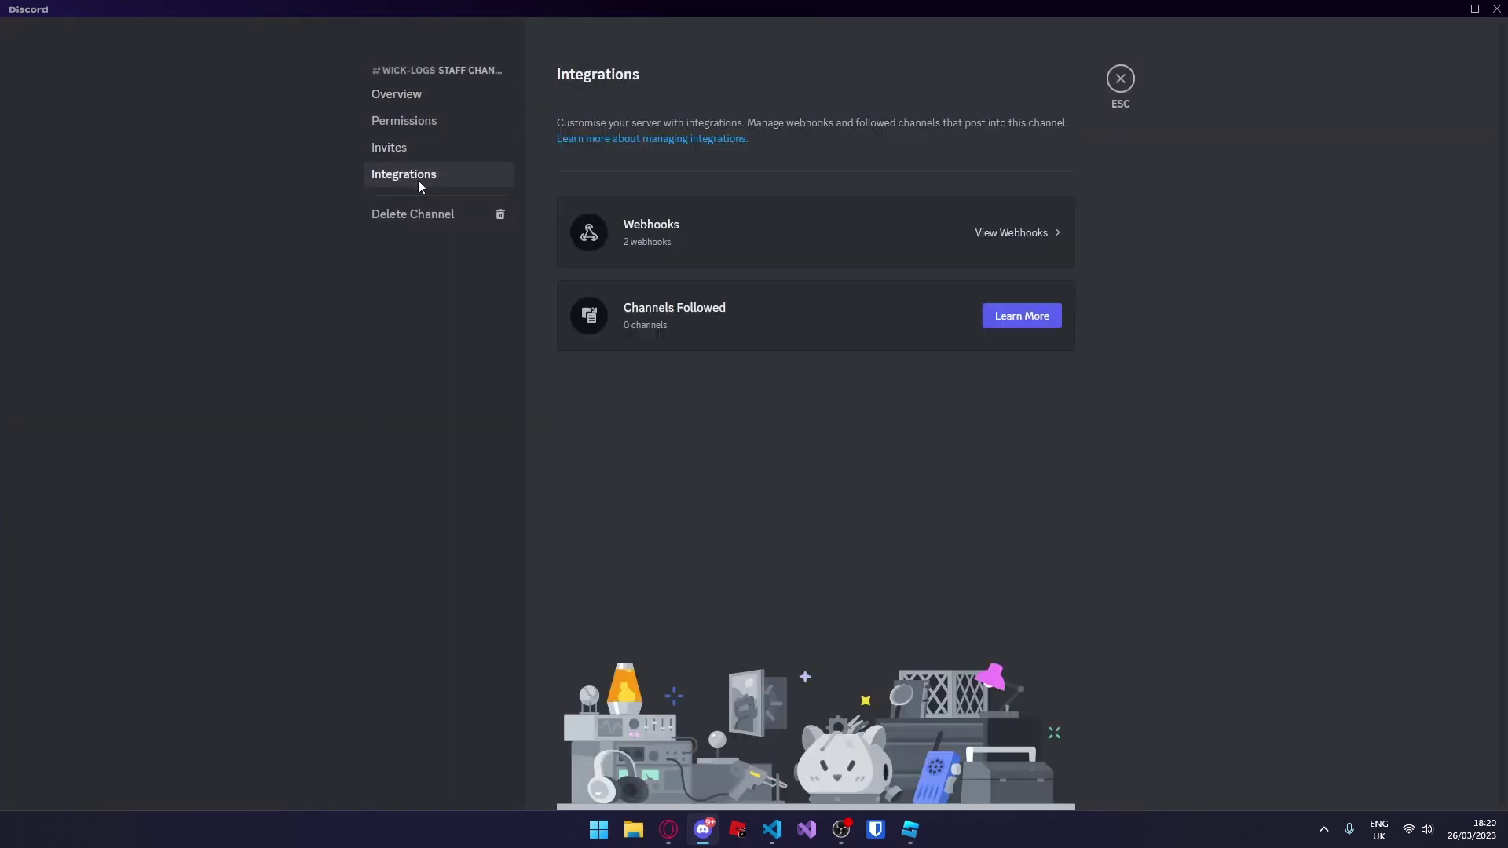
{"action": "left_click", "coordinate": [827, 233]}
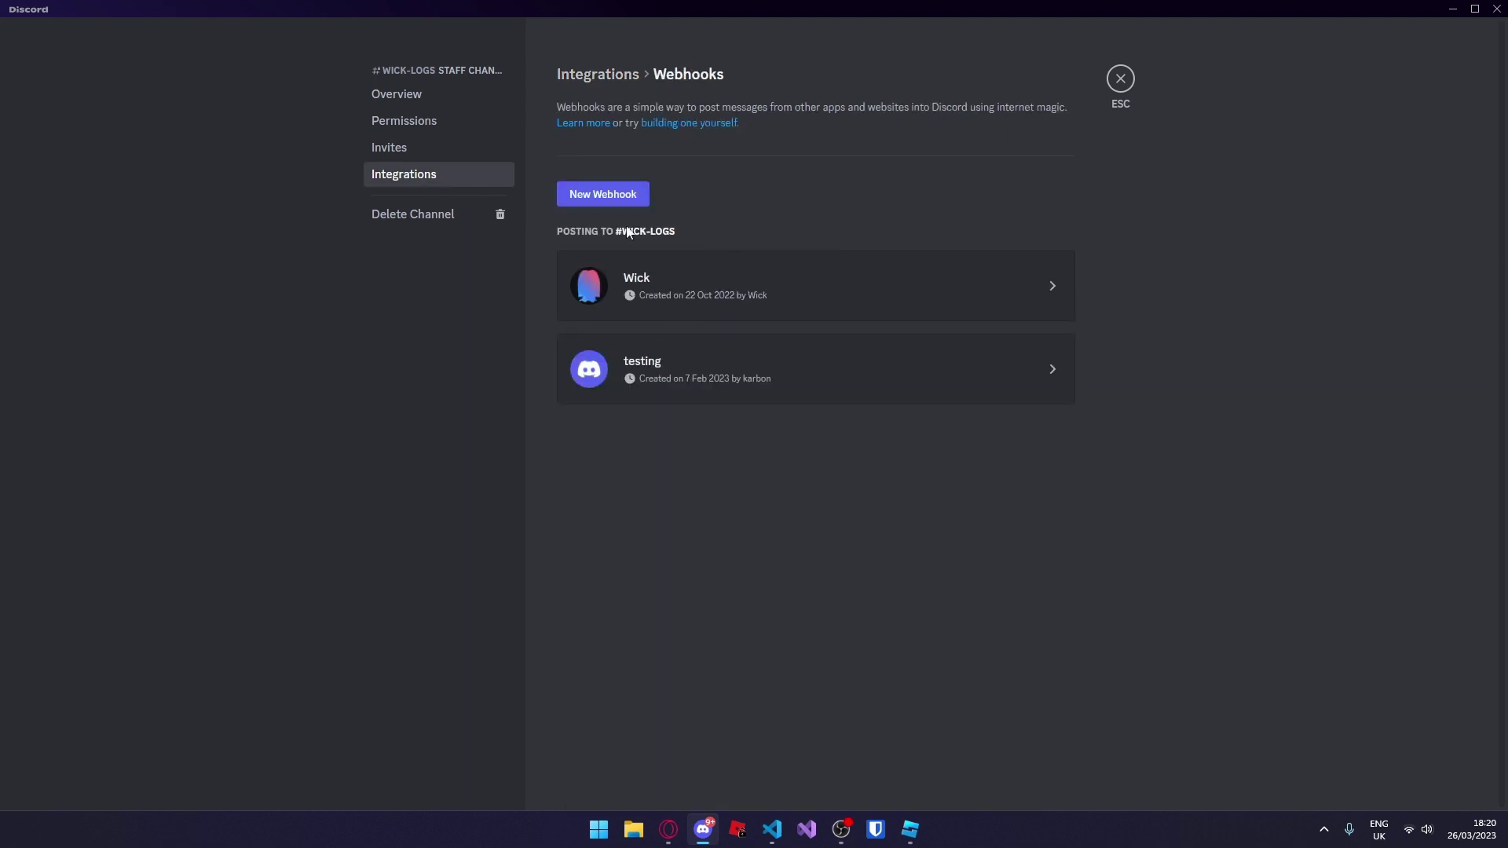
{"action": "left_click", "coordinate": [696, 462]}
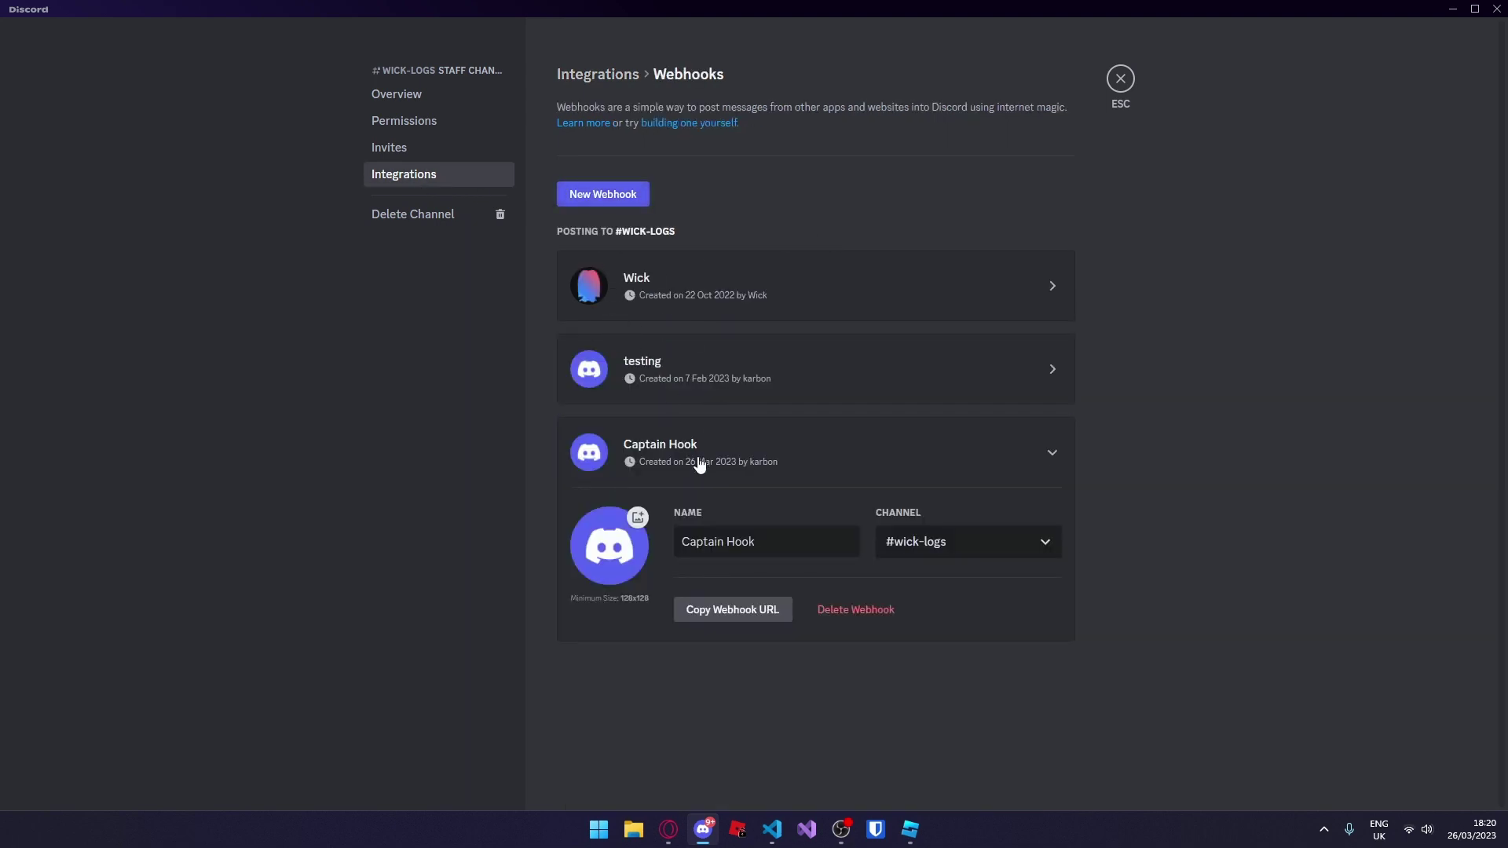
Rename the new webhook to Donations, save the change and copy its webhook URL
{"action": "left_click", "coordinate": [760, 550]}
{"action": "key", "text": "ctrl+a"}
{"action": "key", "text": "BackSpace"}
{"action": "type", "text": "Donations"}
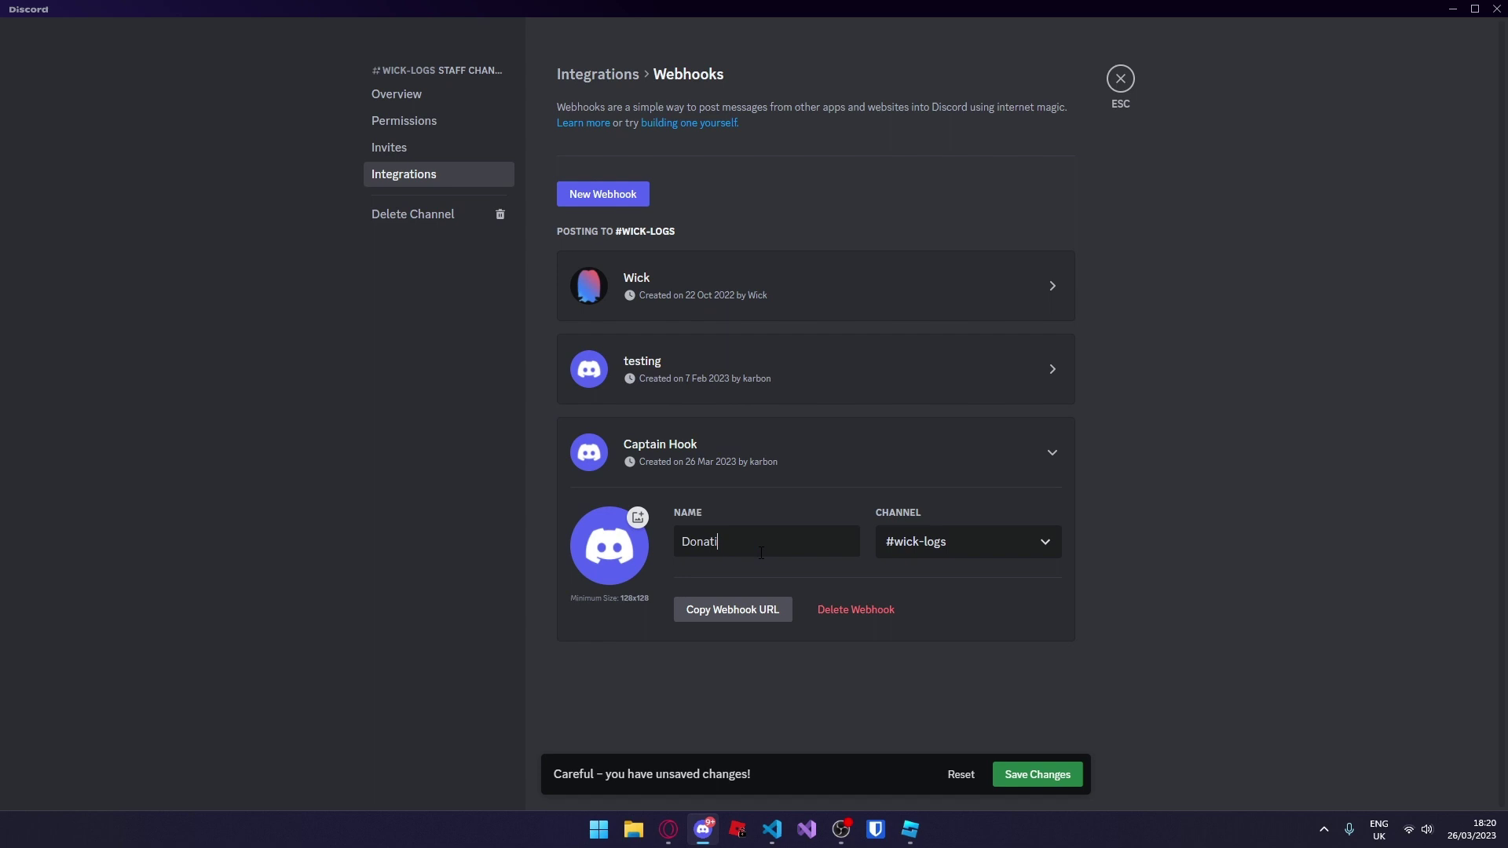
{"action": "left_click", "coordinate": [1037, 777]}
{"action": "left_click", "coordinate": [700, 612]}
Return to Roblox Studio and paste the copied webhook URL between the quotes of the Webhook_URL setting
{"action": "key", "text": "alt+Tab"}
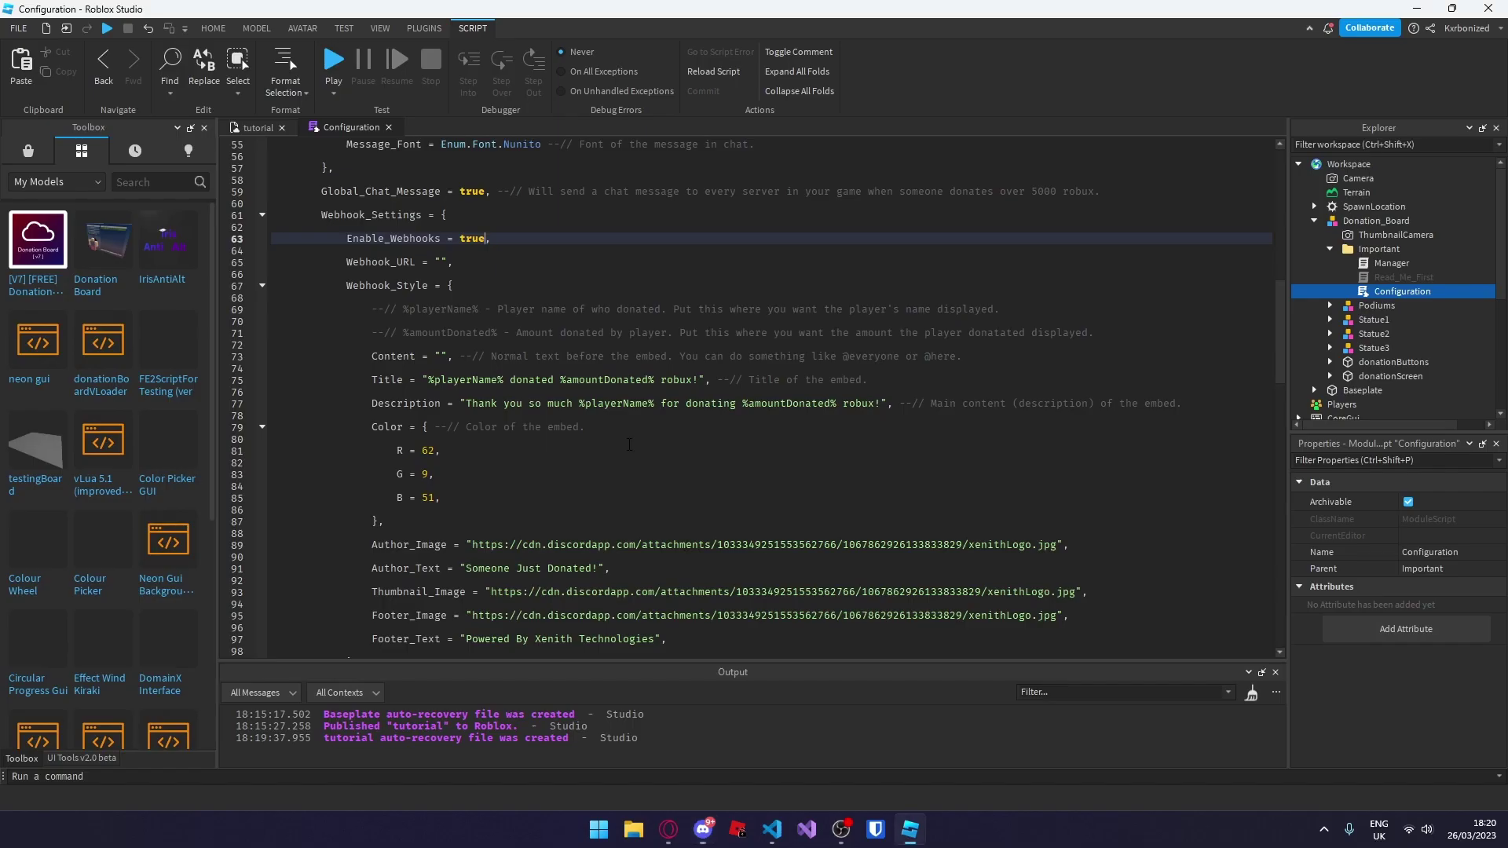
{"action": "left_click", "coordinate": [447, 265]}
{"action": "key", "text": "ctrl+v"}
{"action": "left_click", "coordinate": [628, 297]}
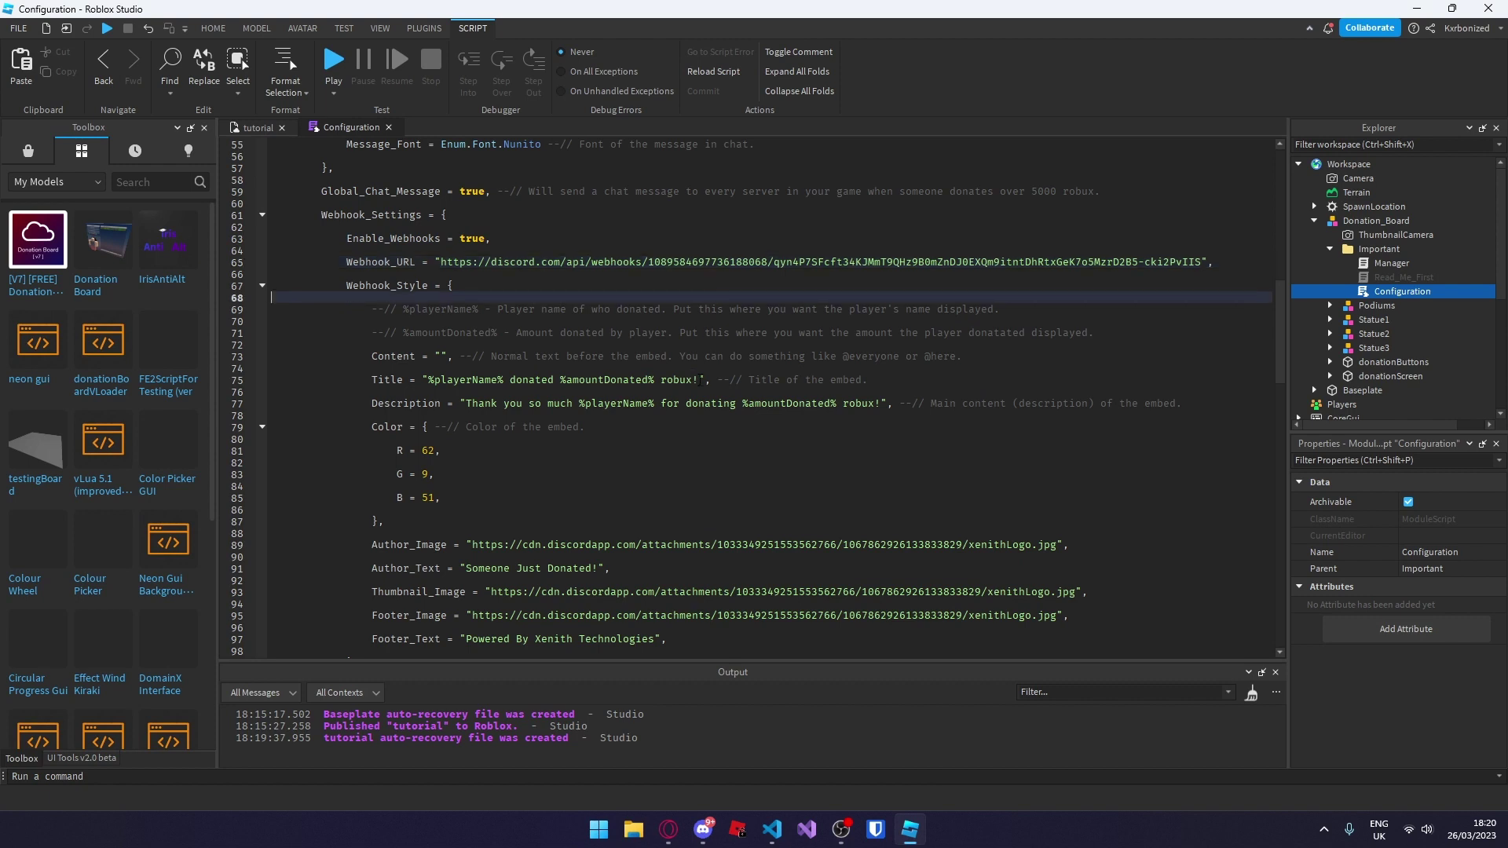
Examine the Content, Title and Description settings in the Webhook_Style section
{"action": "scroll", "coordinate": [668, 336], "scroll_direction": "down", "scroll_amount": 3}
{"action": "scroll", "coordinate": [668, 337], "scroll_direction": "down", "scroll_amount": 1}
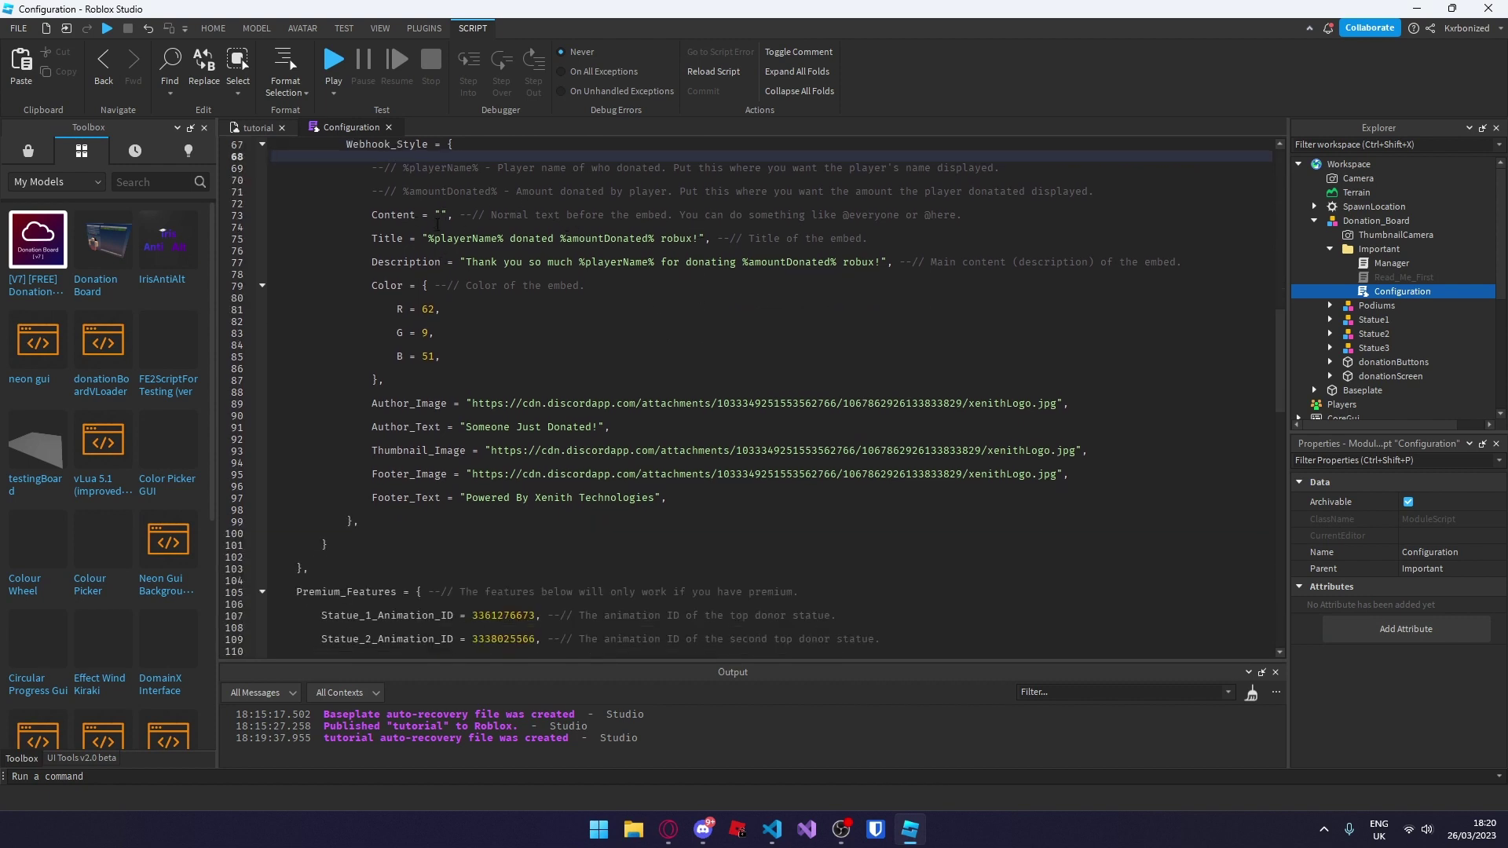
{"action": "left_click", "coordinate": [574, 298]}
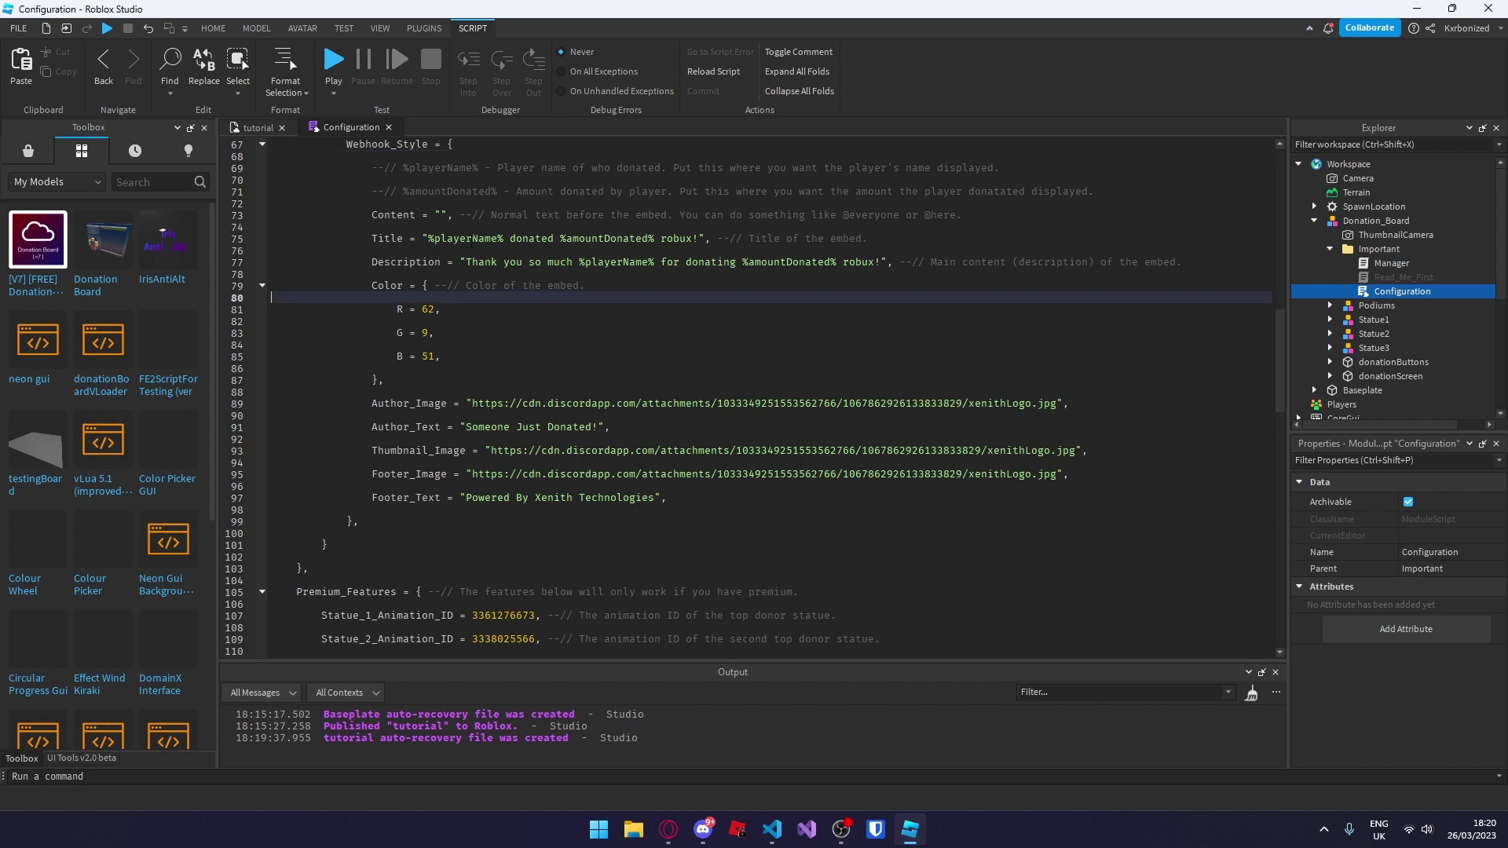
{"action": "left_click_drag", "start_coordinate": [429, 238], "coordinate": [660, 238]}
{"action": "left_click", "coordinate": [660, 262]}
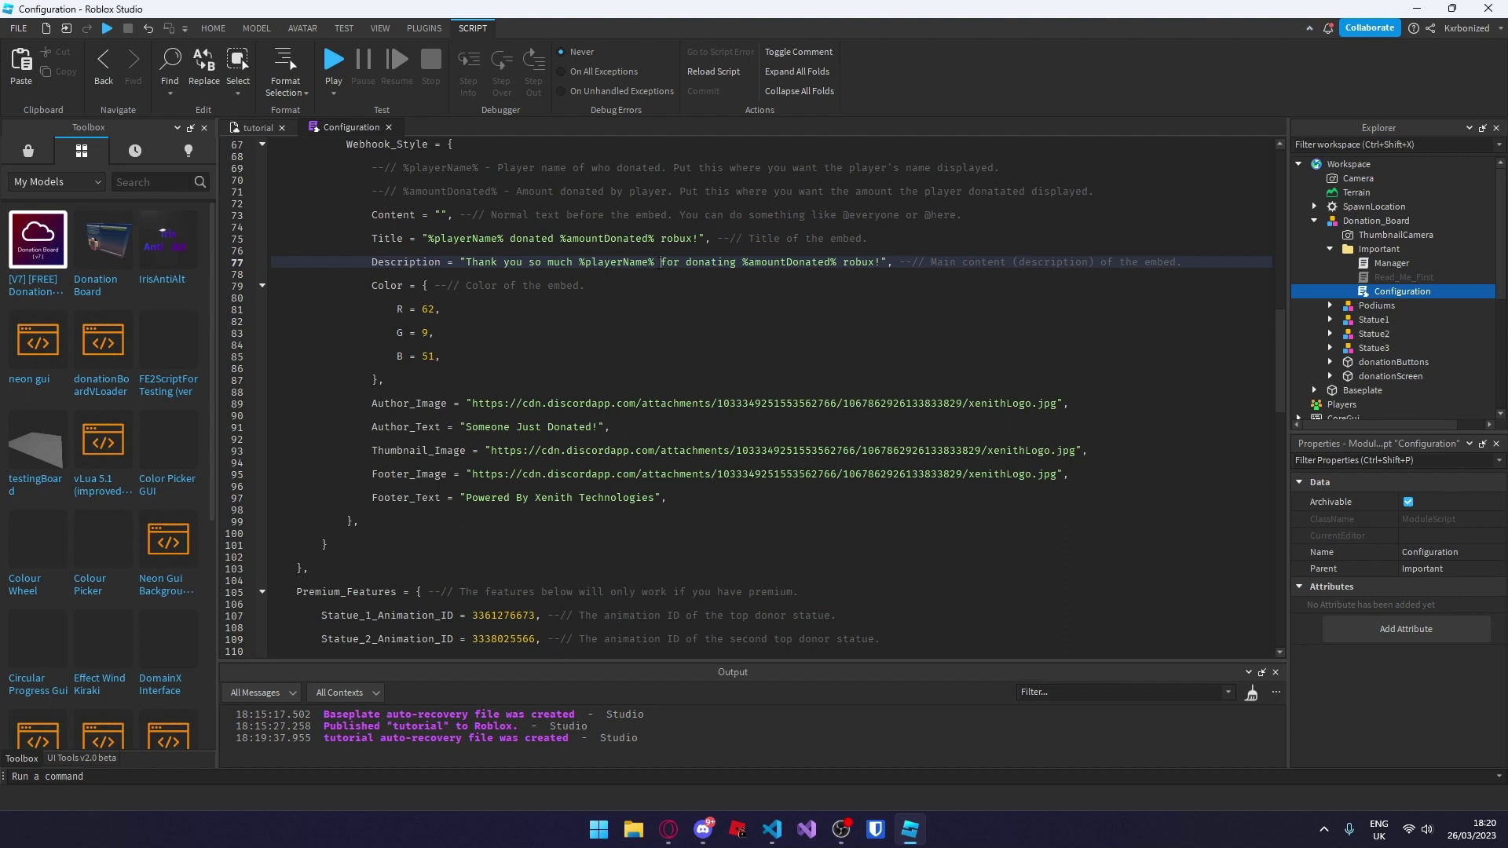
{"action": "left_click", "coordinate": [550, 344]}
{"action": "left_click_drag", "start_coordinate": [466, 262], "coordinate": [825, 262]}
{"action": "left_click", "coordinate": [893, 270]}
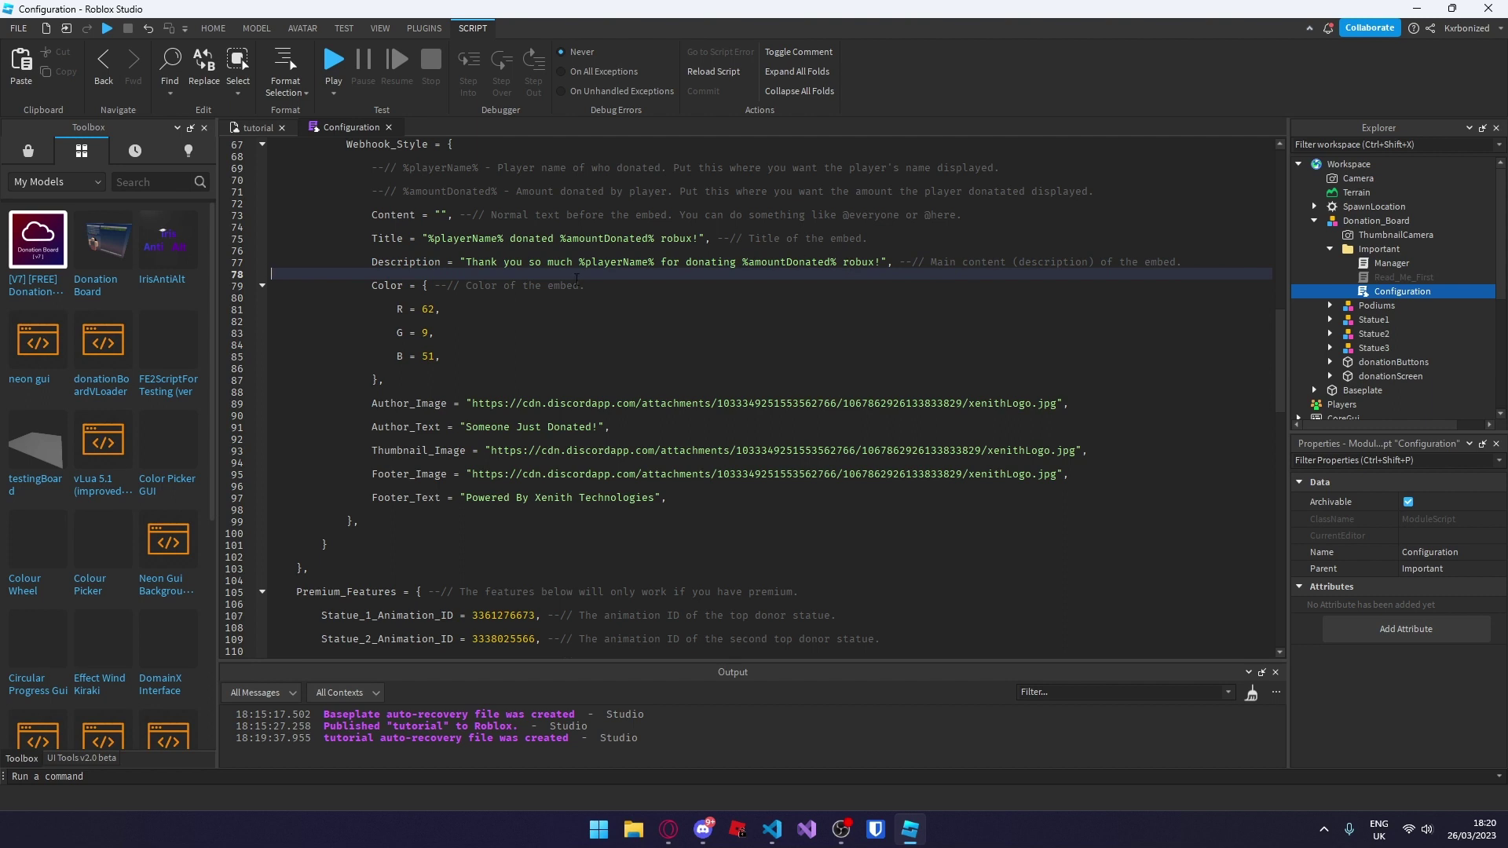
{"action": "double_click", "coordinate": [428, 310]}
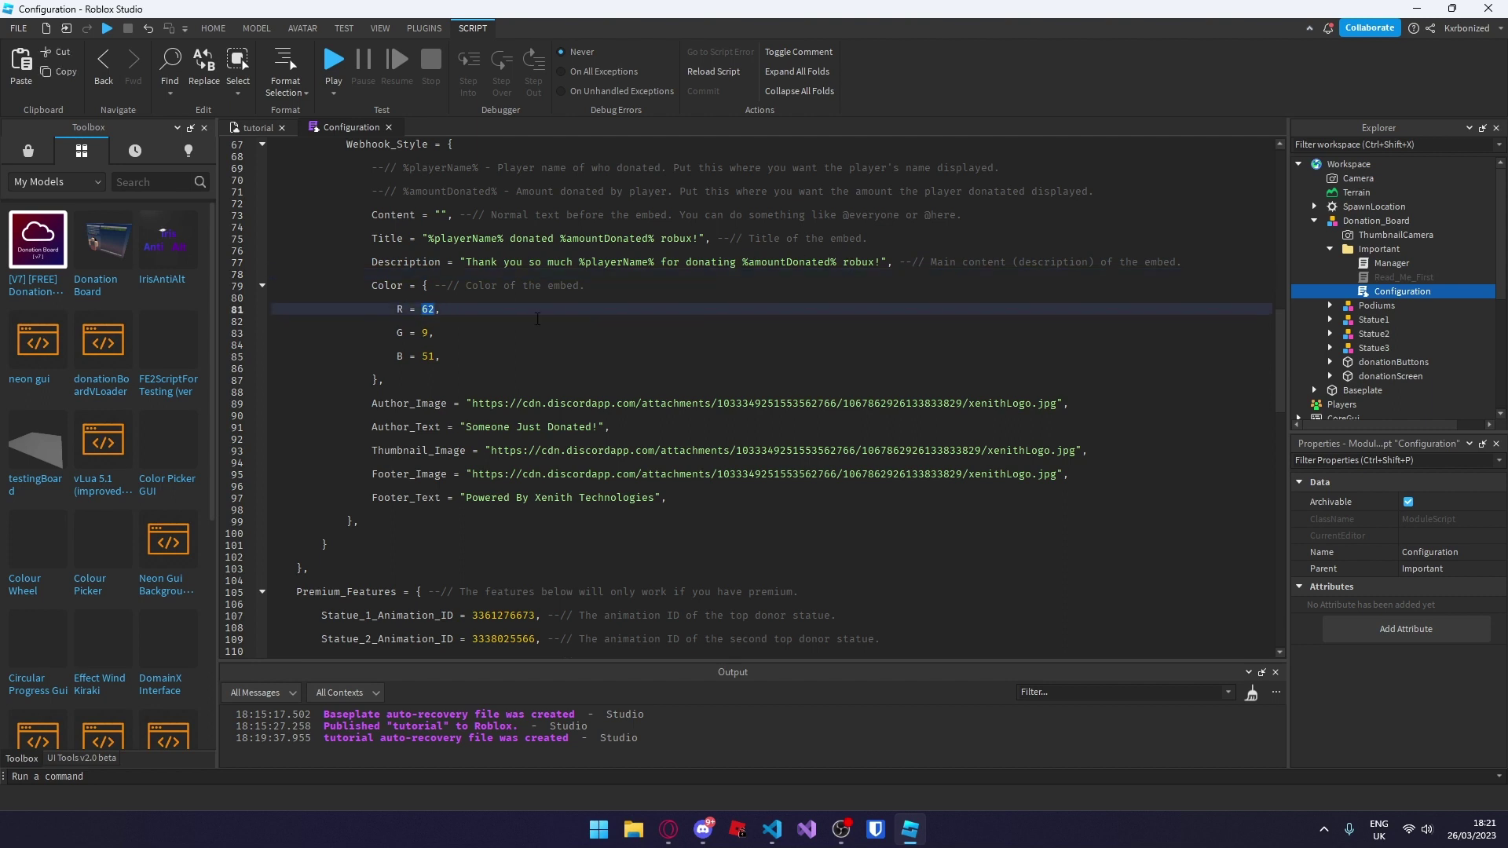
{"action": "key", "text": "BackSpace"}
{"action": "key", "text": "ctrl+z"}
{"action": "left_click", "coordinate": [538, 319]}
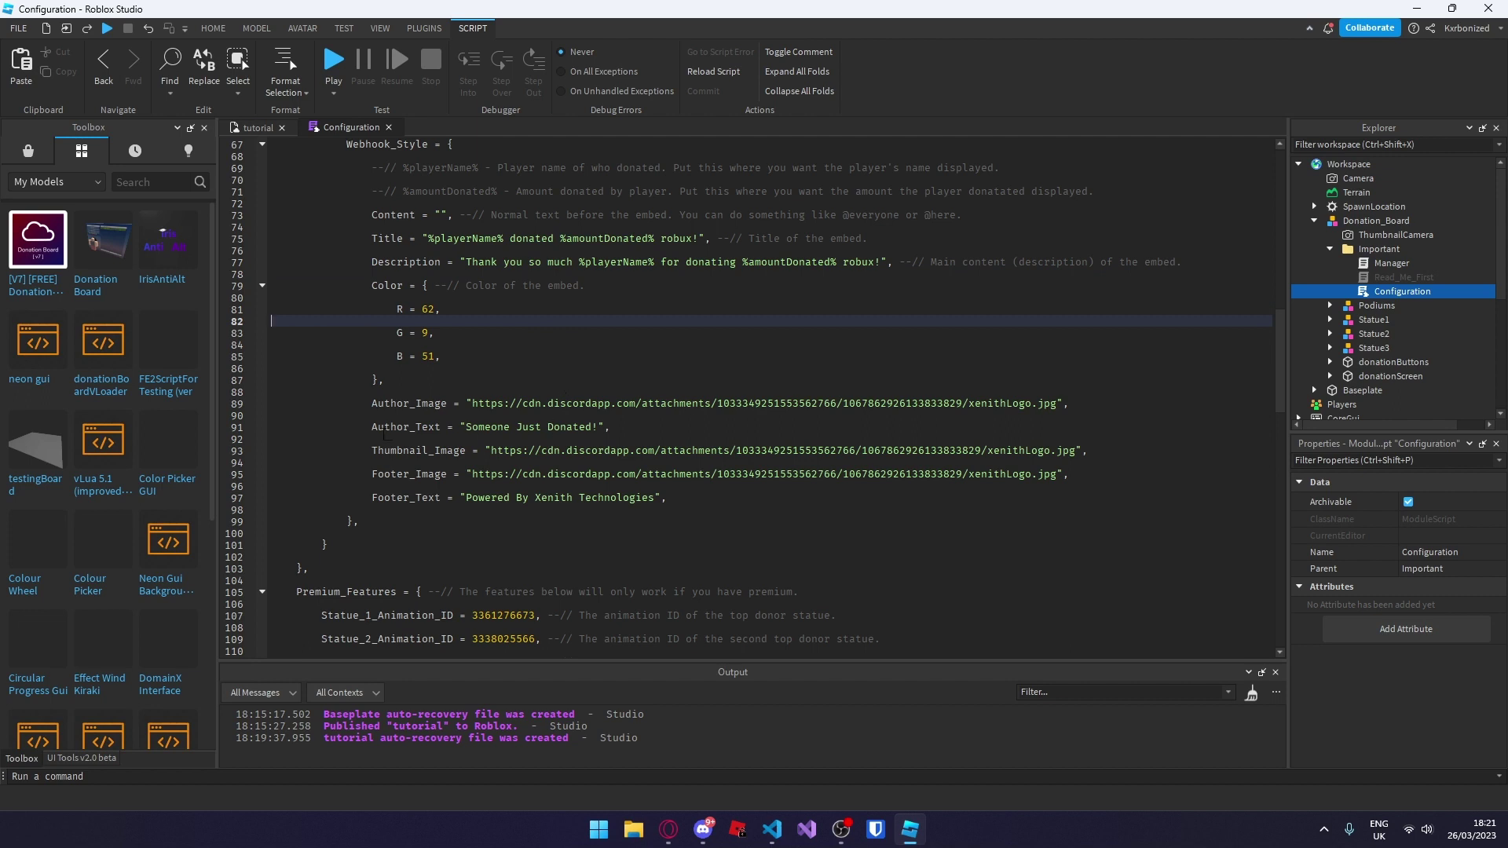
Examine the embed image and text settings and the Premium_Features section, and return to the tutorial place's 3D view
{"action": "scroll", "coordinate": [494, 401], "scroll_direction": "down", "scroll_amount": 1}
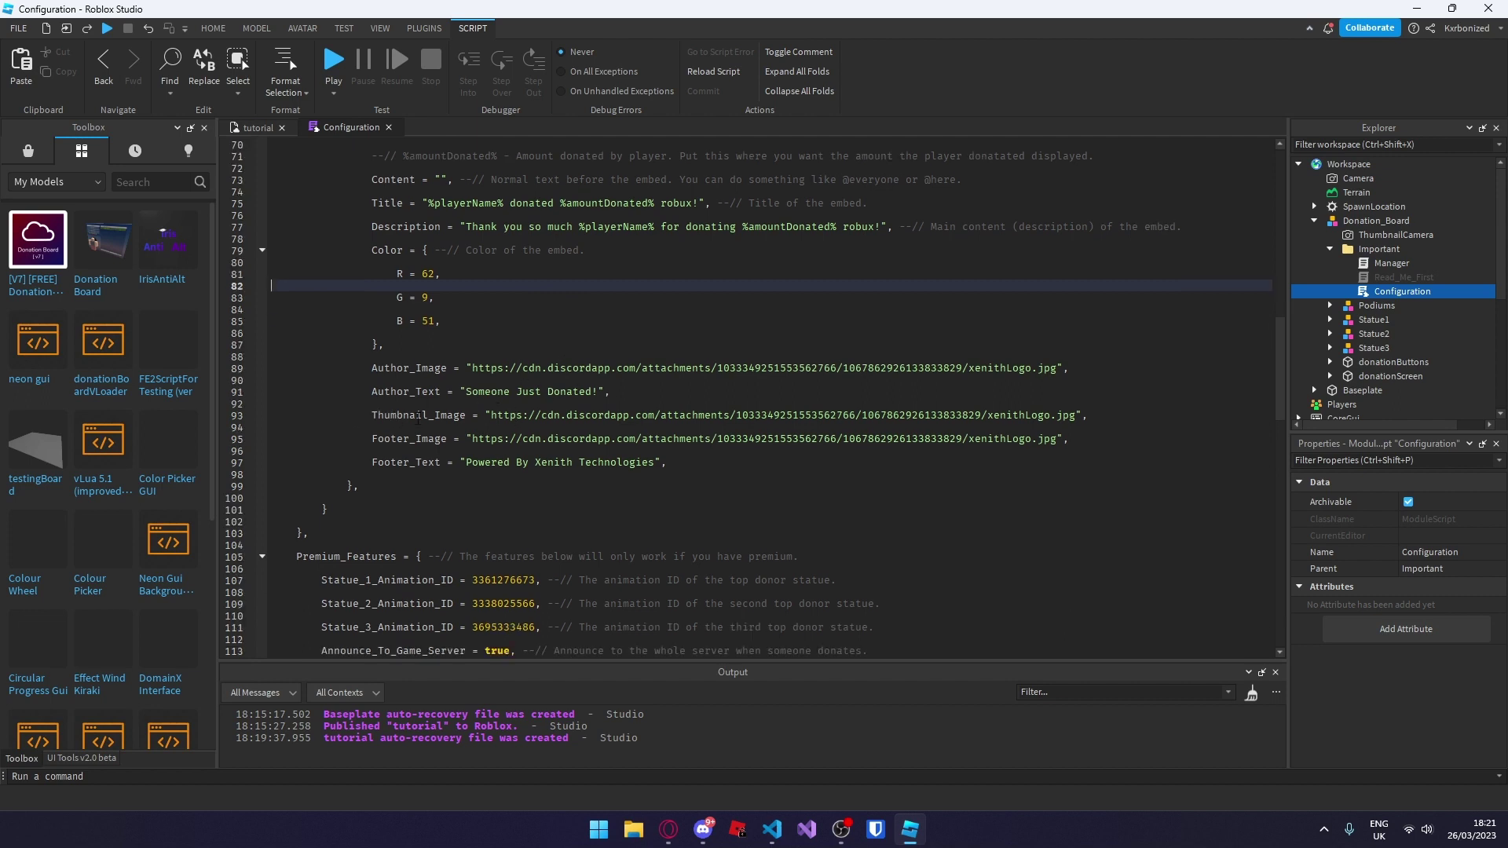
{"action": "scroll", "coordinate": [525, 396], "scroll_direction": "down", "scroll_amount": 7}
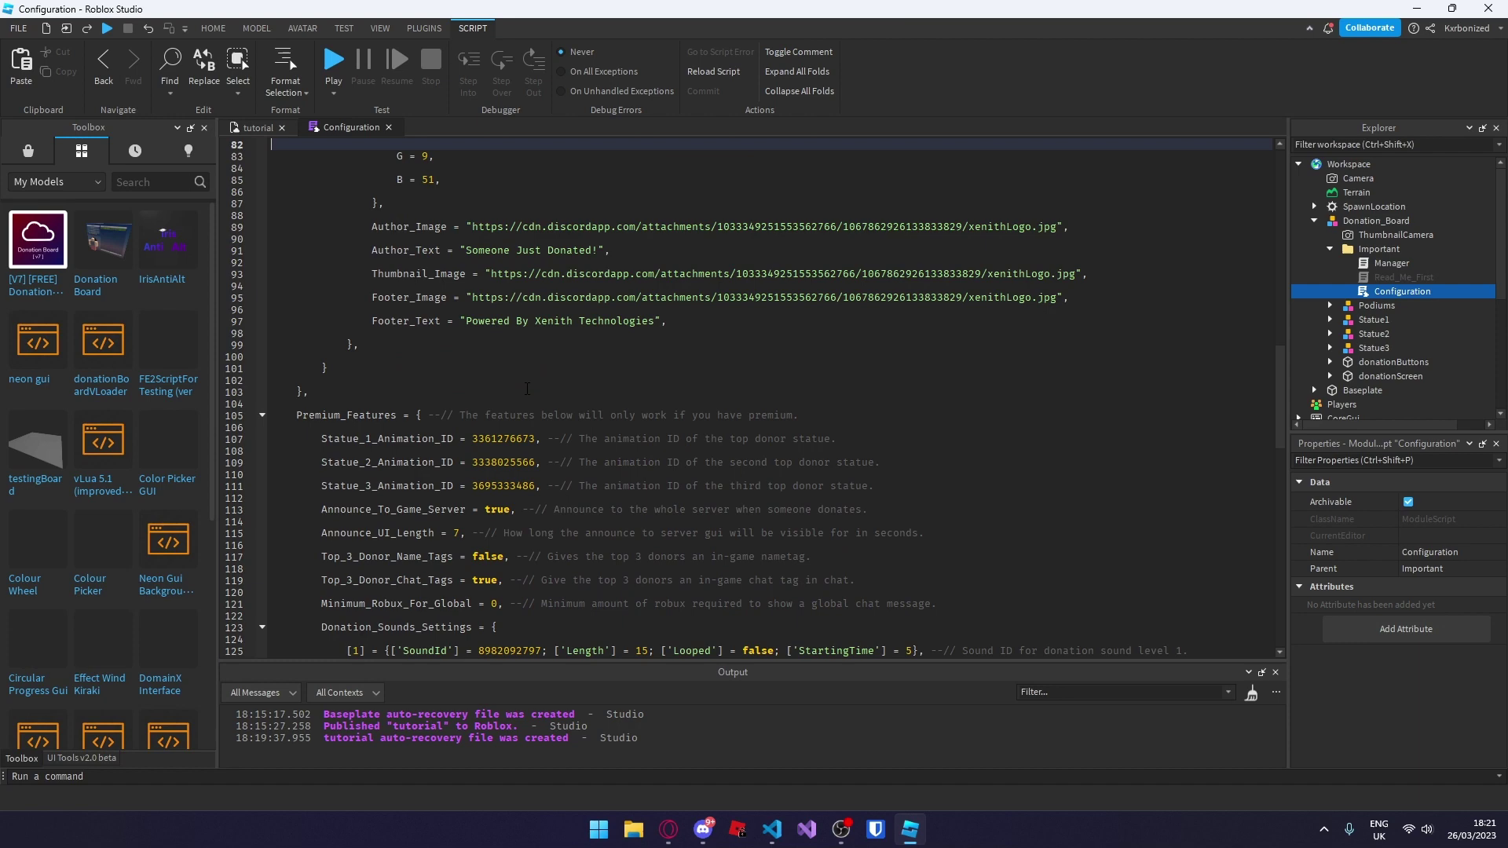
{"action": "left_click_drag", "start_coordinate": [292, 311], "coordinate": [361, 416]}
{"action": "scroll", "coordinate": [362, 416], "scroll_direction": "down", "scroll_amount": 2}
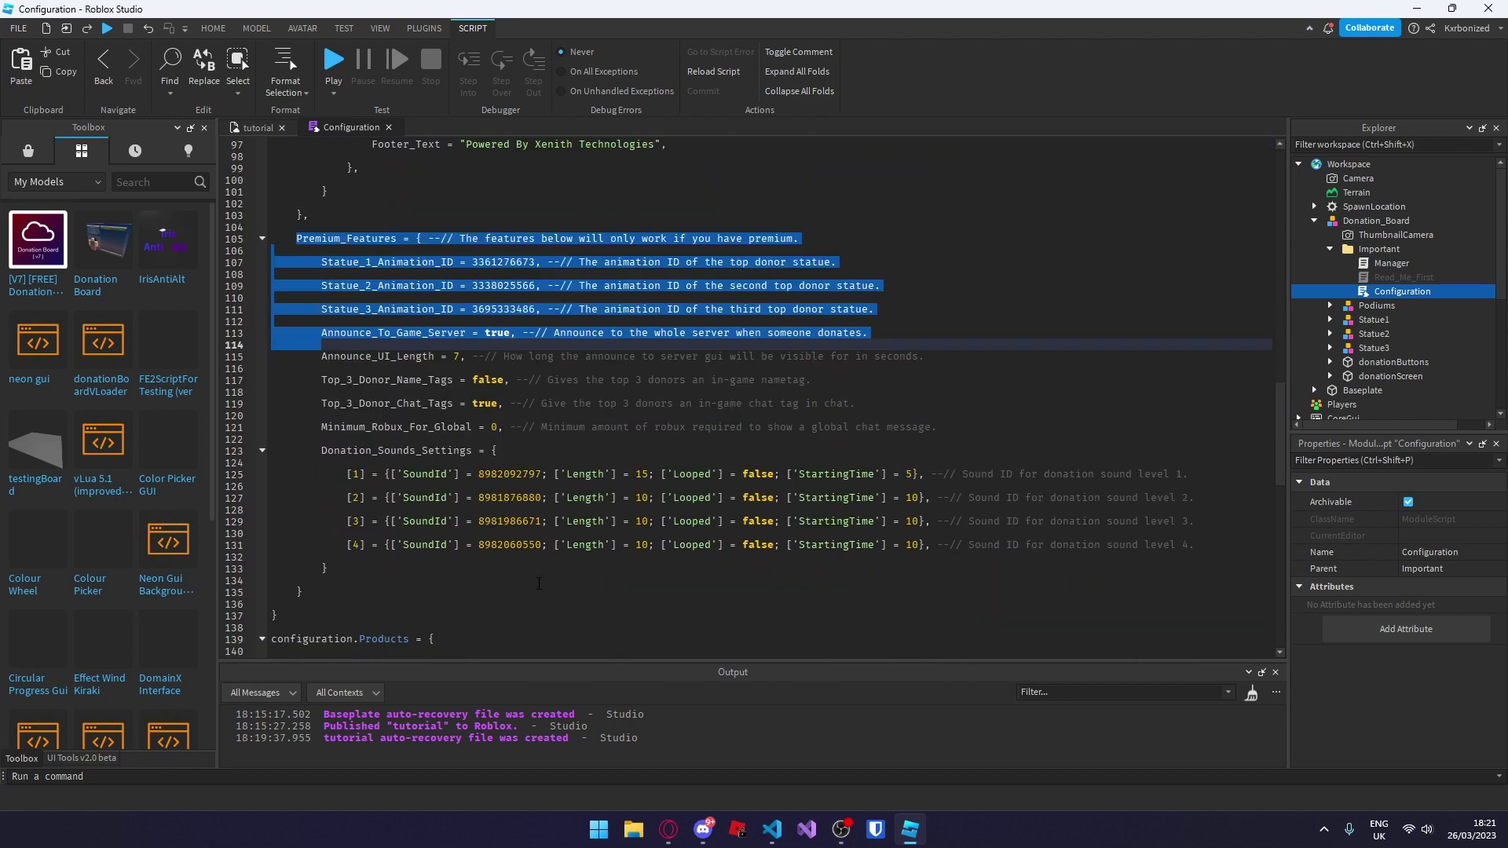
{"action": "left_click", "coordinate": [361, 580]}
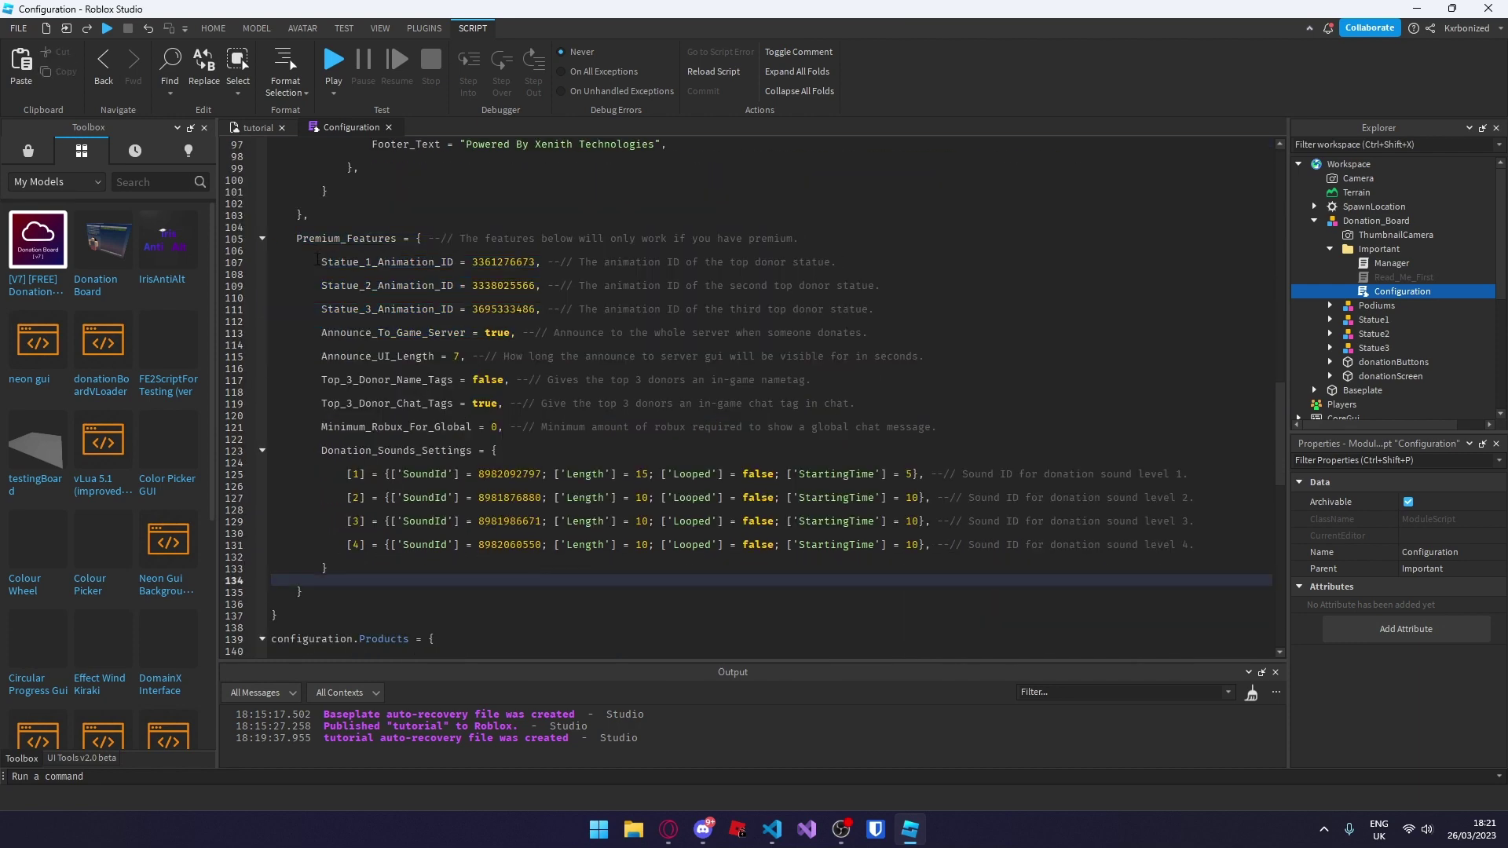
{"action": "left_click_drag", "start_coordinate": [317, 259], "coordinate": [574, 264]}
{"action": "left_click", "coordinate": [252, 128]}
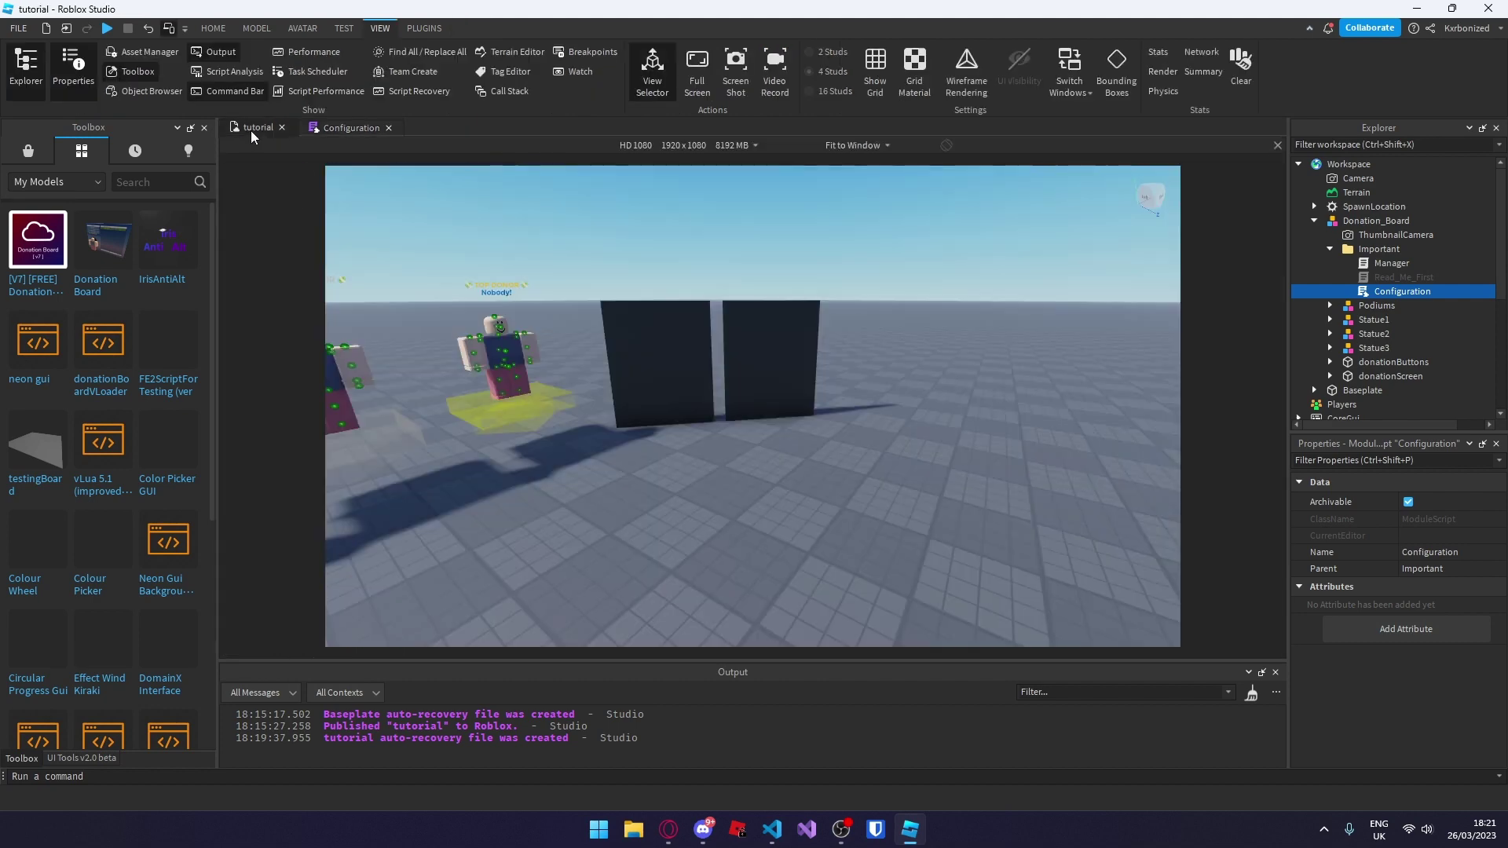
Return to the Configuration script and examine the statue animation IDs and the Announce_To_Game_Server setting in Premium_Features
{"action": "right_click_drag", "start_coordinate": [780, 465], "coordinate": [779, 459]}
{"action": "left_click", "coordinate": [779, 459]}
{"action": "left_click", "coordinate": [331, 132]}
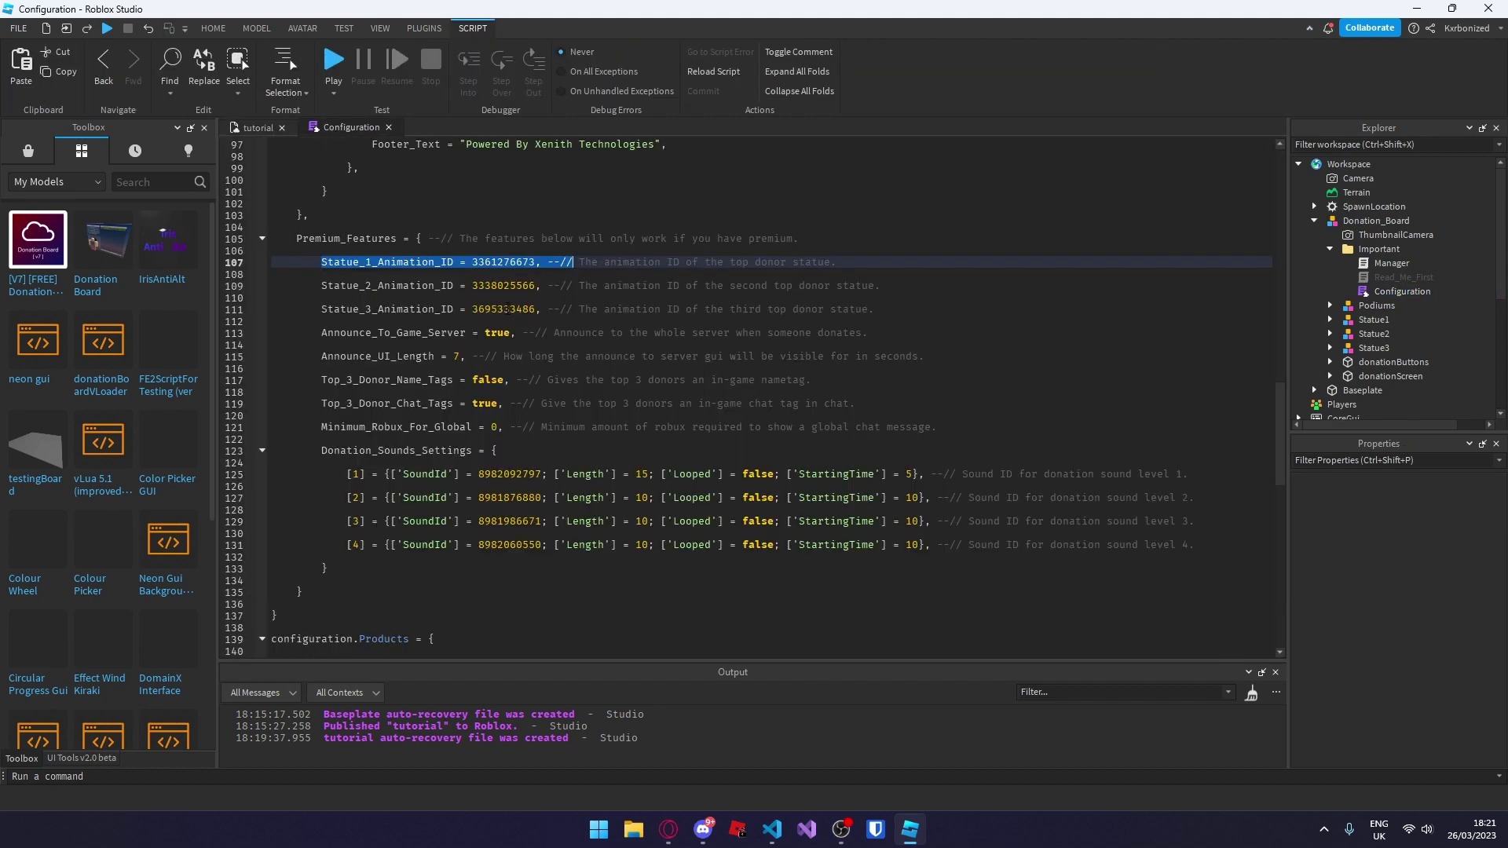
{"action": "left_click", "coordinate": [579, 309]}
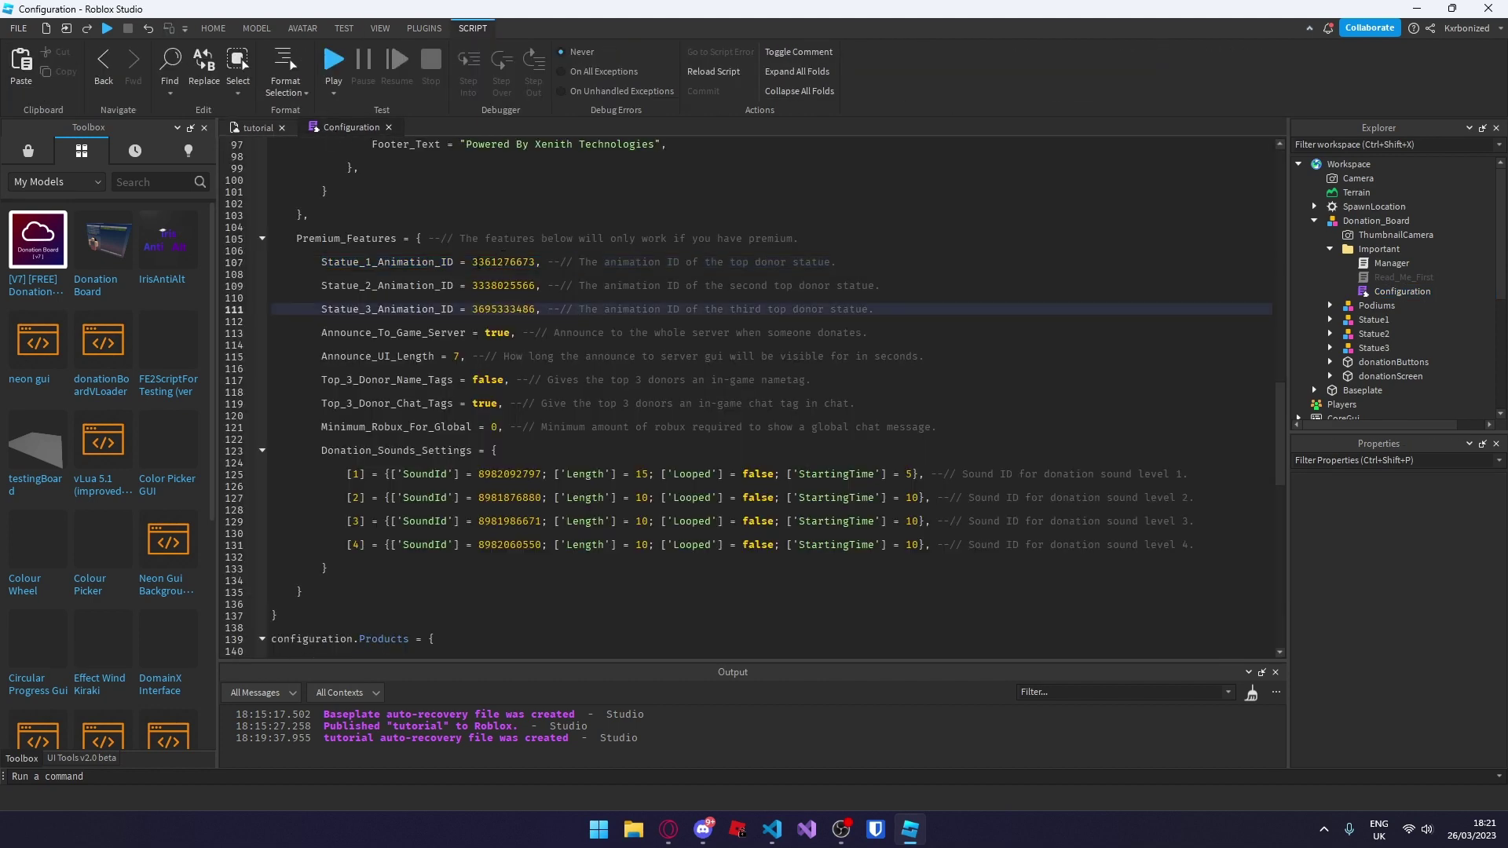
{"action": "scroll", "coordinate": [512, 301], "scroll_direction": "down", "scroll_amount": 1}
{"action": "left_click_drag", "start_coordinate": [321, 298], "coordinate": [464, 299]}
{"action": "left_click", "coordinate": [496, 309]}
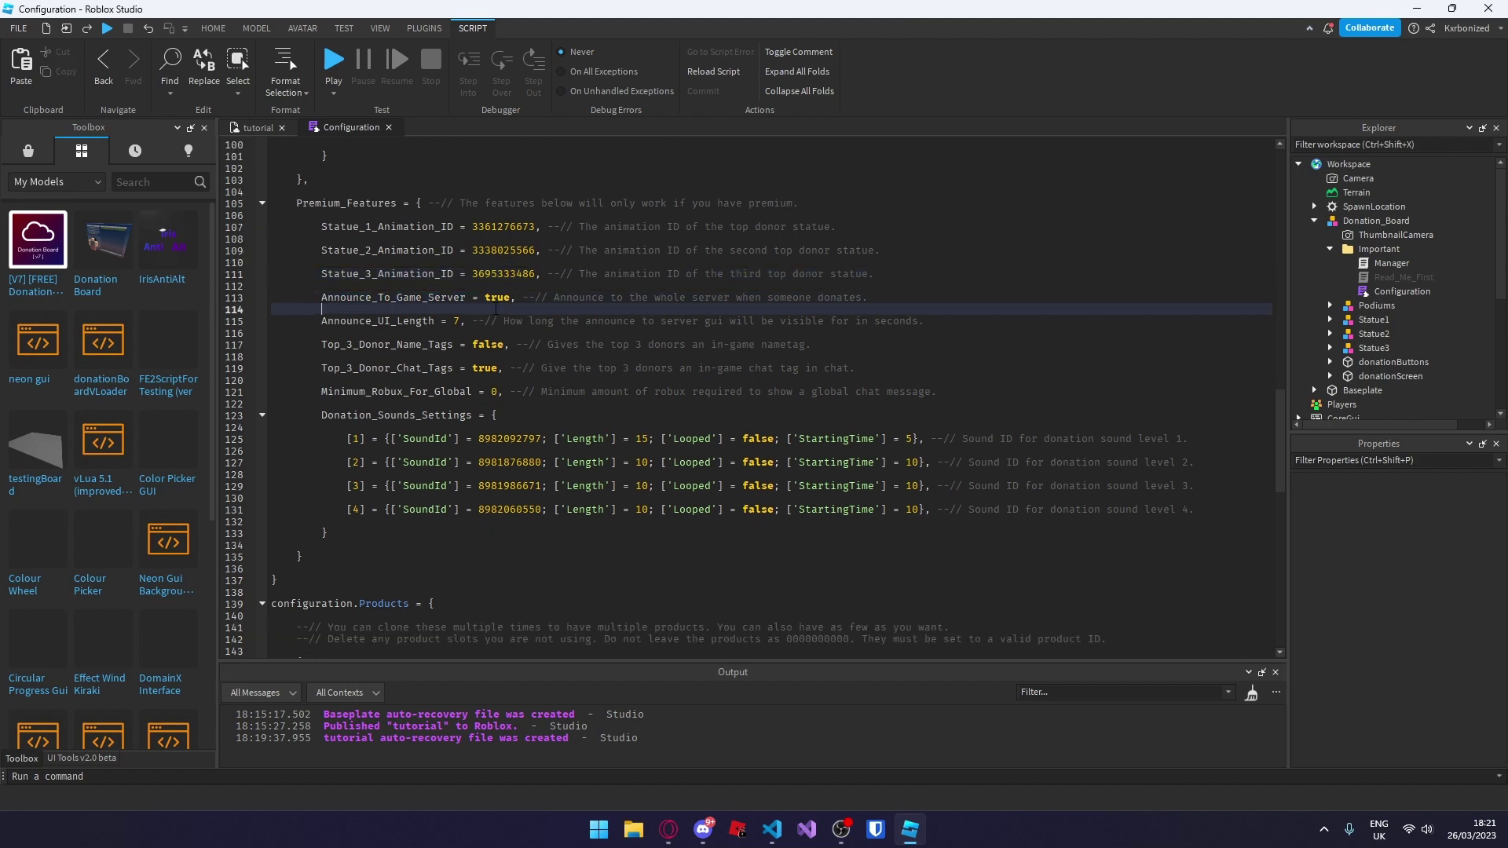
{"action": "left_click", "coordinate": [241, 133]}
{"action": "left_click", "coordinate": [351, 127]}
Set Announce_UI_Length to 3 and Top_3_Donor_Name_Tags to true in the Premium_Features section
{"action": "scroll", "coordinate": [539, 352], "scroll_direction": "down", "scroll_amount": 1}
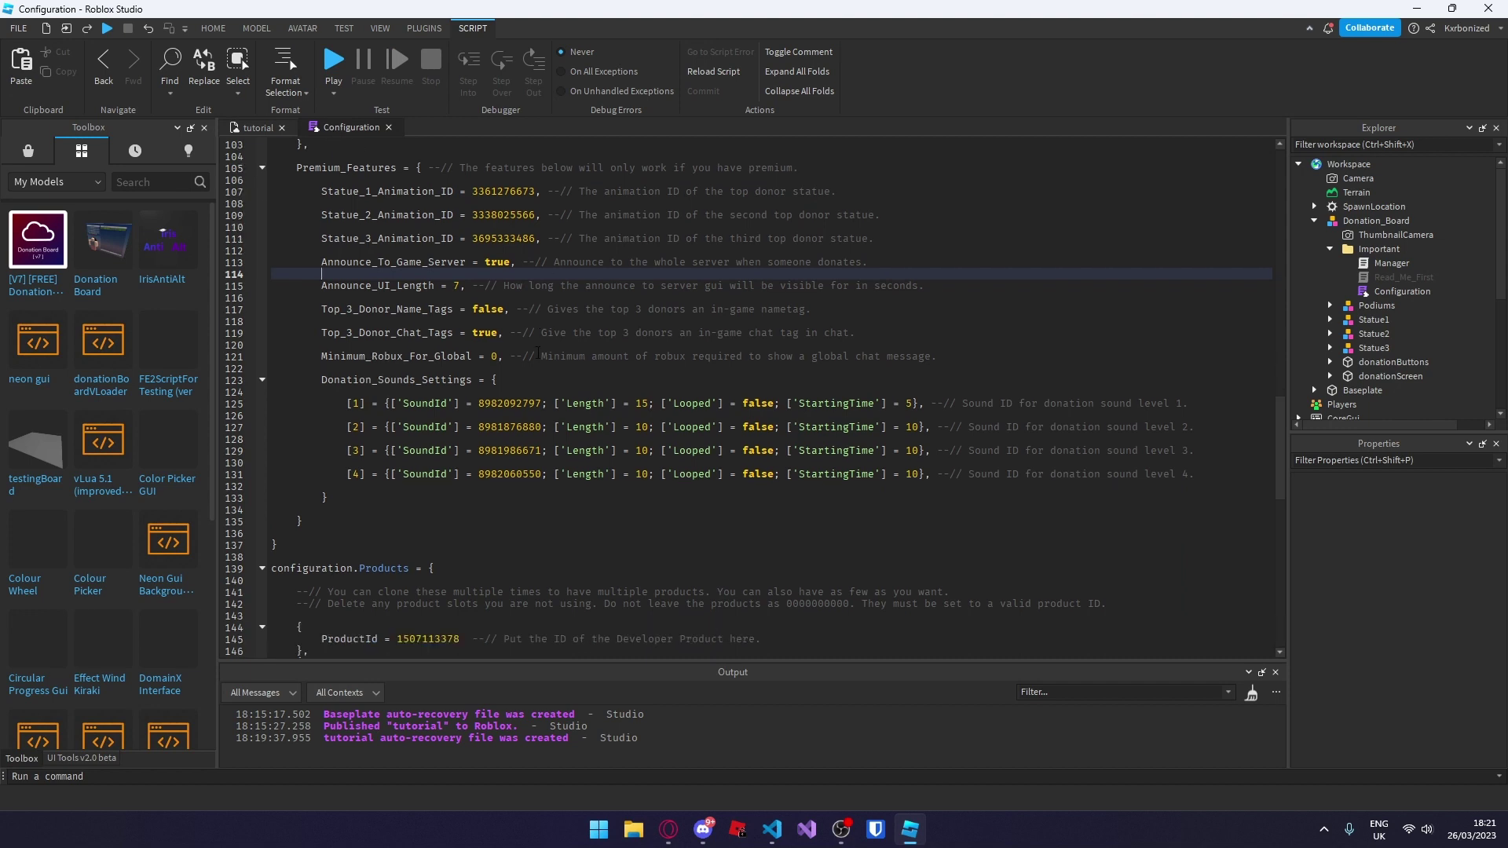
{"action": "left_click", "coordinate": [462, 284]}
{"action": "key", "text": "BackSpace"}
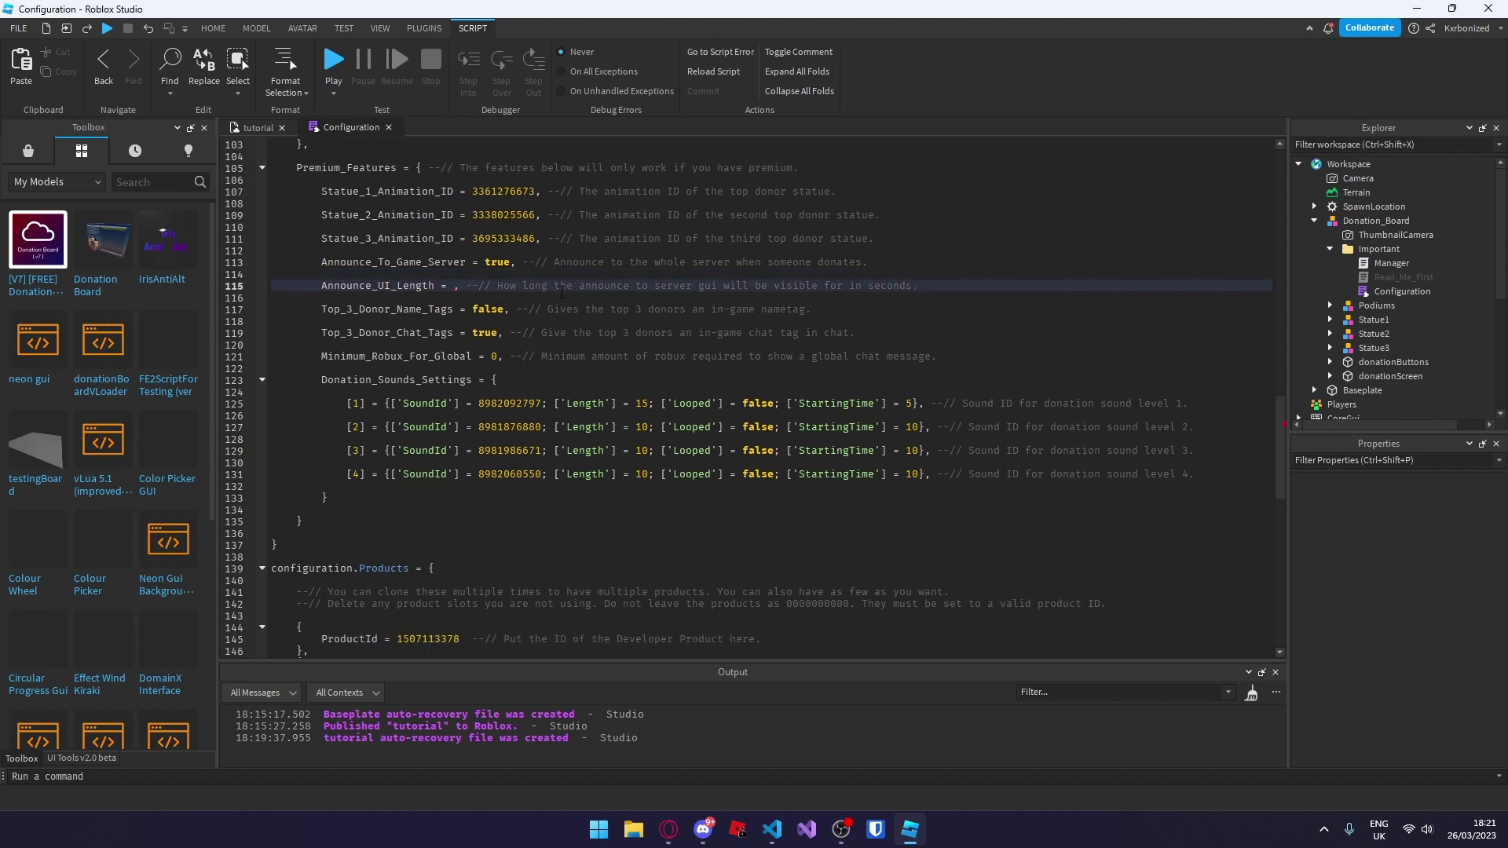
{"action": "type", "text": "3"}
{"action": "left_click", "coordinate": [854, 339]}
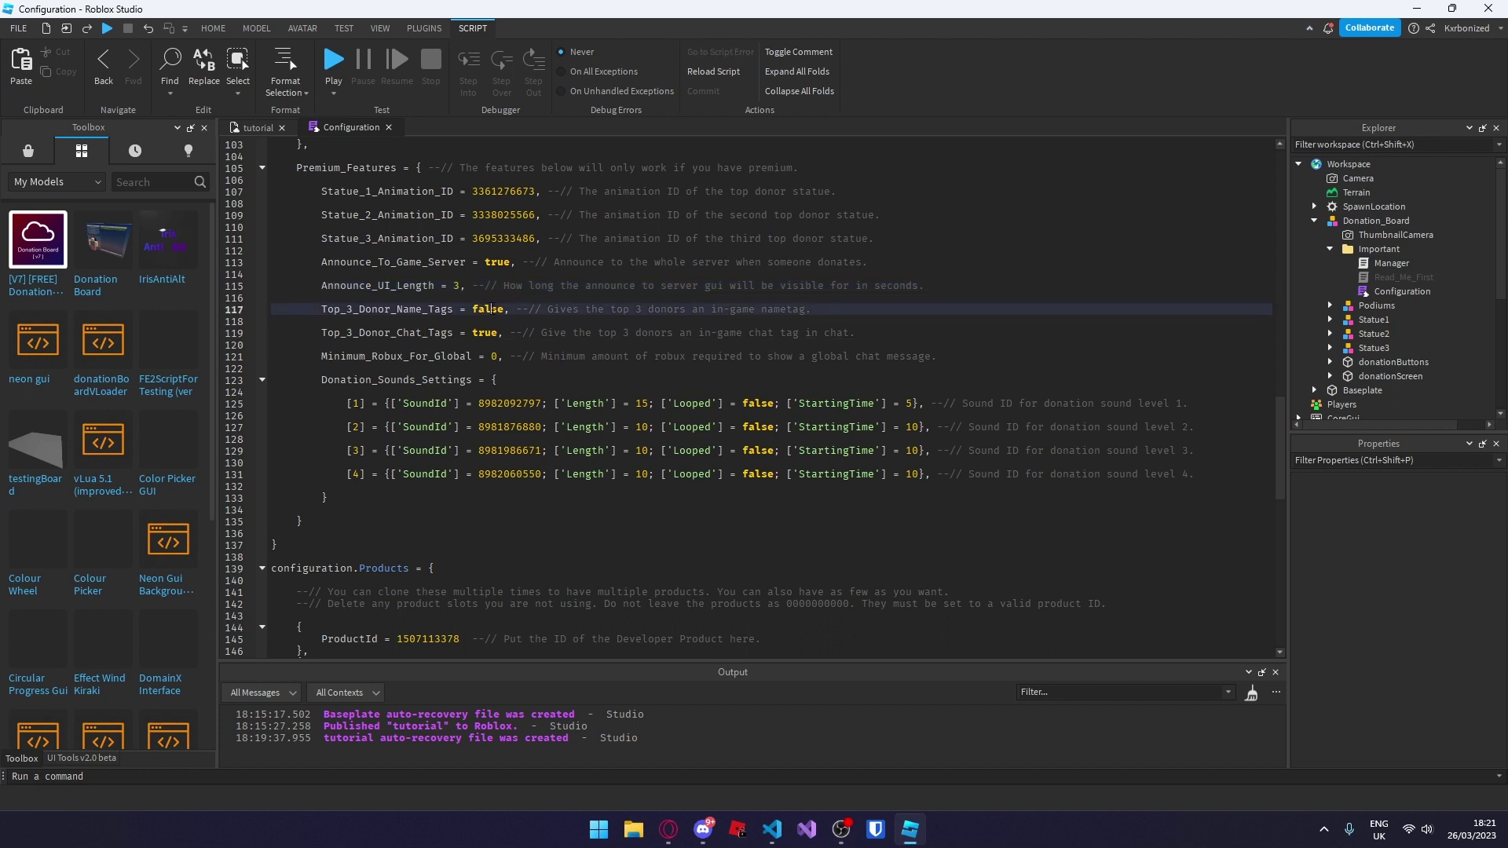
{"action": "double_click", "coordinate": [486, 308]}
{"action": "type", "text": "true"}
{"action": "left_click", "coordinate": [850, 318]}
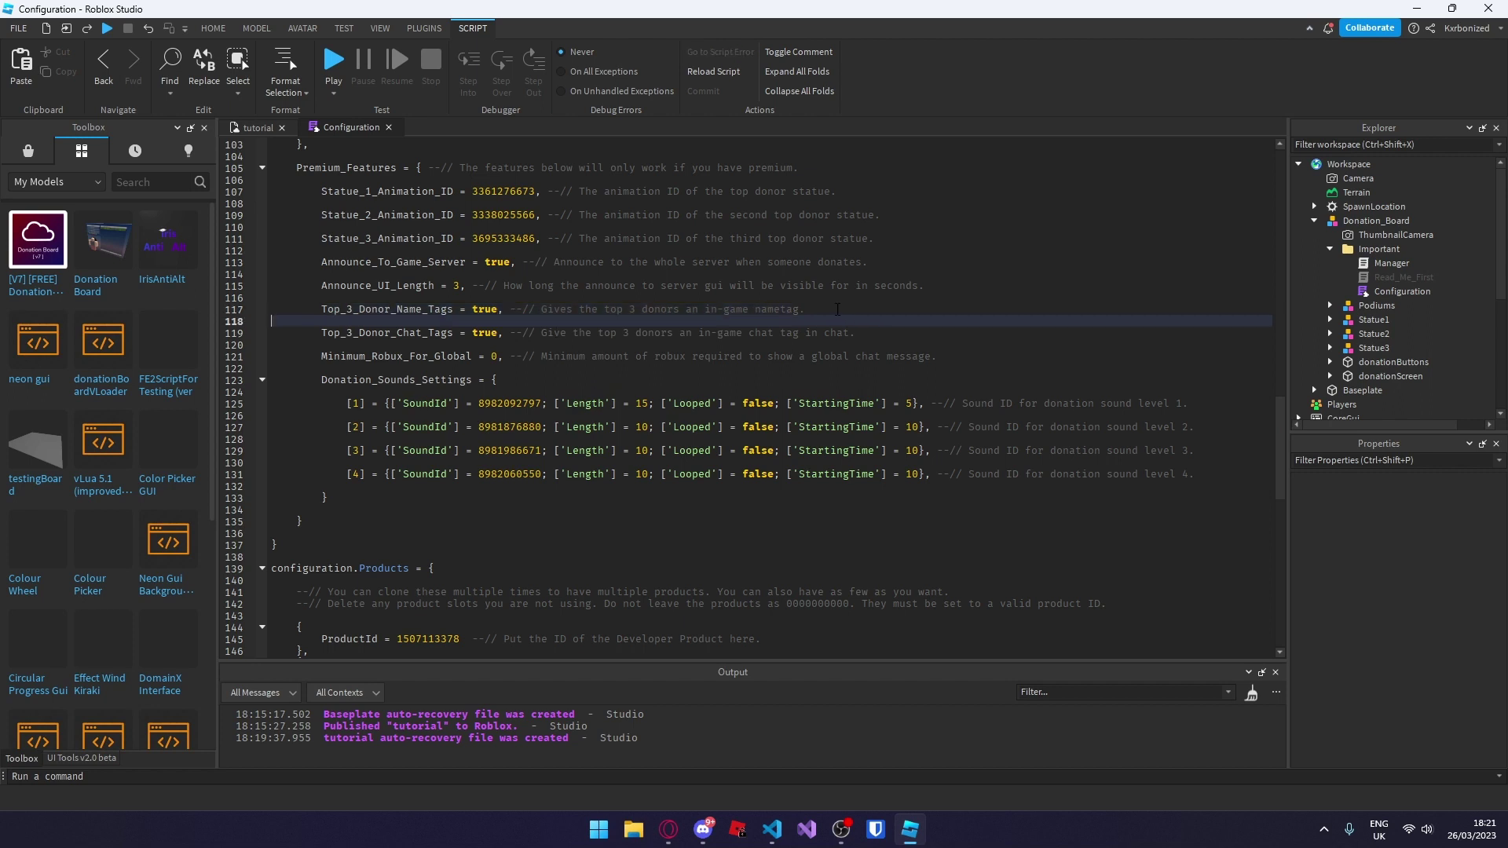
Examine the Top_3_Donor_Chat_Tags and Minimum_Robux_For_Global settings and compare them with Global_Chat_Message further up in the script
{"action": "left_click", "coordinate": [337, 342]}
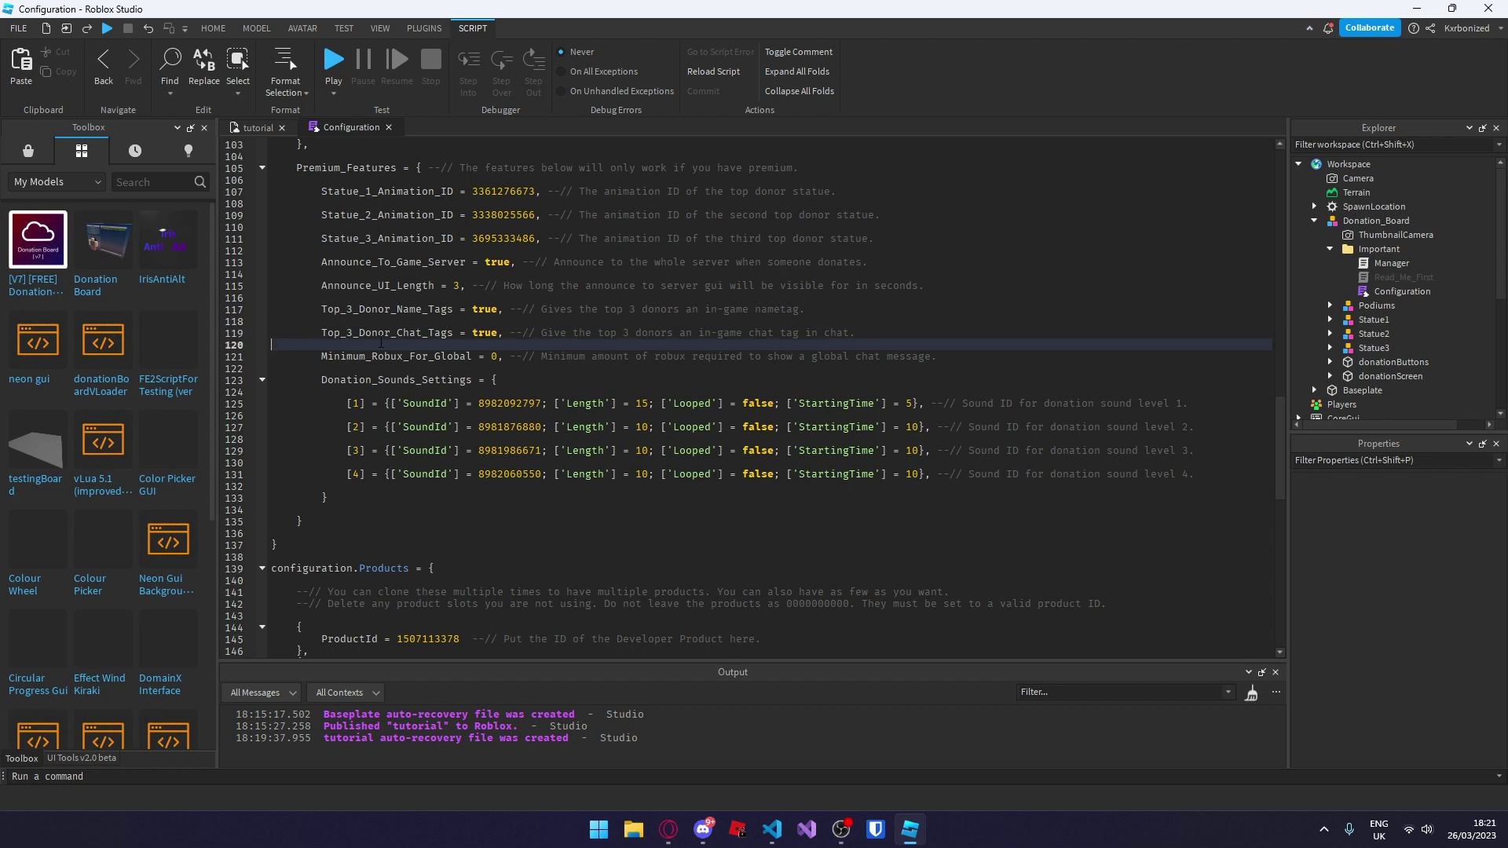
{"action": "scroll", "coordinate": [381, 342], "scroll_direction": "down", "scroll_amount": 1}
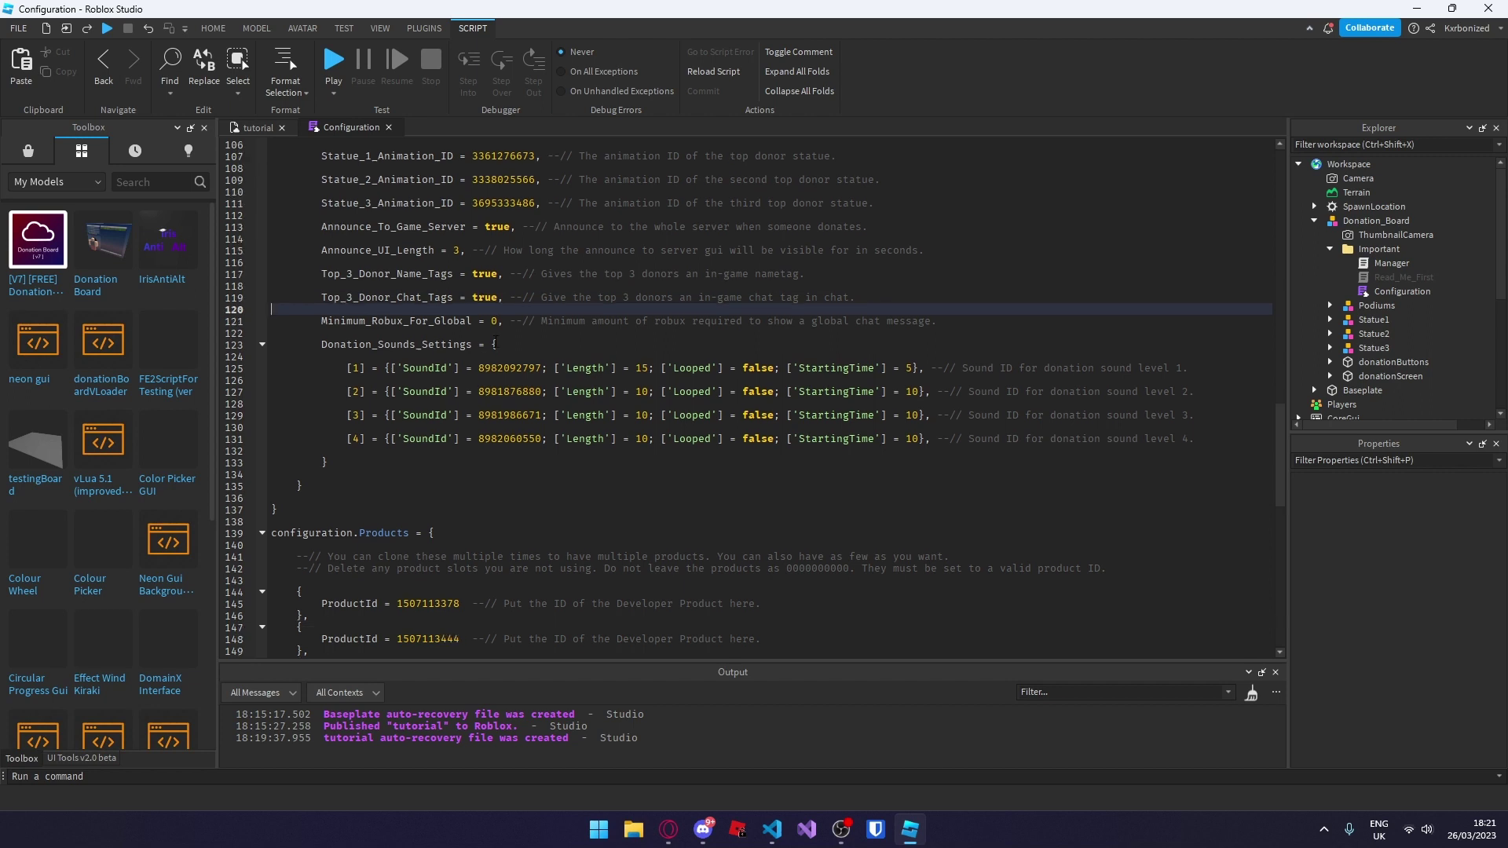
{"action": "left_click_drag", "start_coordinate": [321, 320], "coordinate": [436, 321]}
{"action": "left_click", "coordinate": [471, 334]}
{"action": "scroll", "coordinate": [539, 344], "scroll_direction": "up", "scroll_amount": 1}
{"action": "scroll", "coordinate": [539, 343], "scroll_direction": "up", "scroll_amount": 17}
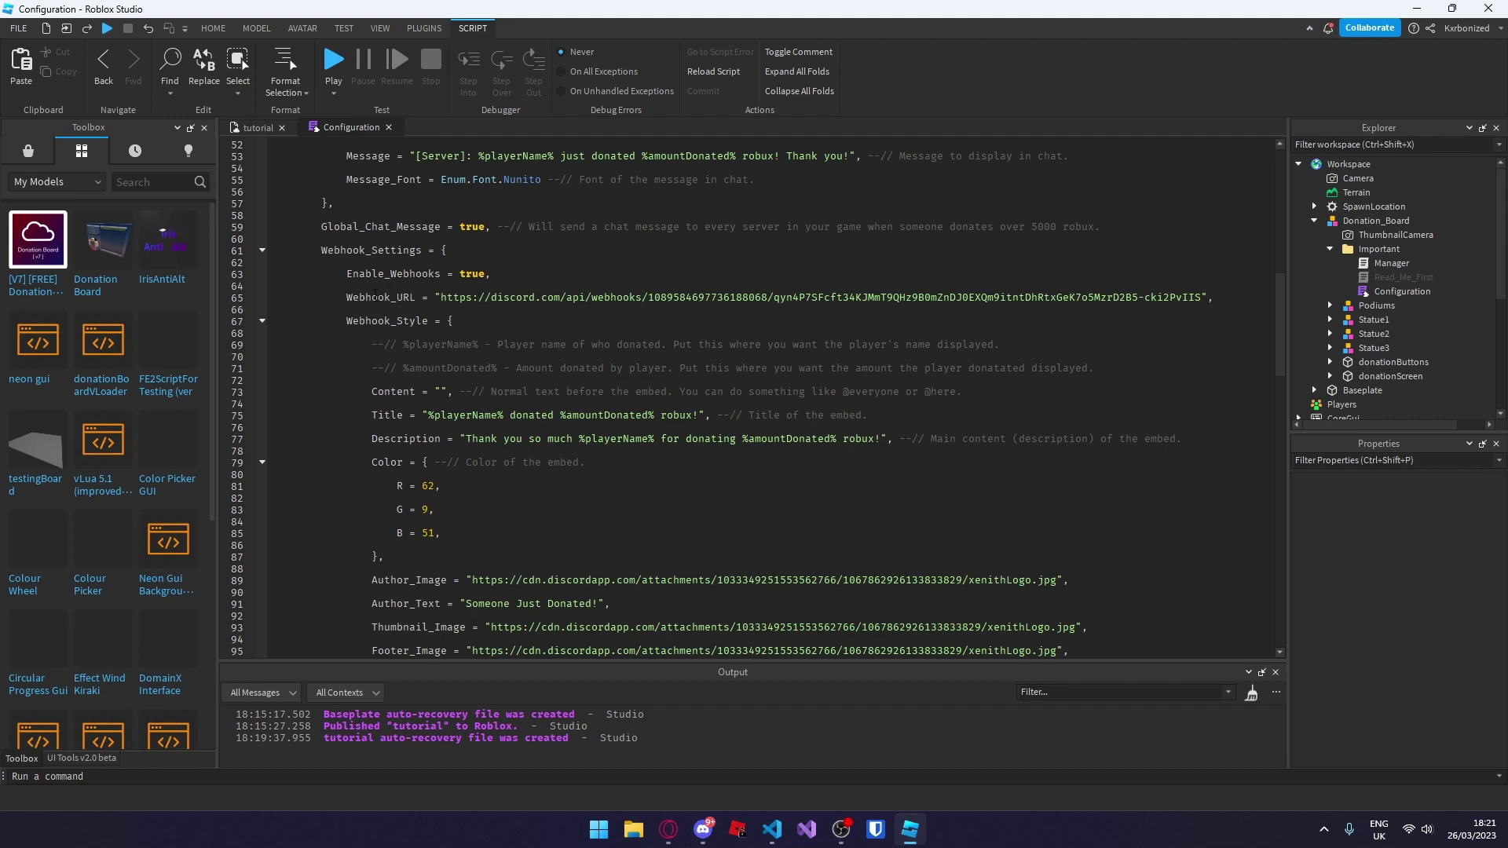
{"action": "left_click_drag", "start_coordinate": [321, 226], "coordinate": [693, 227]}
{"action": "left_click", "coordinate": [680, 249]}
{"action": "scroll", "coordinate": [599, 437], "scroll_direction": "down", "scroll_amount": 11}
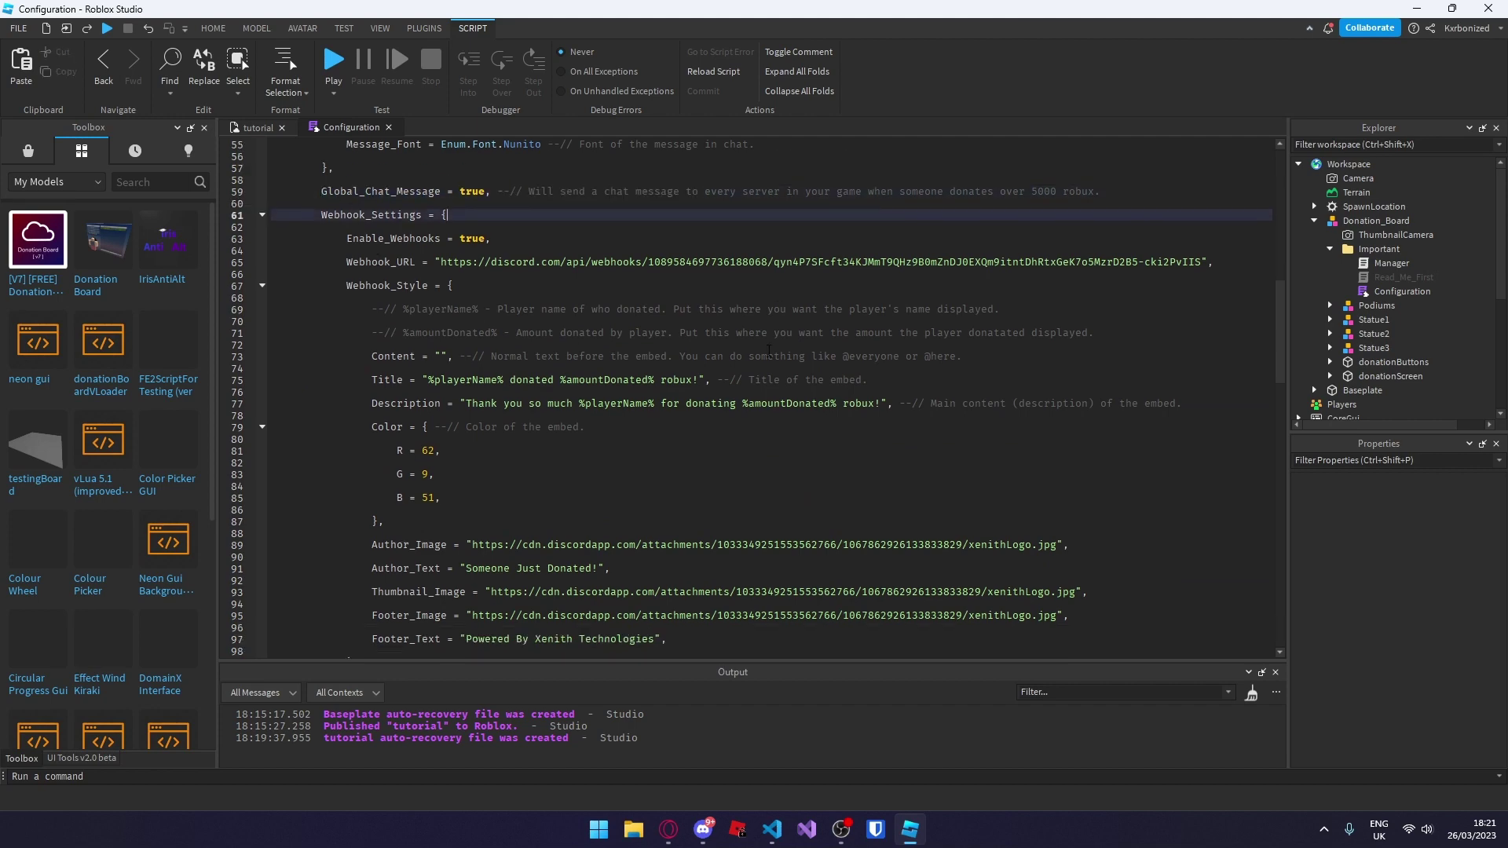
{"action": "scroll", "coordinate": [488, 473], "scroll_direction": "down", "scroll_amount": 3}
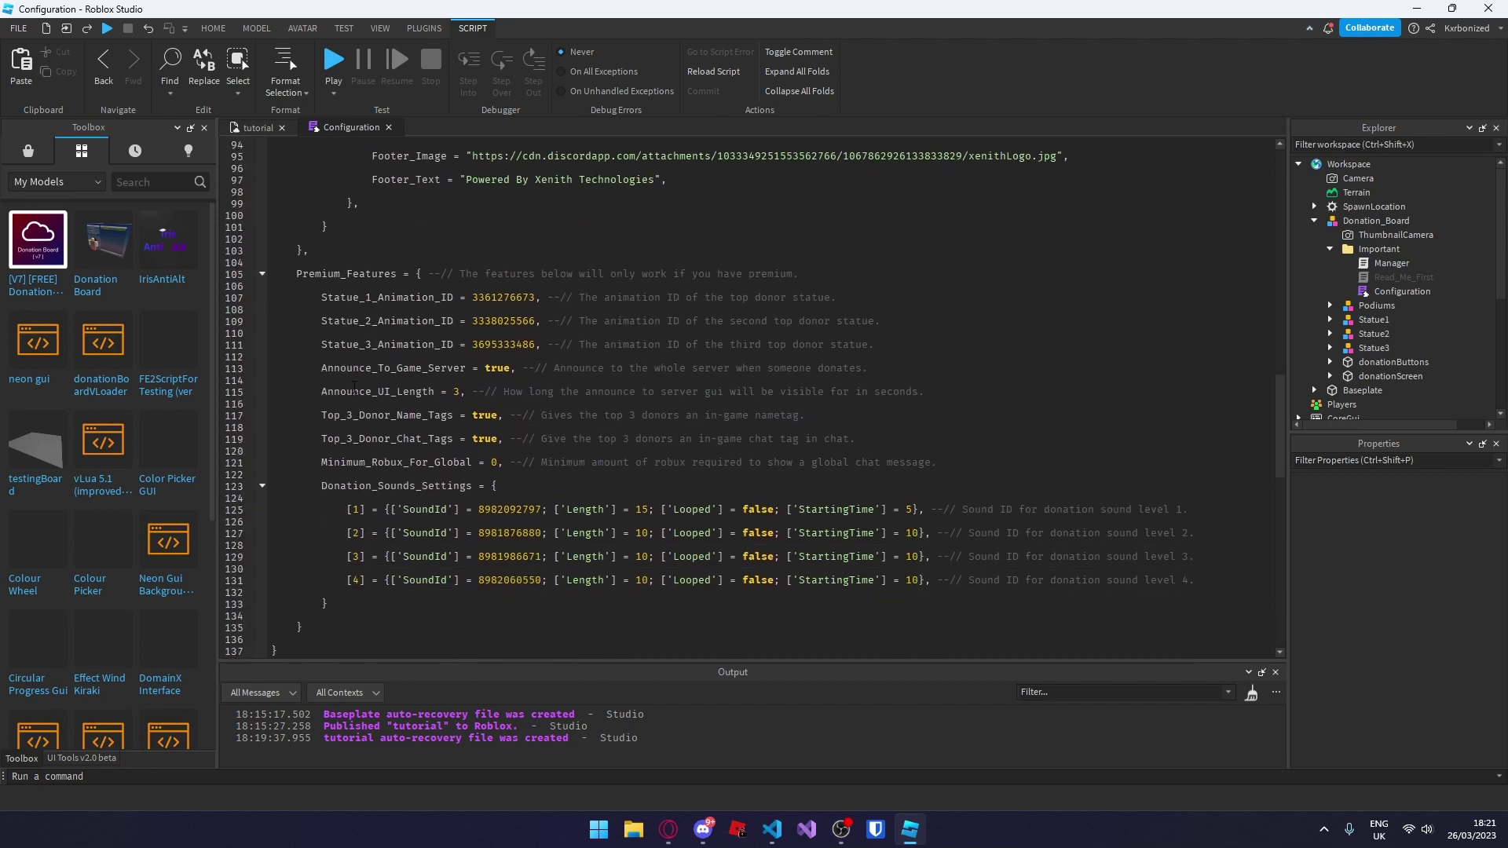
Set Minimum_Robux_For_Global to 100 in the Premium_Features section
{"action": "scroll", "coordinate": [539, 379], "scroll_direction": "down", "scroll_amount": 1}
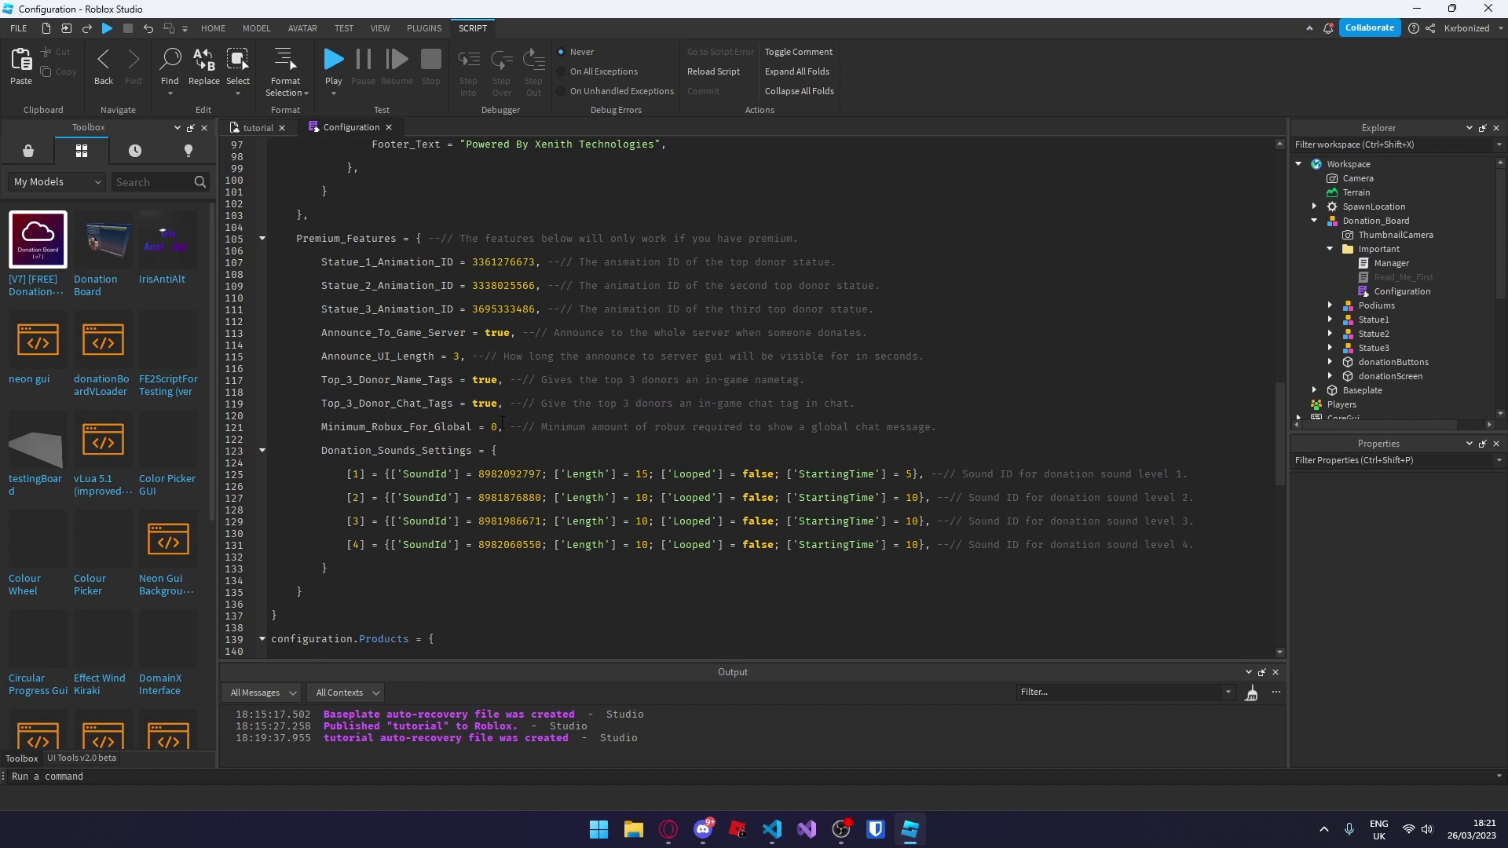
{"action": "left_click", "coordinate": [499, 426]}
{"action": "key", "text": "BackSpace"}
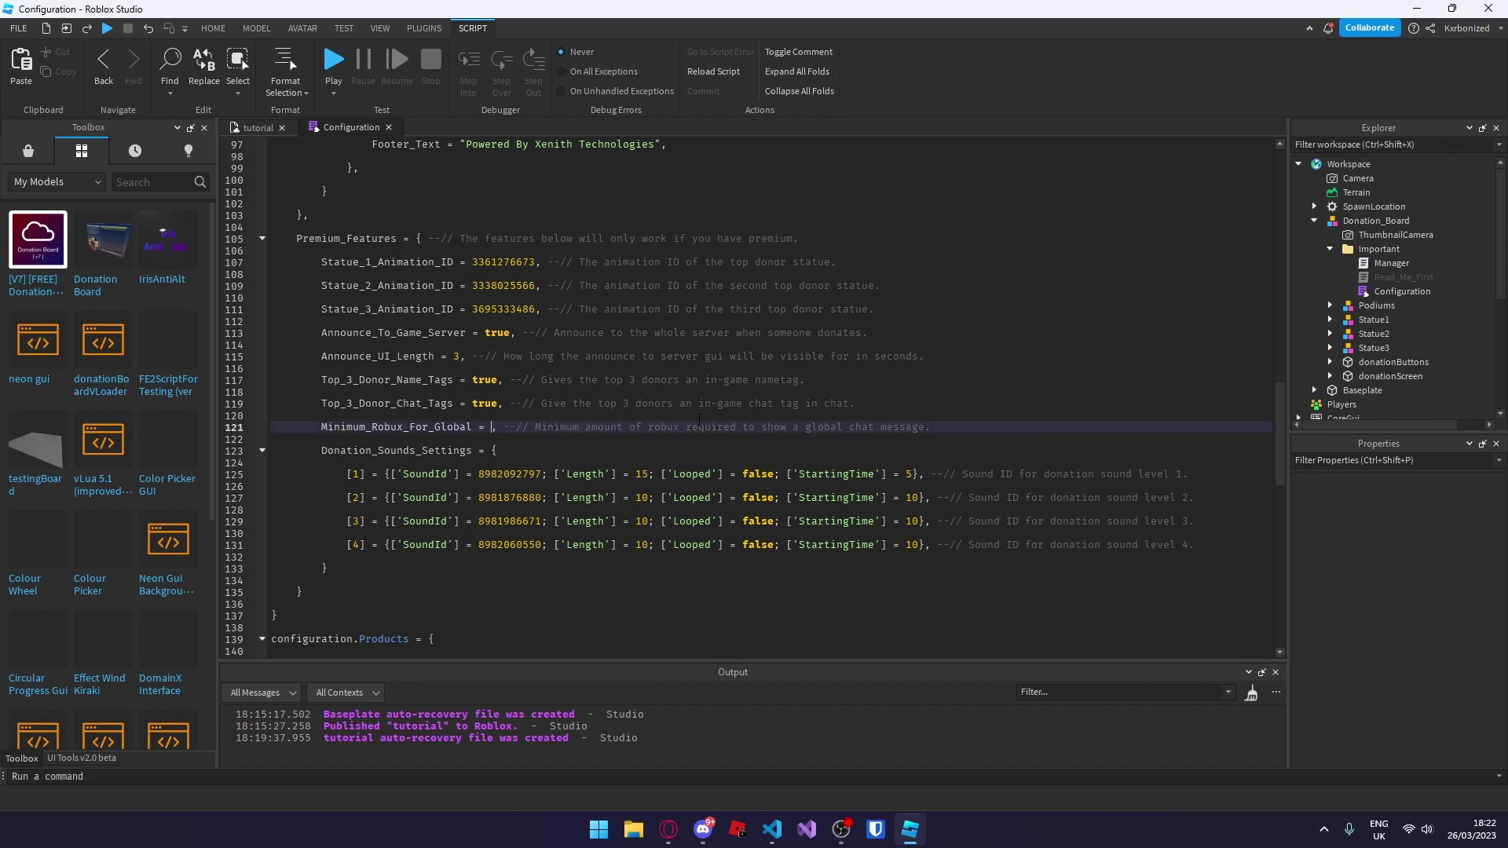
{"action": "type", "text": "100"}
{"action": "left_click", "coordinate": [535, 452]}
Examine the SoundId and Looped values in Donation_Sounds_Settings and the configuration.Callback block near the script's end
{"action": "scroll", "coordinate": [534, 456], "scroll_direction": "down", "scroll_amount": 2}
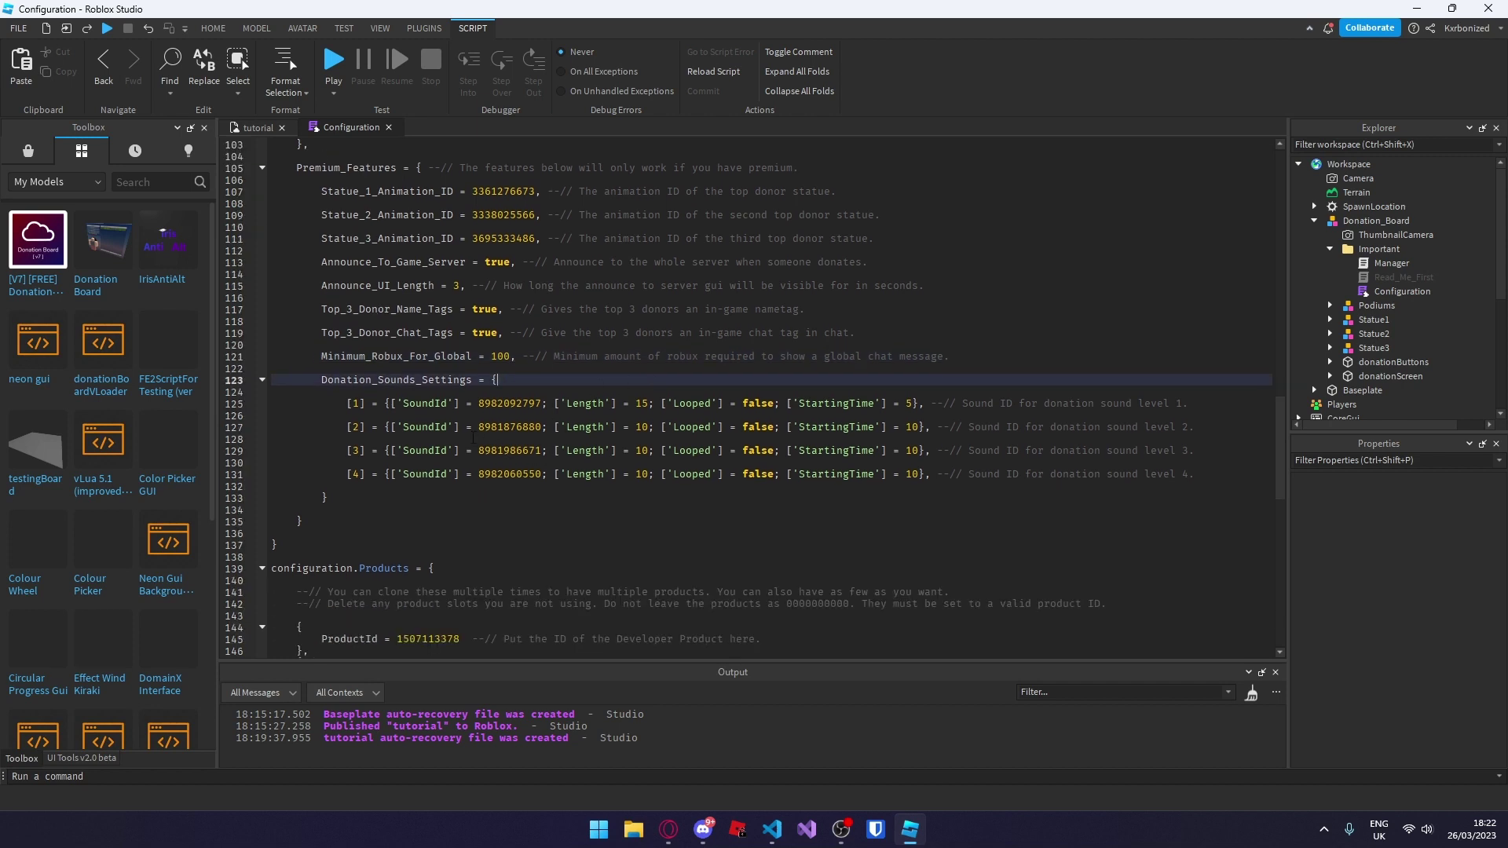
{"action": "scroll", "coordinate": [447, 417], "scroll_direction": "down", "scroll_amount": 2}
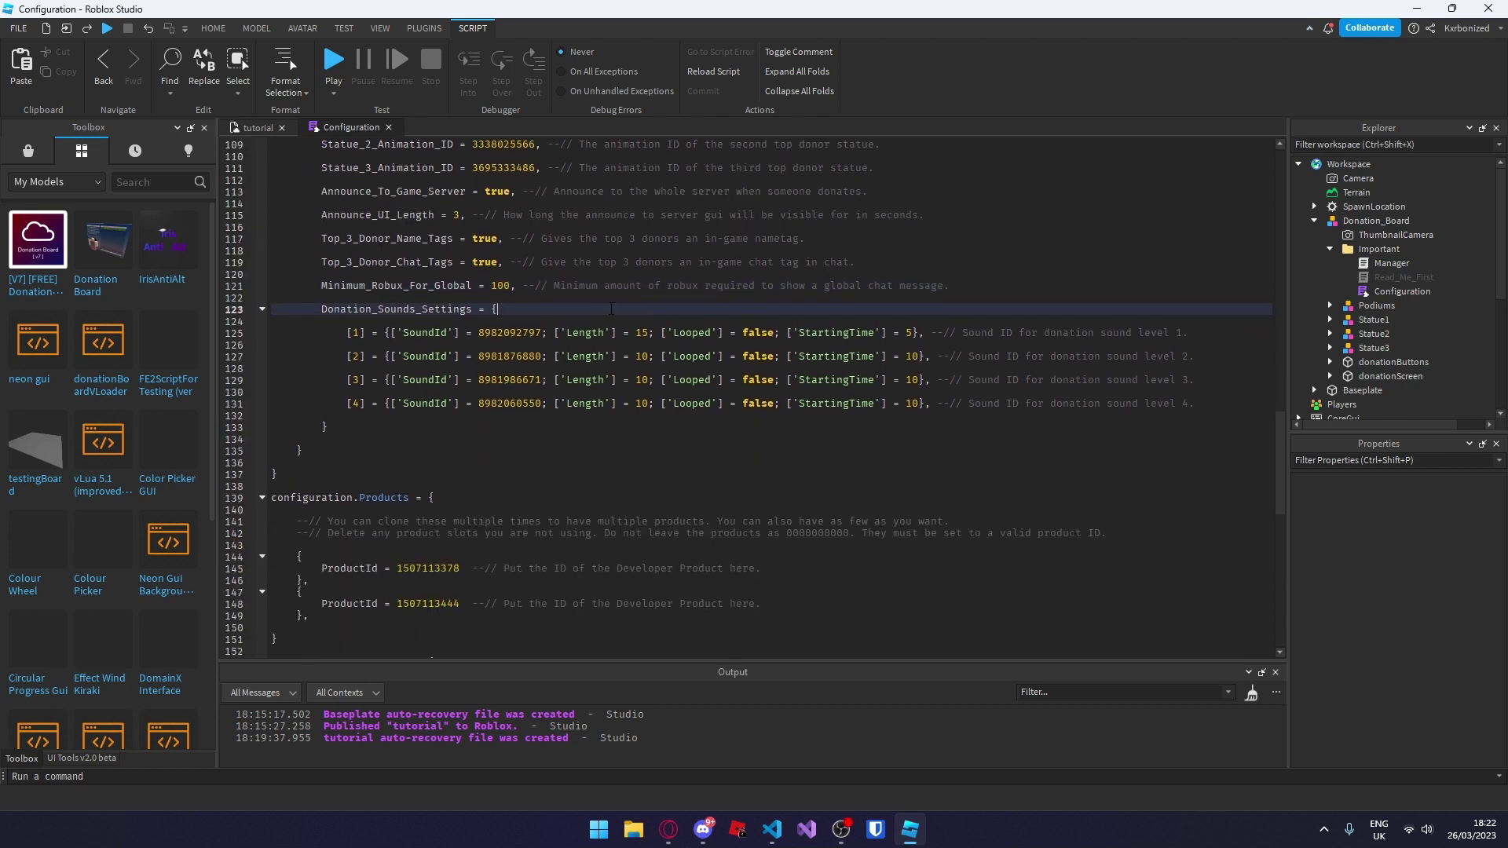
{"action": "double_click", "coordinate": [490, 335]}
{"action": "left_click", "coordinate": [569, 450]}
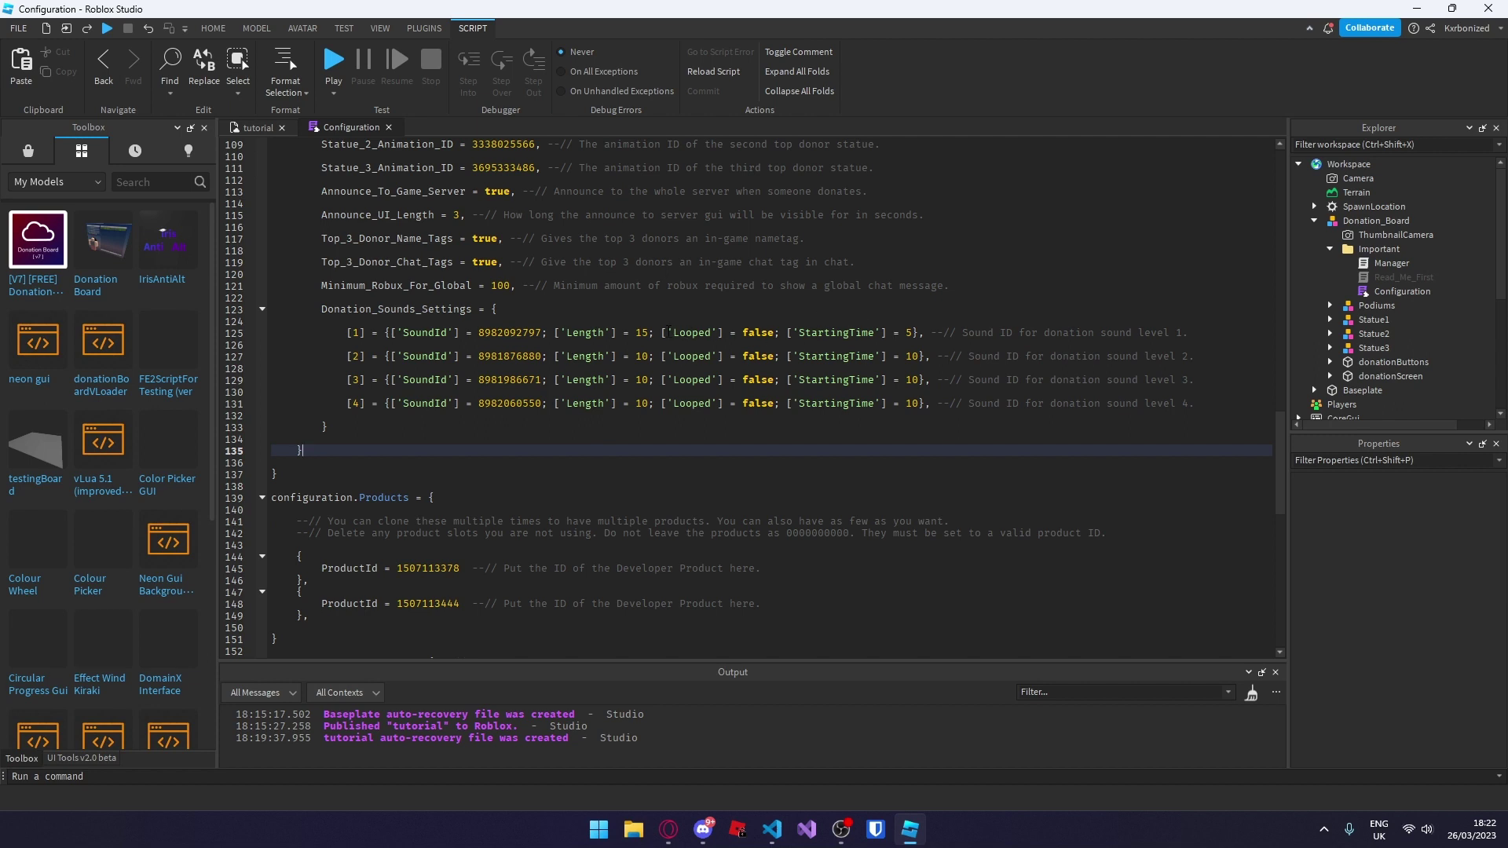
{"action": "left_click", "coordinate": [711, 332]}
{"action": "left_click", "coordinate": [791, 431]}
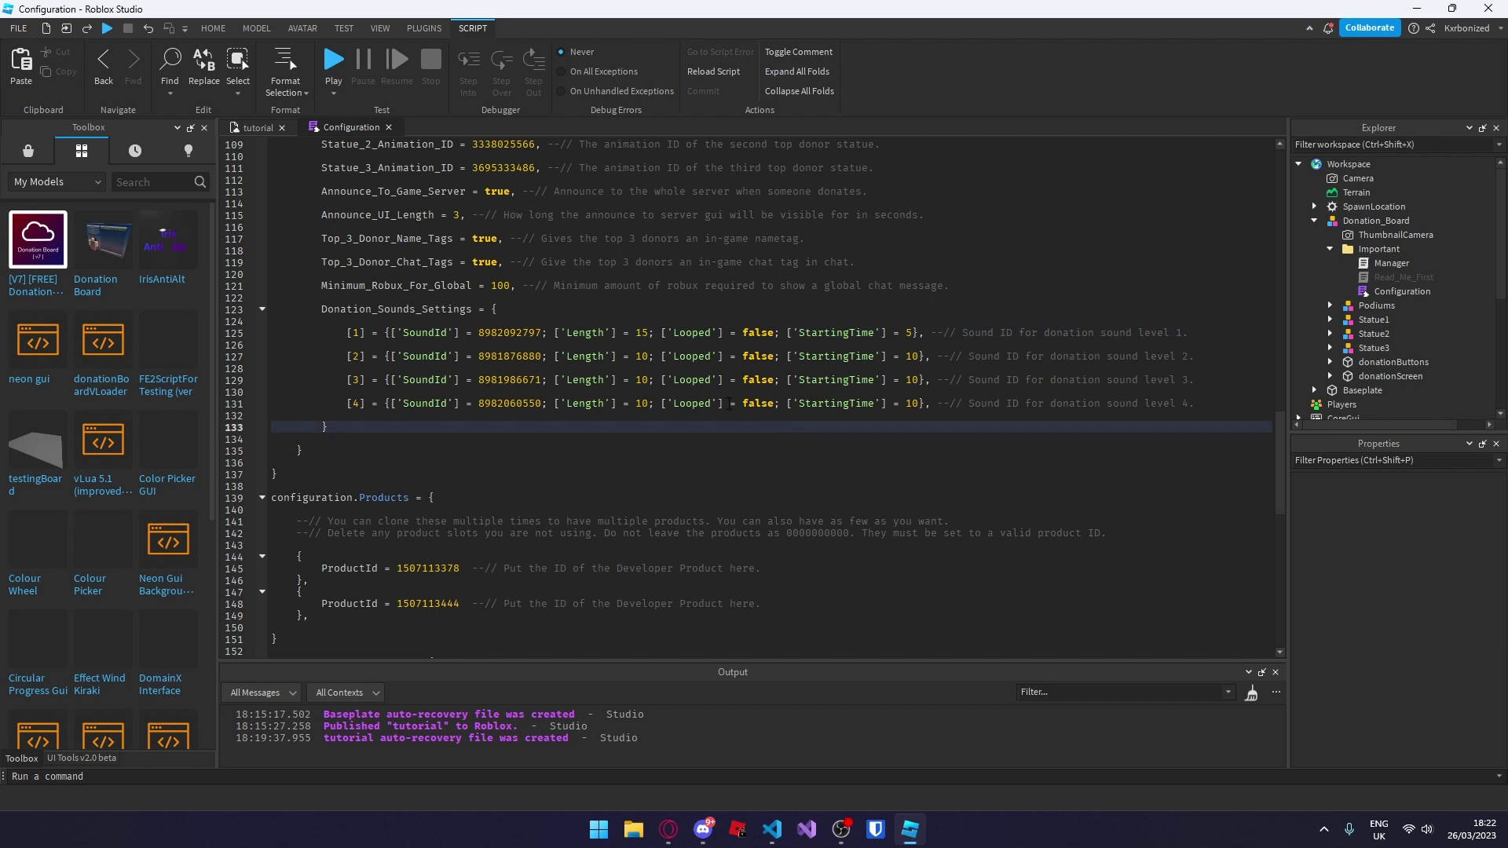
{"action": "scroll", "coordinate": [728, 404], "scroll_direction": "down", "scroll_amount": 7}
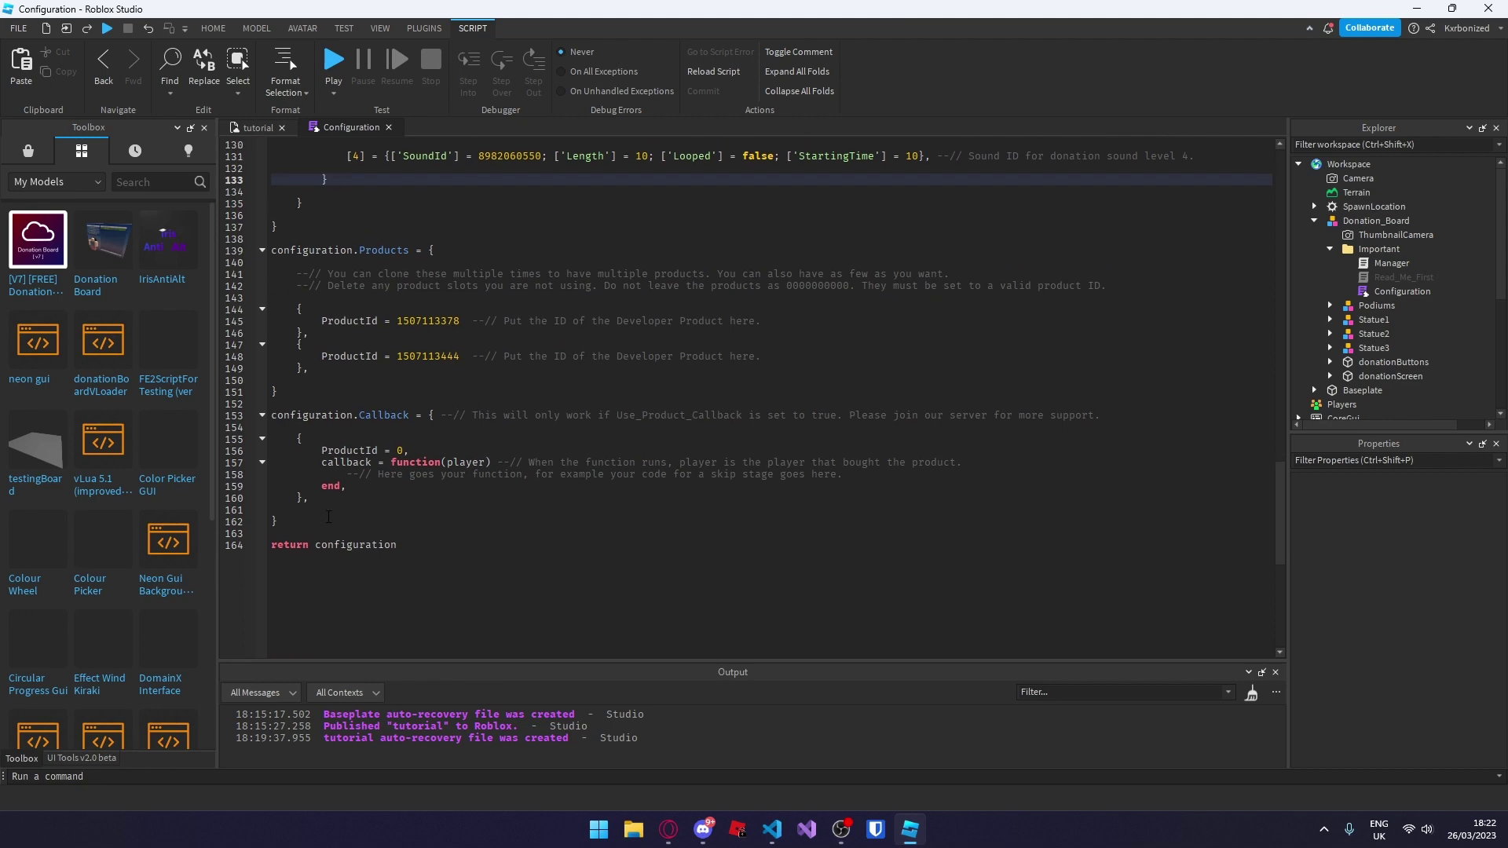
{"action": "left_click_drag", "start_coordinate": [329, 519], "coordinate": [262, 417]}
{"action": "left_click", "coordinate": [409, 510]}
Set Use_Product_Callback to true in the general settings at the start of the Configuration script
{"action": "scroll", "coordinate": [509, 501], "scroll_direction": "up", "scroll_amount": 20}
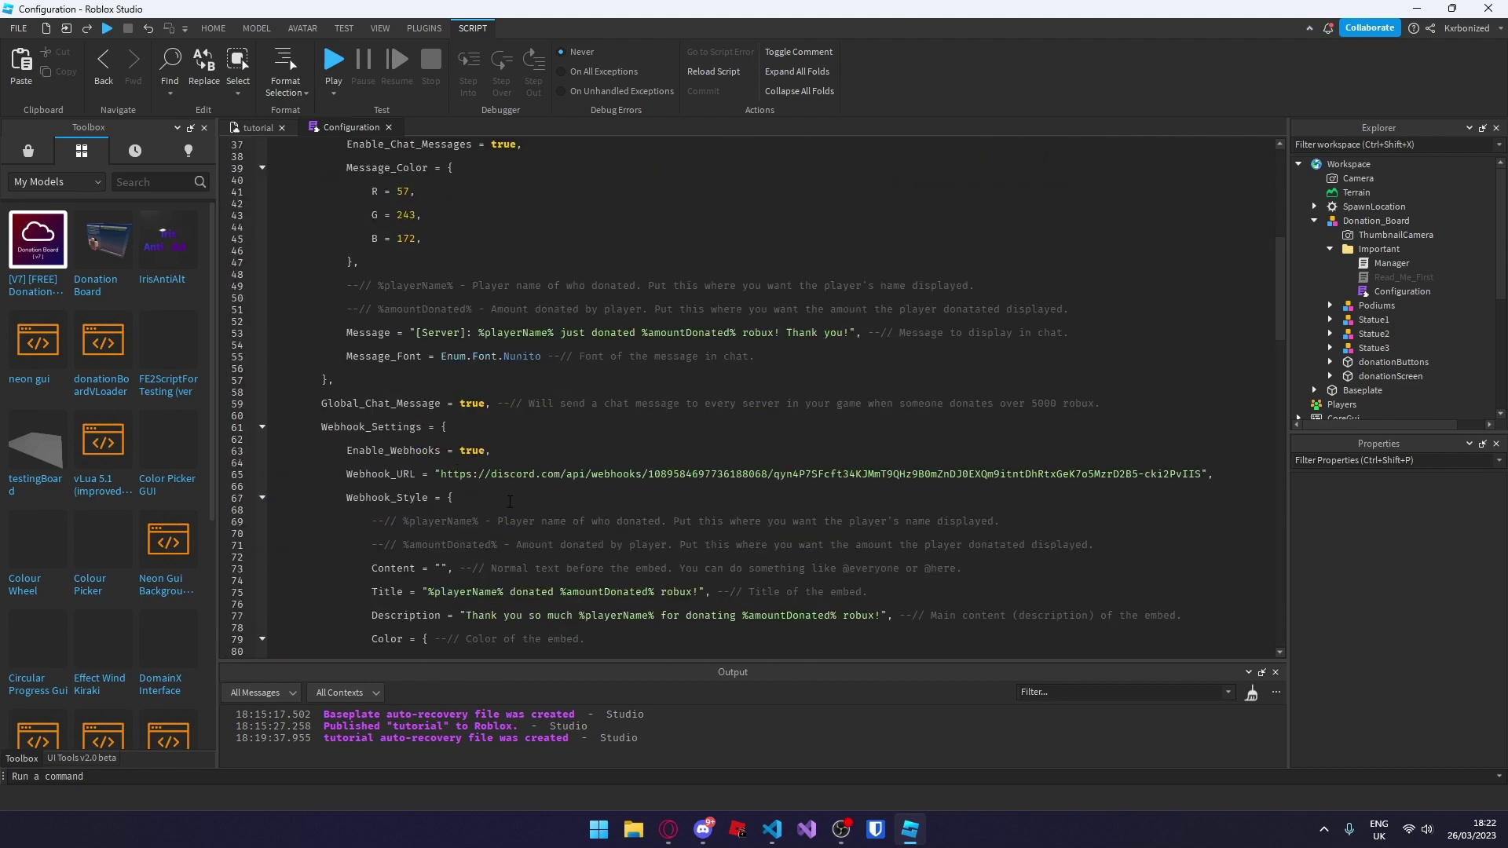
{"action": "scroll", "coordinate": [510, 501], "scroll_direction": "up", "scroll_amount": 12}
{"action": "double_click", "coordinate": [458, 267]}
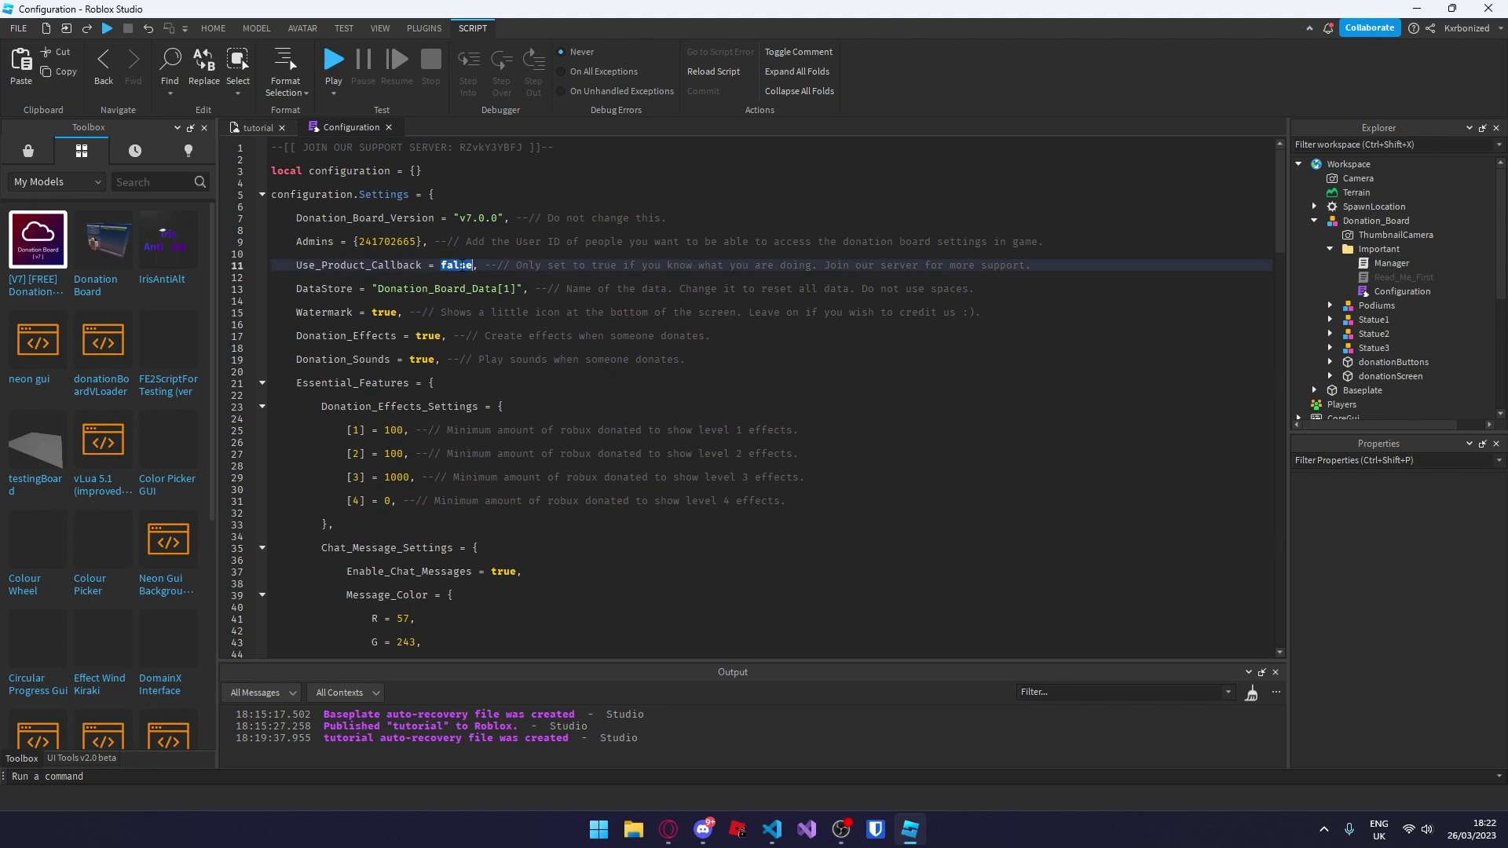
{"action": "type", "text": "true"}
Examine the ProductId and callback function placeholder in the configuration.Callback block
{"action": "scroll", "coordinate": [699, 550], "scroll_direction": "down", "scroll_amount": 19}
{"action": "scroll", "coordinate": [700, 552], "scroll_direction": "down", "scroll_amount": 20}
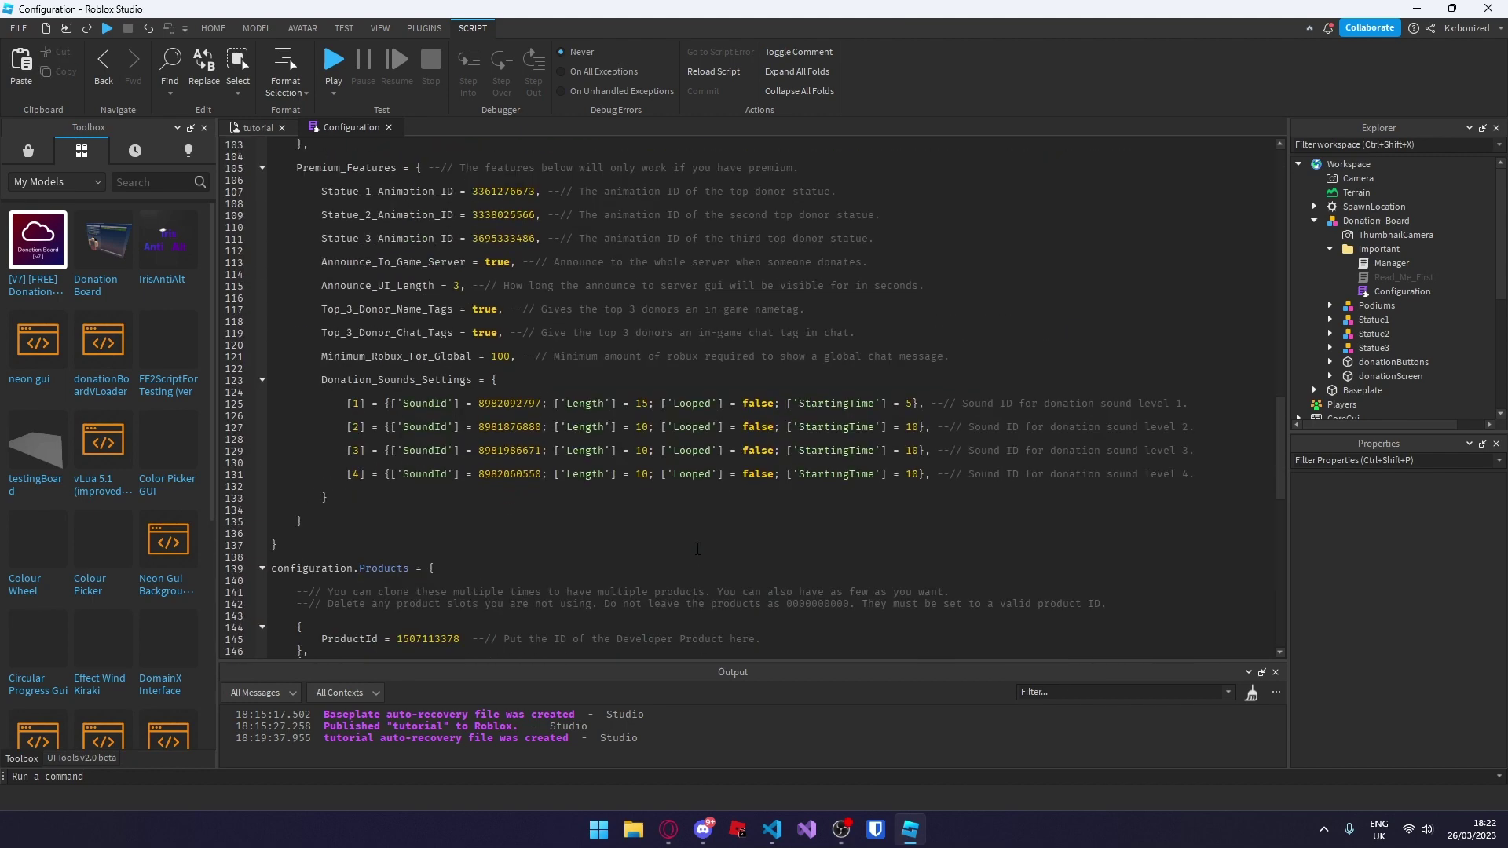
{"action": "scroll", "coordinate": [629, 524], "scroll_direction": "up", "scroll_amount": 4}
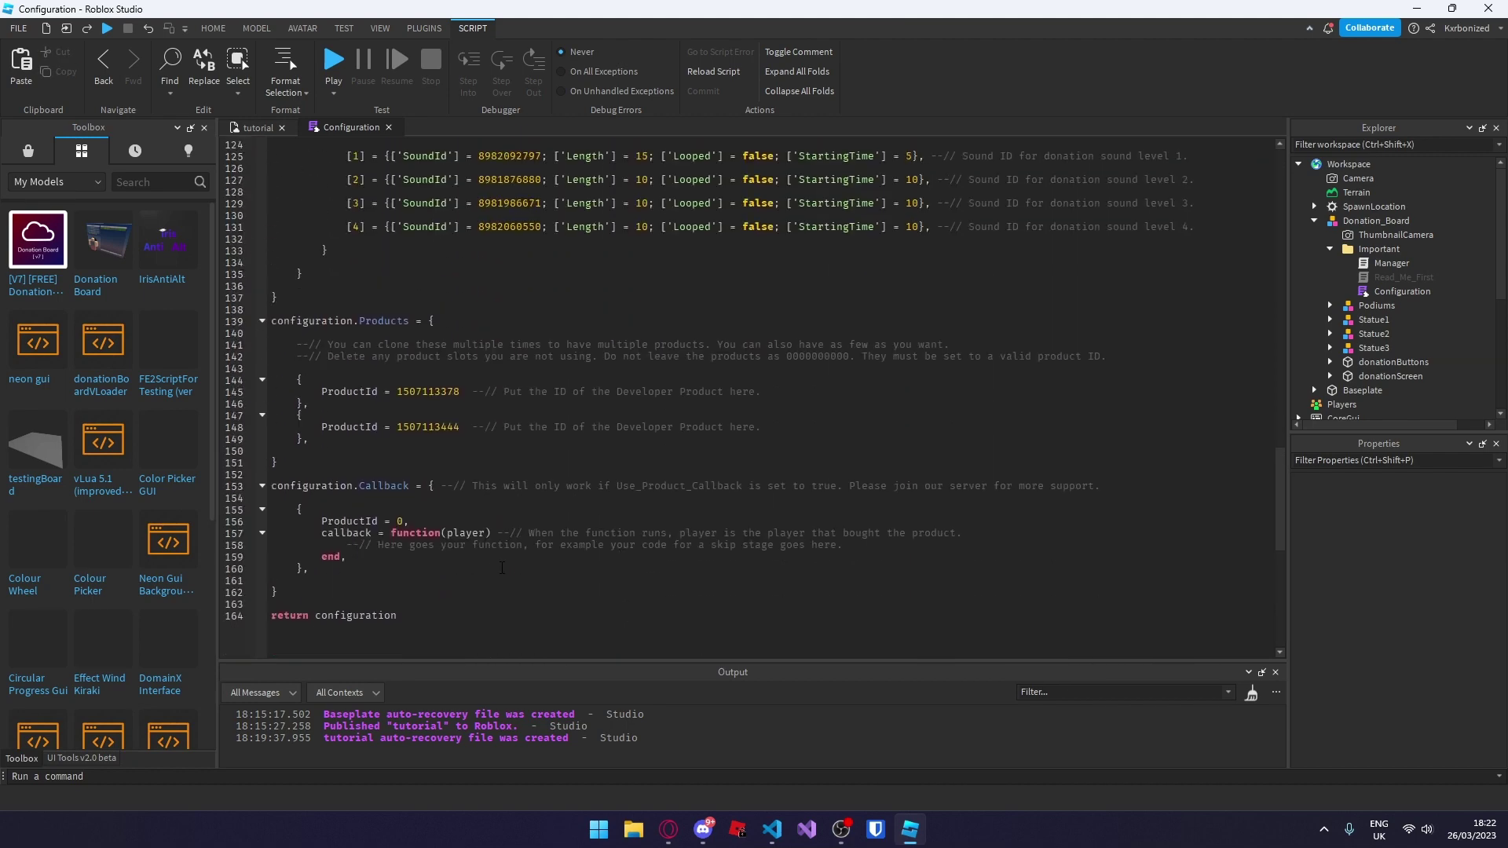
{"action": "left_click", "coordinate": [489, 568]}
{"action": "left_click", "coordinate": [434, 556]}
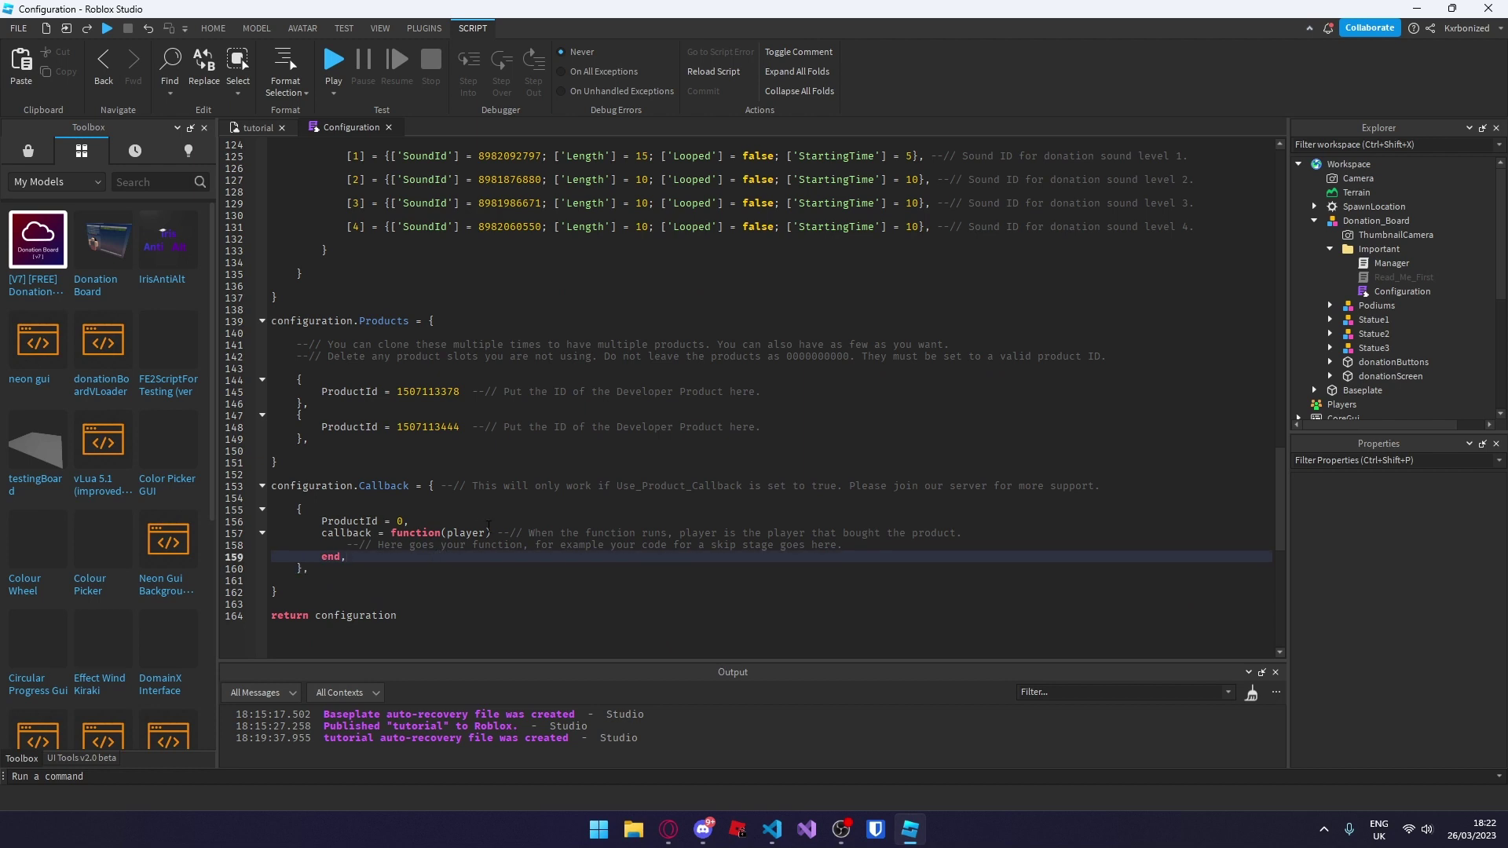
{"action": "double_click", "coordinate": [400, 521]}
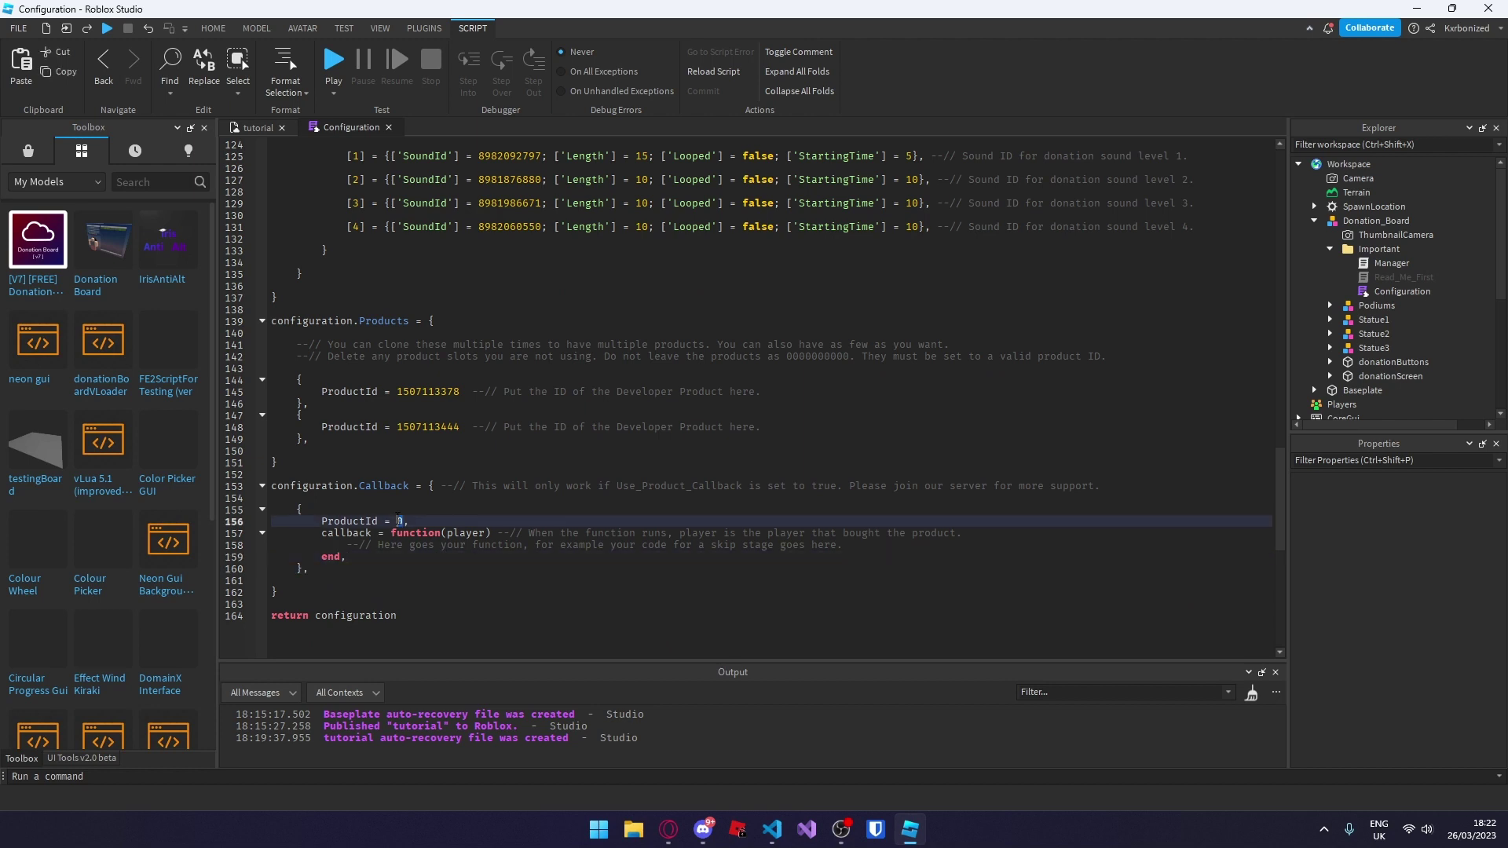
{"action": "left_click", "coordinate": [498, 546]}
{"action": "left_click_drag", "start_coordinate": [347, 544], "coordinate": [967, 532]}
{"action": "left_click", "coordinate": [903, 557]}
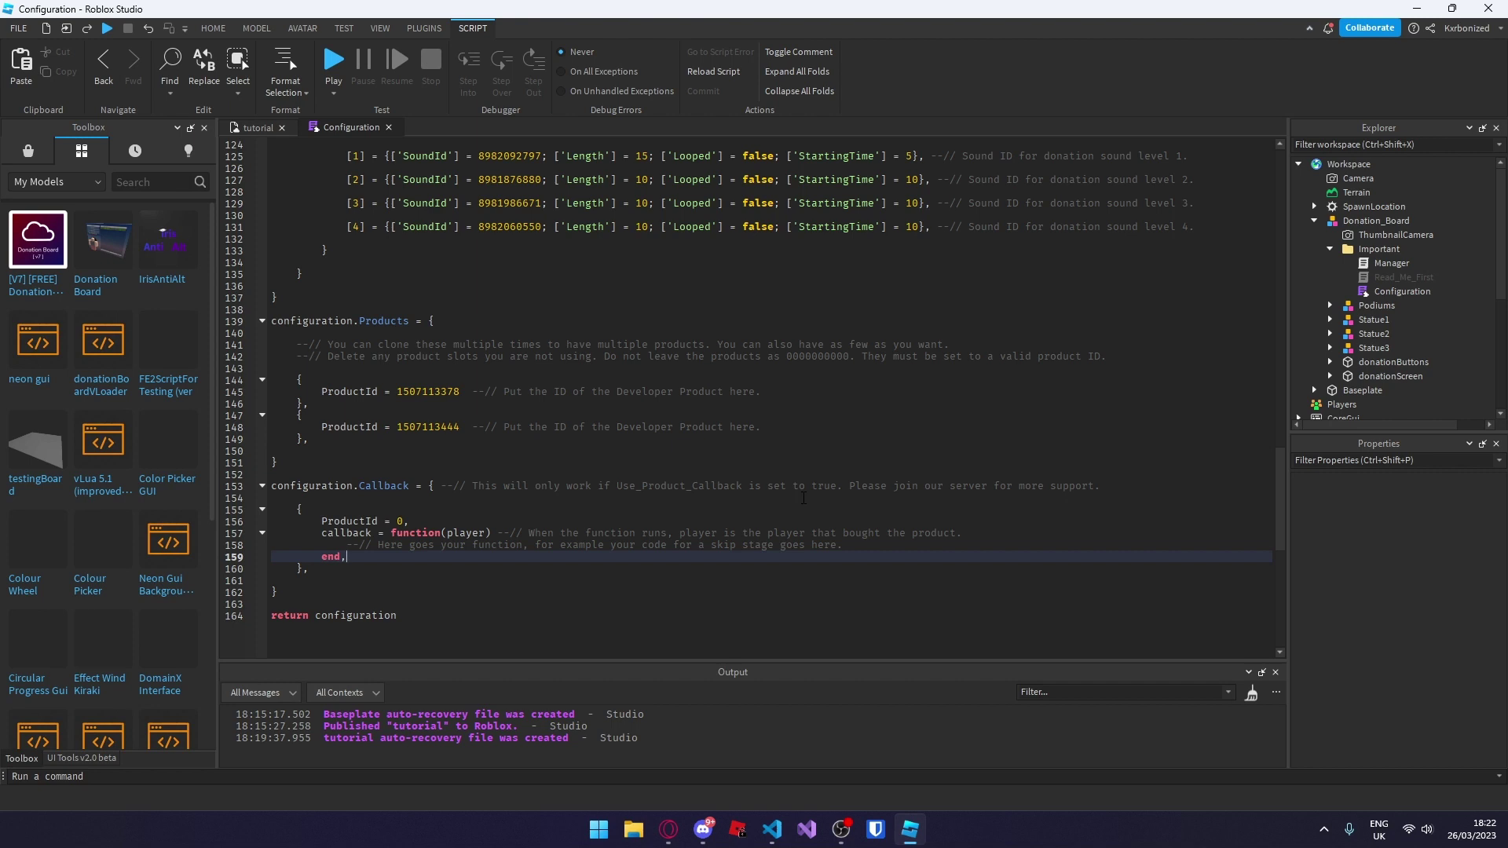
{"action": "left_click", "coordinate": [473, 506]}
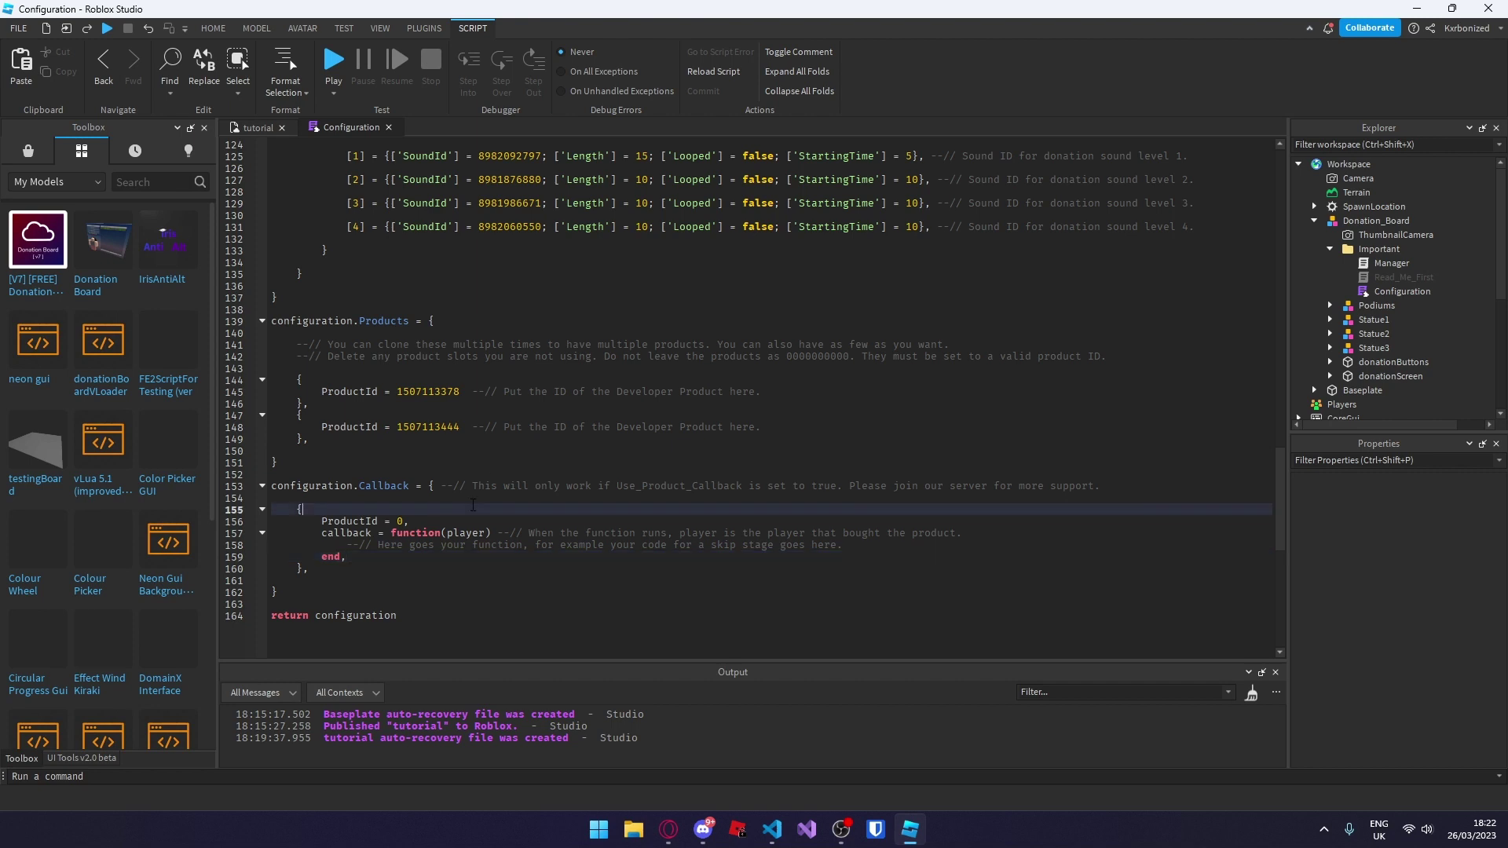
Close the Configuration script and playtest the place, walking the avatar up to the donation boards before stopping the test
{"action": "left_click", "coordinate": [388, 127]}
{"action": "right_click_drag", "start_coordinate": [745, 246], "coordinate": [784, 256]}
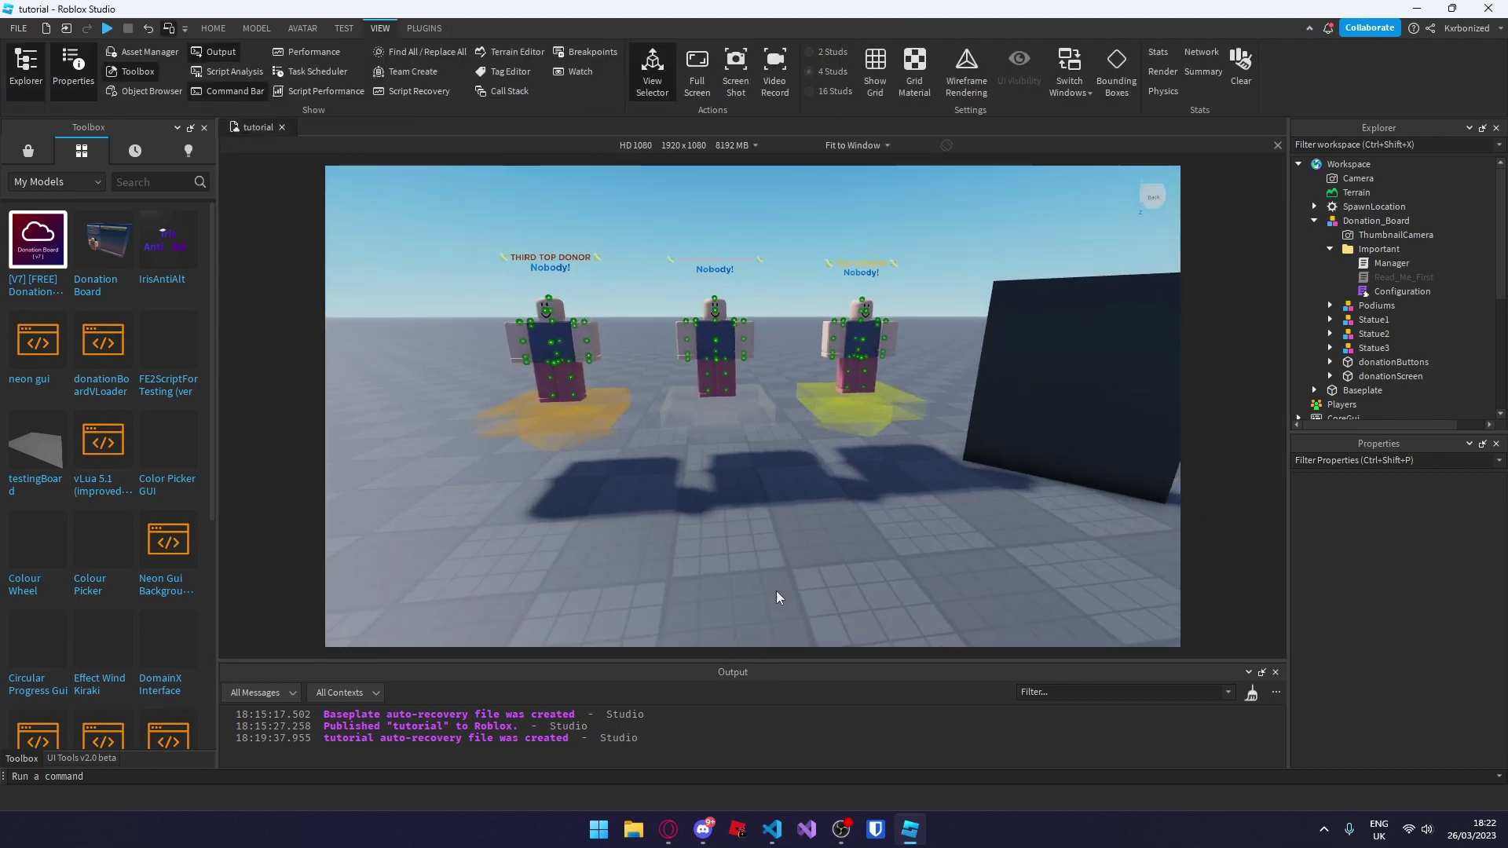
{"action": "scroll", "coordinate": [776, 598], "scroll_direction": "down", "scroll_amount": 10}
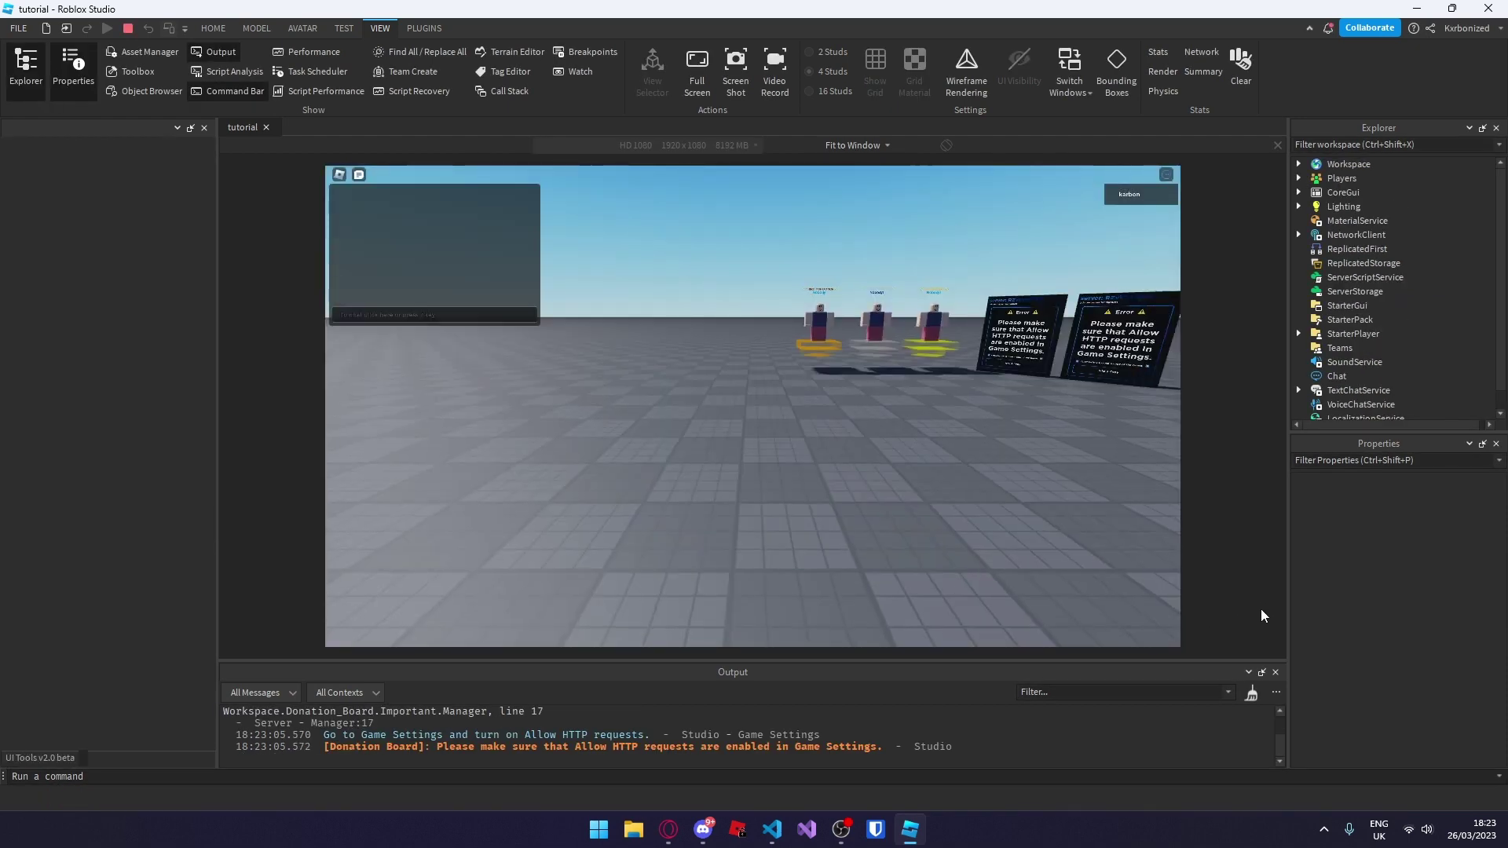
{"action": "key", "text": "w"}
{"action": "right_click_drag", "start_coordinate": [878, 529], "coordinate": [907, 502]}
{"action": "key", "text": "w"}
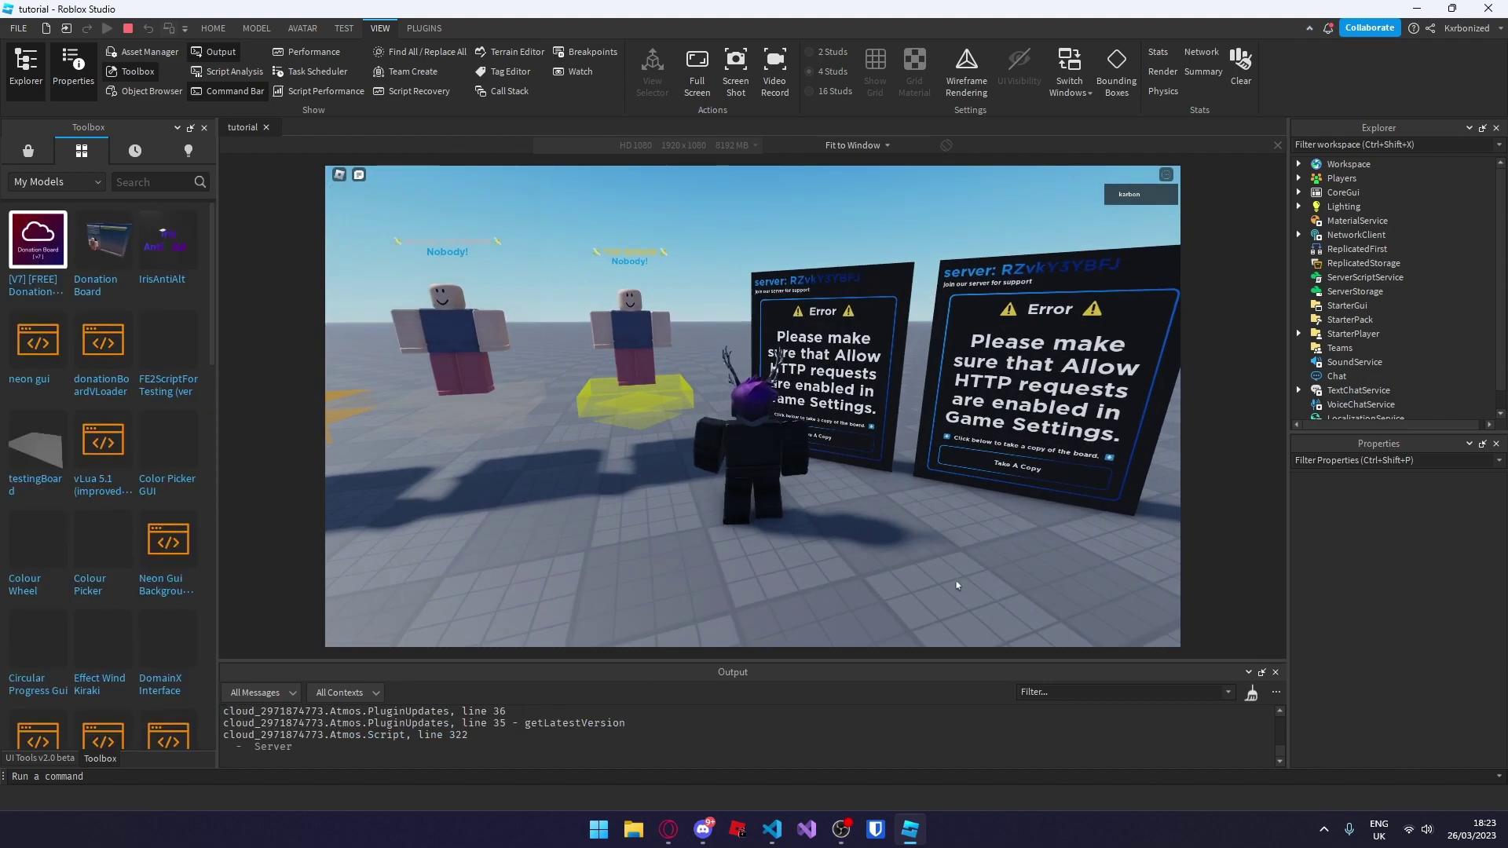
{"action": "right_click_drag", "start_coordinate": [956, 582], "coordinate": [942, 572]}
{"action": "key", "text": "s"}
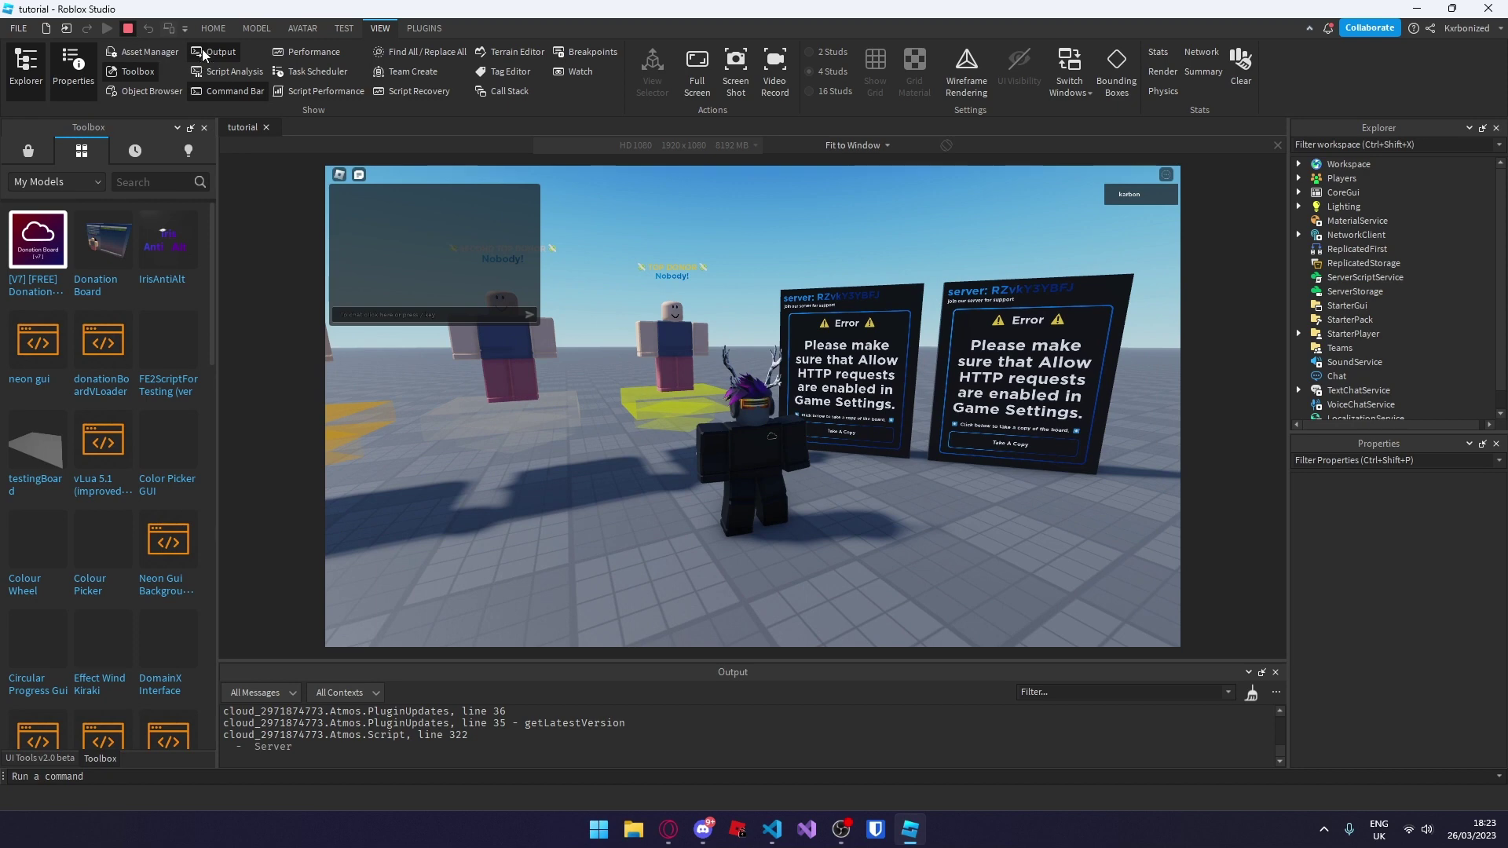
{"action": "key", "text": "shift+F5"}
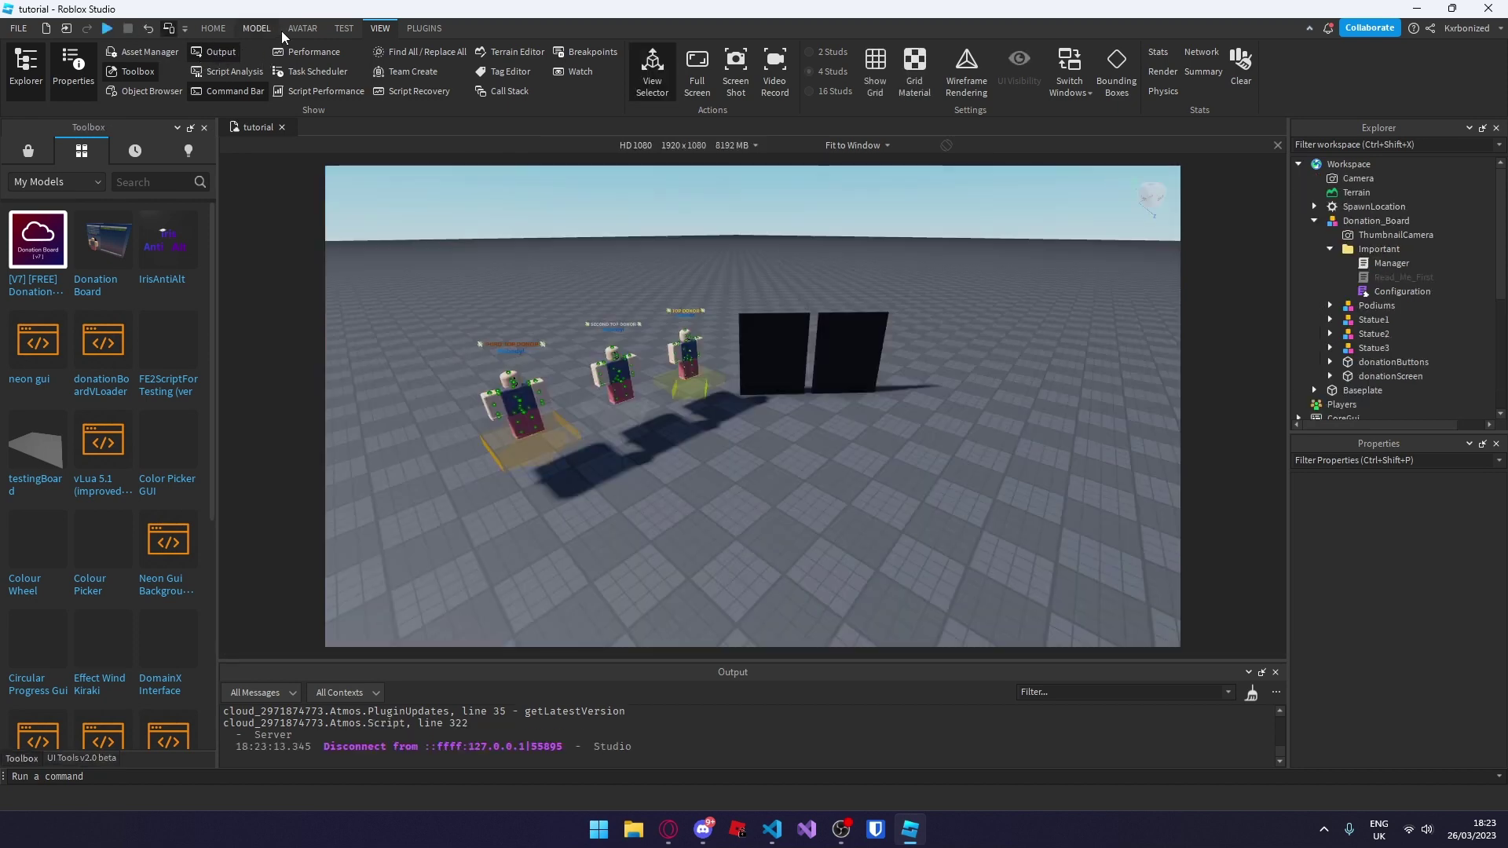
Enable Allow HTTP Requests in the Security section of the Game Settings
{"action": "left_click", "coordinate": [214, 33]}
{"action": "left_click", "coordinate": [854, 70]}
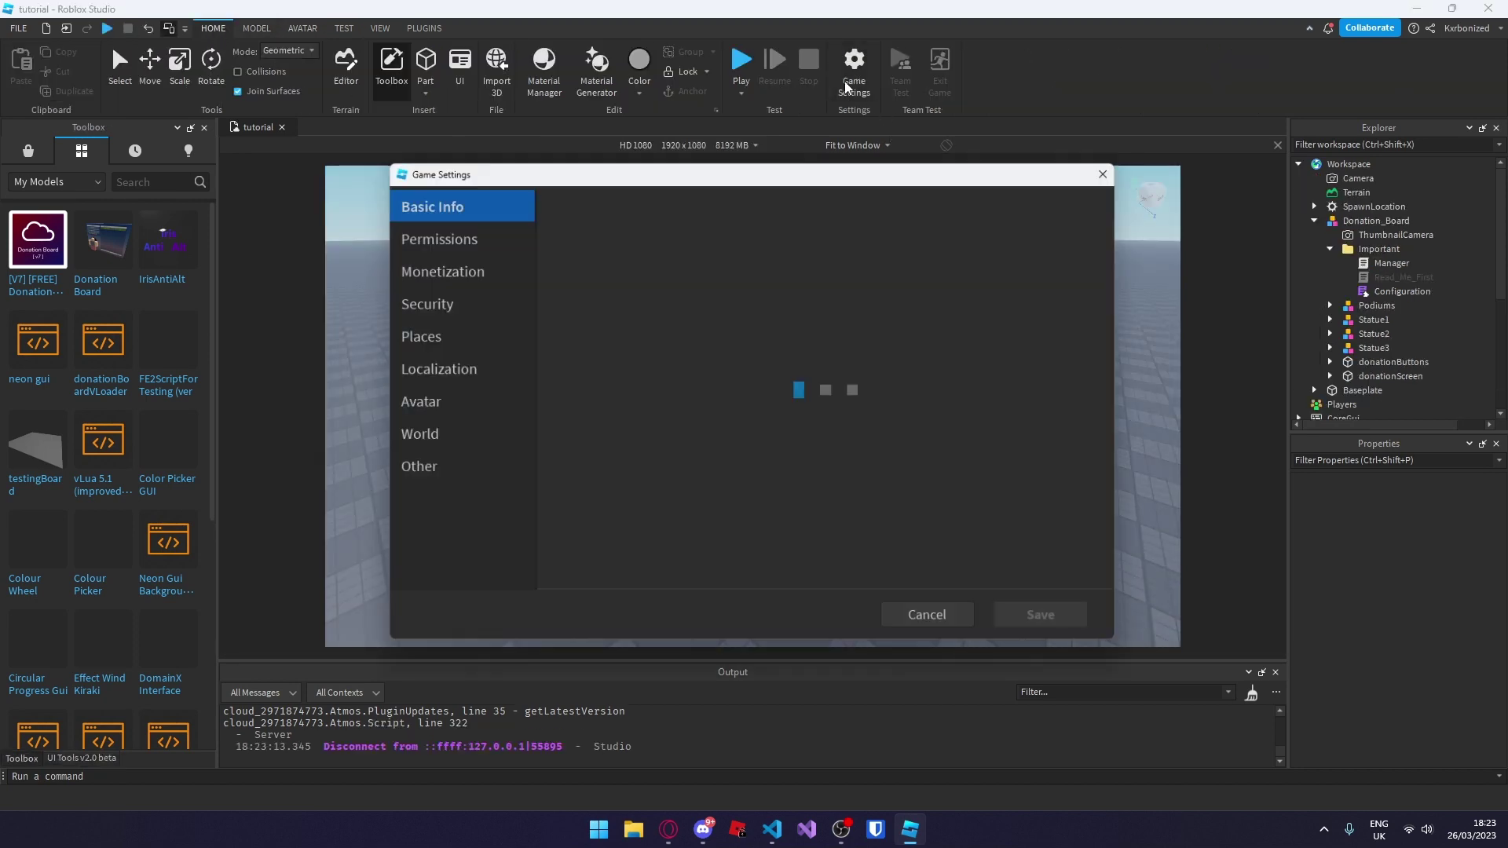
{"action": "left_click", "coordinate": [503, 305]}
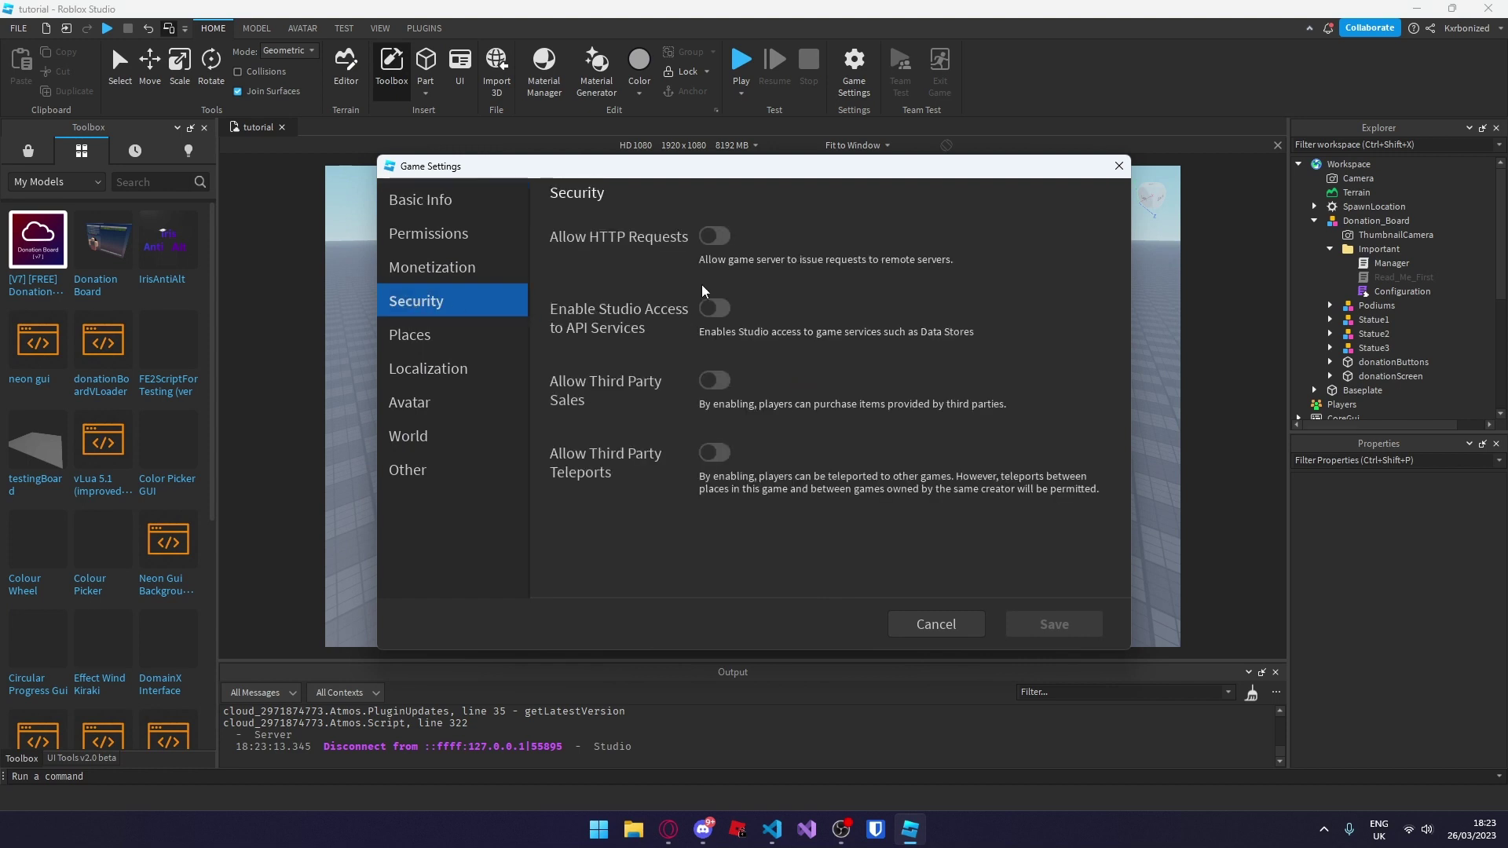
{"action": "left_click", "coordinate": [713, 238]}
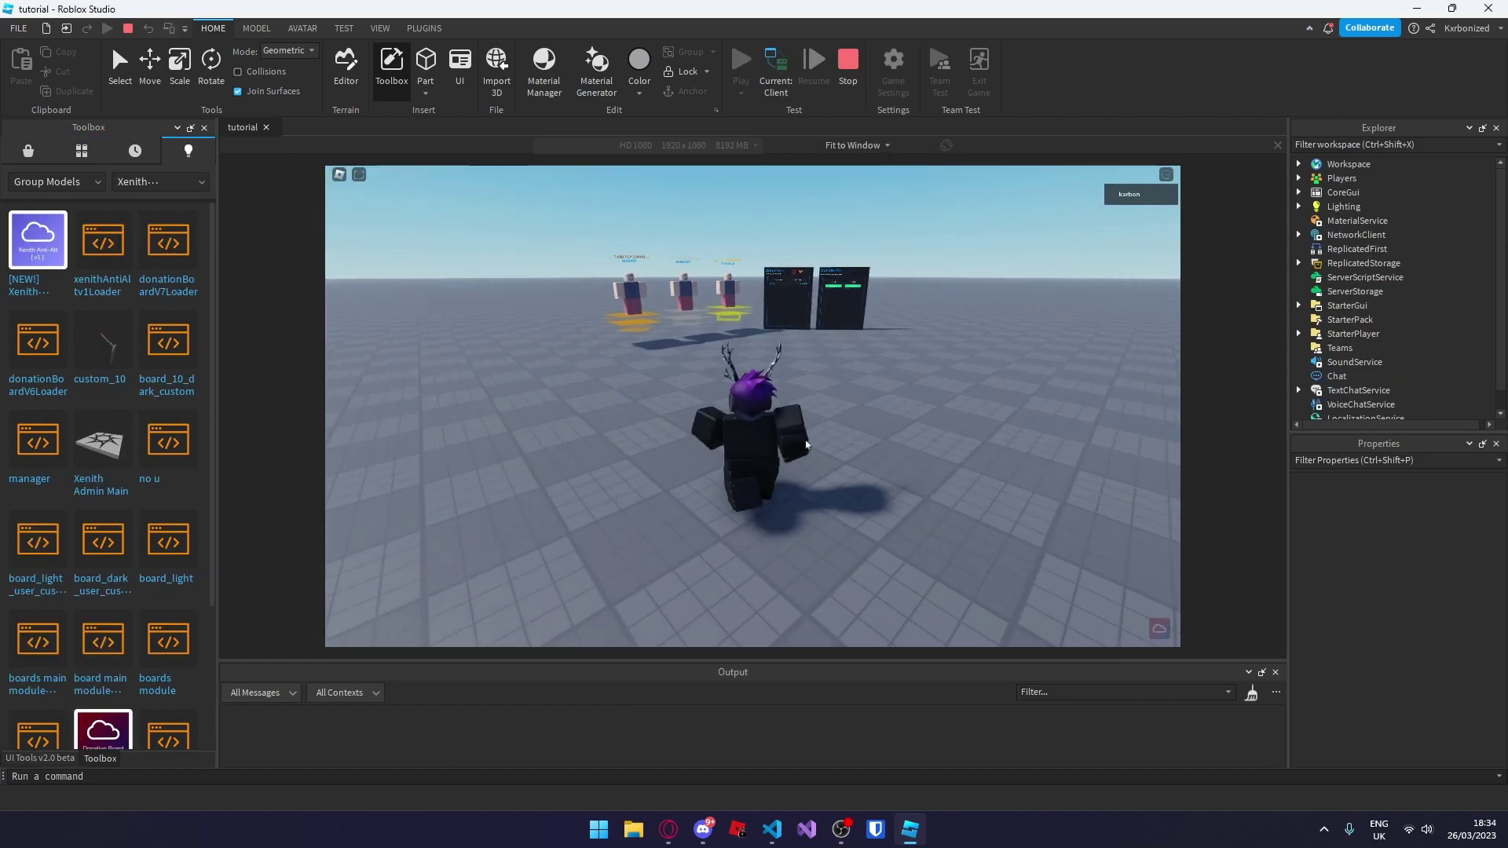
Close the Toolbox, Output, UI Tools, Explorer and Properties windows to enlarge the playtest view while approaching the boards
{"action": "key", "text": "w"}
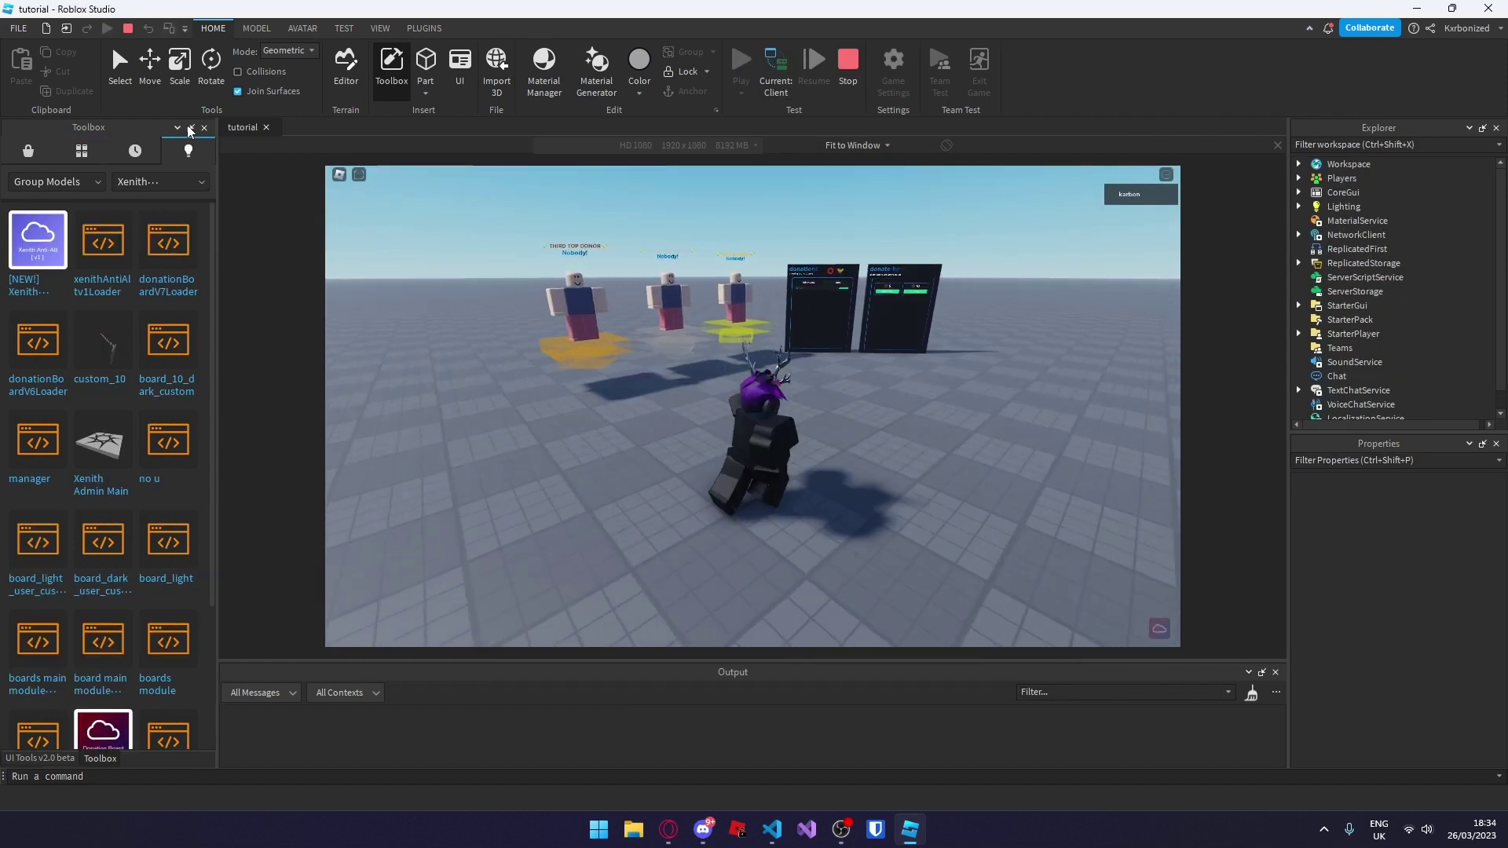
{"action": "left_click", "coordinate": [204, 128]}
{"action": "left_click", "coordinate": [1275, 673]}
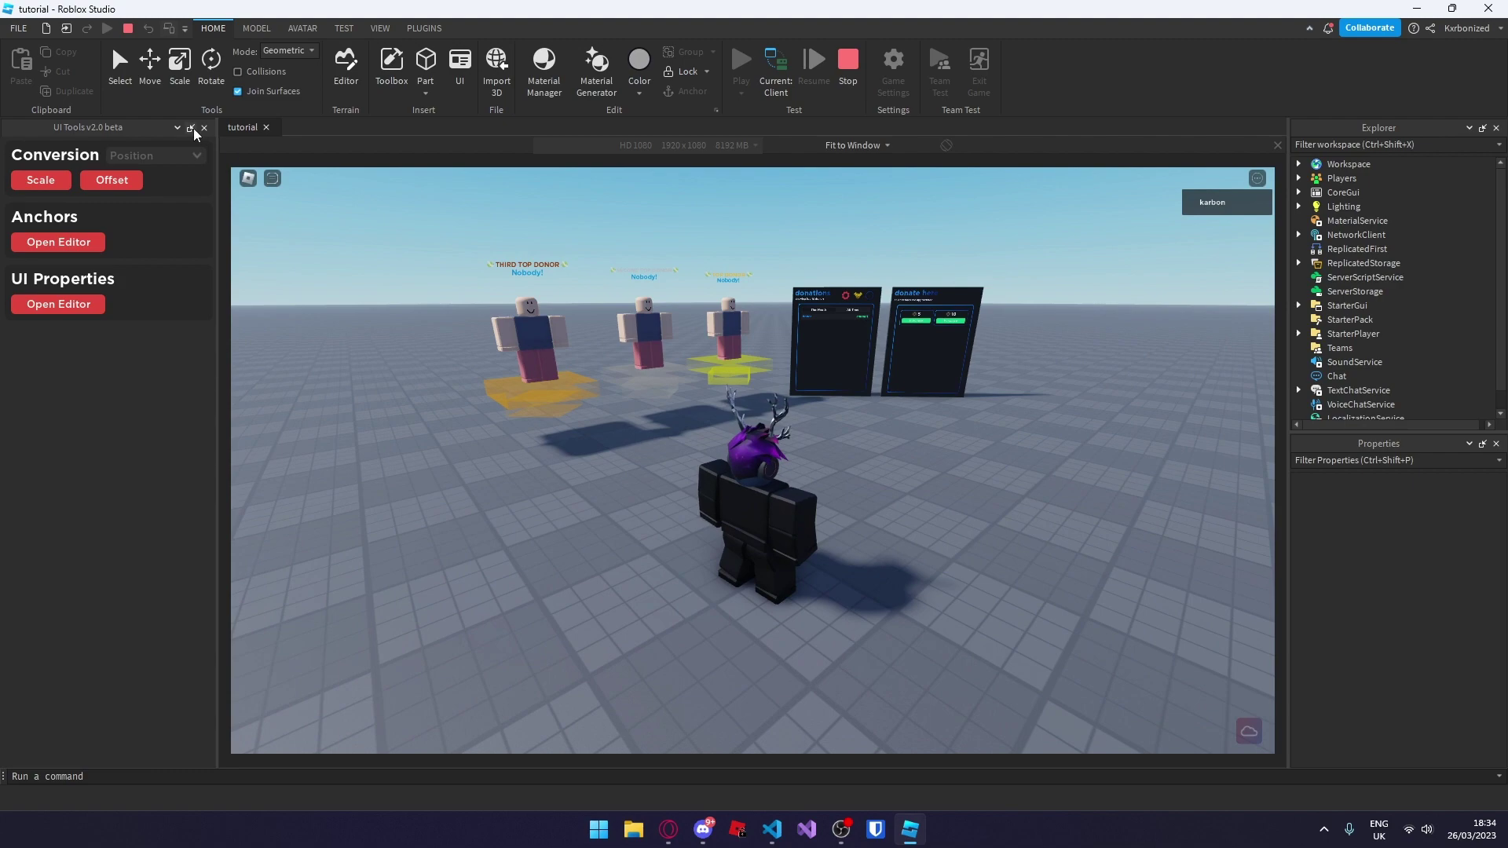
{"action": "left_click", "coordinate": [205, 127]}
{"action": "left_click", "coordinate": [1495, 128]}
{"action": "right_click_drag", "start_coordinate": [888, 511], "coordinate": [952, 520]}
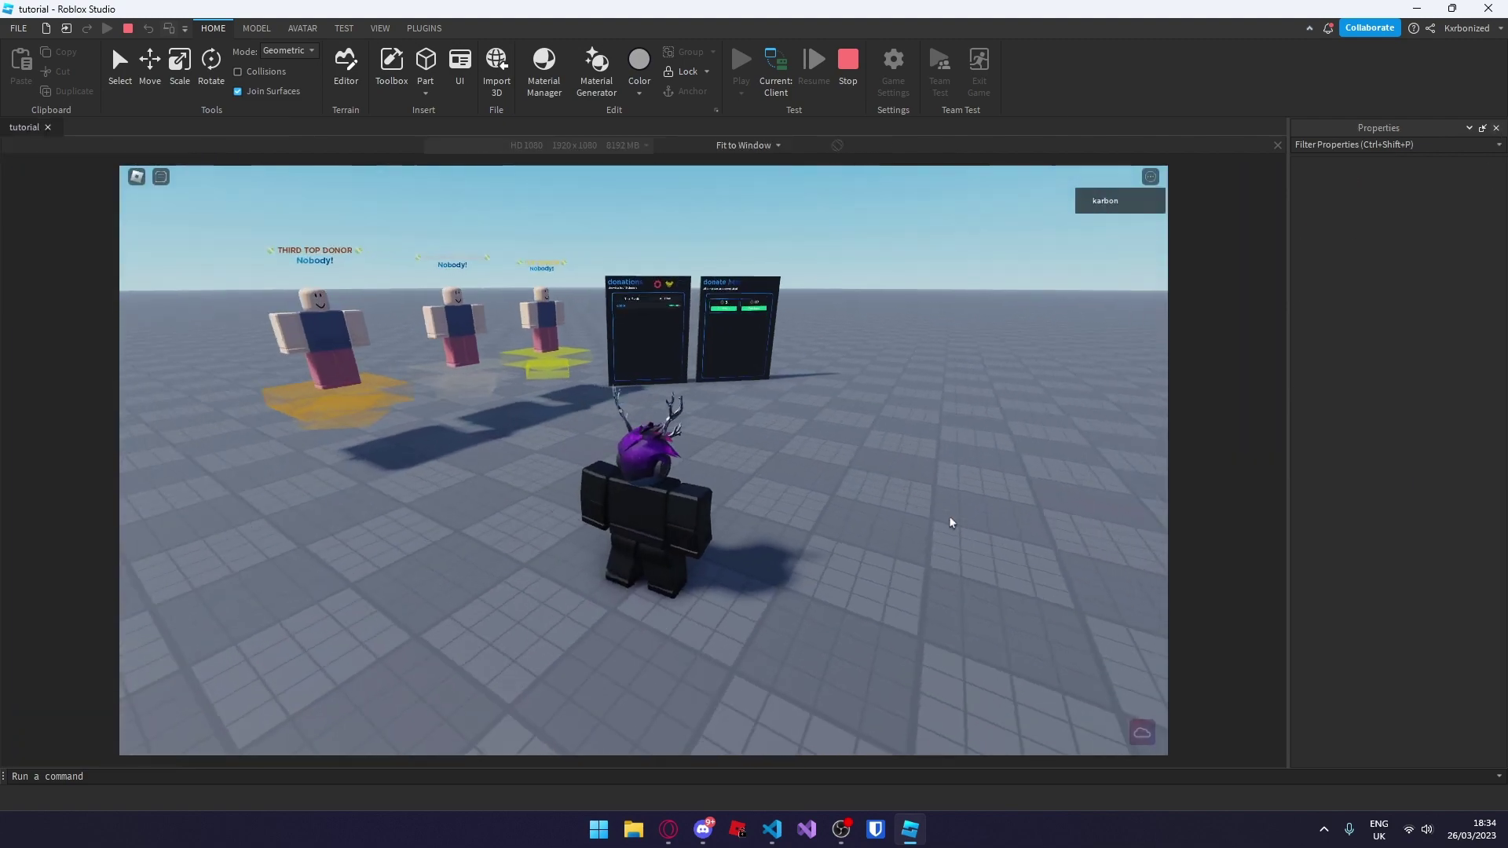
{"action": "key", "text": "w"}
{"action": "left_click", "coordinate": [1496, 128]}
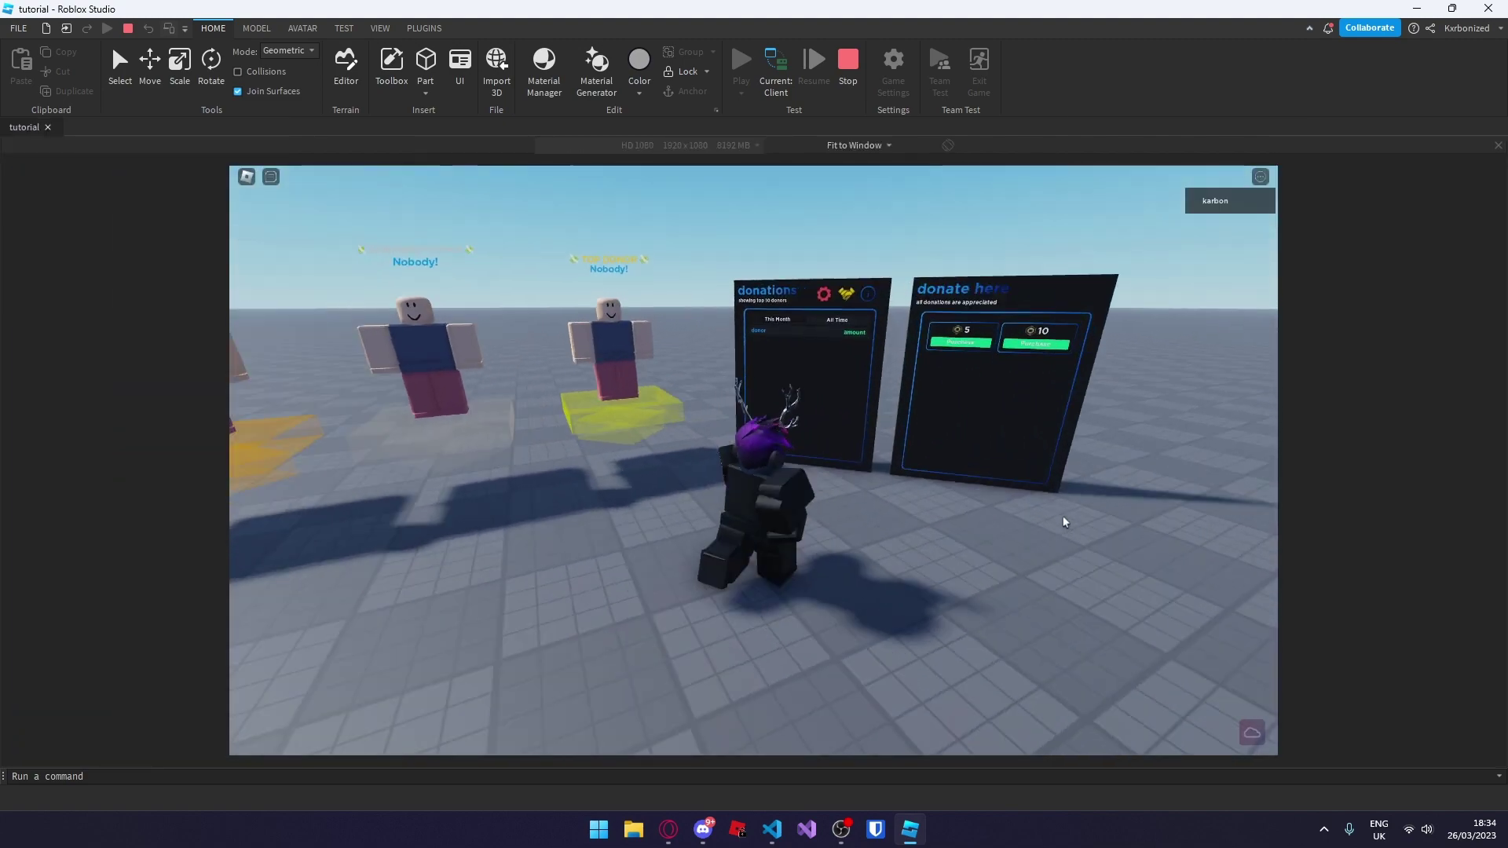
Walk the avatar up to the donations board and view its This Month donor list
{"action": "key", "text": "s"}
{"action": "key", "text": "w"}
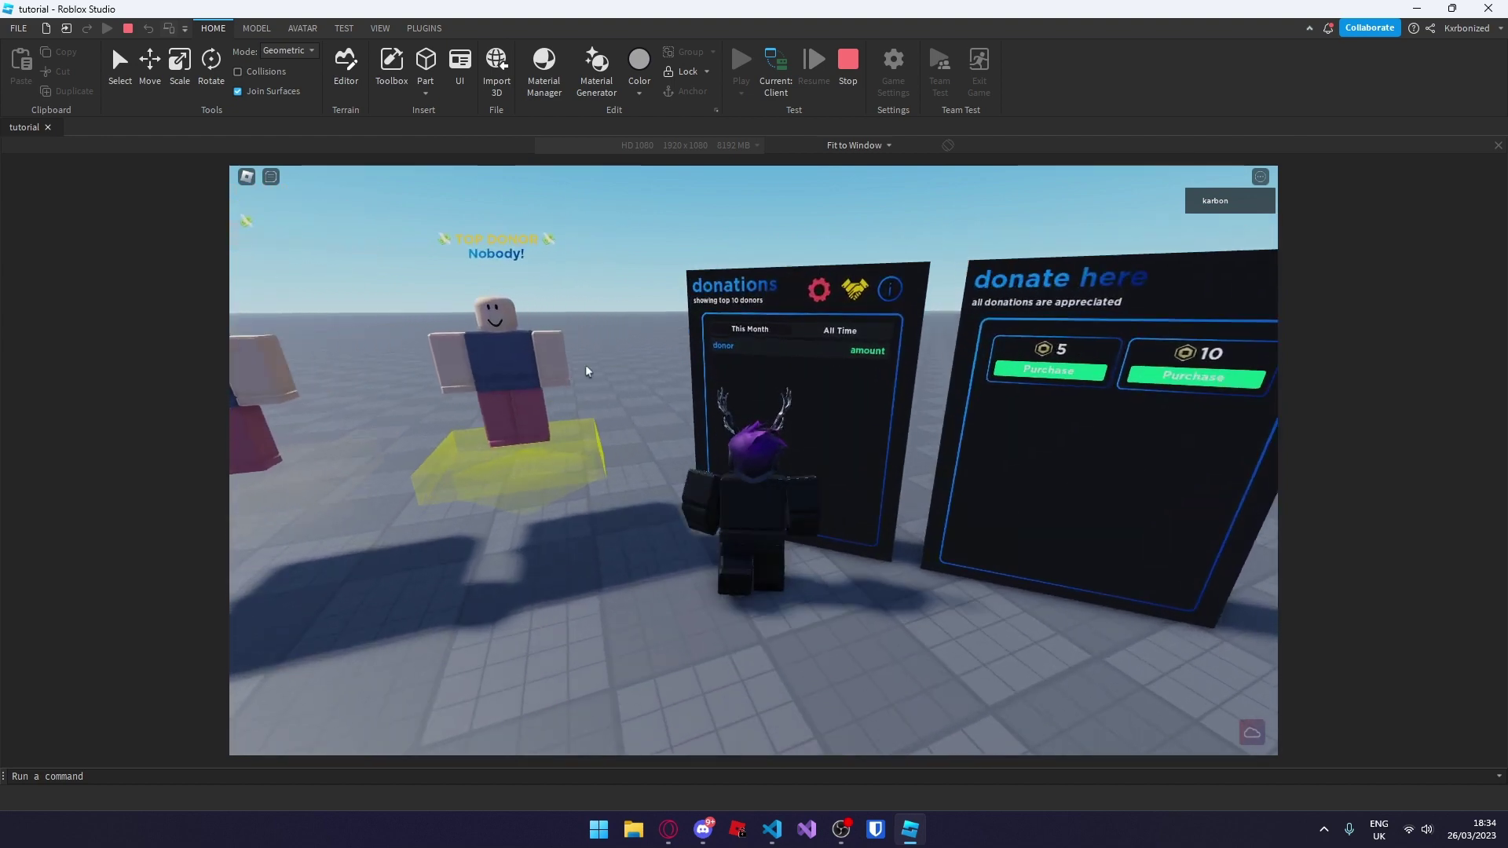
{"action": "key", "text": "a"}
{"action": "key", "text": "d"}
{"action": "key", "text": "w"}
{"action": "key", "text": "a"}
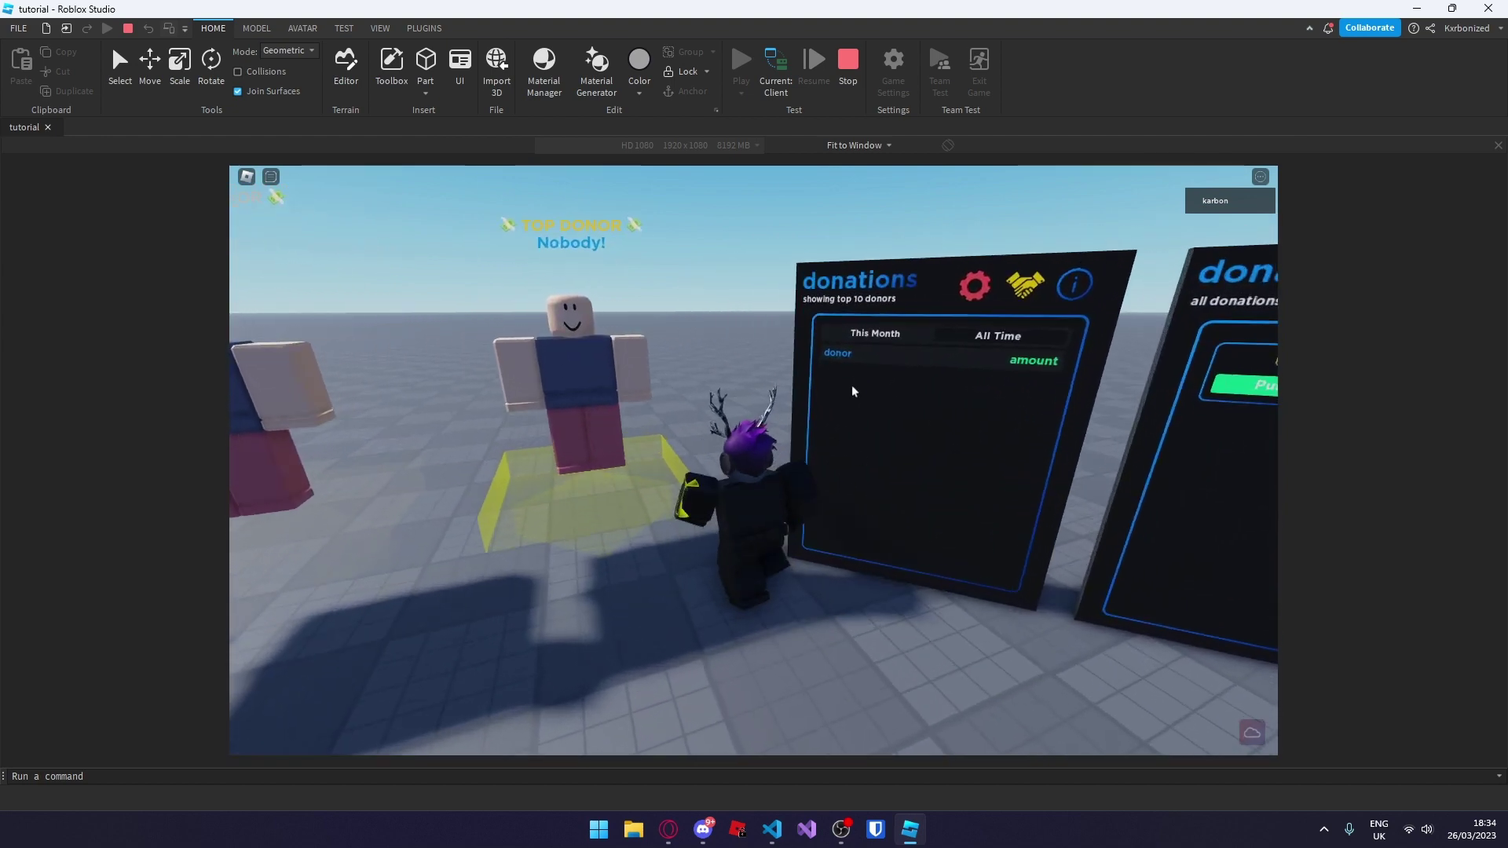
{"action": "left_click", "coordinate": [865, 336]}
{"action": "key", "text": "s"}
{"action": "key", "text": "d"}
{"action": "key", "text": "w"}
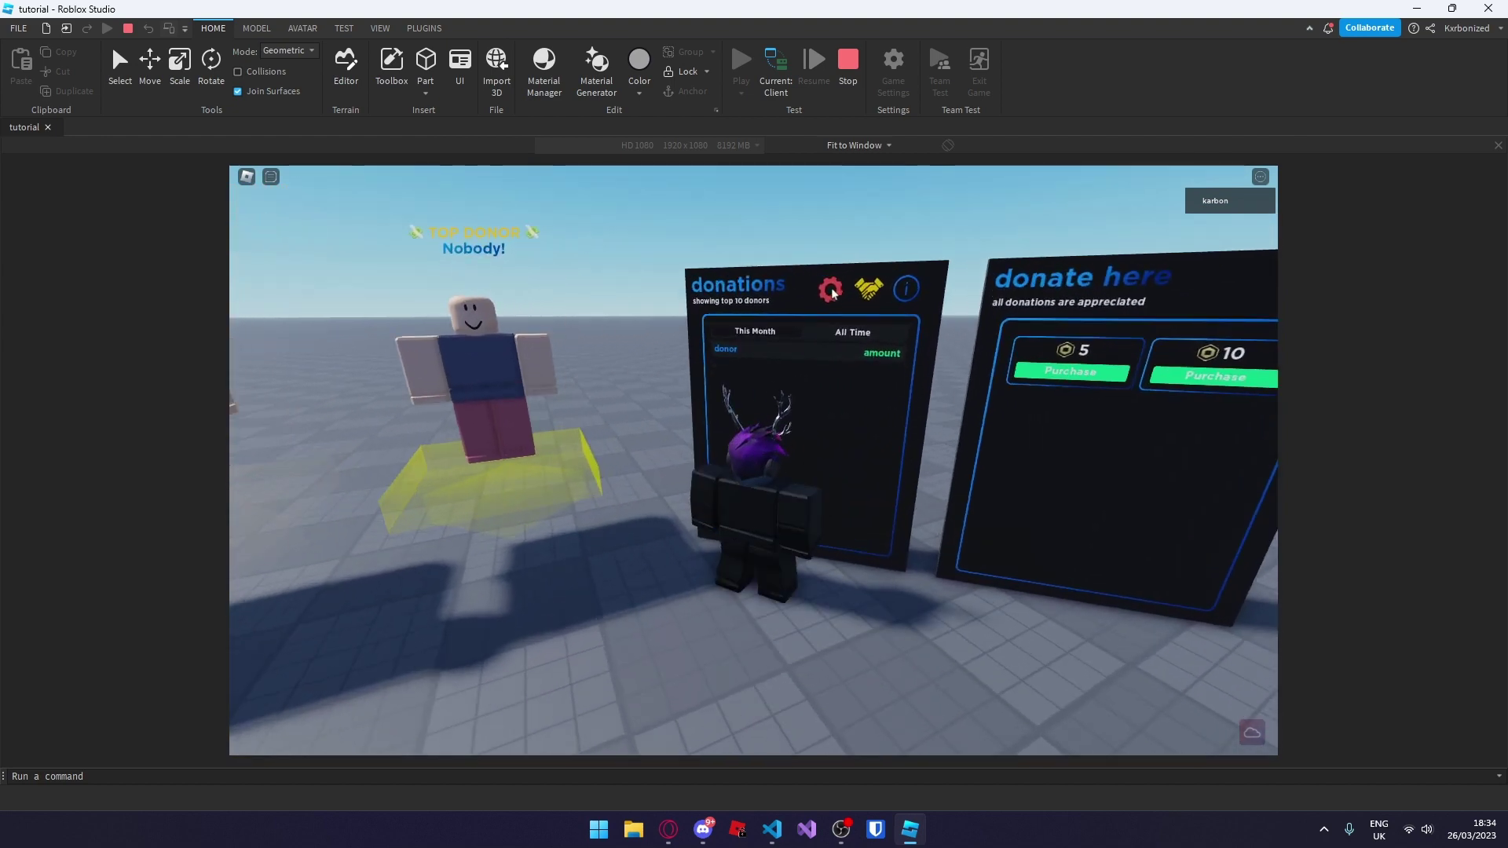
Open the settings page of the donations board and browse through the available themes
{"action": "left_click", "coordinate": [831, 292]}
{"action": "right_click_drag", "start_coordinate": [872, 569], "coordinate": [877, 587]}
{"action": "key", "text": "w"}
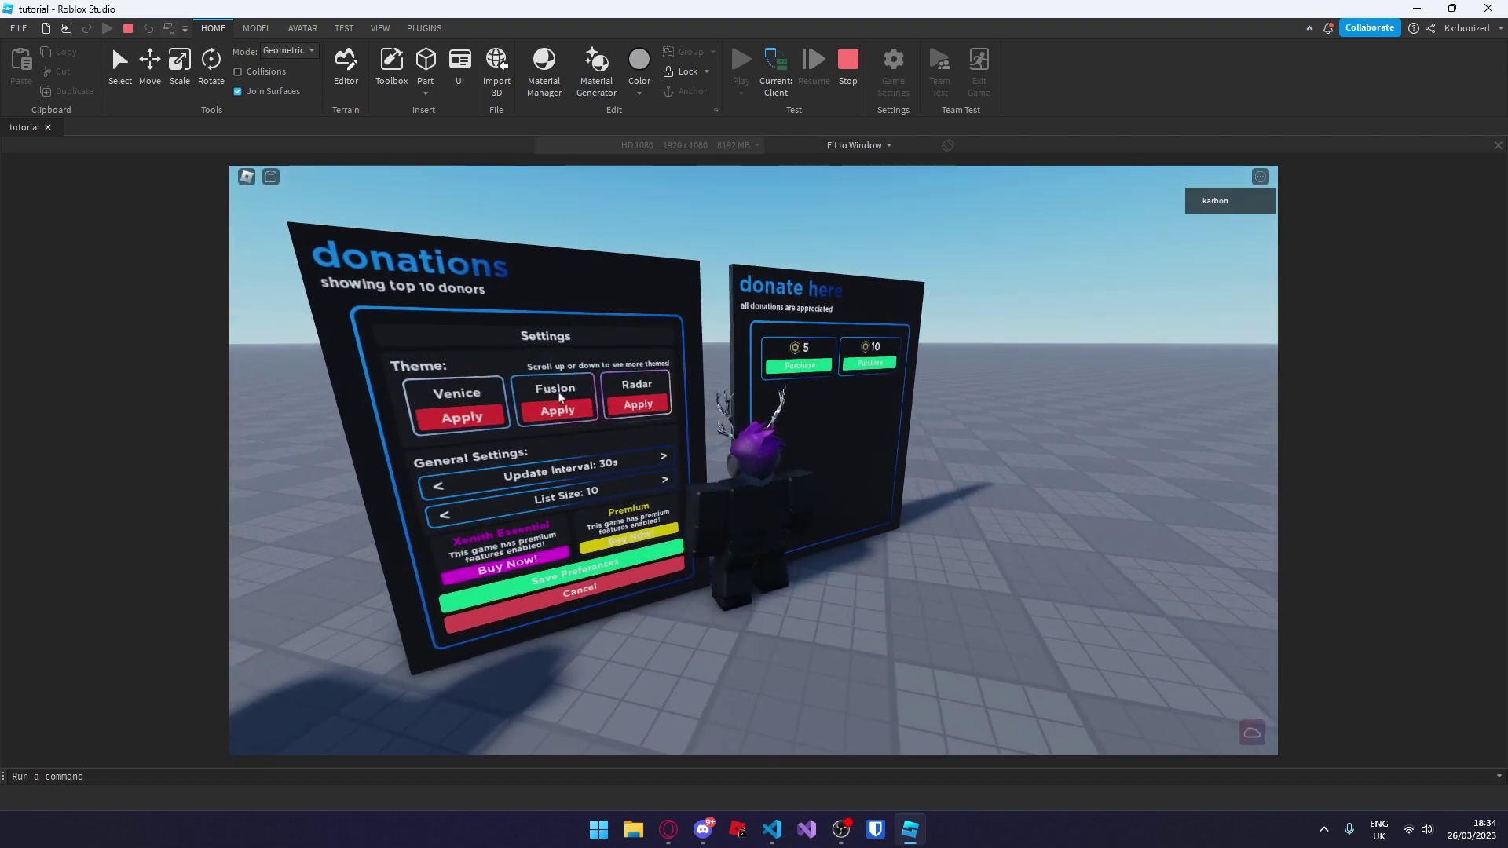
{"action": "scroll", "coordinate": [559, 393], "scroll_direction": "down", "scroll_amount": 4}
{"action": "scroll", "coordinate": [561, 400], "scroll_direction": "up", "scroll_amount": 4}
{"action": "scroll", "coordinate": [528, 403], "scroll_direction": "up", "scroll_amount": 6}
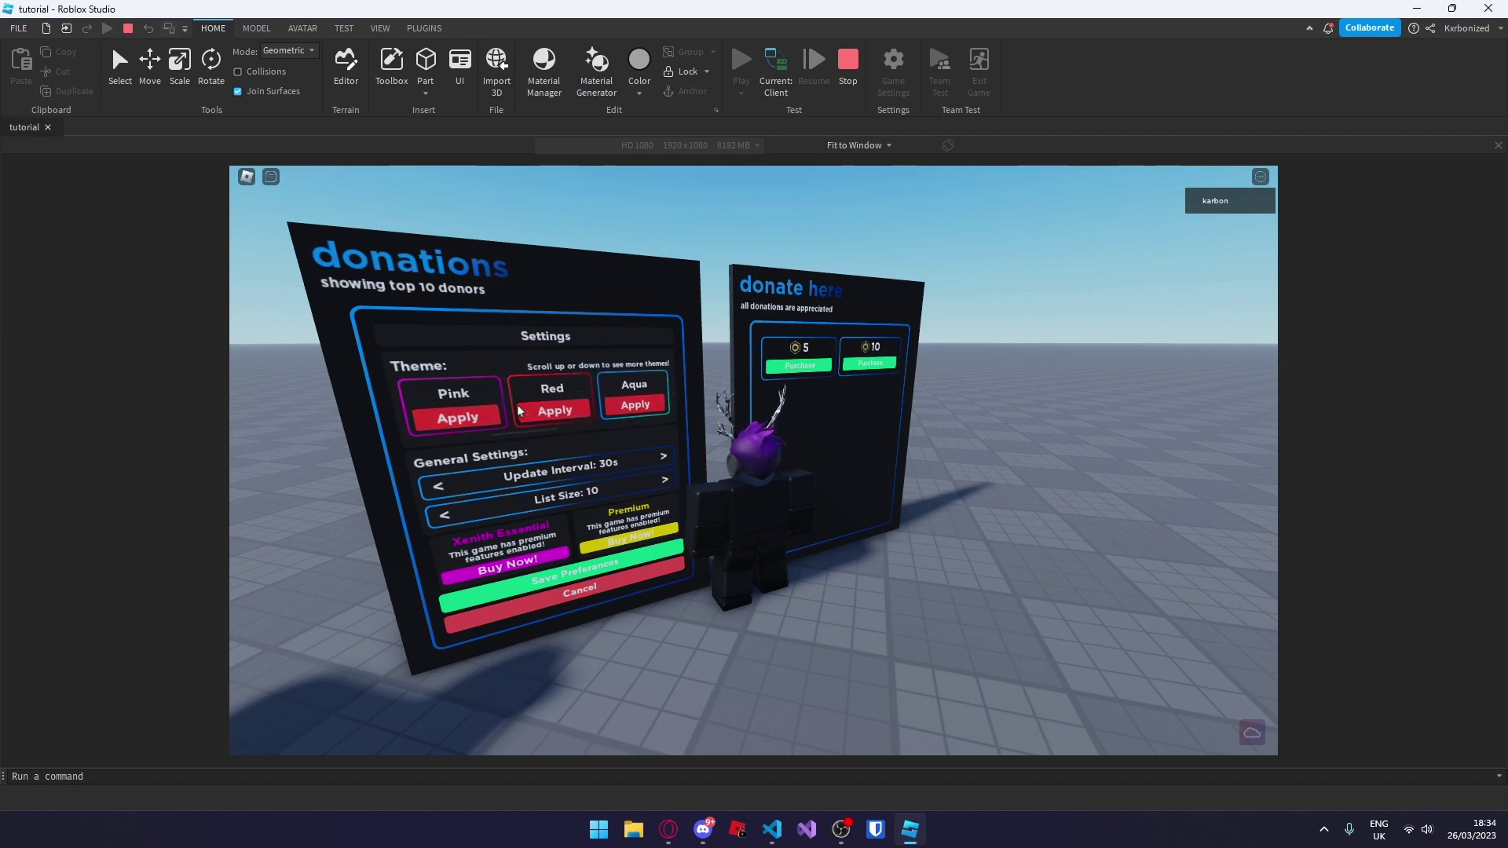
{"action": "scroll", "coordinate": [517, 406], "scroll_direction": "down", "scroll_amount": 6}
Apply the Purple theme in the donations board's settings
{"action": "right_click_drag", "start_coordinate": [689, 597], "coordinate": [770, 611]}
{"action": "key", "text": "s"}
{"action": "key", "text": "a"}
{"action": "key", "text": "d"}
{"action": "key", "text": "w"}
{"action": "key", "text": "a"}
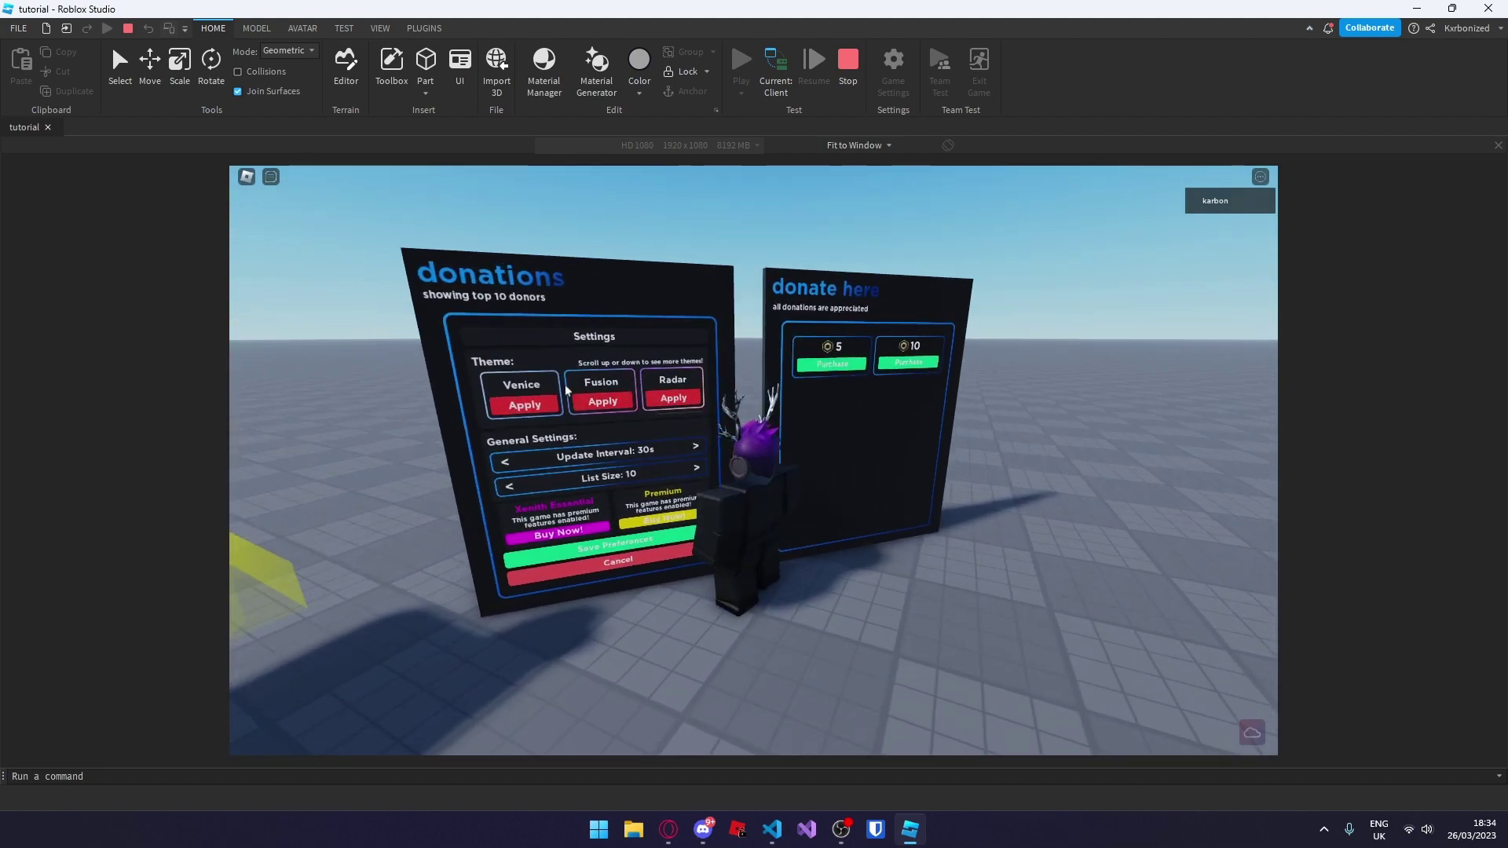
{"action": "scroll", "coordinate": [576, 401], "scroll_direction": "up", "scroll_amount": 3}
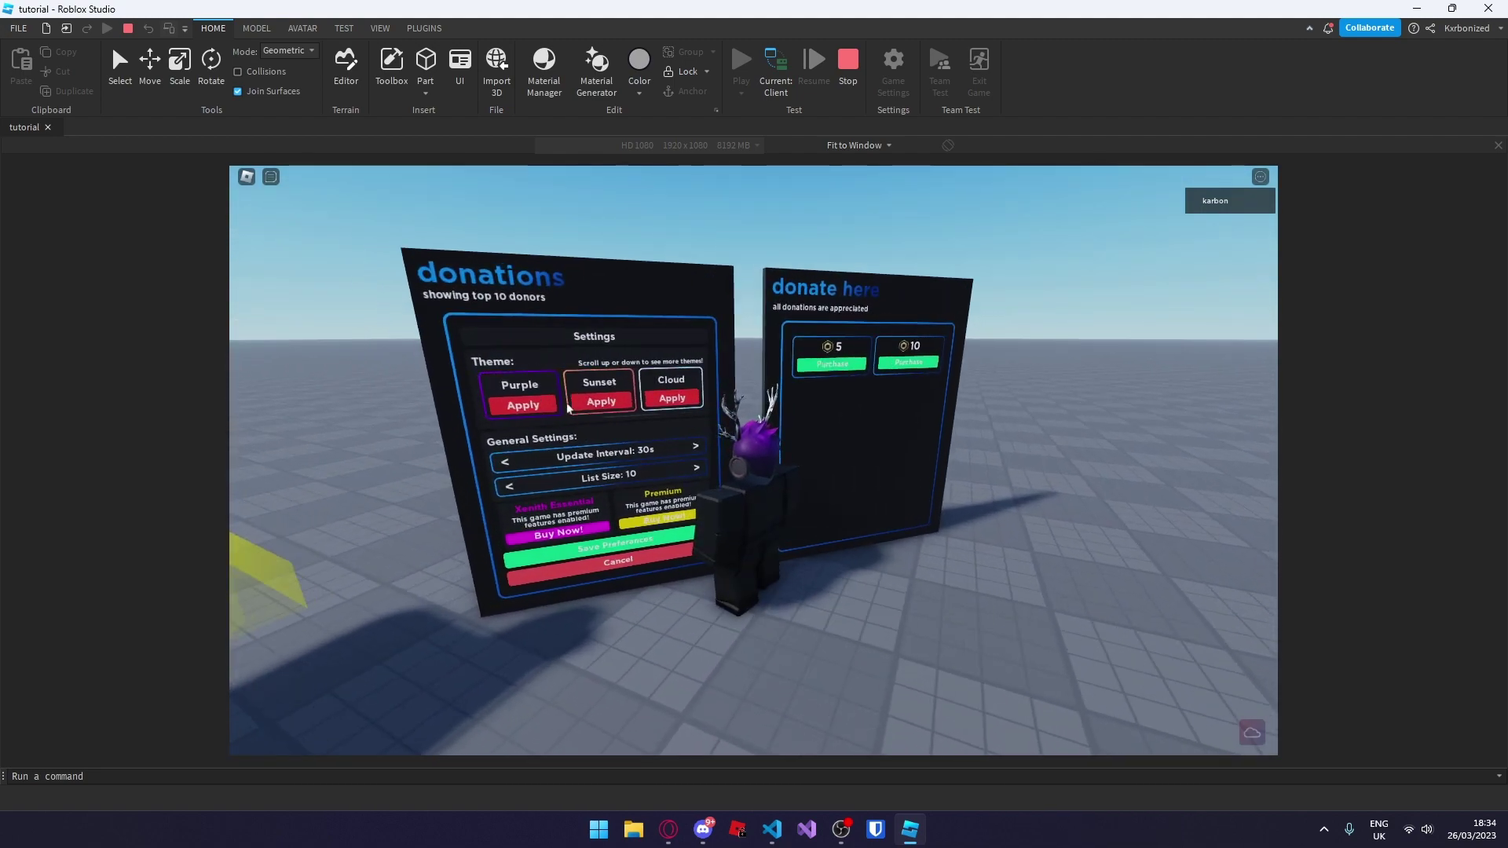
{"action": "right_click_drag", "start_coordinate": [674, 655], "coordinate": [688, 636]}
{"action": "key", "text": "d"}
{"action": "key", "text": "a"}
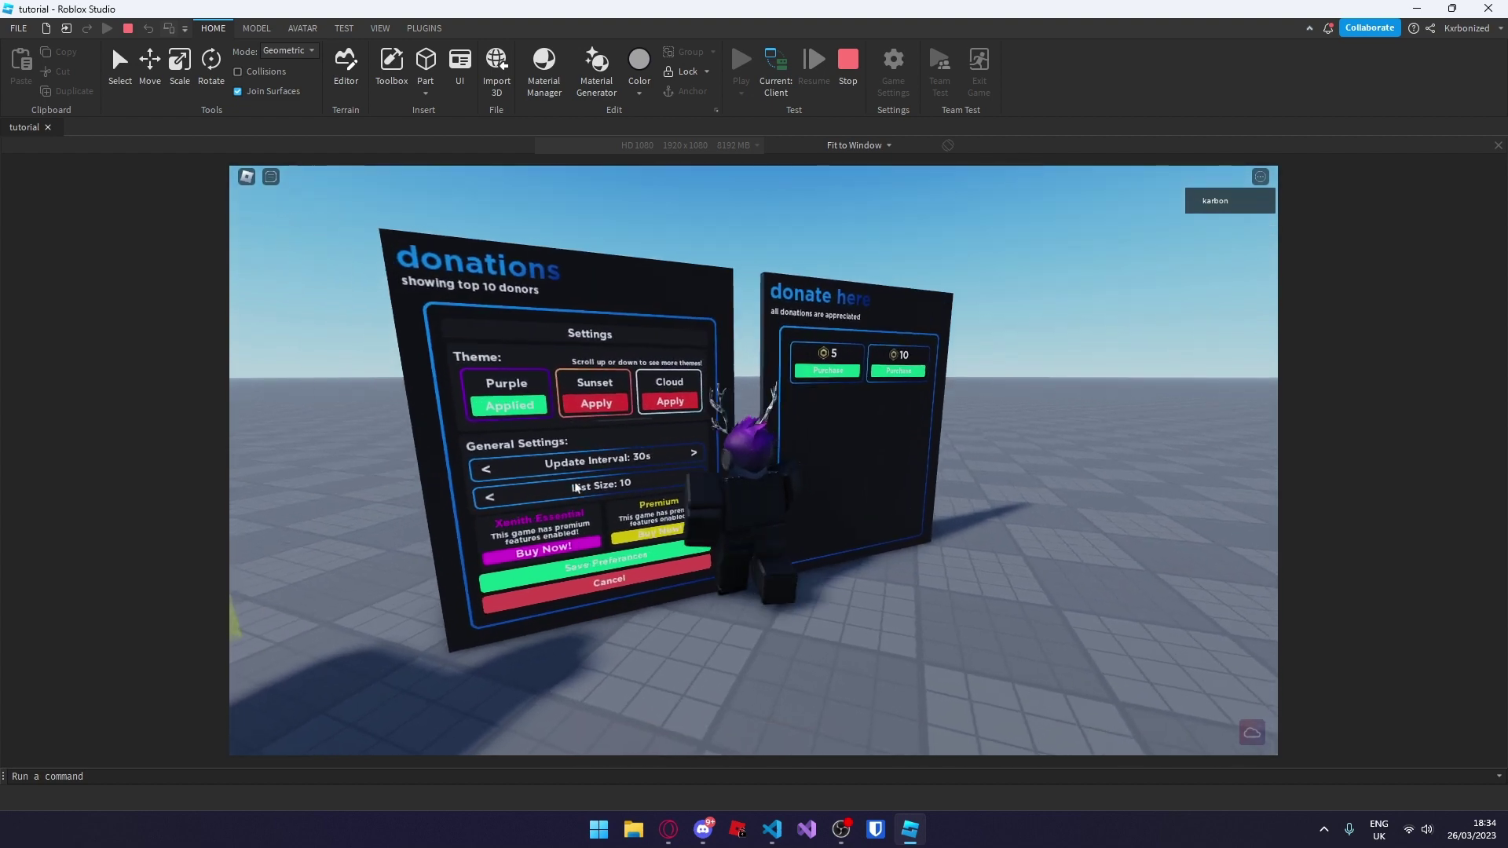
Set the board's update interval to 10s and its list size to 20, and save the preferences
{"action": "key", "text": "d"}
{"action": "key", "text": "a"}
{"action": "key", "text": "w"}
{"action": "key", "text": "d"}
{"action": "key", "text": "s"}
{"action": "key", "text": "a"}
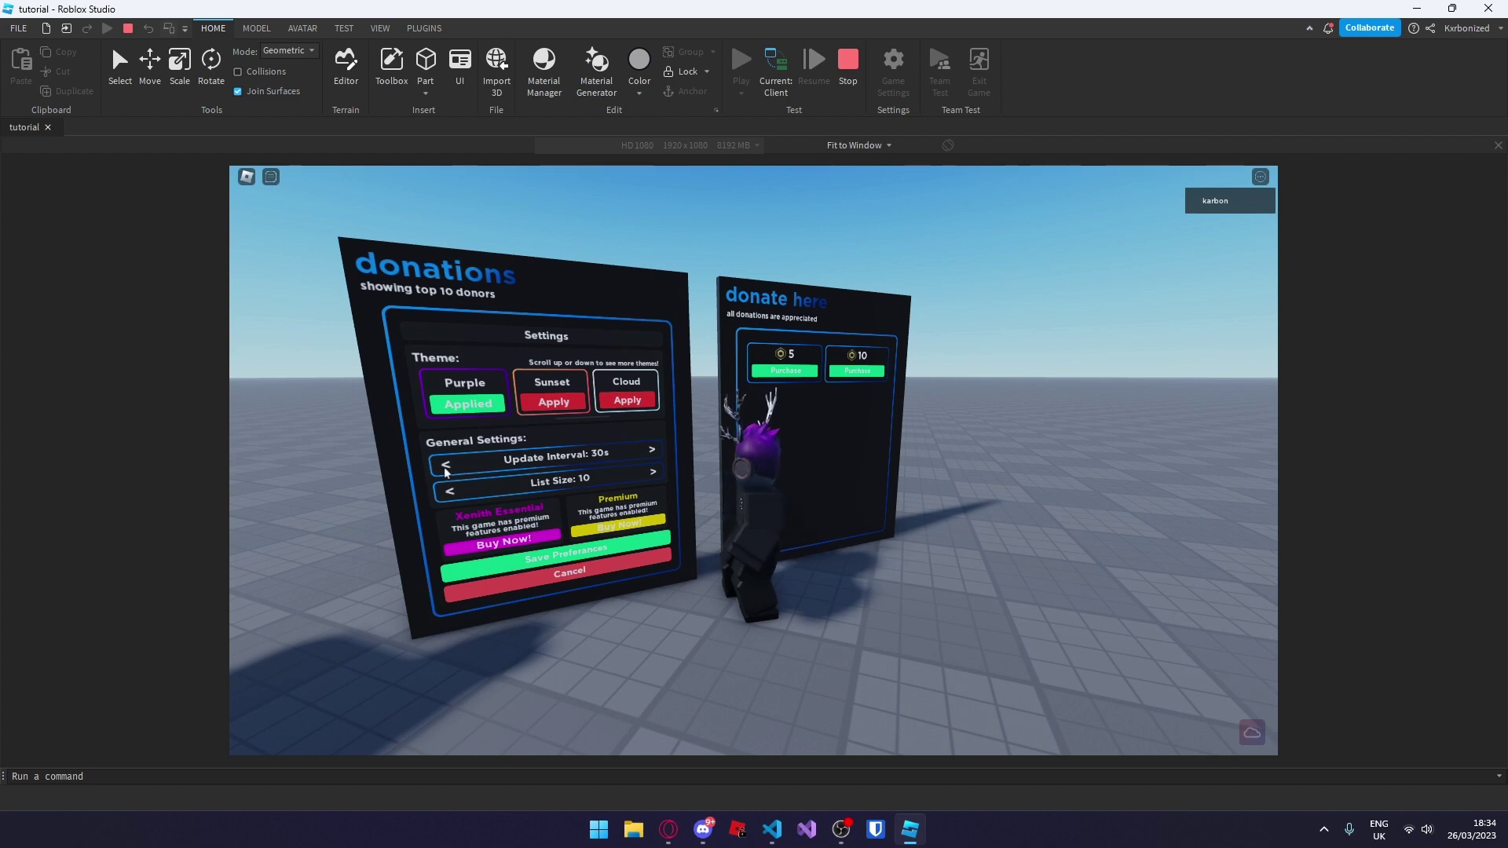
{"action": "key", "text": "s"}
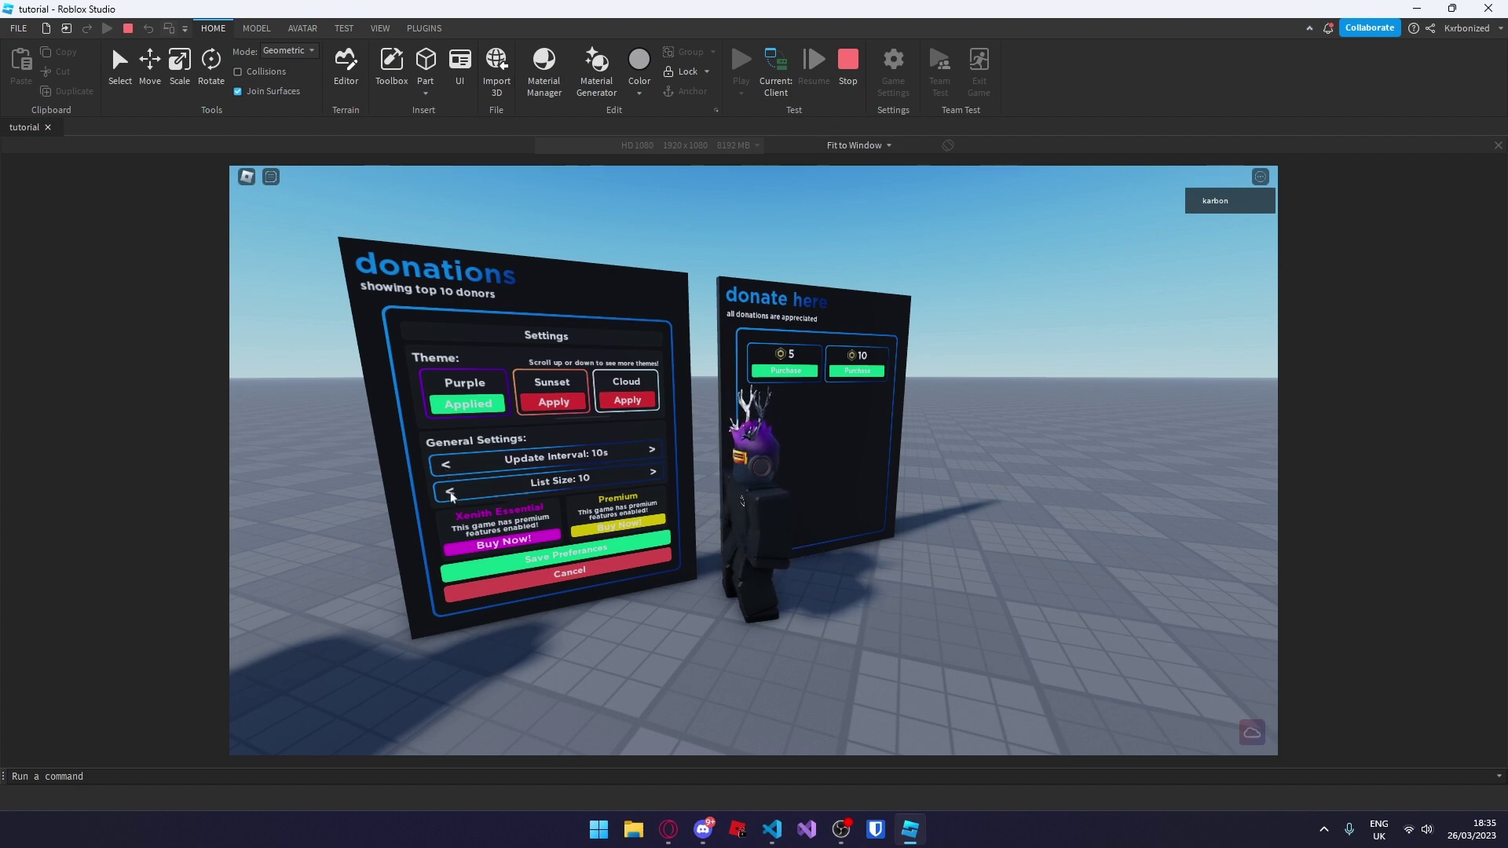
{"action": "left_click", "coordinate": [654, 472]}
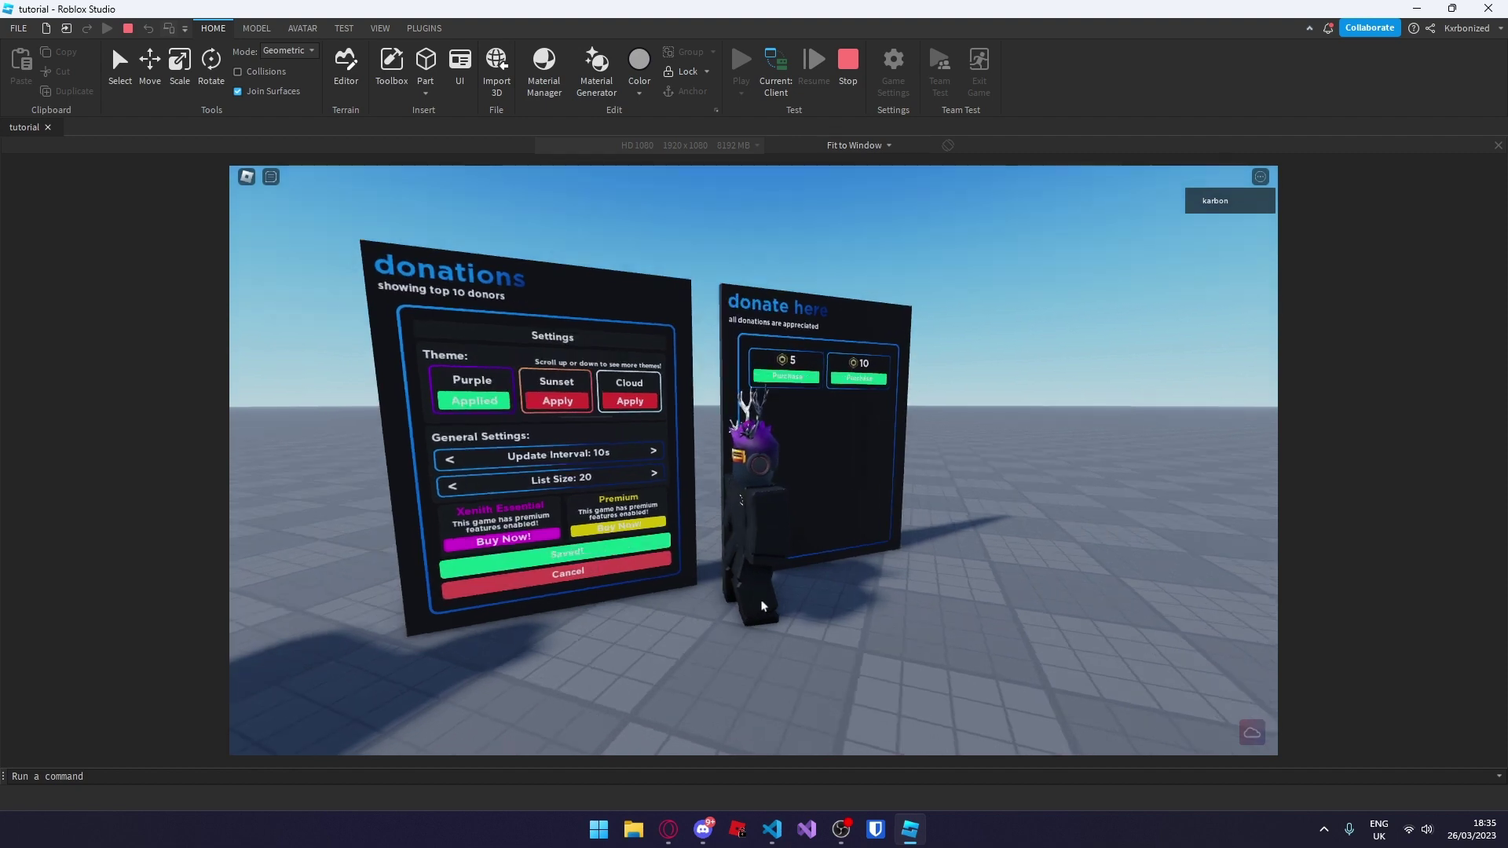
View the Sponsors page on the donations board and close it
{"action": "right_click_drag", "start_coordinate": [770, 577], "coordinate": [771, 578]}
{"action": "key", "text": "a"}
{"action": "key", "text": "s"}
{"action": "key", "text": "d"}
{"action": "right_click_drag", "start_coordinate": [769, 481], "coordinate": [770, 480]}
{"action": "key", "text": "w"}
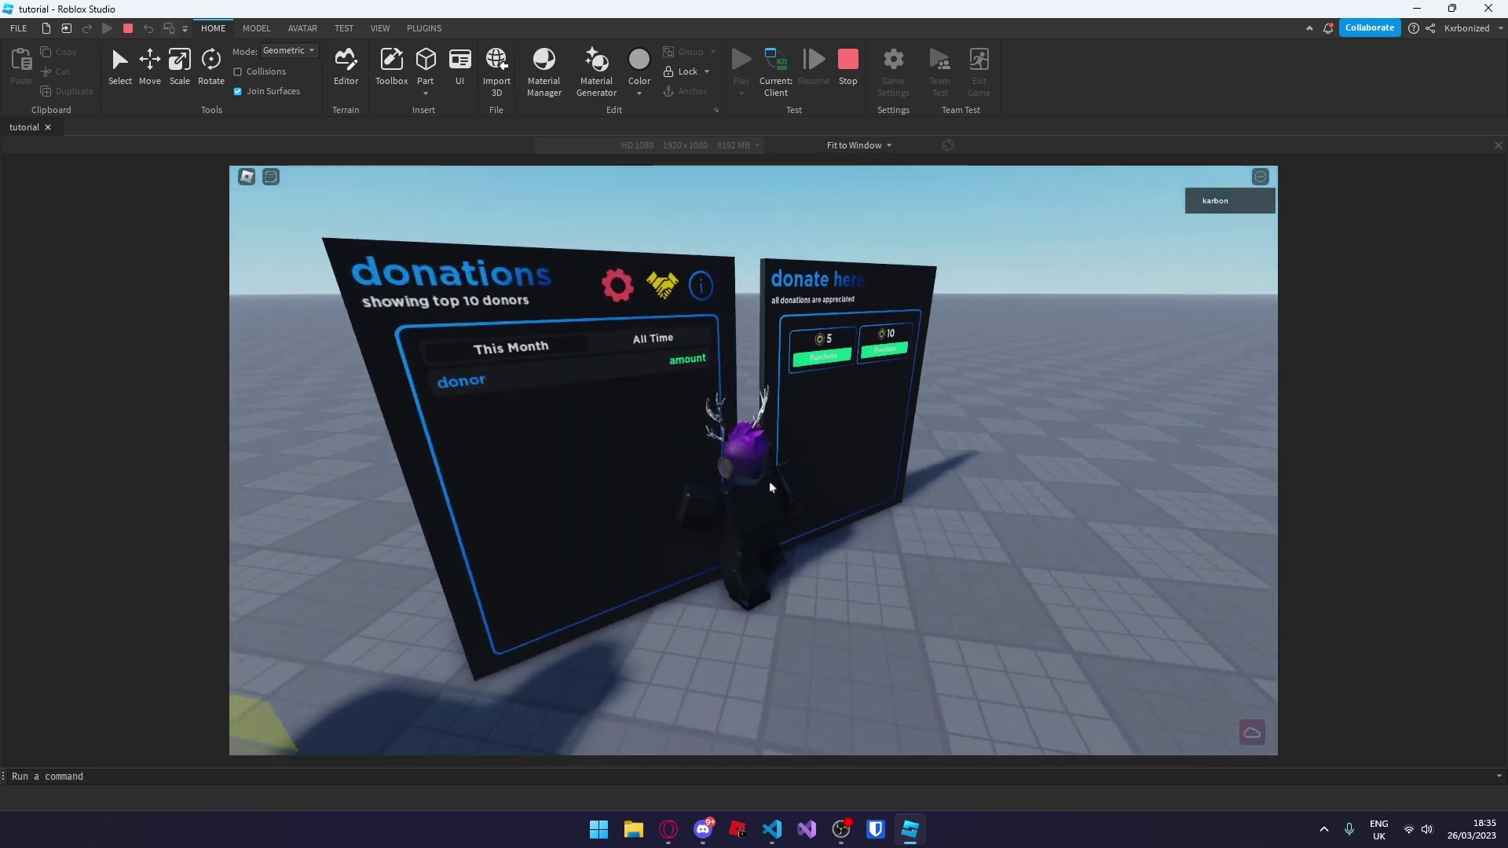
{"action": "key", "text": "a"}
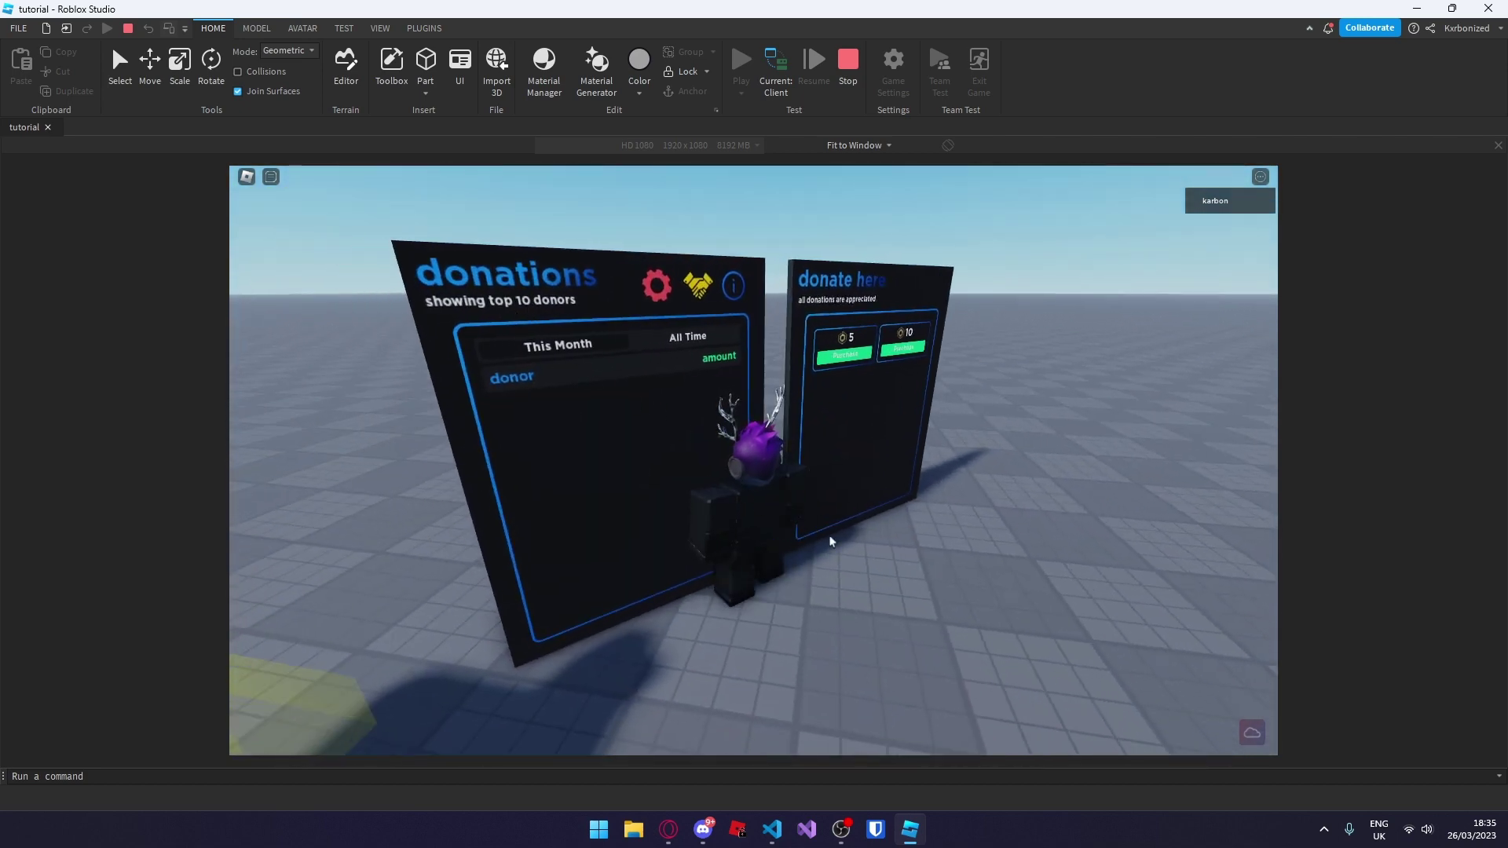
{"action": "right_click_drag", "start_coordinate": [829, 542], "coordinate": [862, 539]}
{"action": "key", "text": "d"}
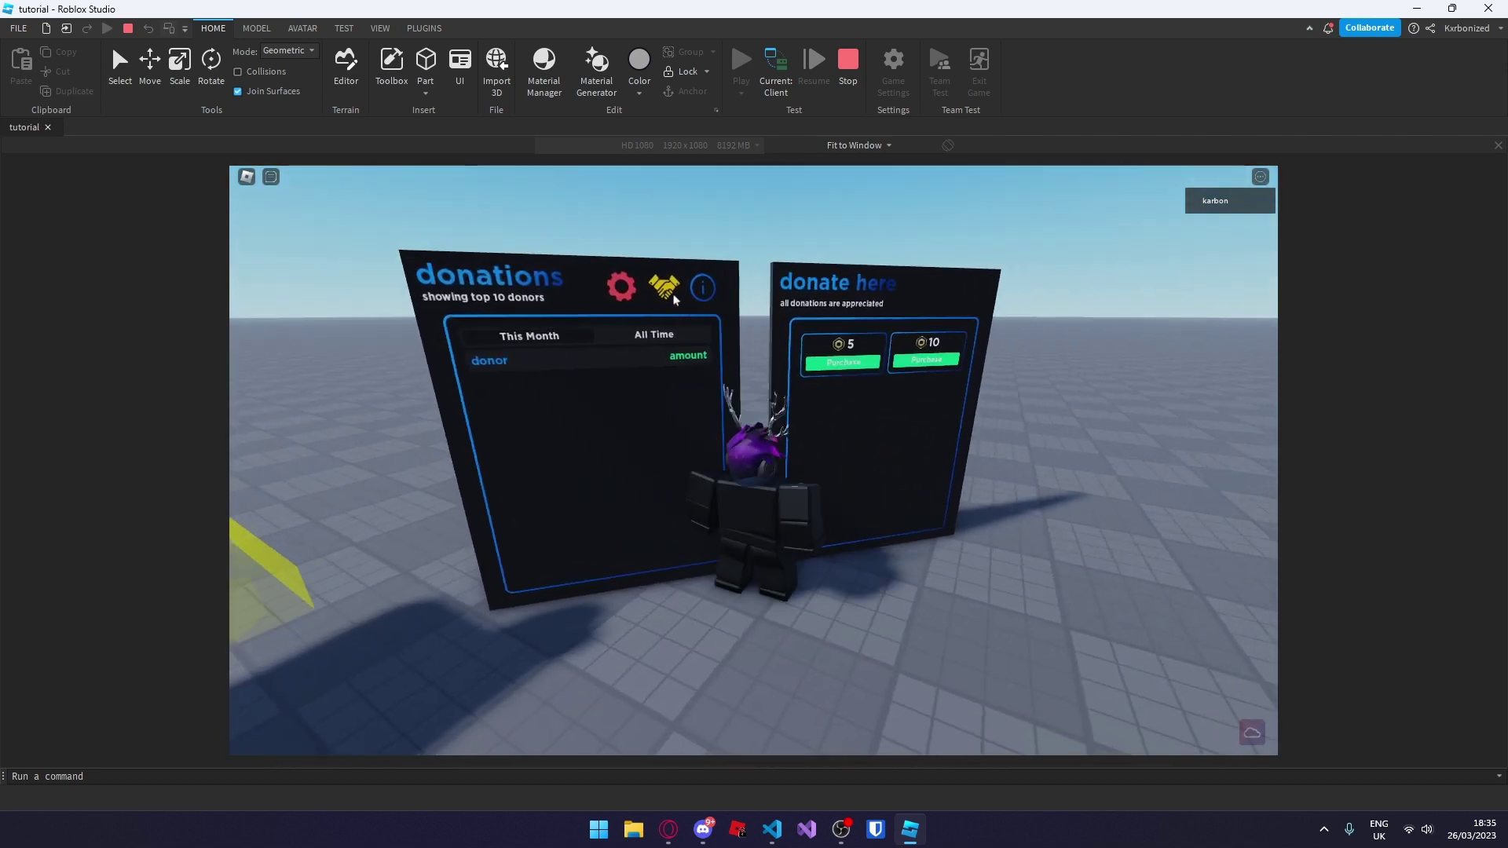
{"action": "left_click", "coordinate": [670, 294]}
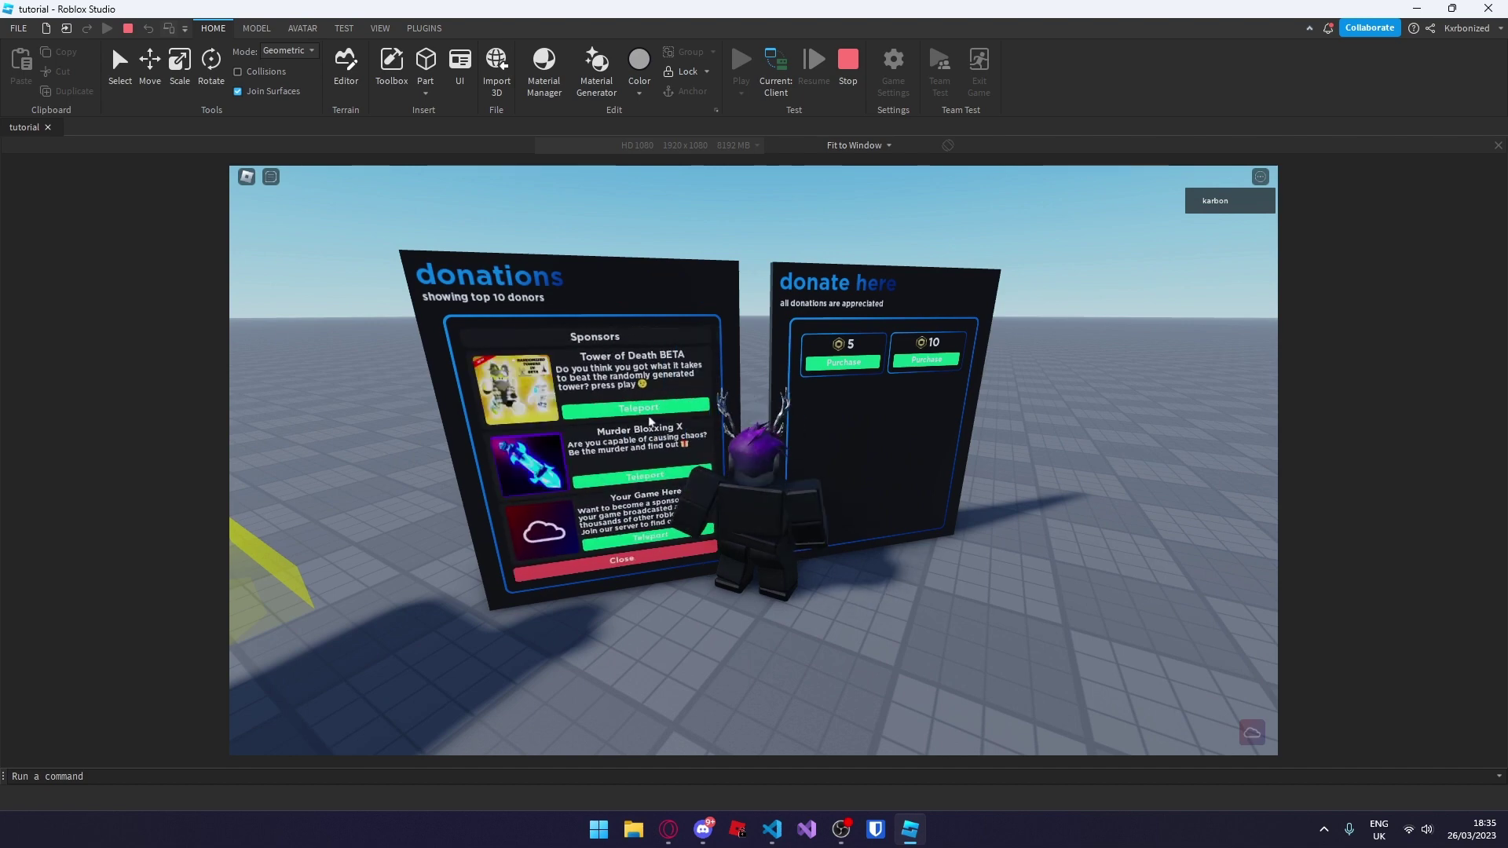
{"action": "key", "text": "d"}
{"action": "key", "text": "a"}
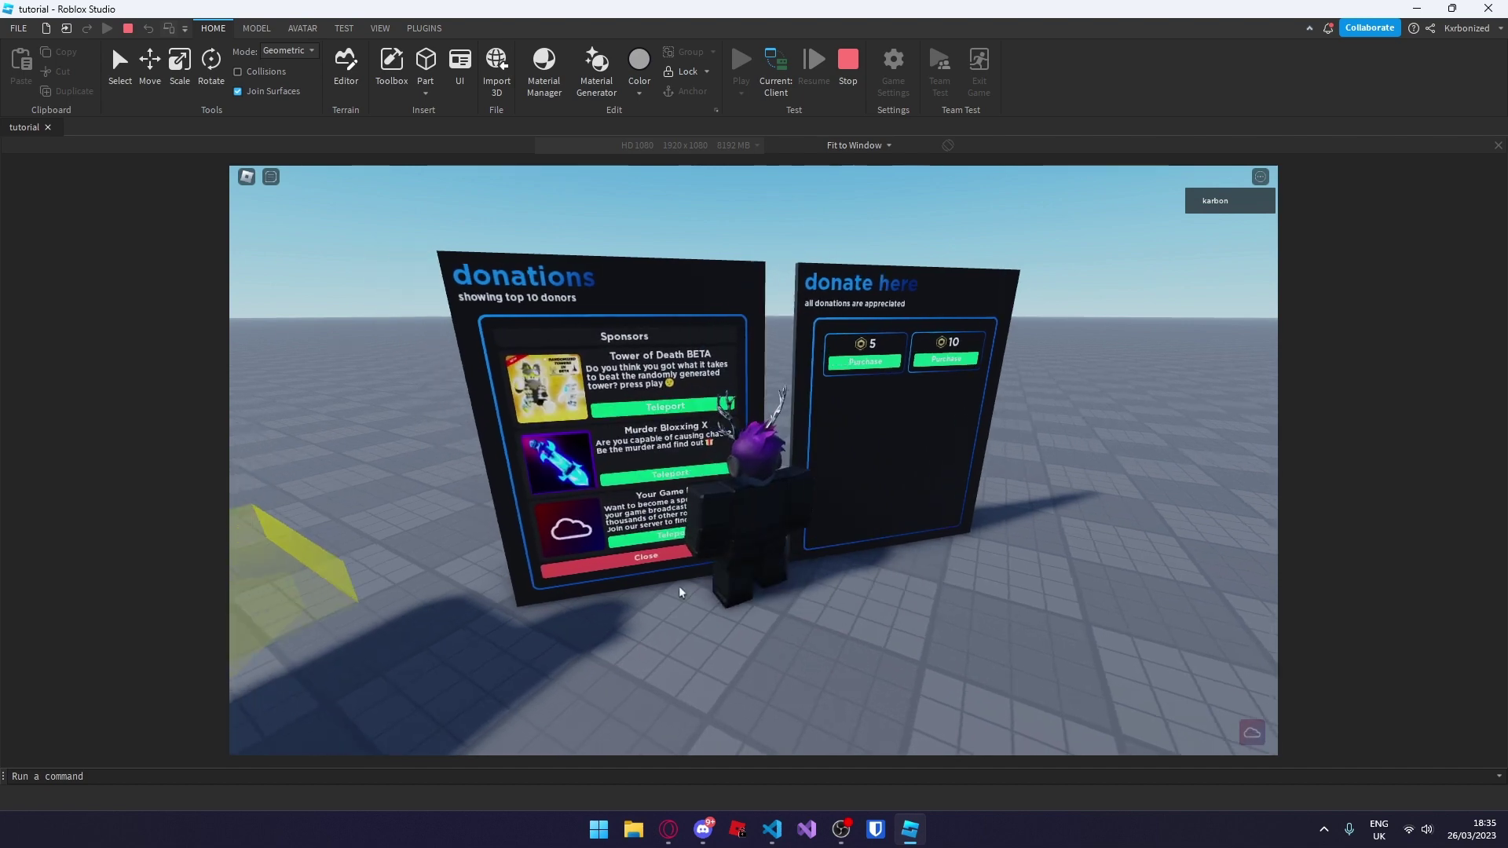
{"action": "scroll", "coordinate": [609, 424], "scroll_direction": "up", "scroll_amount": 3}
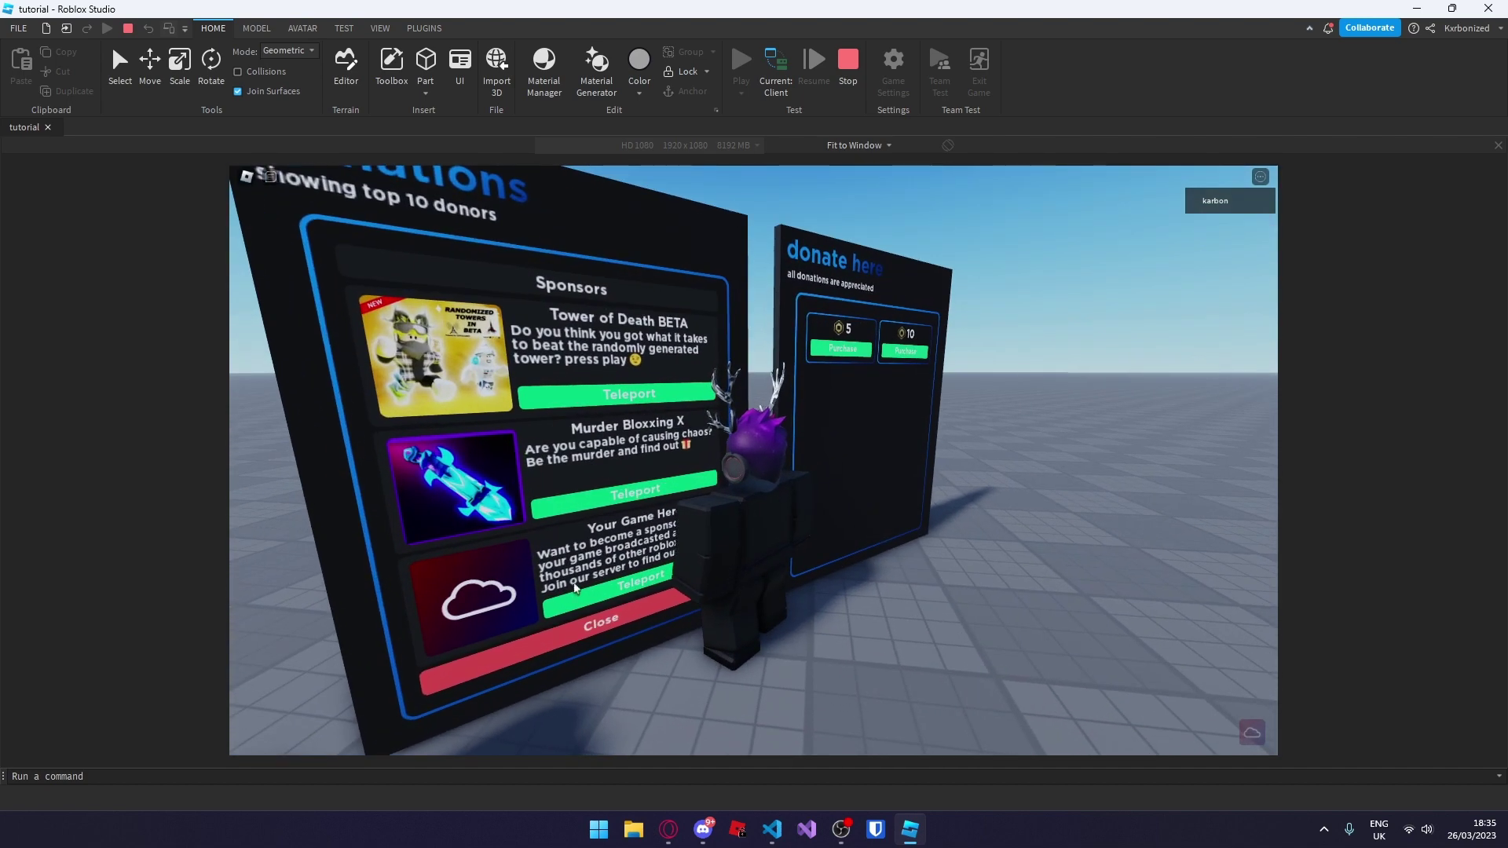
{"action": "left_click", "coordinate": [593, 632]}
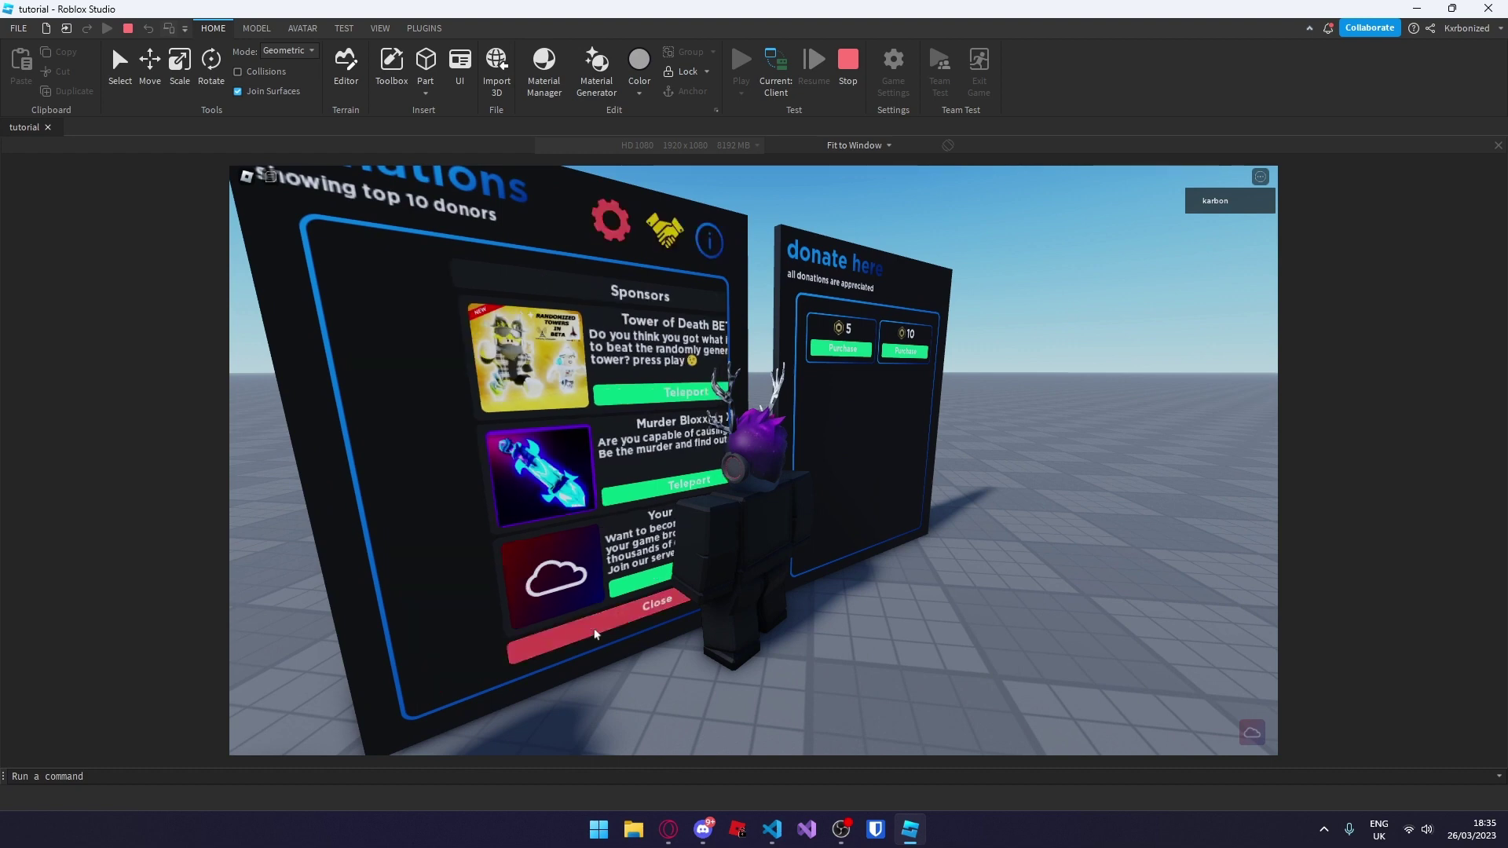
View the Information page on the donations board and close it
{"action": "key", "text": "d"}
{"action": "left_click", "coordinate": [581, 247]}
{"action": "key", "text": "a"}
{"action": "right_click_drag", "start_coordinate": [722, 529], "coordinate": [722, 530]}
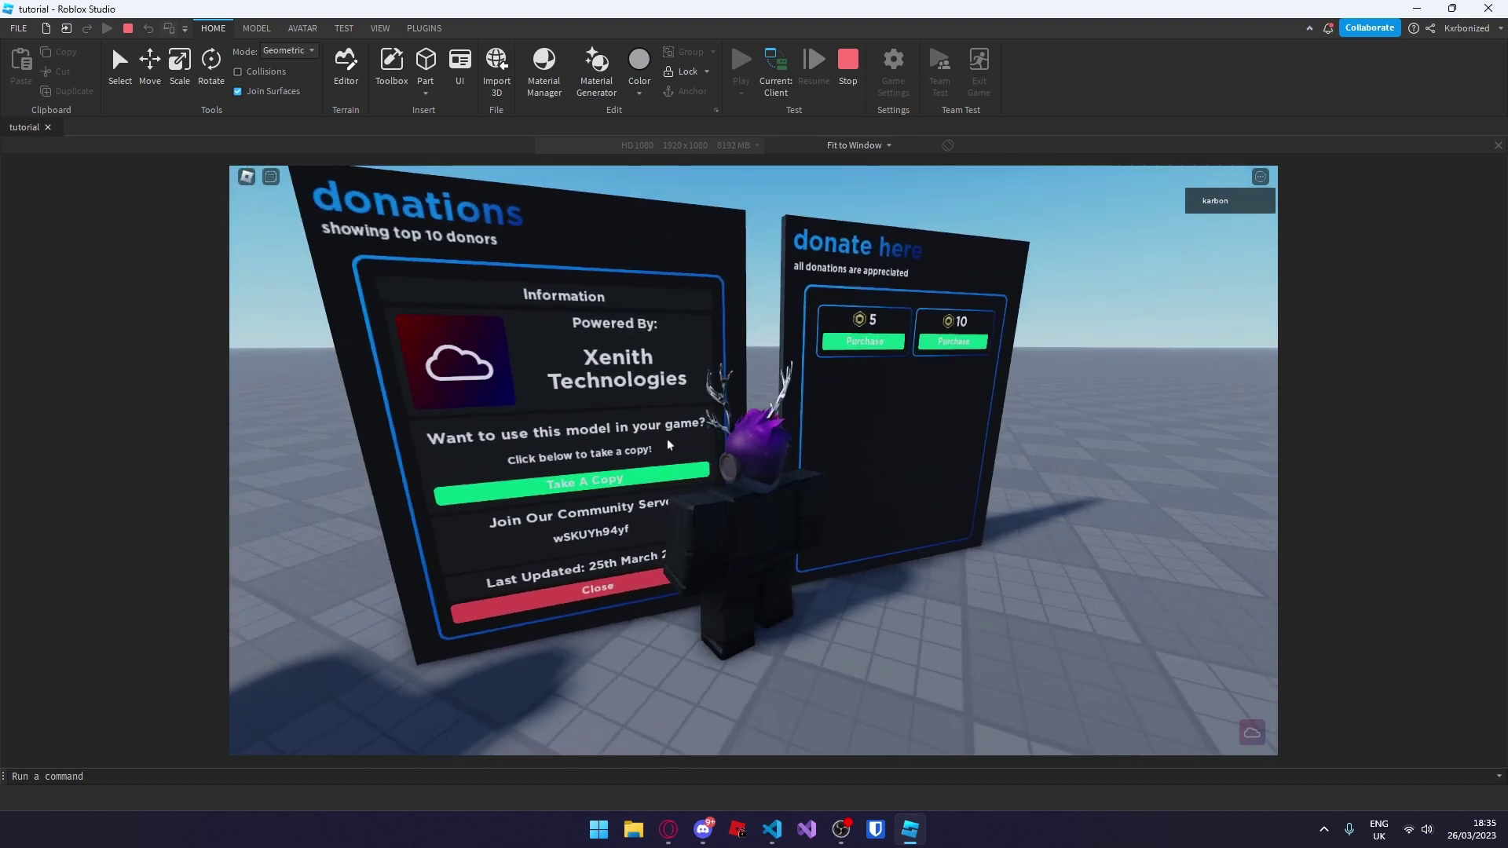
{"action": "right_click_drag", "start_coordinate": [692, 589], "coordinate": [691, 589]}
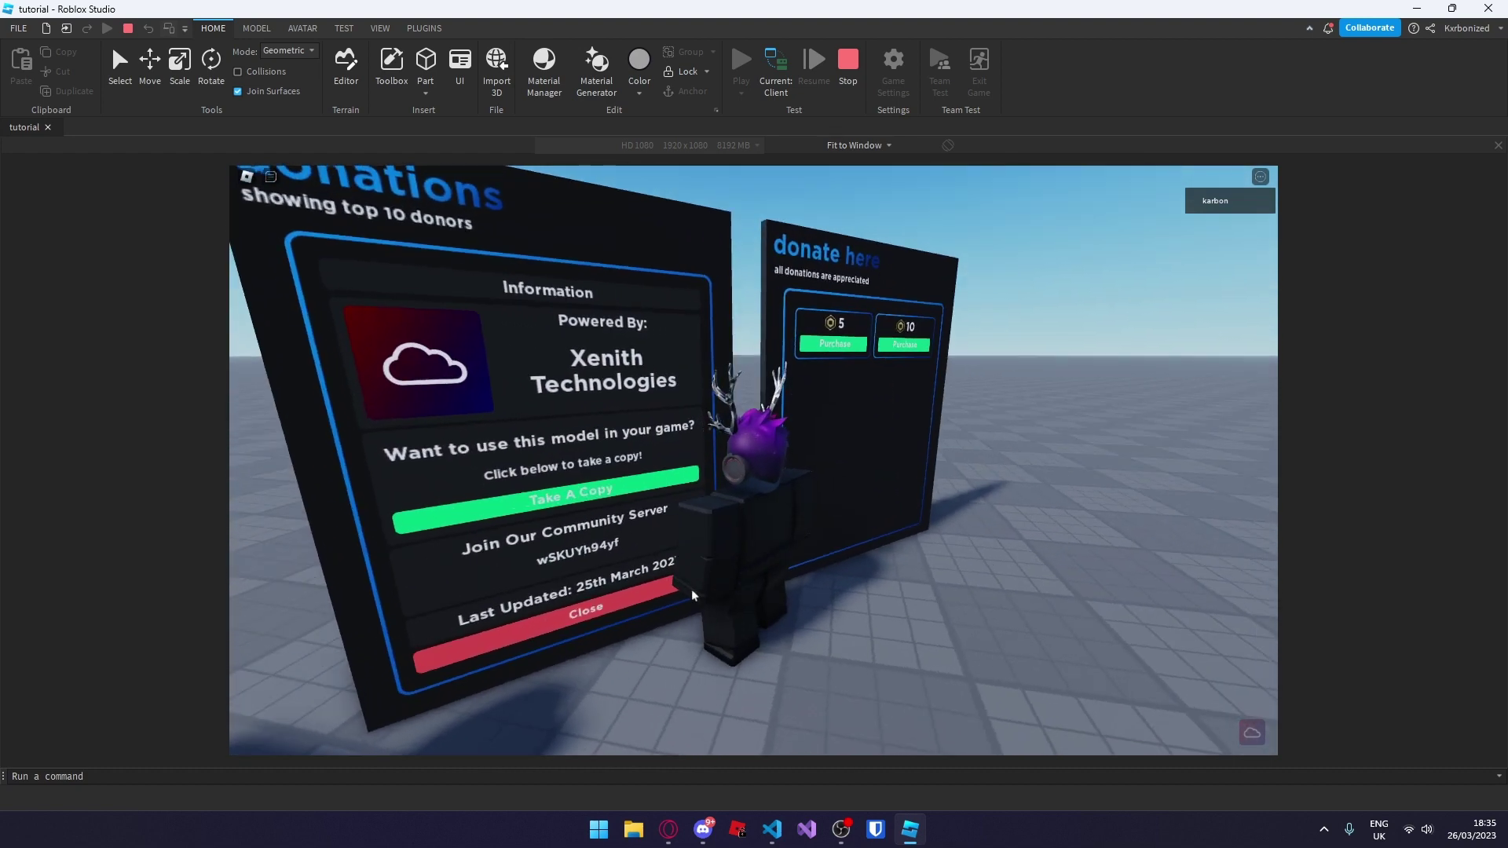
{"action": "left_click", "coordinate": [559, 614]}
{"action": "scroll", "coordinate": [713, 630], "scroll_direction": "down", "scroll_amount": 3}
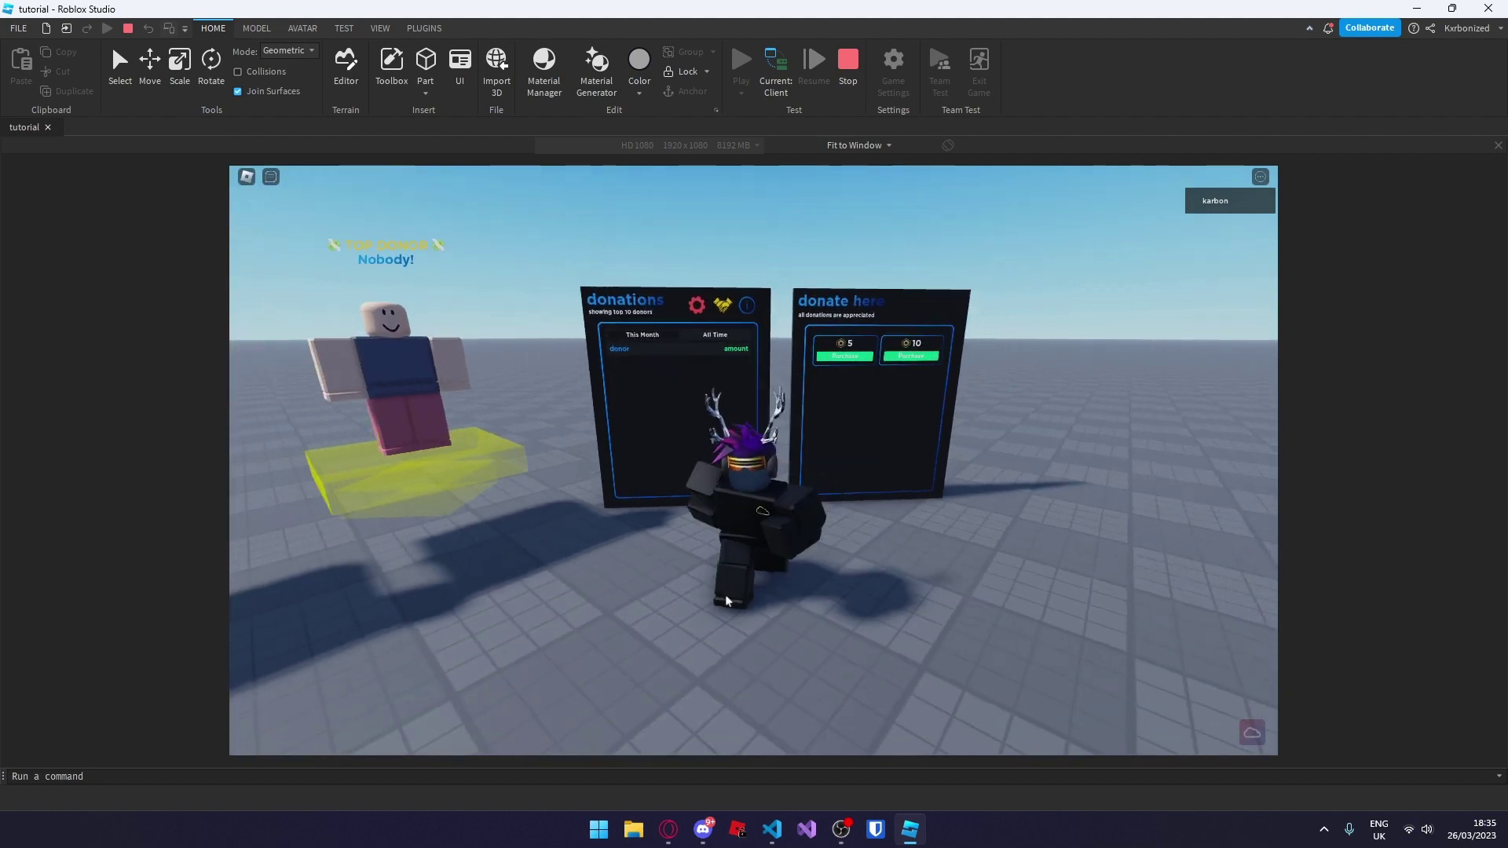
Walk the avatar around the donor statues and boards to examine the applied theme and list size
{"action": "right_click_drag", "start_coordinate": [784, 544], "coordinate": [783, 544]}
{"action": "key", "text": "w"}
{"action": "right_click_drag", "start_coordinate": [601, 364], "coordinate": [601, 364]}
{"action": "key", "text": "d"}
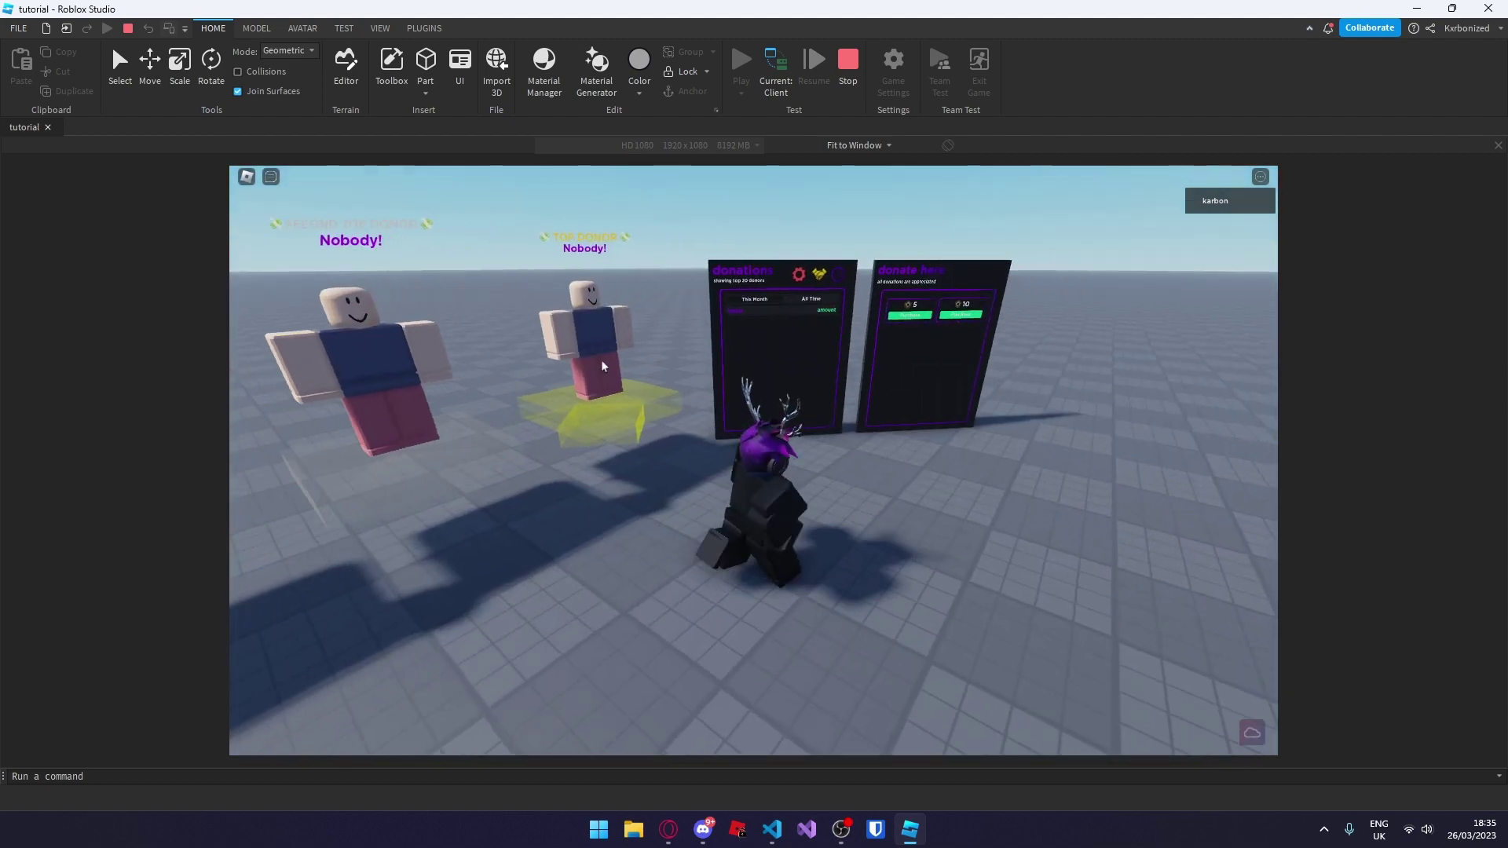
{"action": "key", "text": "w"}
{"action": "right_click_drag", "start_coordinate": [775, 493], "coordinate": [774, 490]}
{"action": "key", "text": "s"}
{"action": "key", "text": "w"}
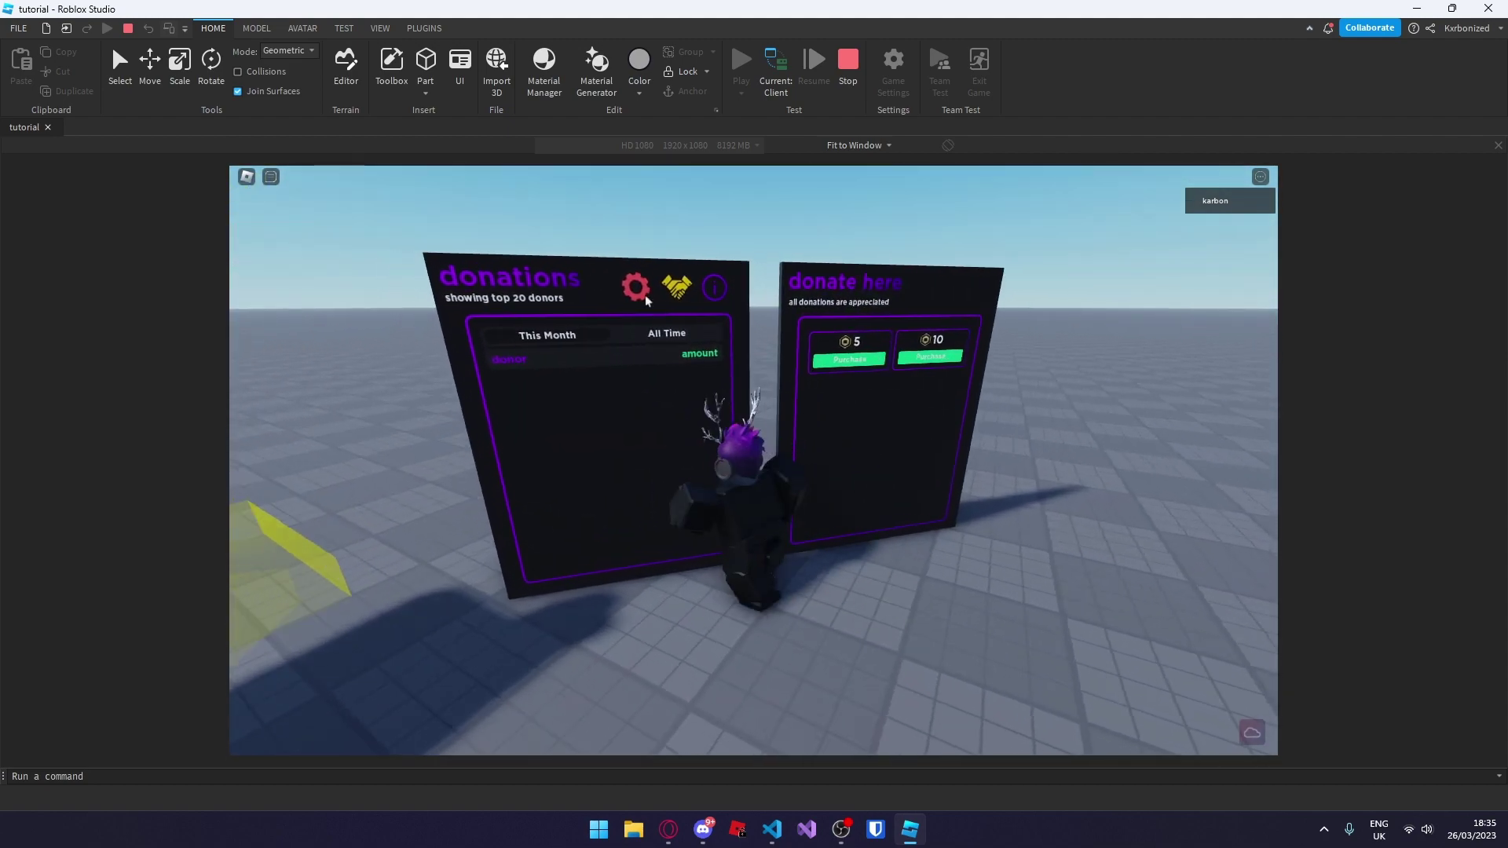
{"action": "right_click_drag", "start_coordinate": [531, 309], "coordinate": [531, 309]}
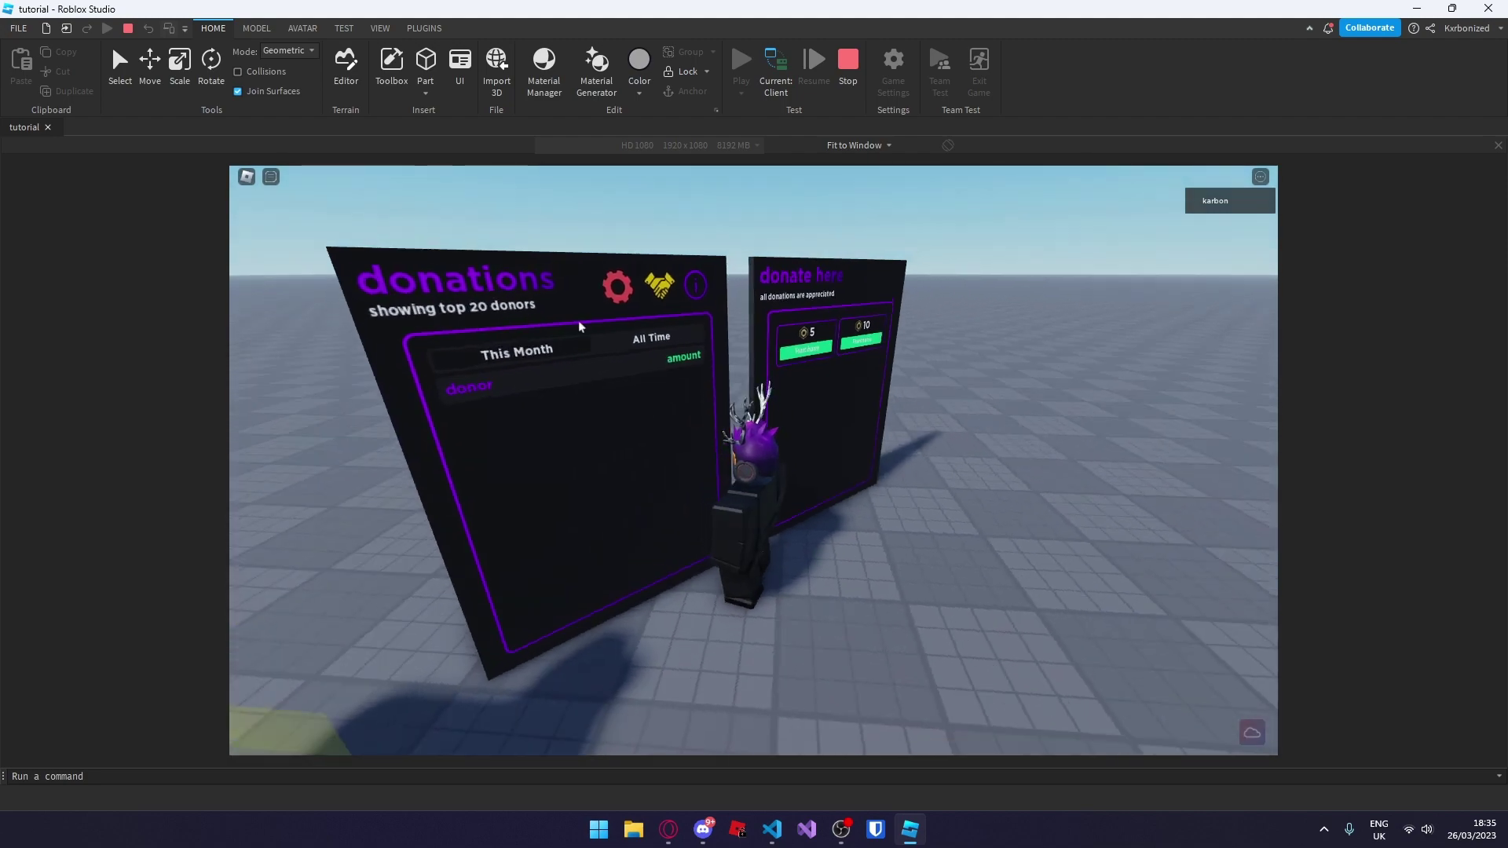
Make a test purchase of the 5 Robux donation on the donate here board and dismiss the purchase dialog
{"action": "right_click_drag", "start_coordinate": [866, 507], "coordinate": [901, 542]}
{"action": "key", "text": "s"}
{"action": "key", "text": "w"}
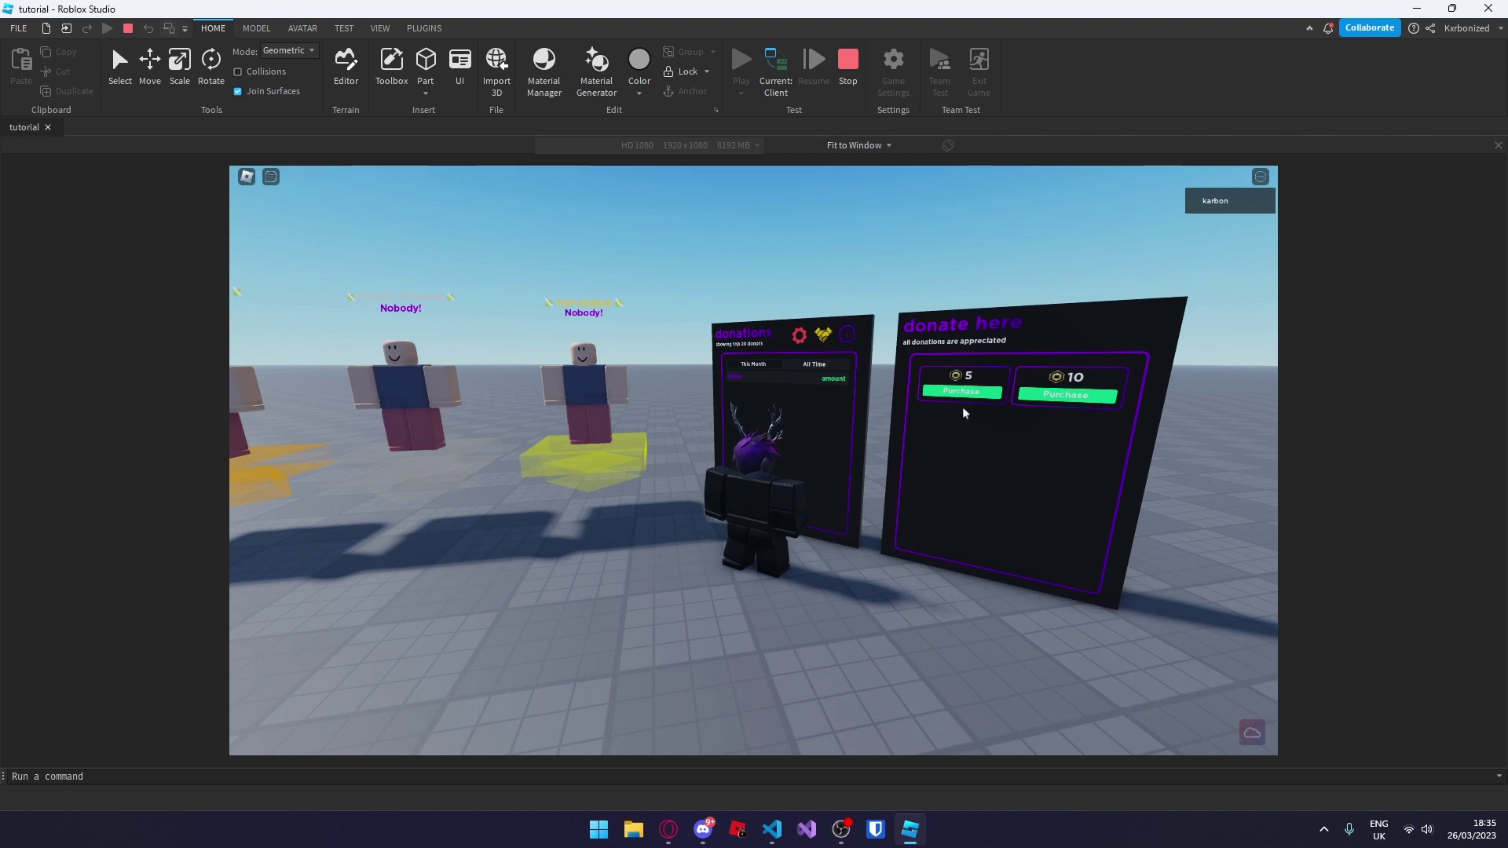
{"action": "left_click", "coordinate": [954, 393]}
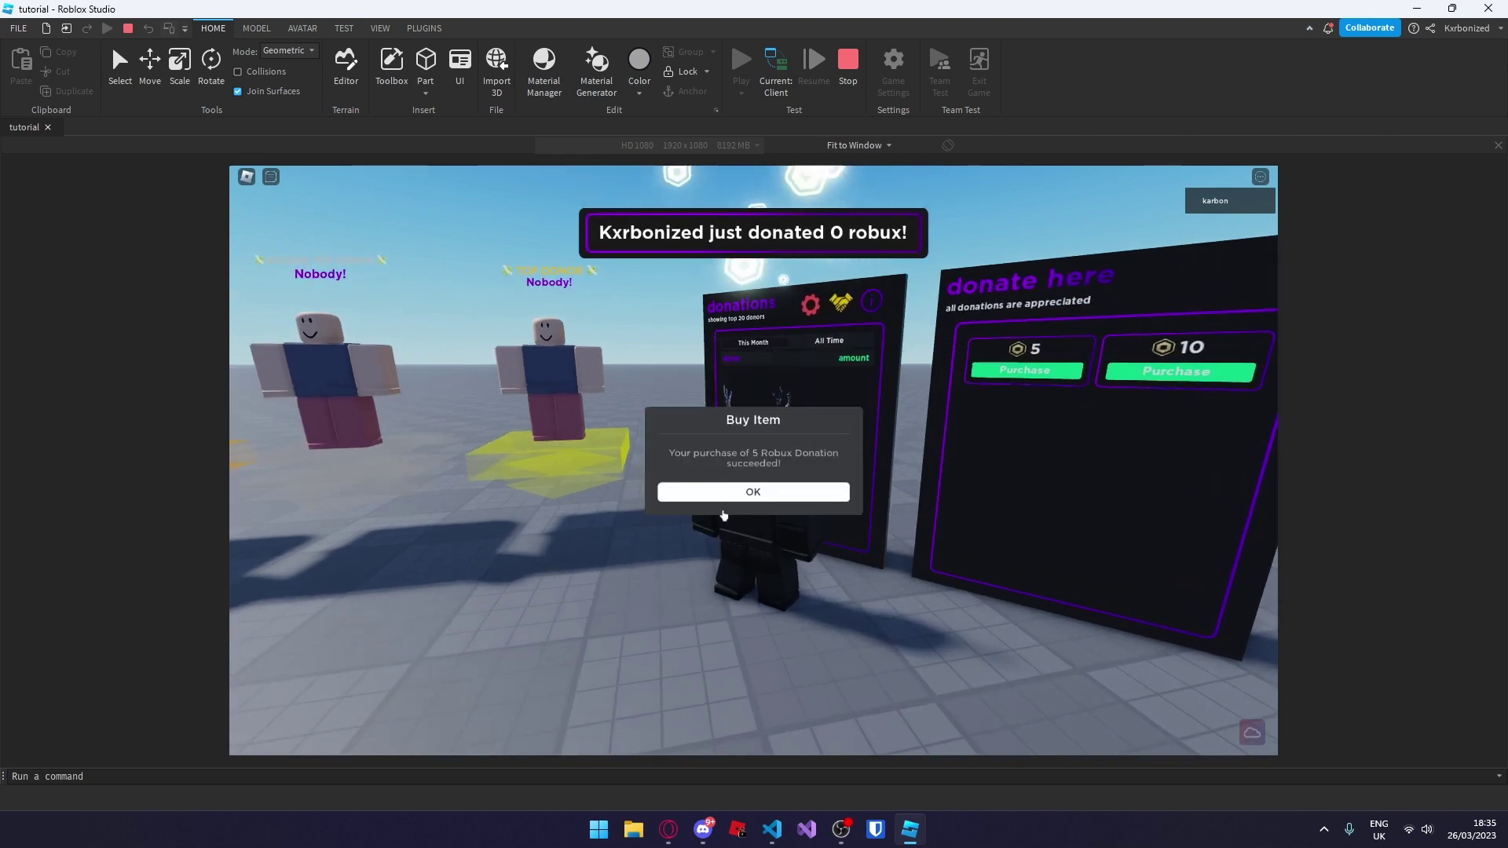
{"action": "left_click", "coordinate": [756, 490]}
{"action": "key", "text": "s"}
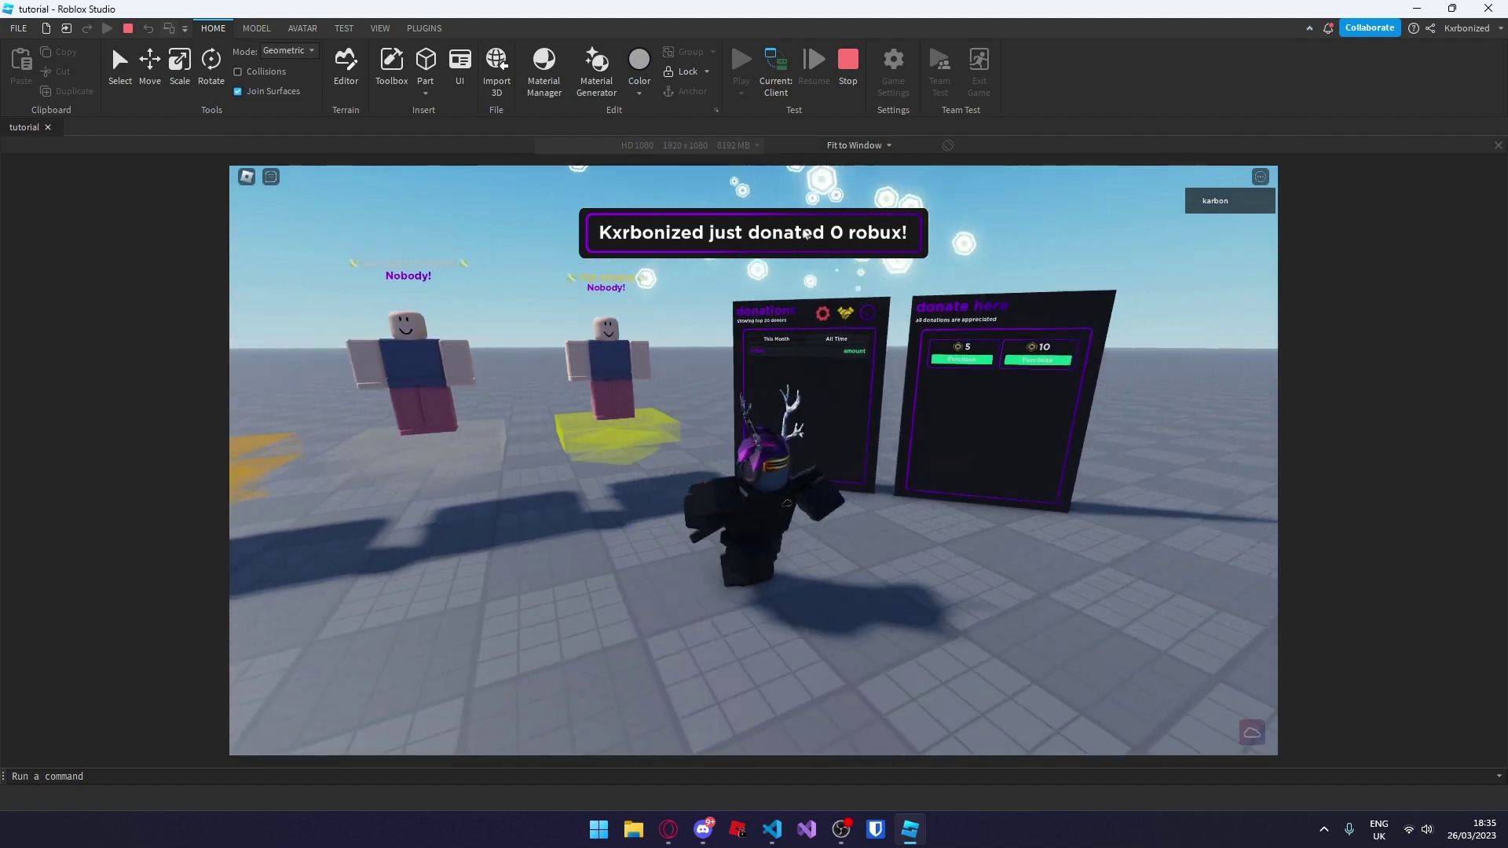
Walk the avatar around to examine the donation effect, the top donor statue and the donations leaderboard
{"action": "key", "text": "w"}
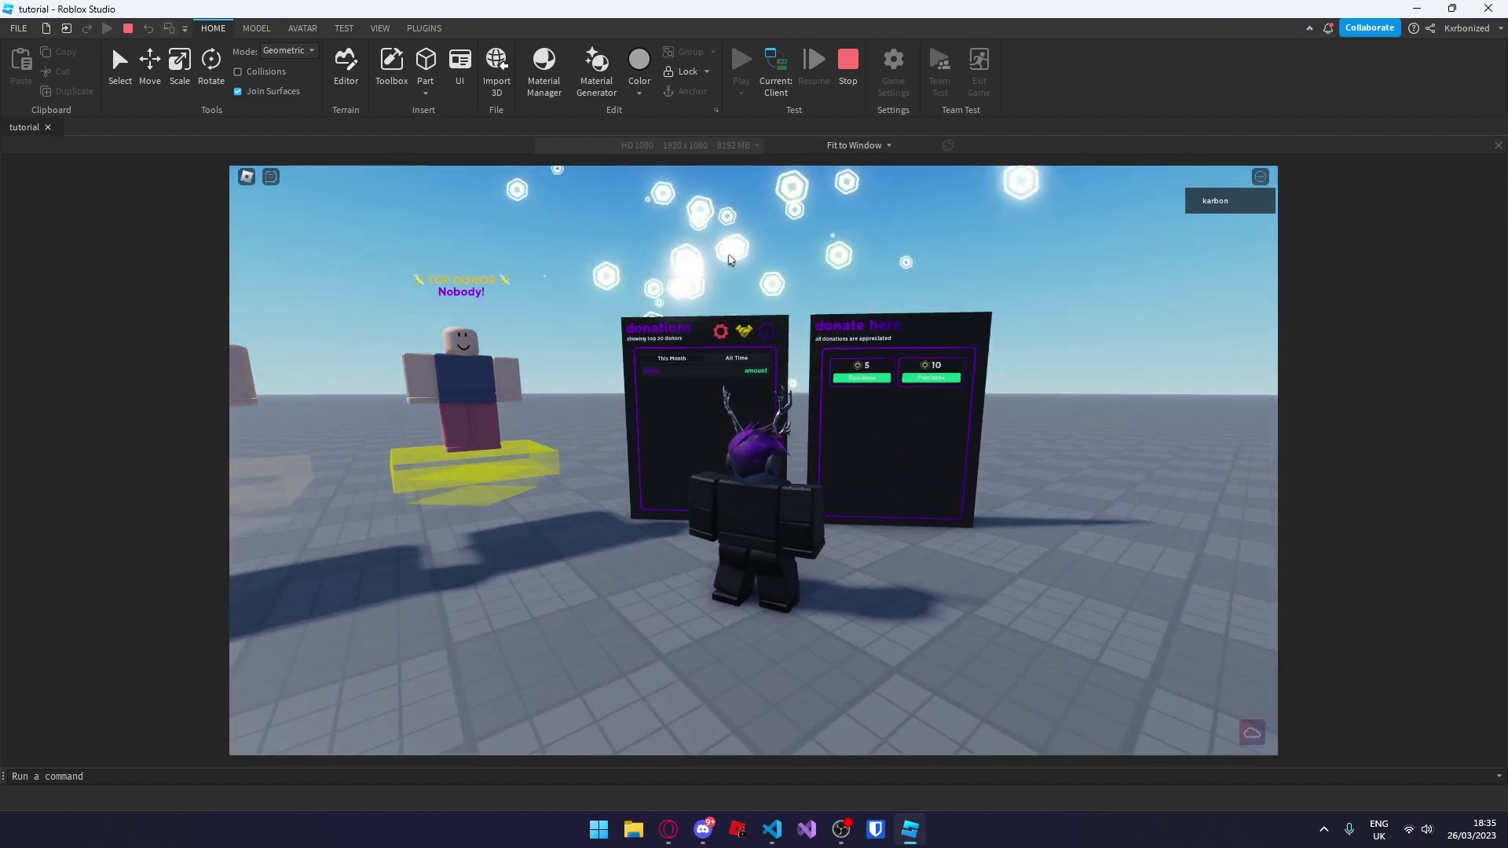
{"action": "key", "text": "a"}
{"action": "right_click_drag", "start_coordinate": [754, 469], "coordinate": [754, 476]}
{"action": "key", "text": "s"}
{"action": "key", "text": "d"}
{"action": "key", "text": "w"}
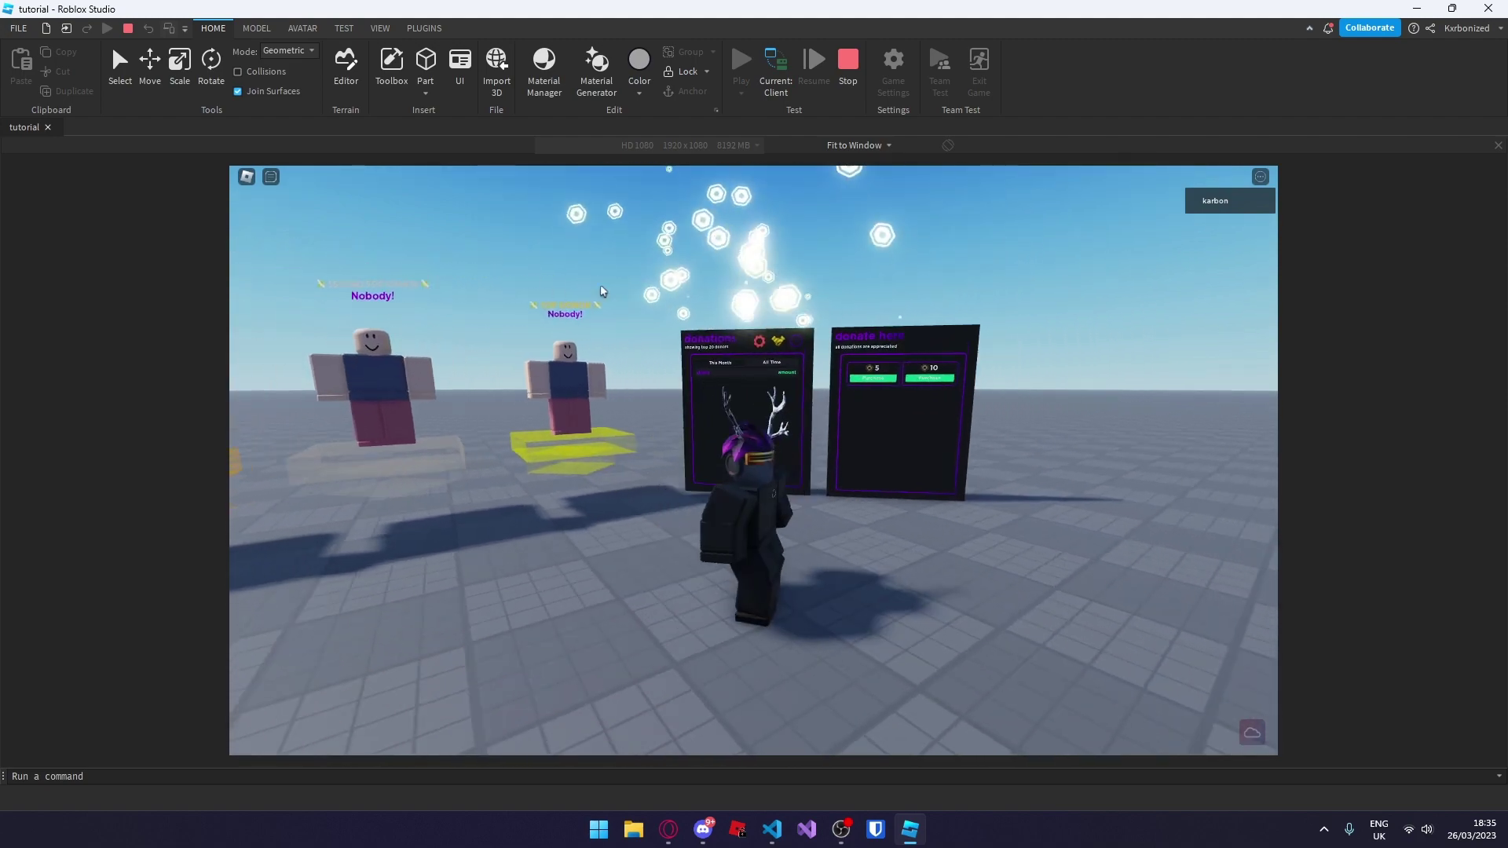
{"action": "key", "text": "s"}
{"action": "right_click_drag", "start_coordinate": [734, 264], "coordinate": [681, 229]}
{"action": "key", "text": "w"}
{"action": "key", "text": "a"}
{"action": "key", "text": "d"}
{"action": "key", "text": "w"}
{"action": "key", "text": "a"}
{"action": "key", "text": "w"}
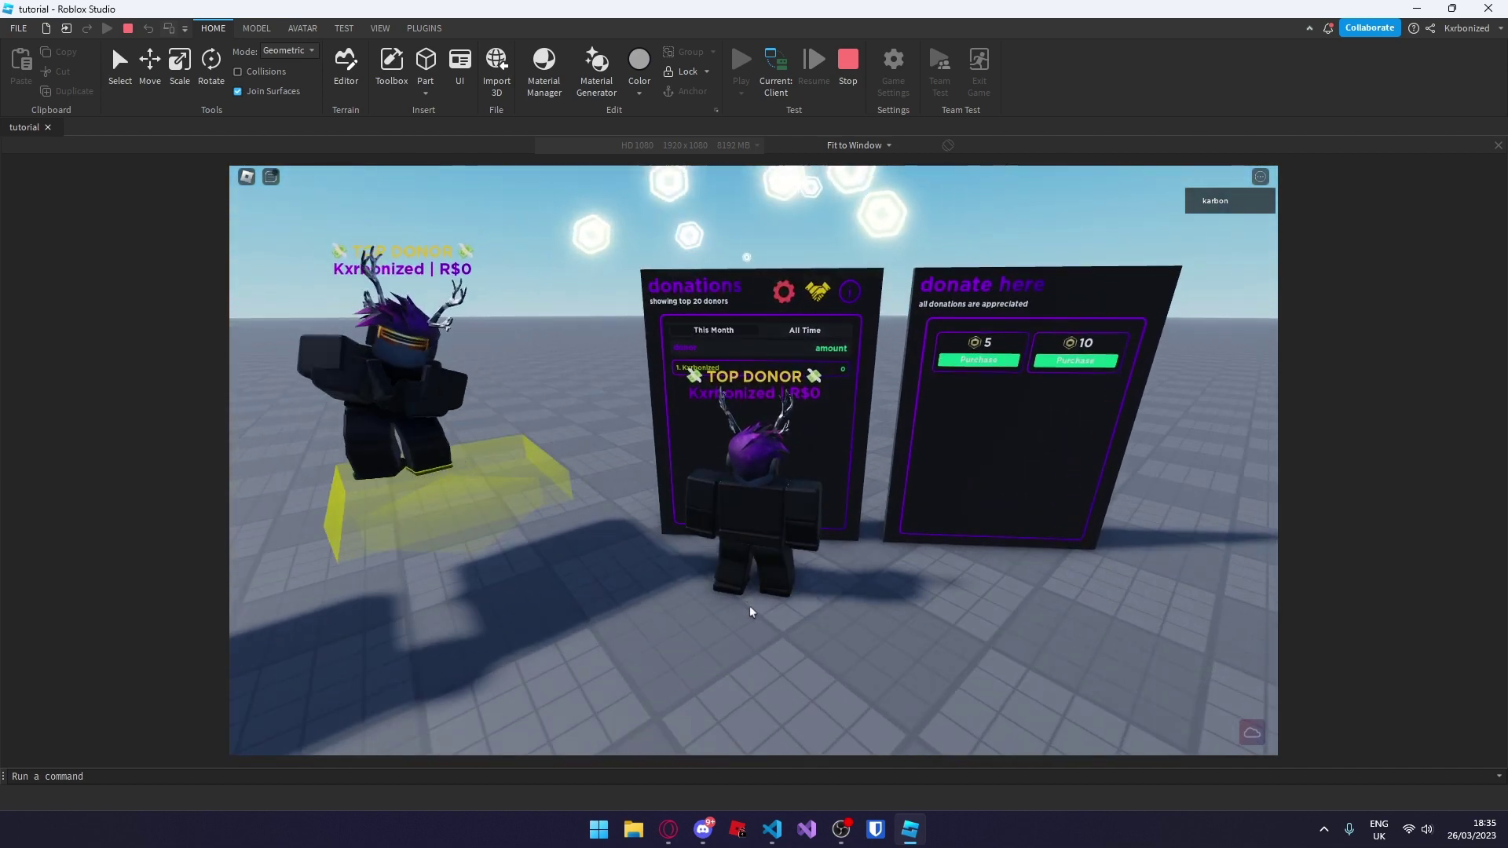
View the in-game Settings page with its volume option and return to the playtest
{"action": "left_click", "coordinate": [247, 177]}
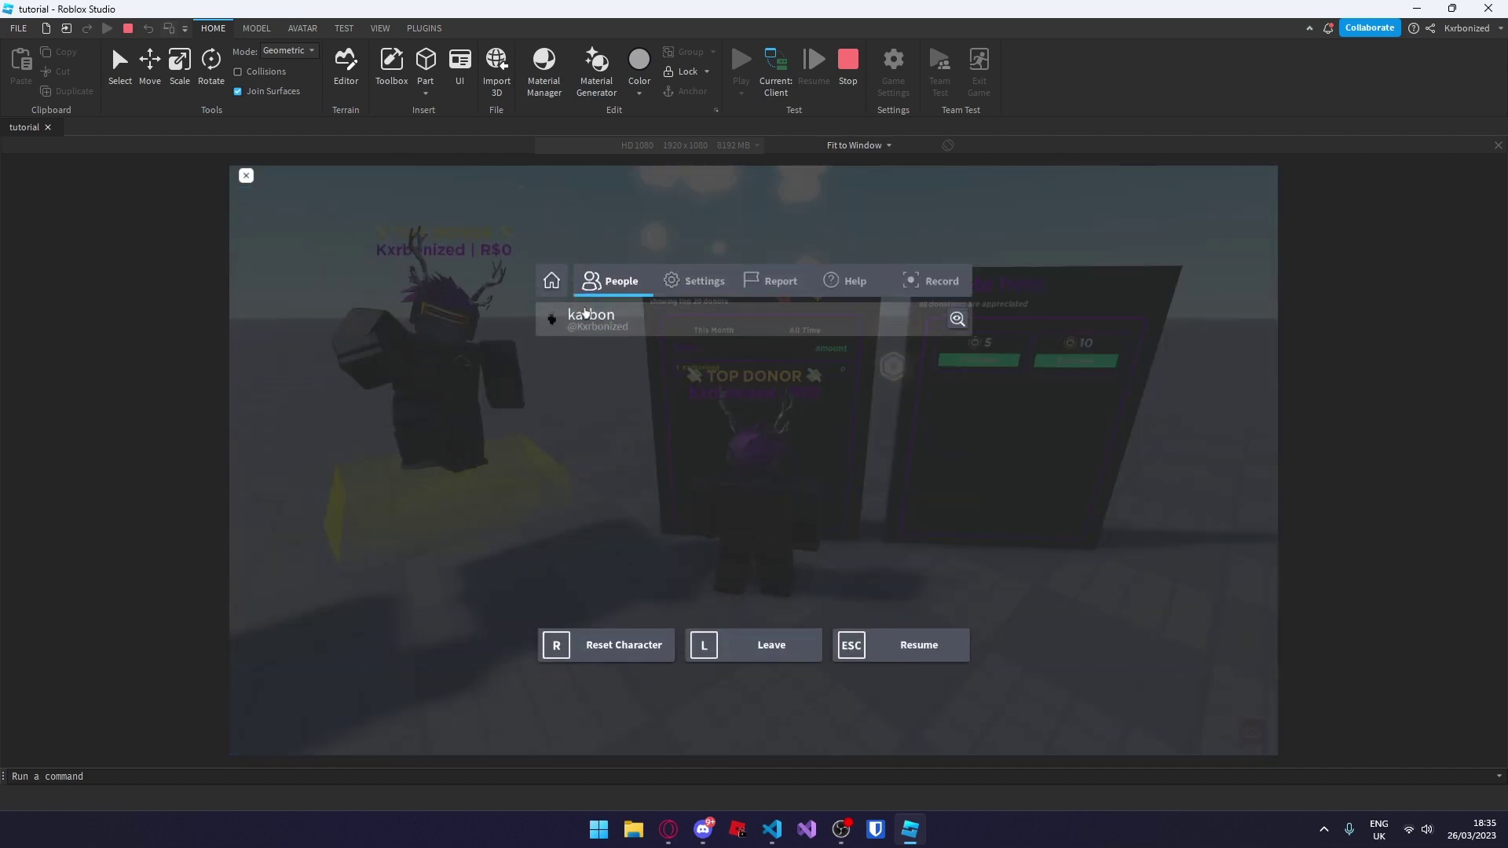
{"action": "left_click", "coordinate": [695, 280]}
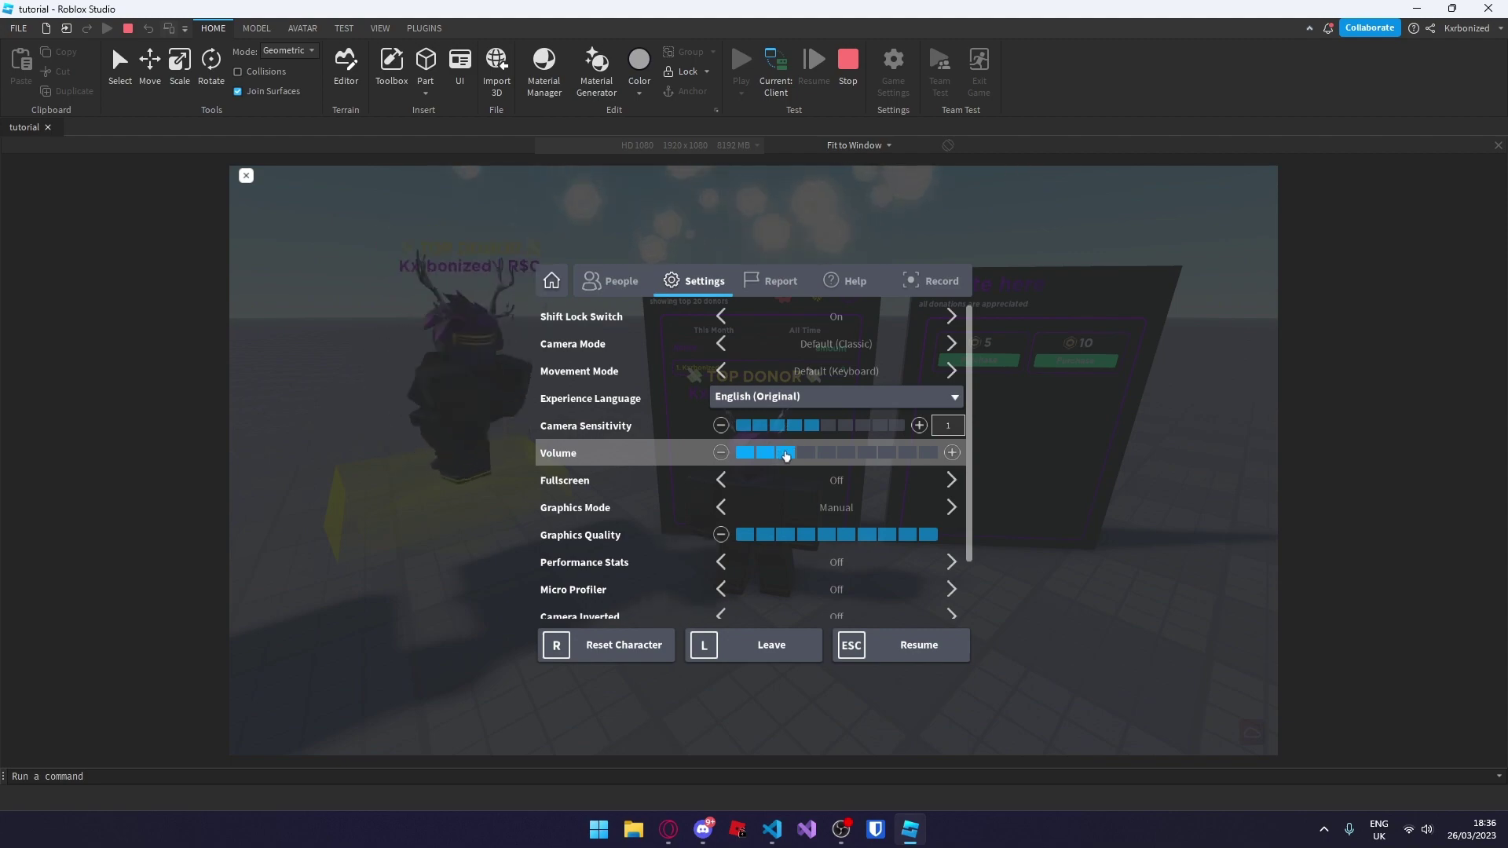
{"action": "key", "text": "Escape"}
Walk the avatar among the donor statues to examine the top donor figure, its label and the floating donation effect
{"action": "right_click_drag", "start_coordinate": [900, 516], "coordinate": [914, 515]}
{"action": "key", "text": "a"}
{"action": "key", "text": "d"}
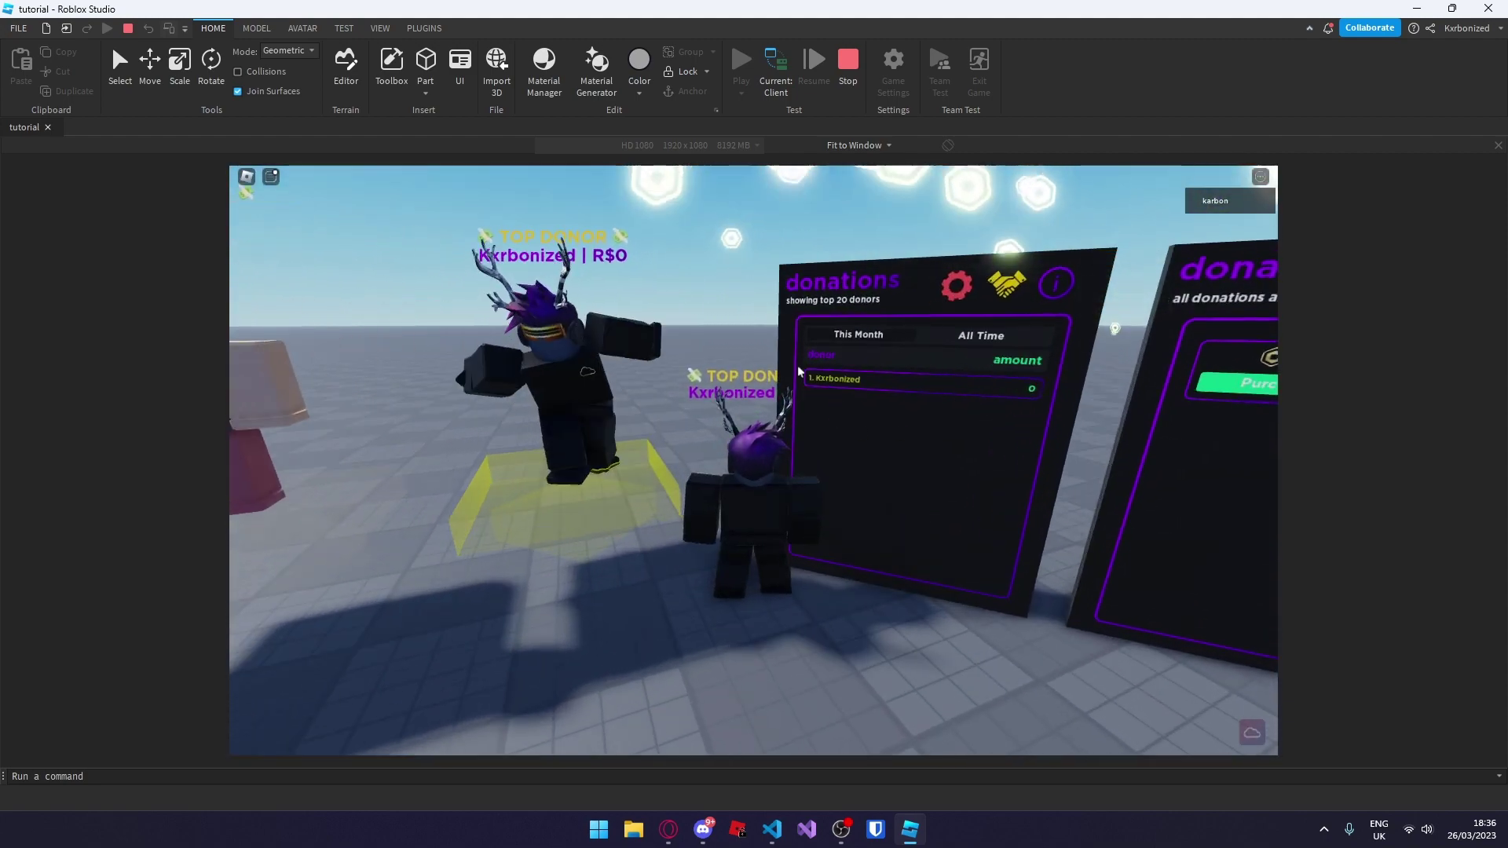
{"action": "key", "text": "s"}
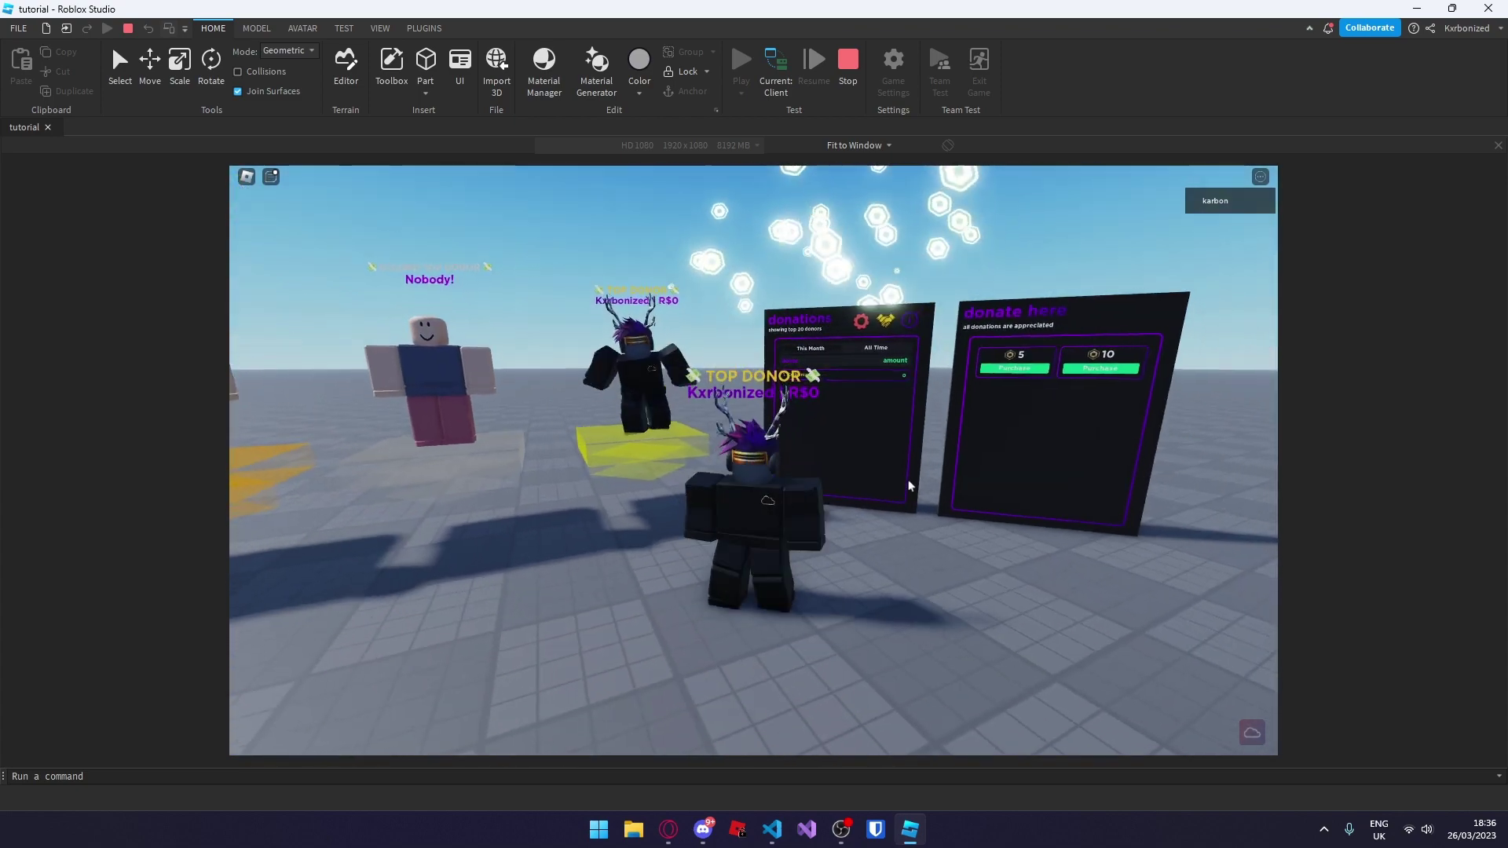
{"action": "key", "text": "w"}
{"action": "right_click_drag", "start_coordinate": [856, 516], "coordinate": [856, 516]}
{"action": "key", "text": "s"}
{"action": "key", "text": "a"}
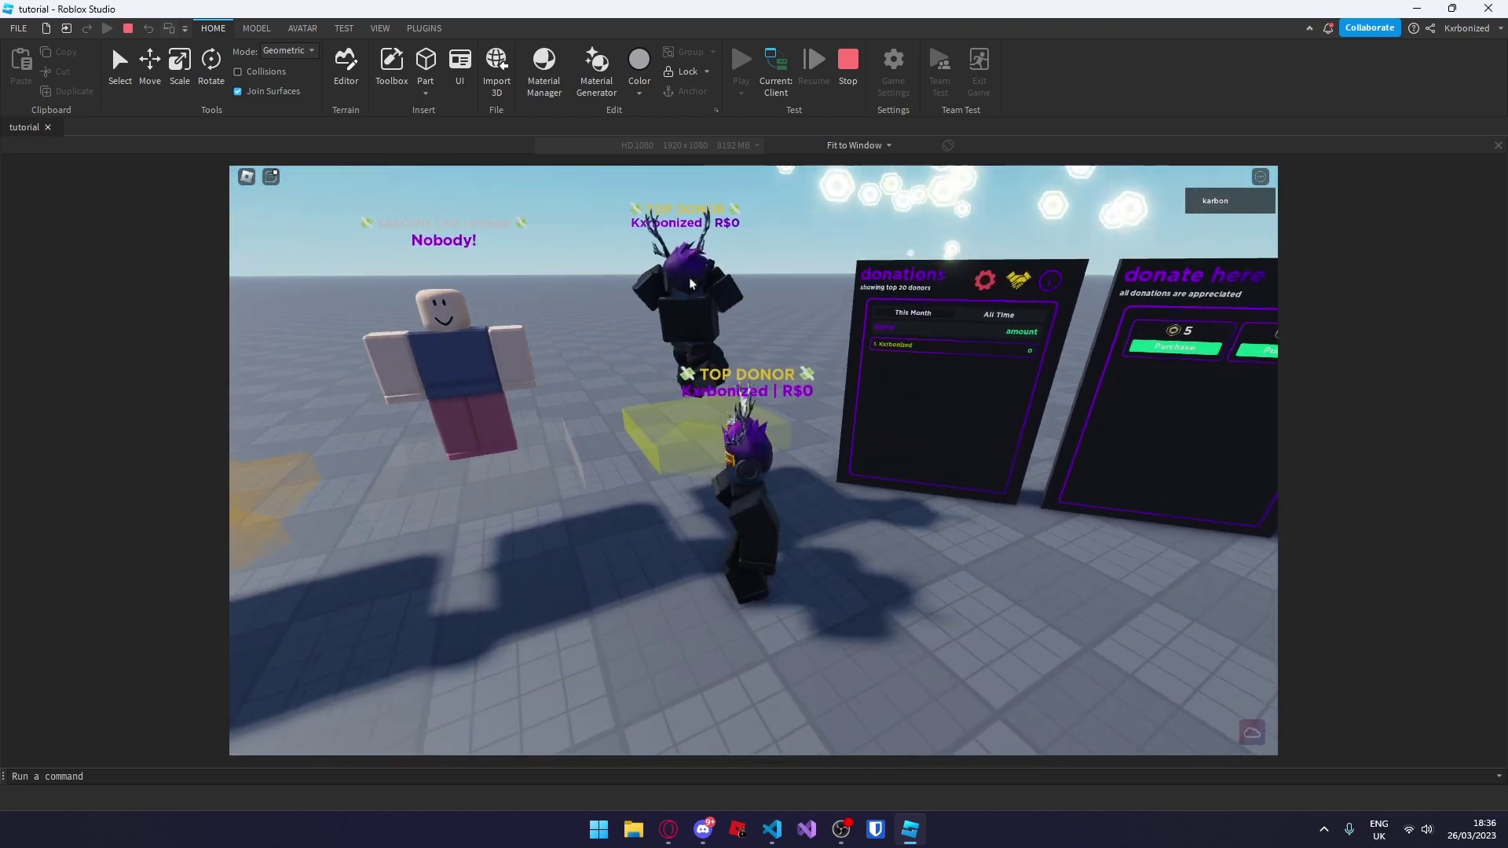
{"action": "key", "text": "w"}
{"action": "right_click_drag", "start_coordinate": [650, 286], "coordinate": [707, 357]}
{"action": "key", "text": "s"}
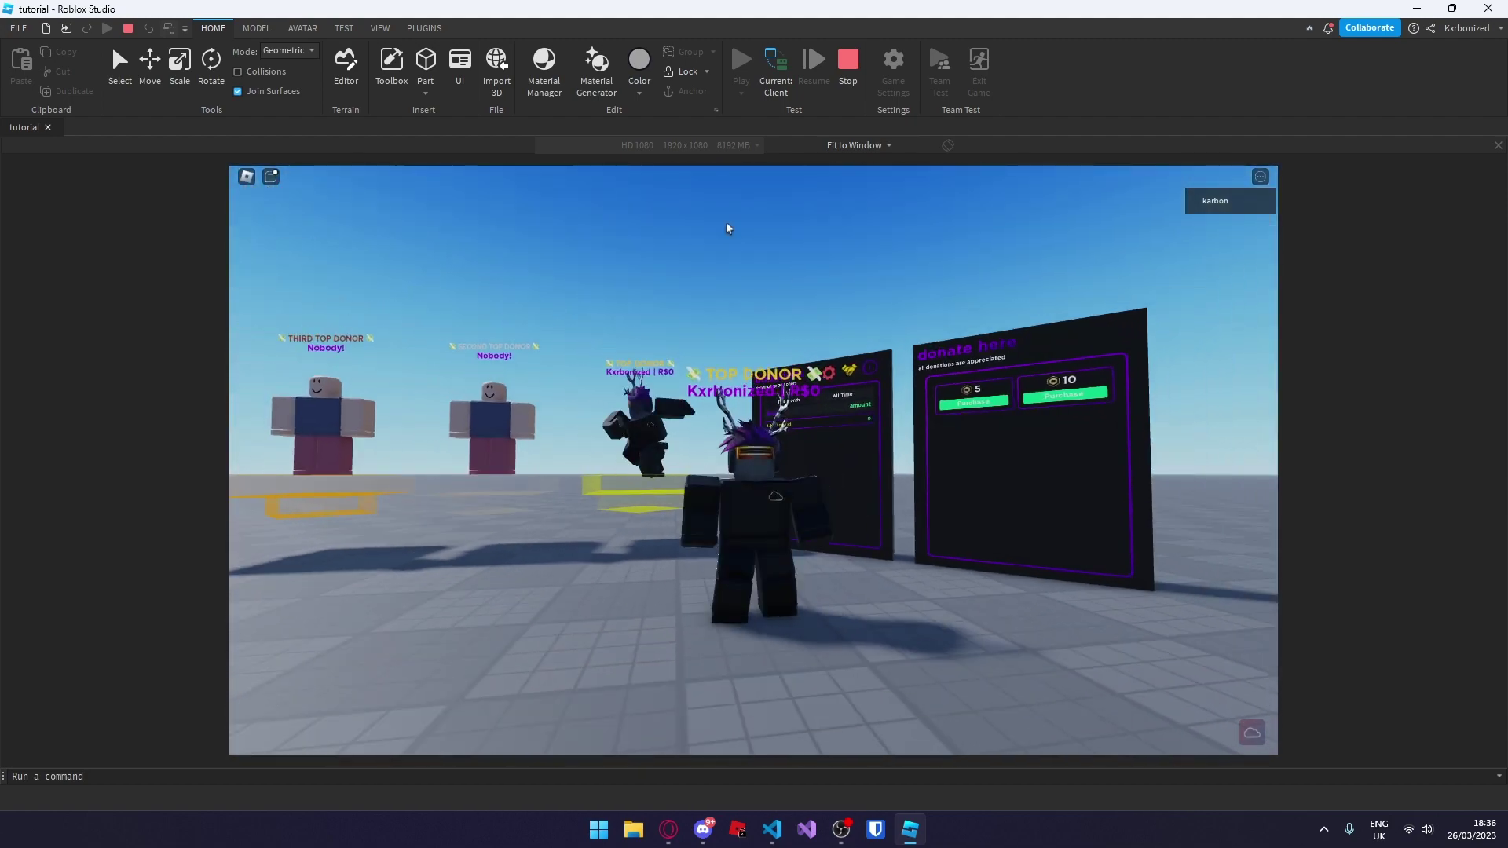
Walk the avatar up to the donations and donate here boards and back to examine them up close and from a distance
{"action": "right_click_drag", "start_coordinate": [785, 296], "coordinate": [799, 305]}
{"action": "key", "text": "w"}
{"action": "key", "text": "a"}
{"action": "key", "text": "s"}
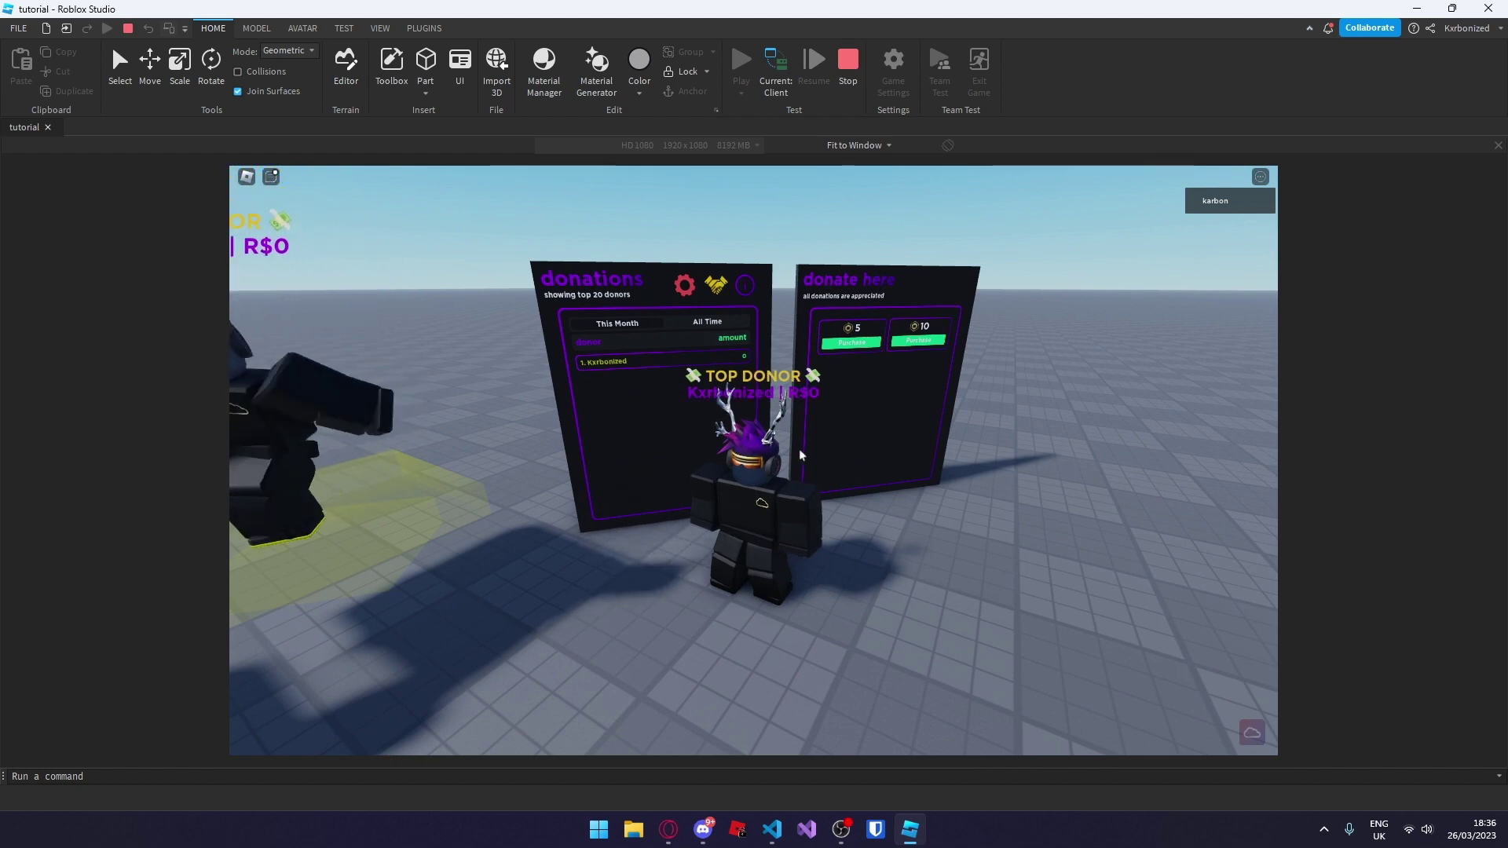
{"action": "key", "text": "w"}
{"action": "key", "text": "w"}
{"action": "scroll", "coordinate": [844, 535], "scroll_direction": "up", "scroll_amount": 1}
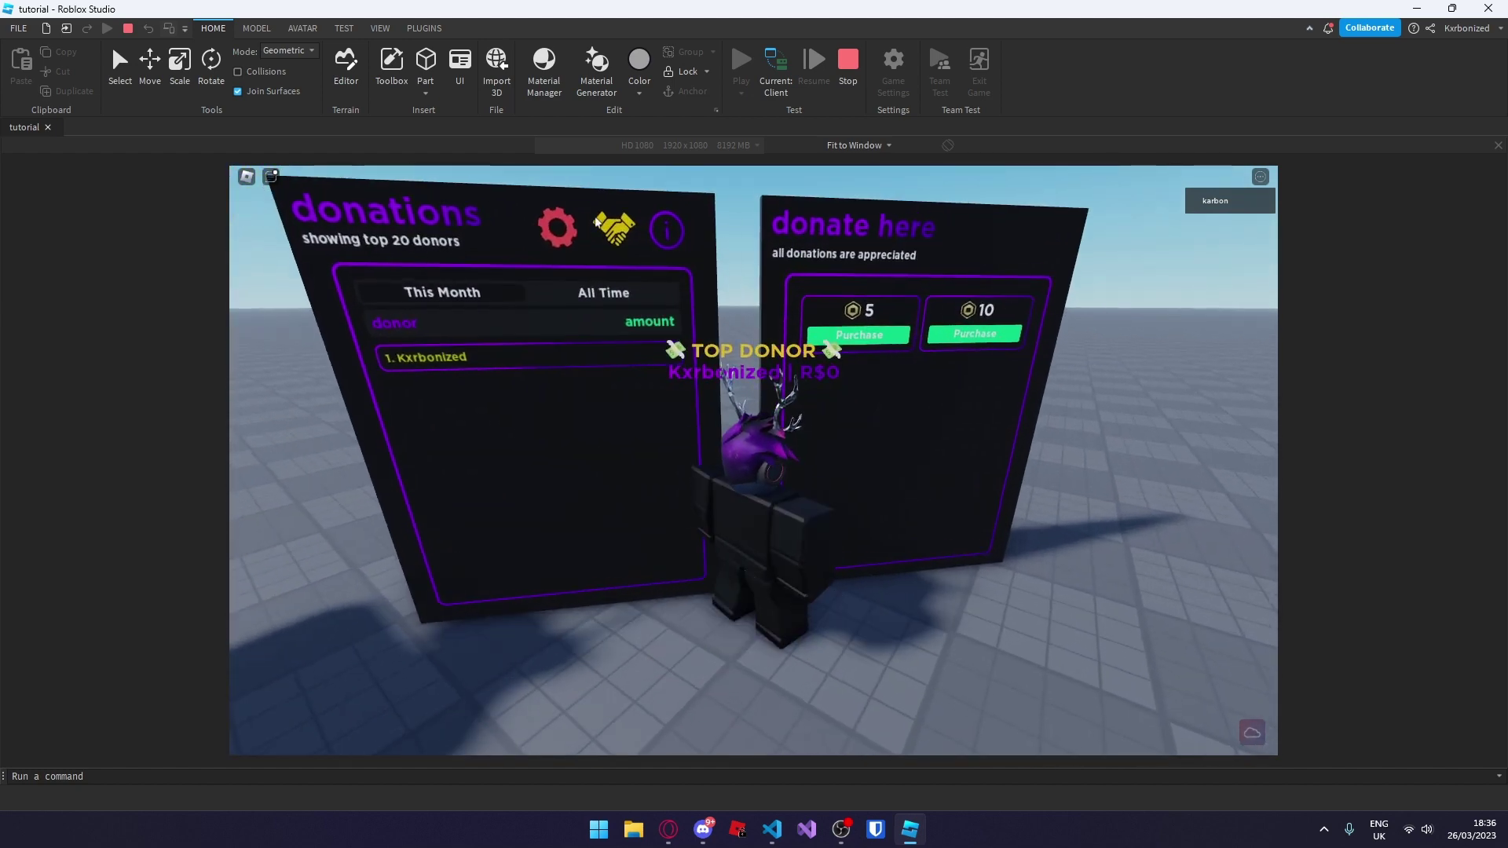
{"action": "key", "text": "s"}
{"action": "key", "text": "a"}
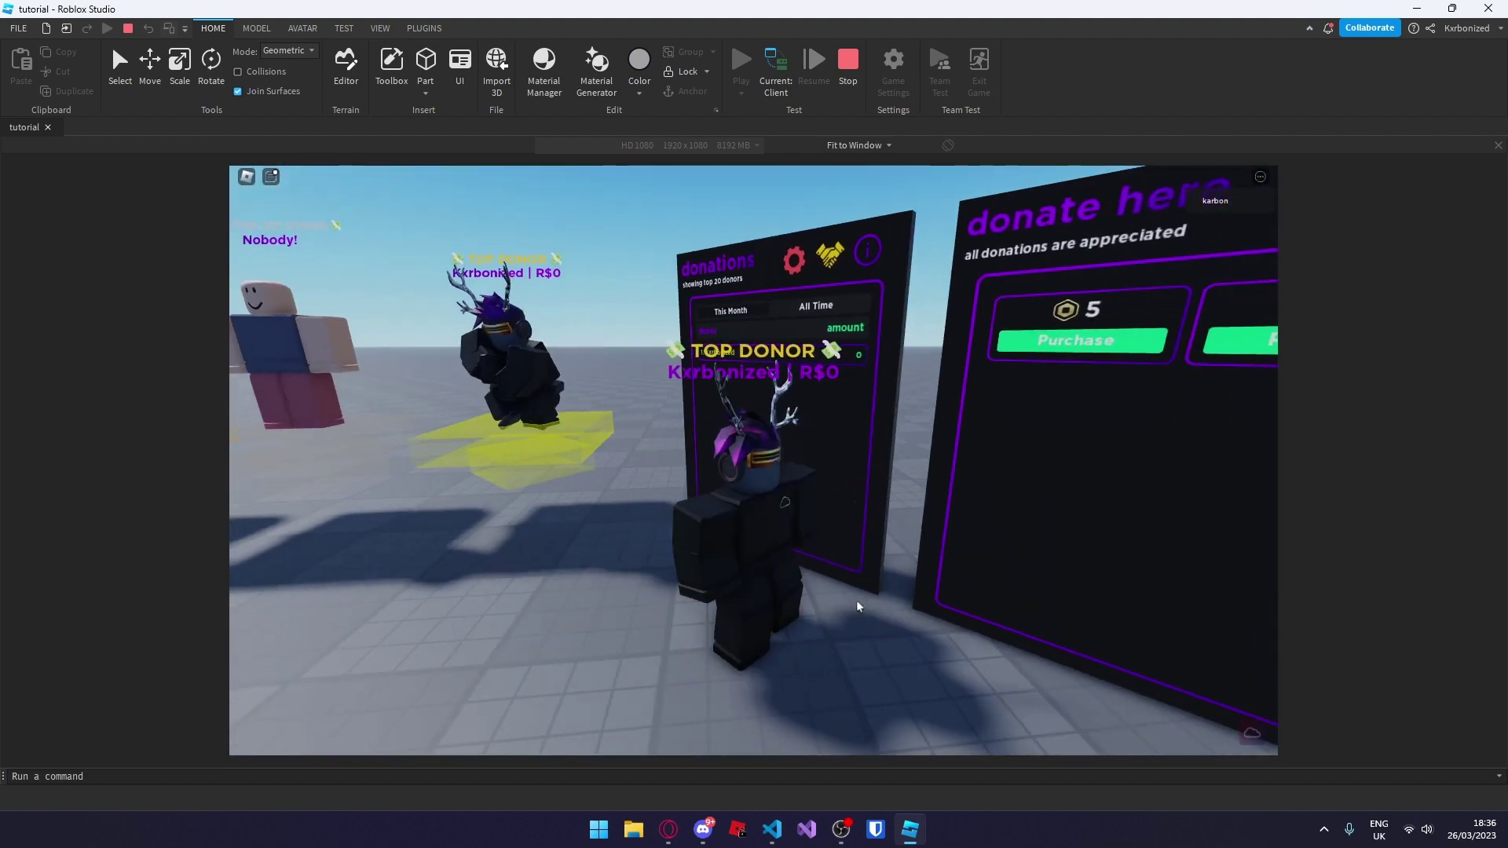
{"action": "key", "text": "s"}
{"action": "scroll", "coordinate": [856, 600], "scroll_direction": "down", "scroll_amount": 1}
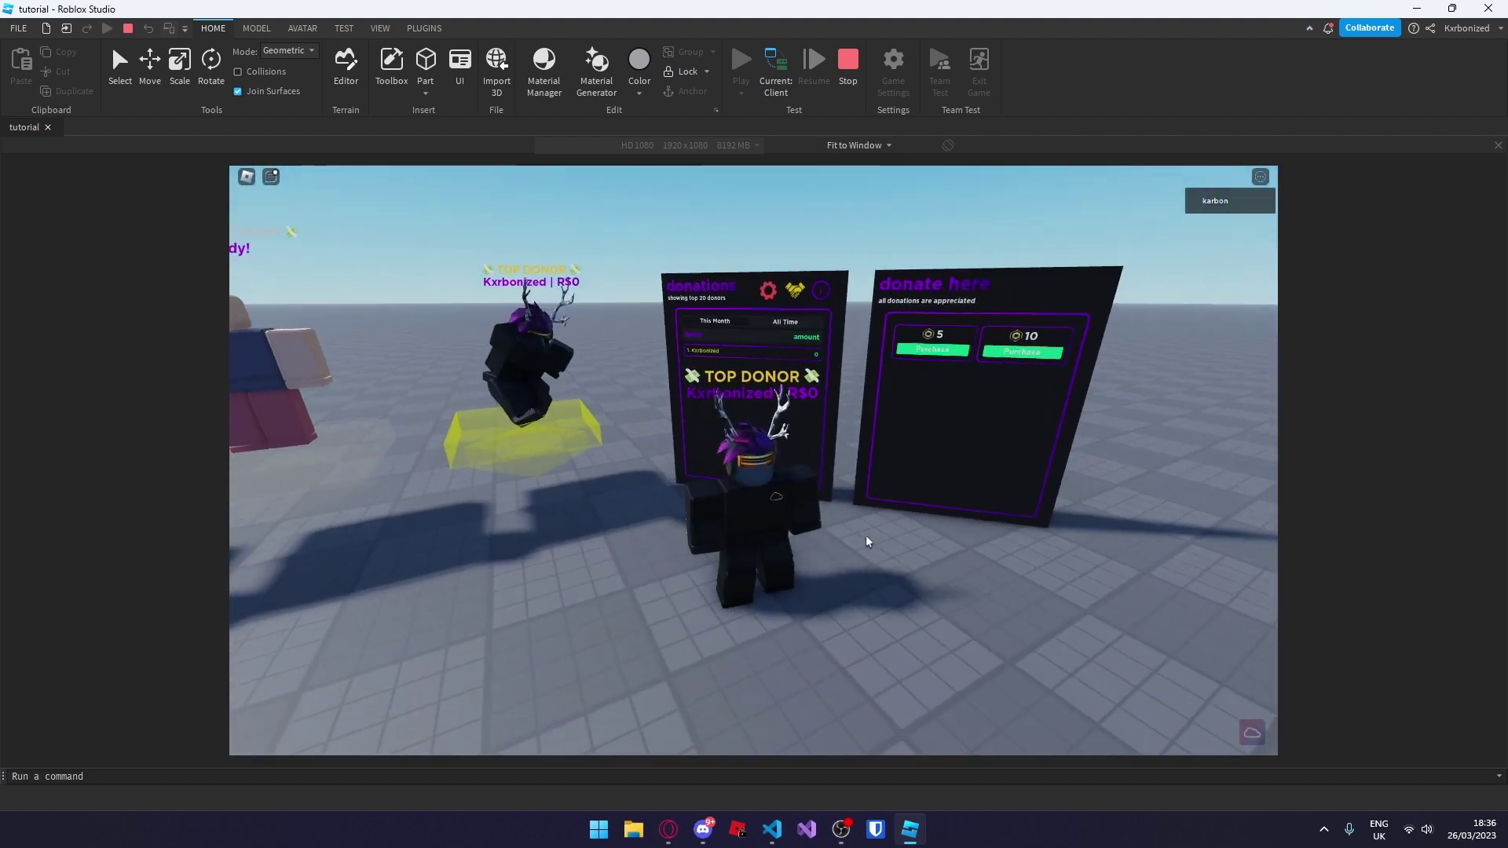
Stop the playtest and show the Explorer, Properties and Output panels for editing the place
{"action": "left_click", "coordinate": [847, 69]}
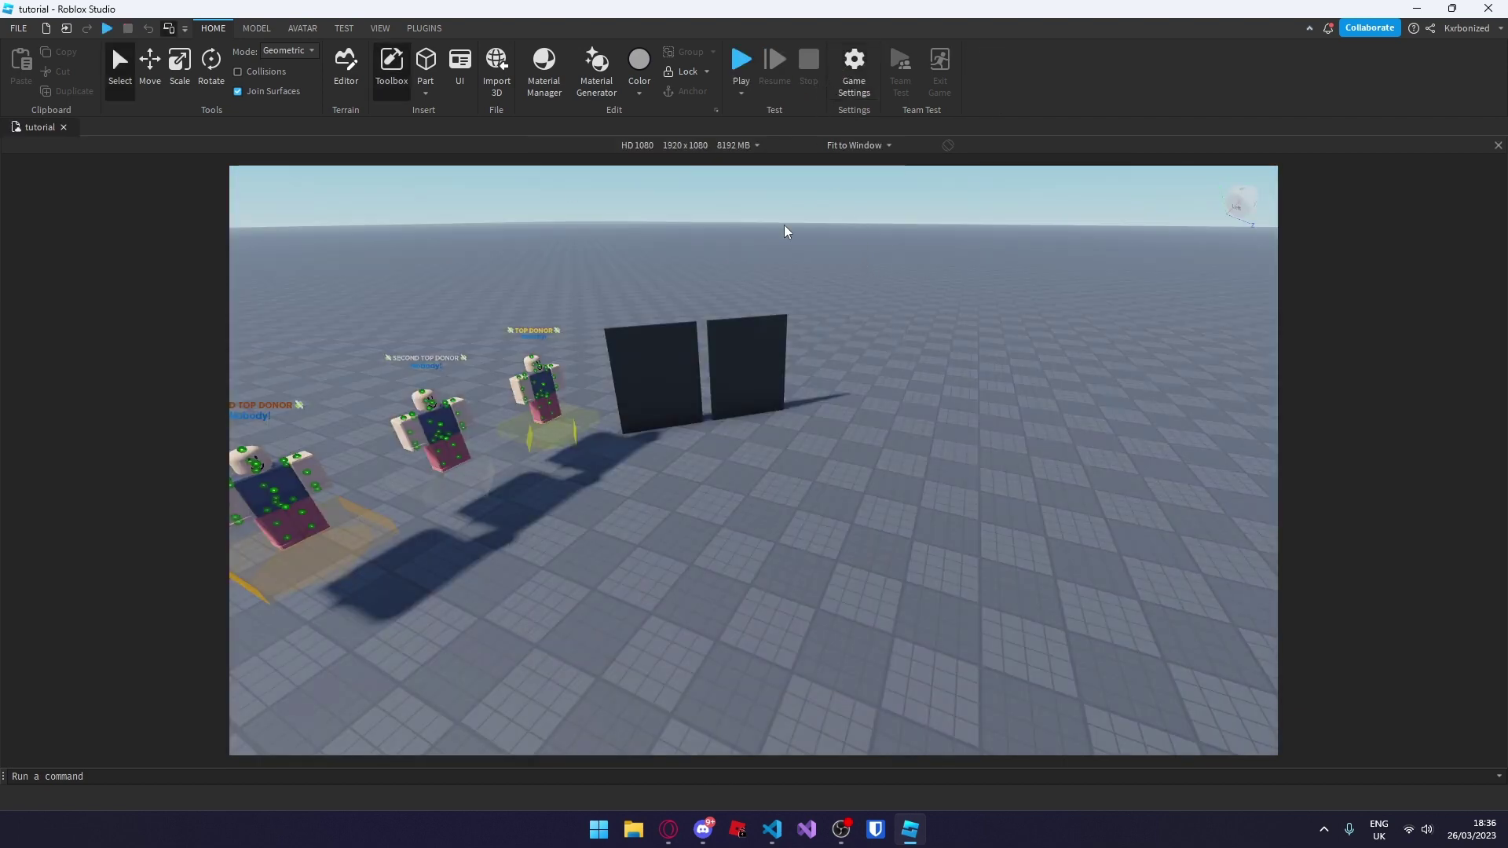
{"action": "left_click", "coordinate": [374, 30]}
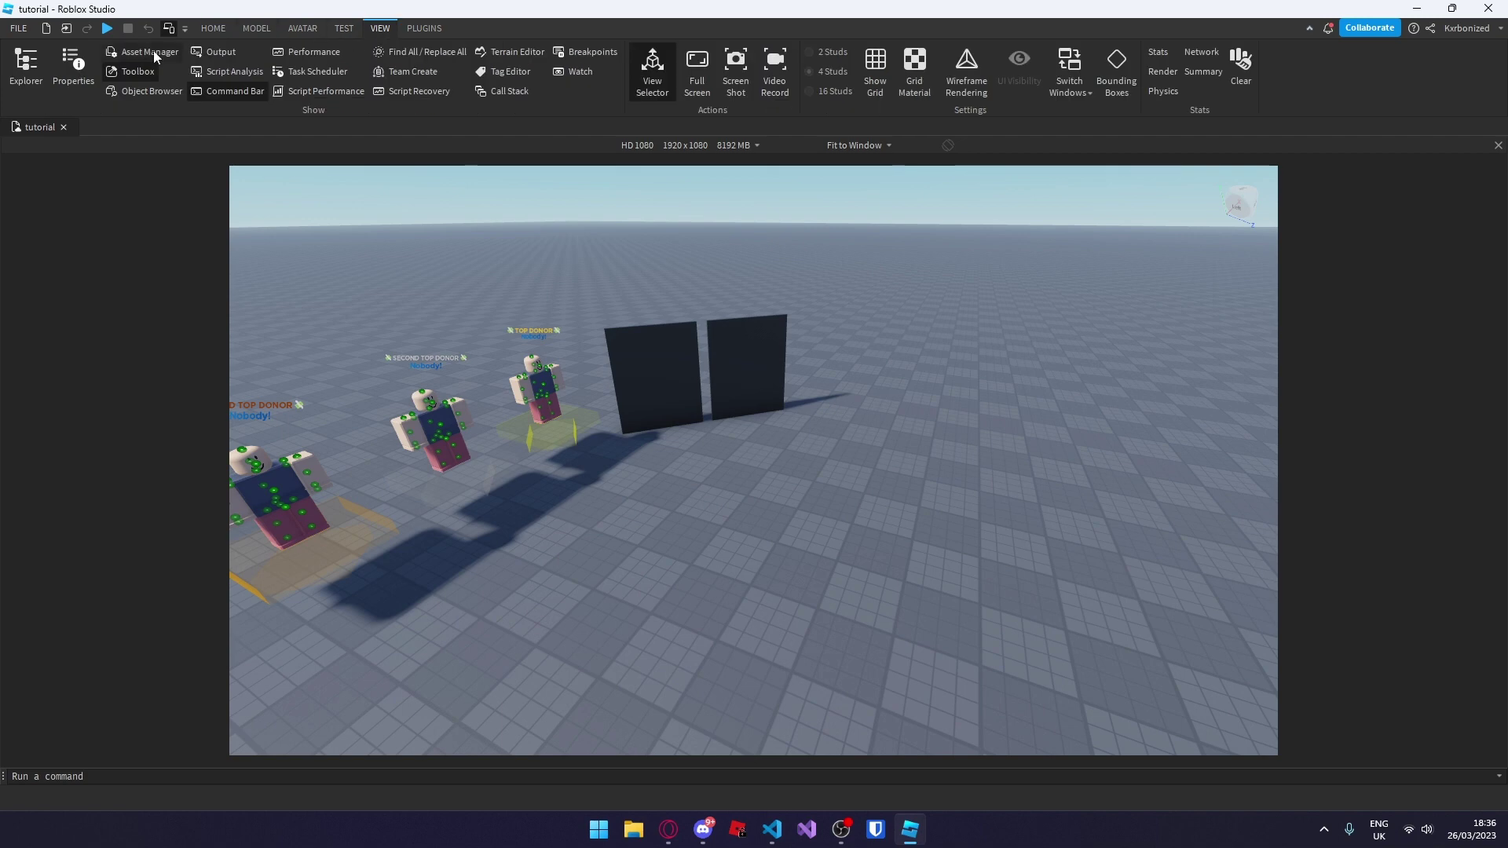
{"action": "left_click", "coordinate": [35, 77]}
{"action": "left_click", "coordinate": [73, 69]}
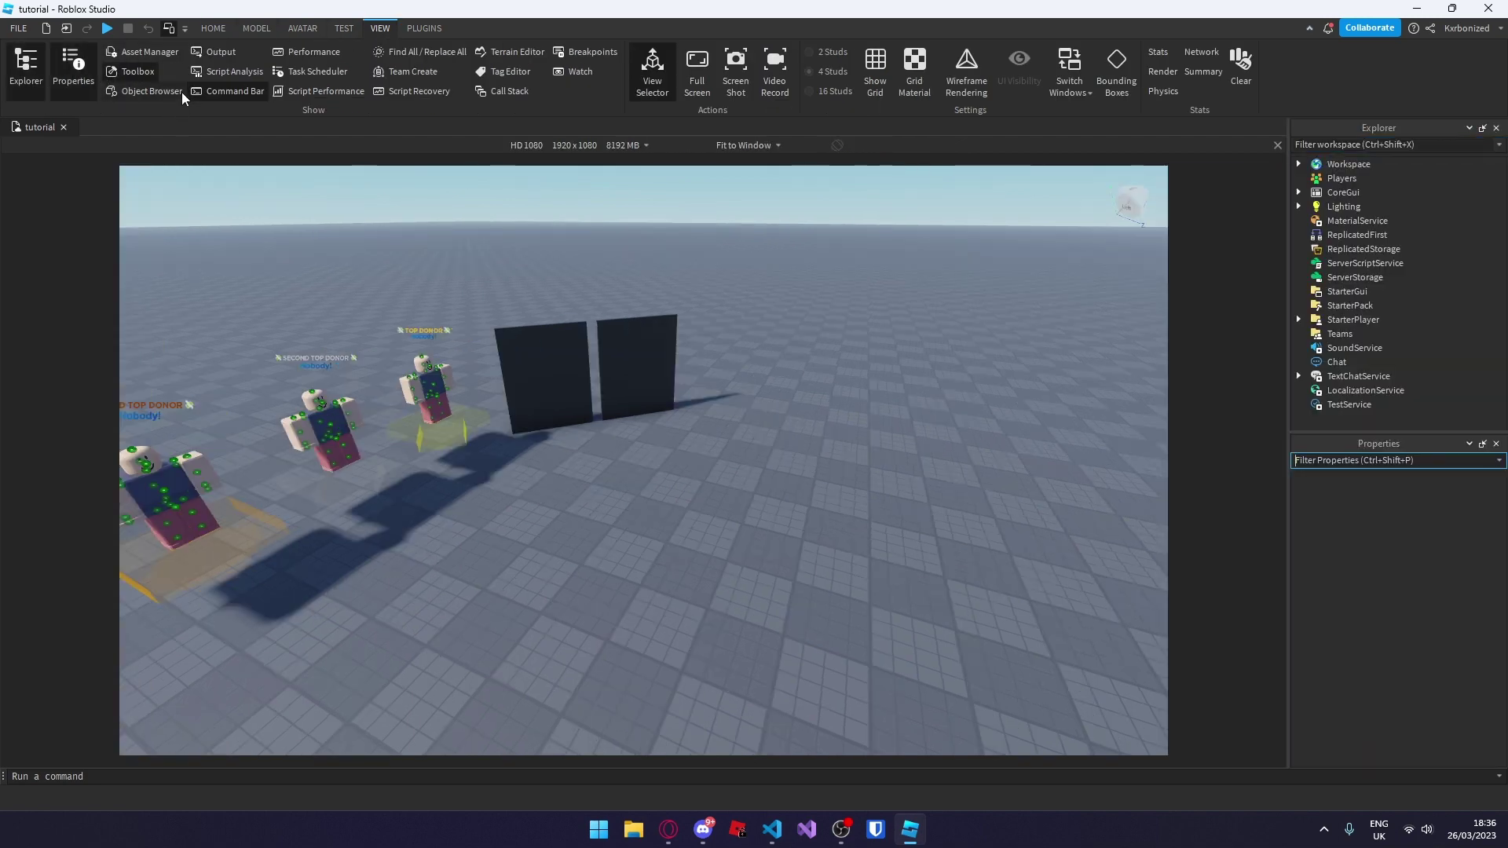
{"action": "right_click_drag", "start_coordinate": [366, 213], "coordinate": [393, 228]}
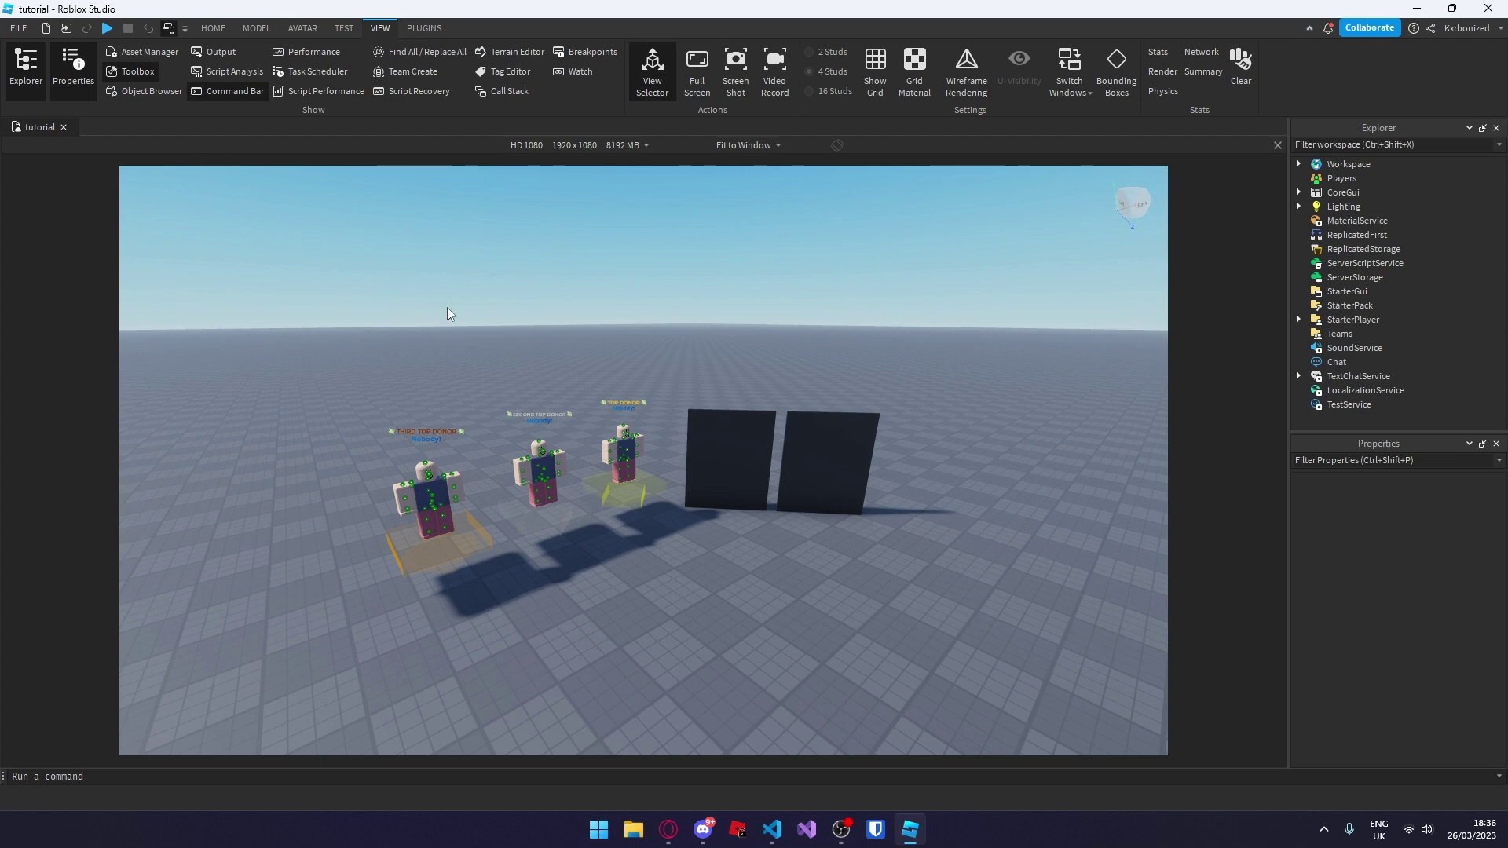
{"action": "left_click", "coordinate": [220, 54]}
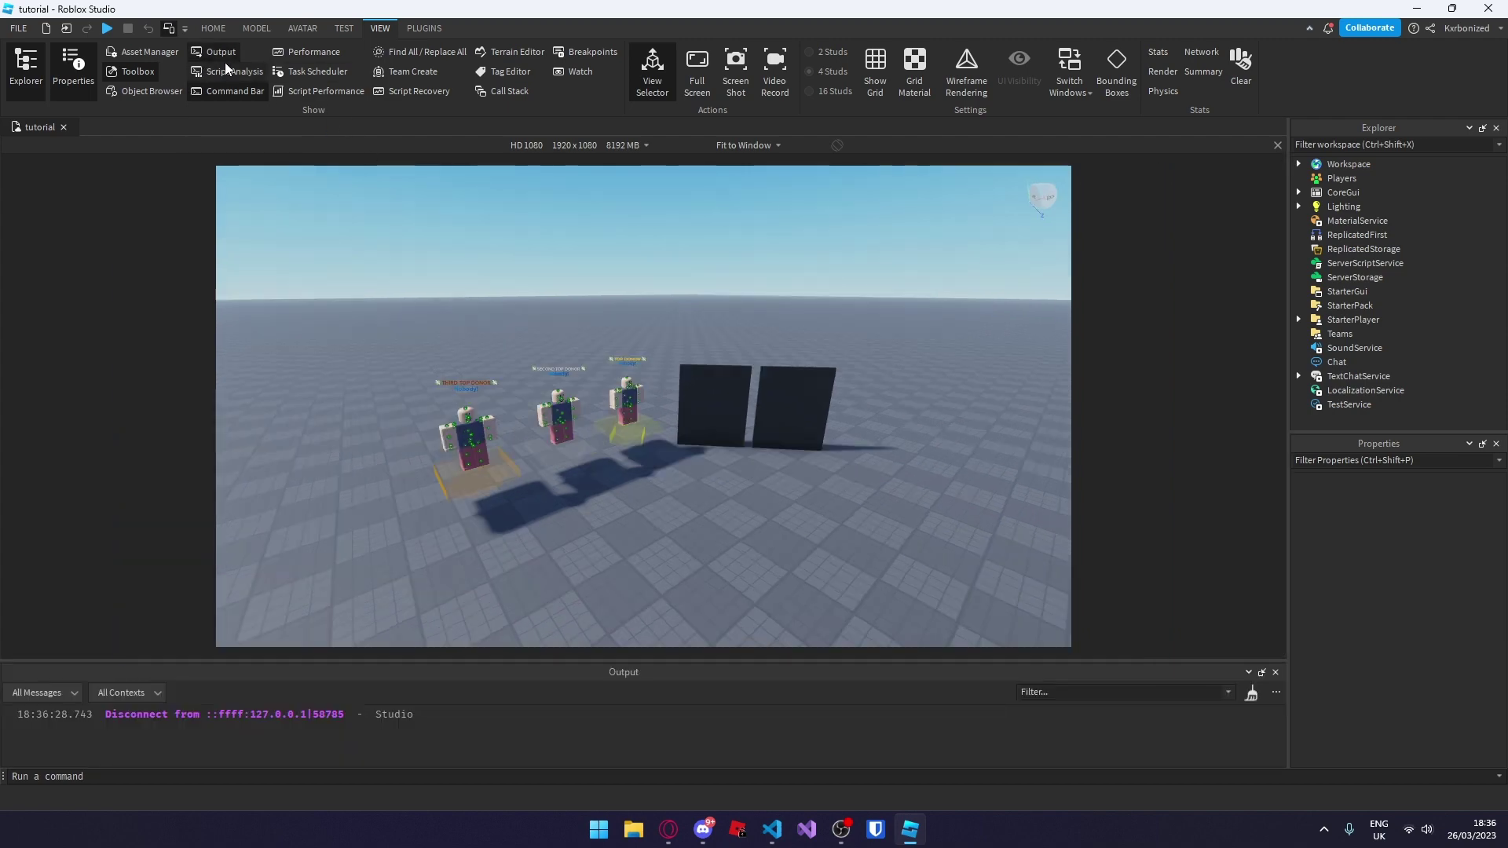
{"action": "left_click", "coordinate": [257, 29]}
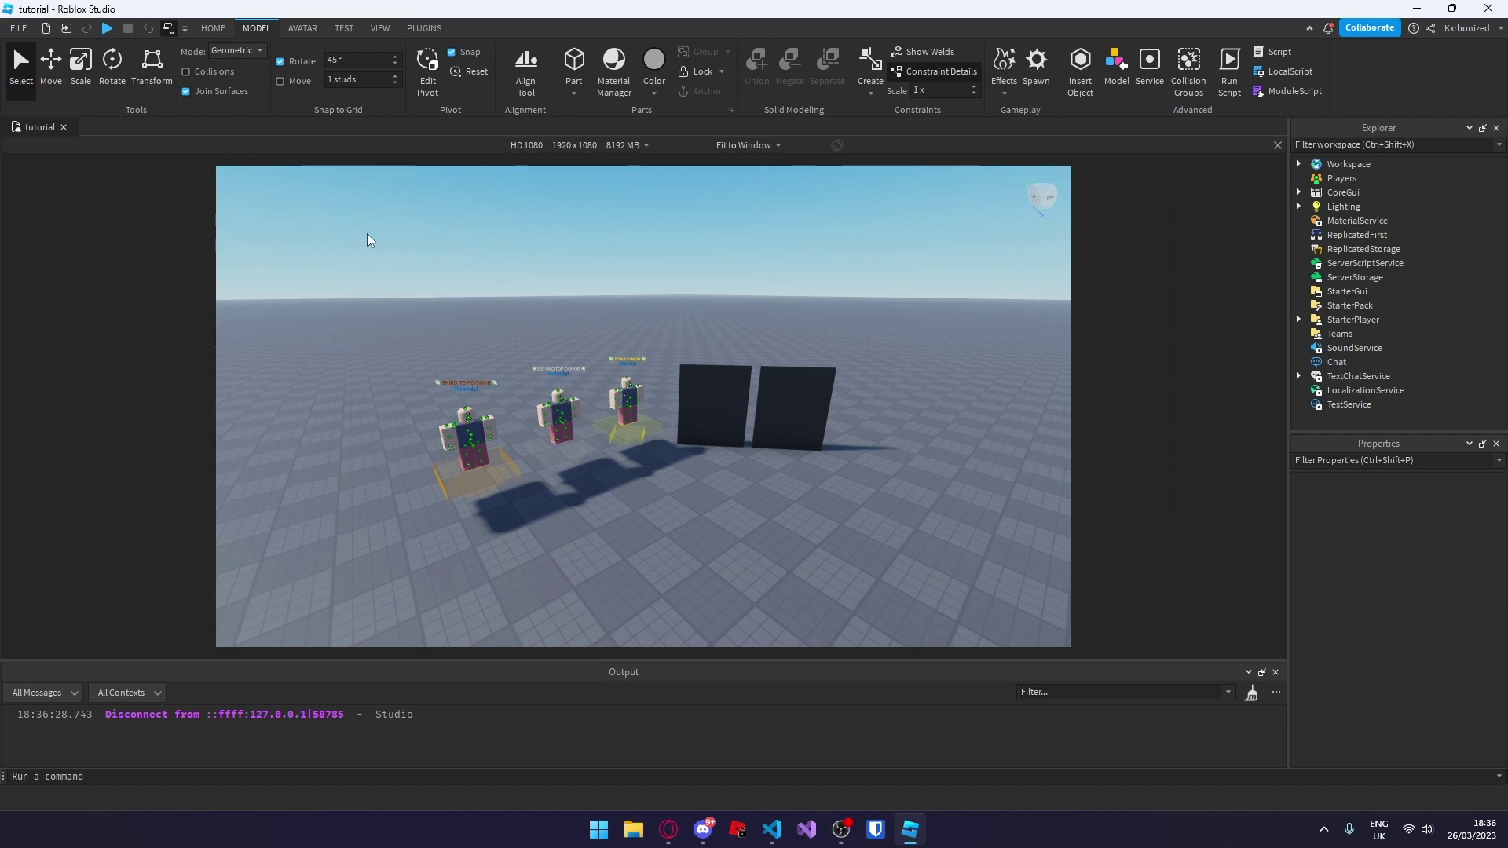
{"action": "scroll", "coordinate": [454, 242], "scroll_direction": "up", "scroll_amount": 3}
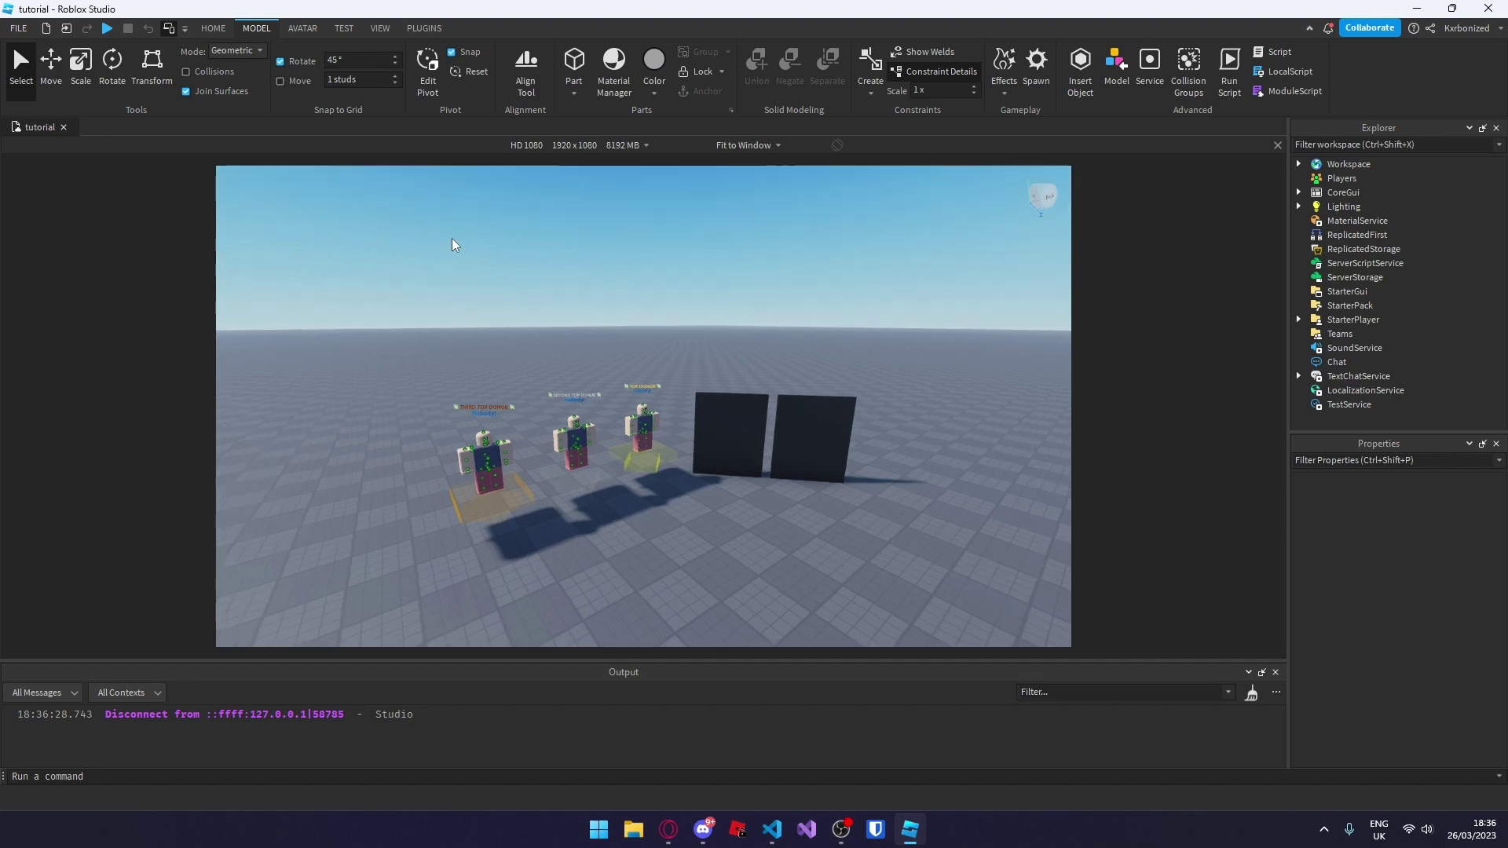